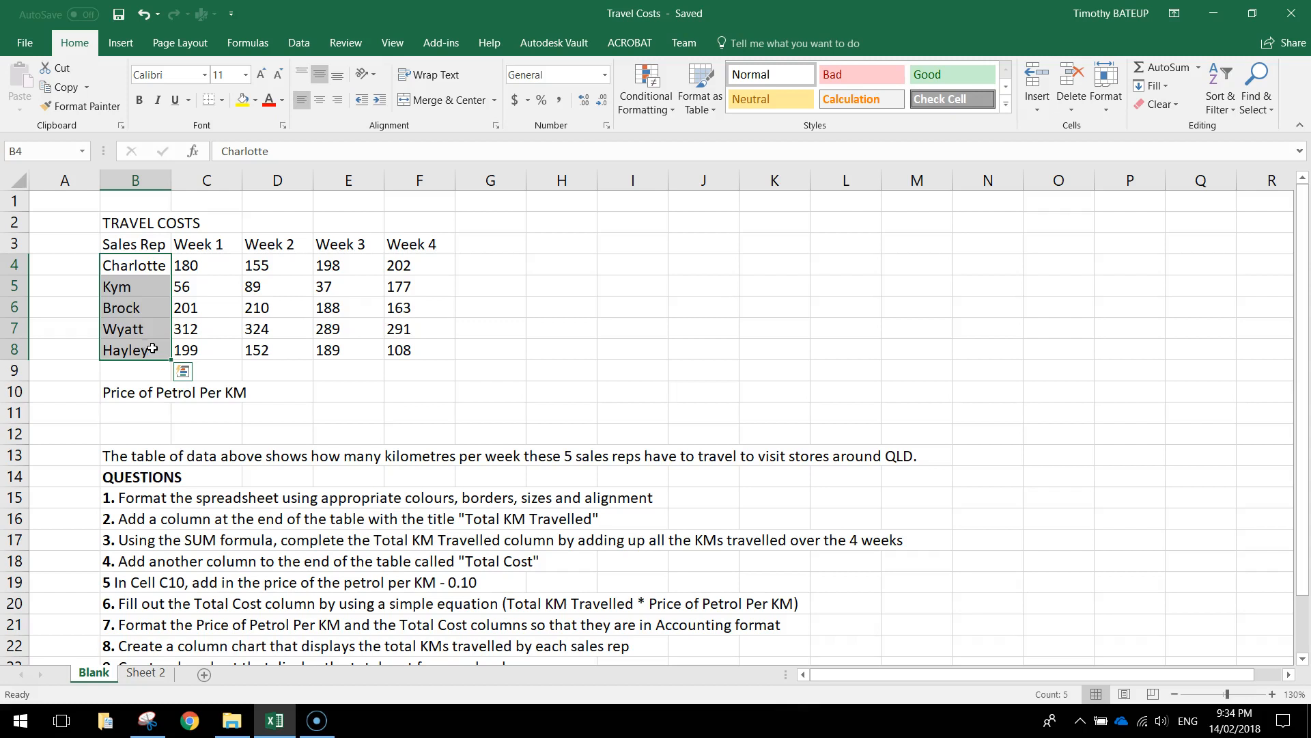
# Examine the weekly kilometres recorded for each sales rep and the list of questions below the table
pyautogui.click(196, 265)
pyautogui.moveTo(134, 265); pyautogui.dragTo(467, 265)
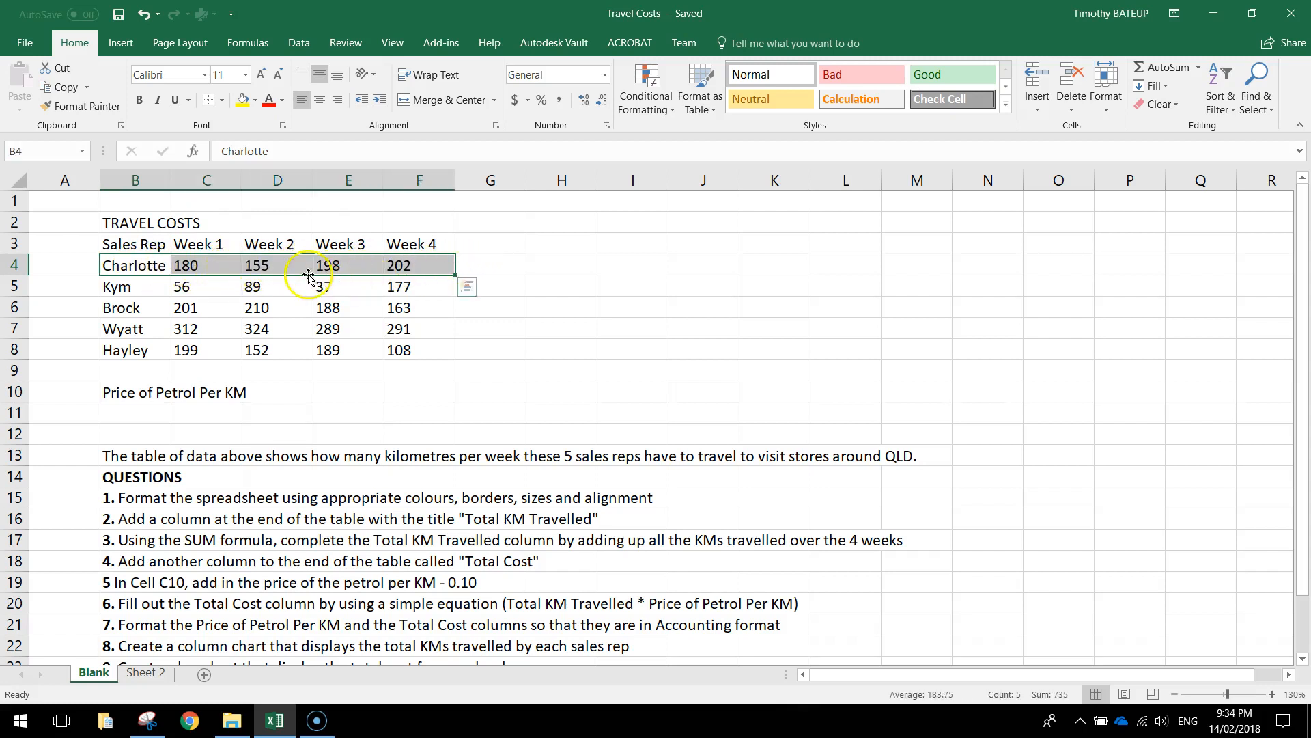
pyautogui.click(191, 265)
pyautogui.click(269, 265)
pyautogui.click(319, 266)
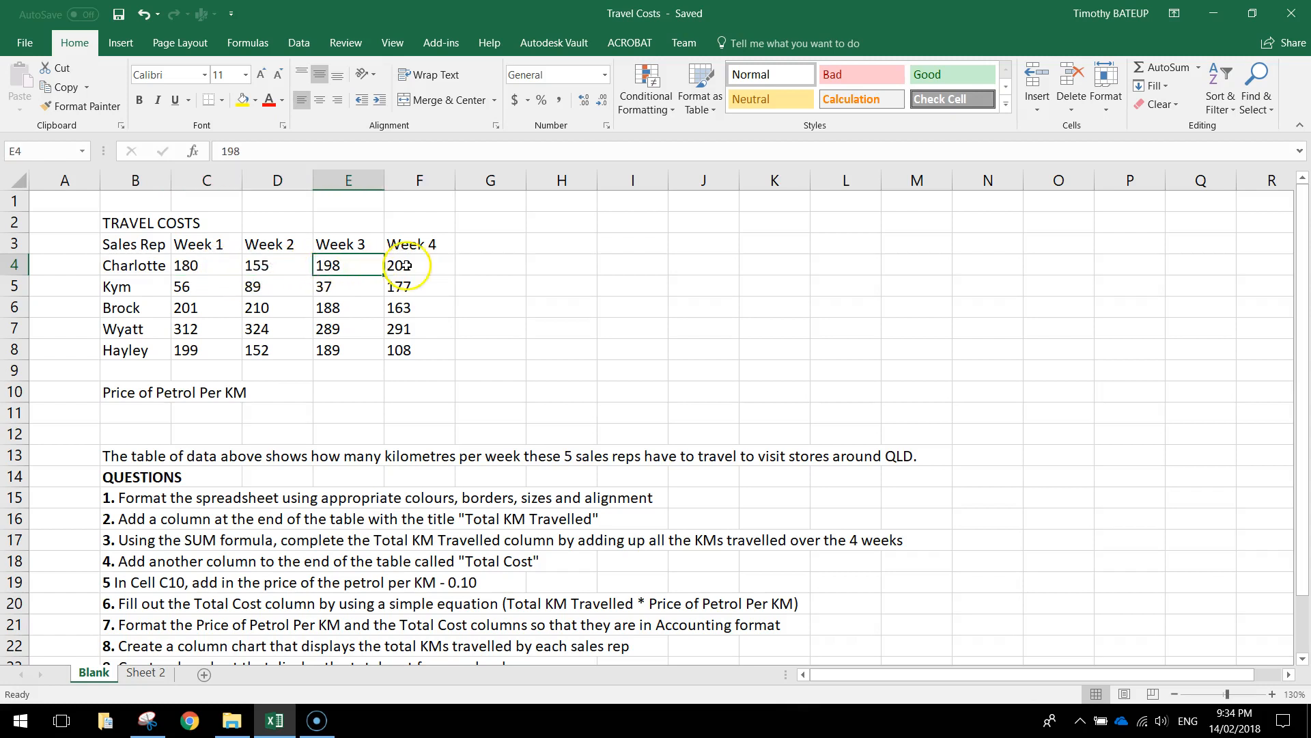
pyautogui.click(386, 267)
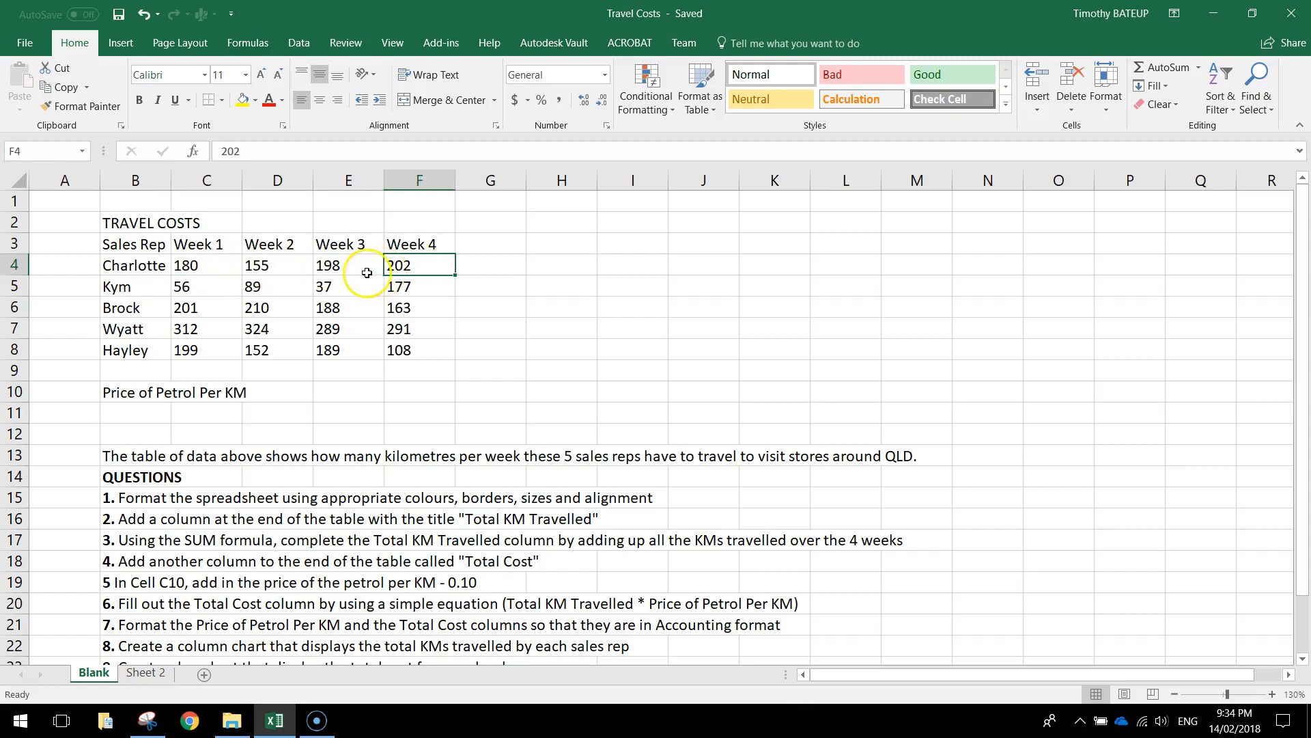
pyautogui.click(198, 287)
pyautogui.click(204, 309)
pyautogui.click(208, 327)
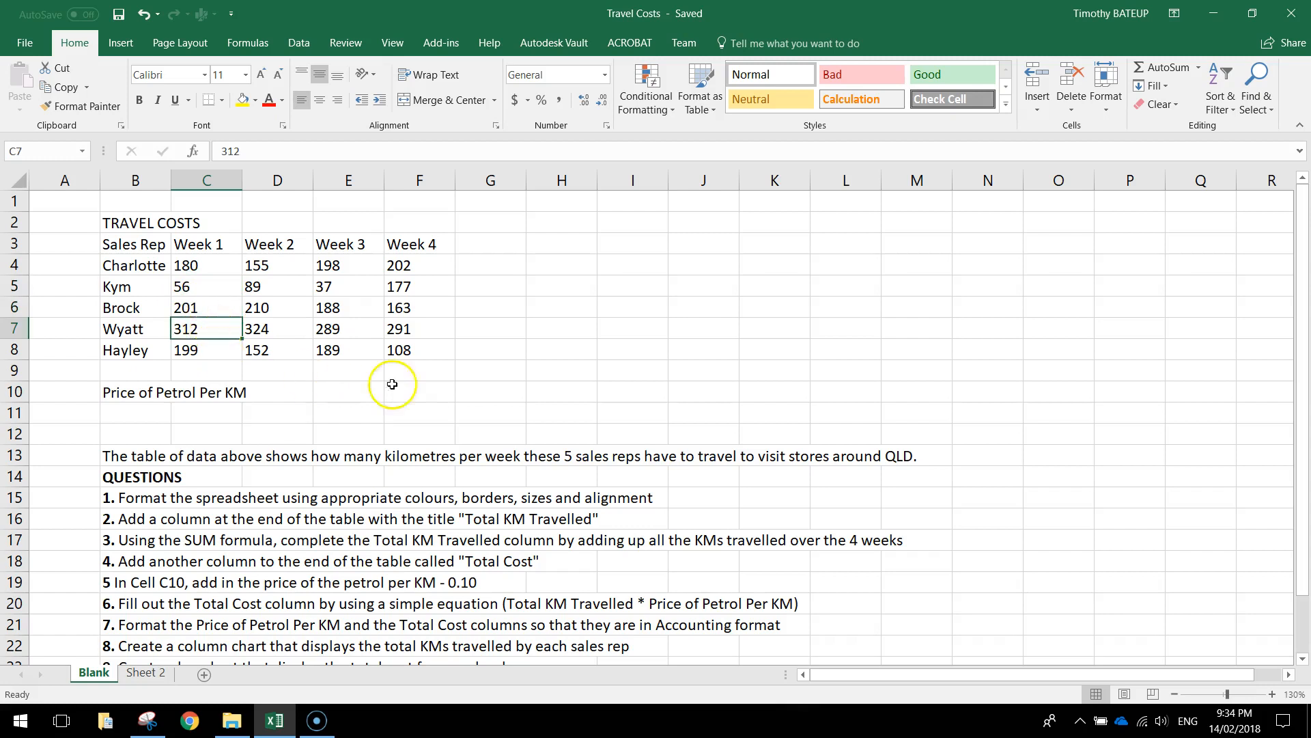
pyautogui.click(429, 387)
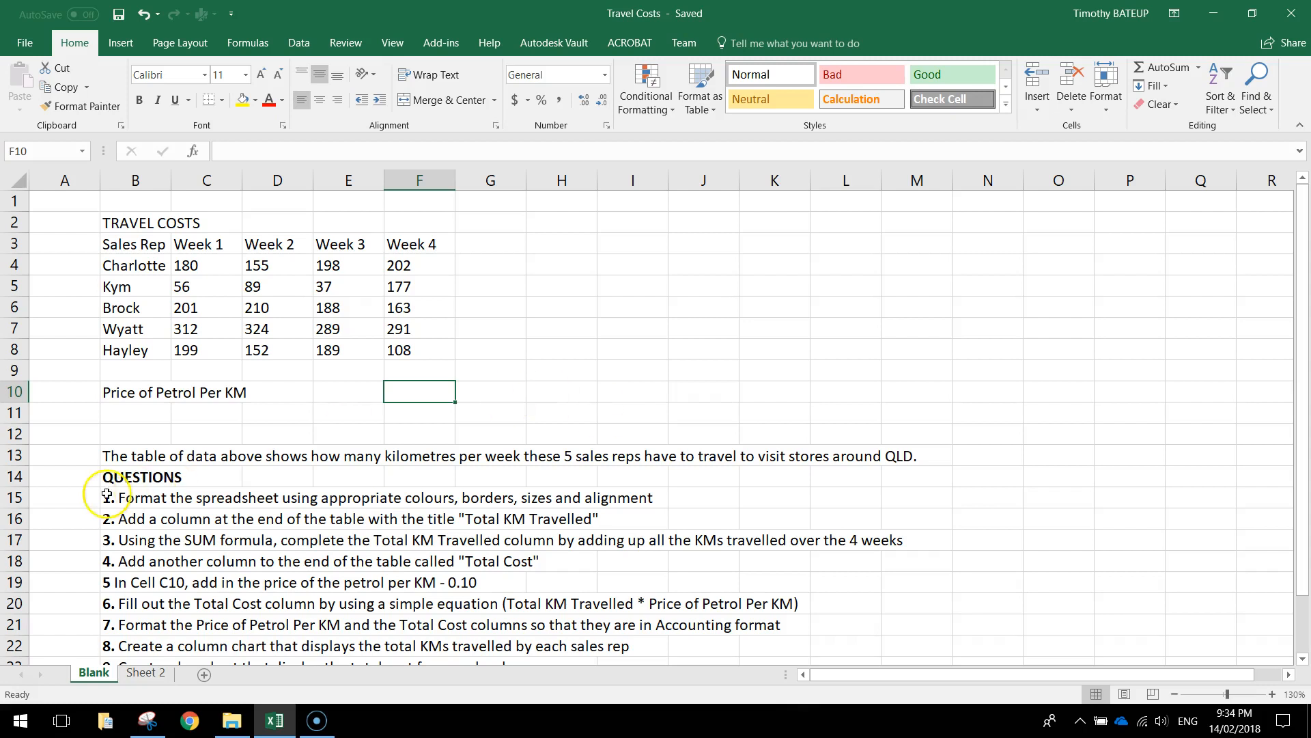
pyautogui.moveTo(110, 477); pyautogui.dragTo(887, 649)
pyautogui.click(271, 522)
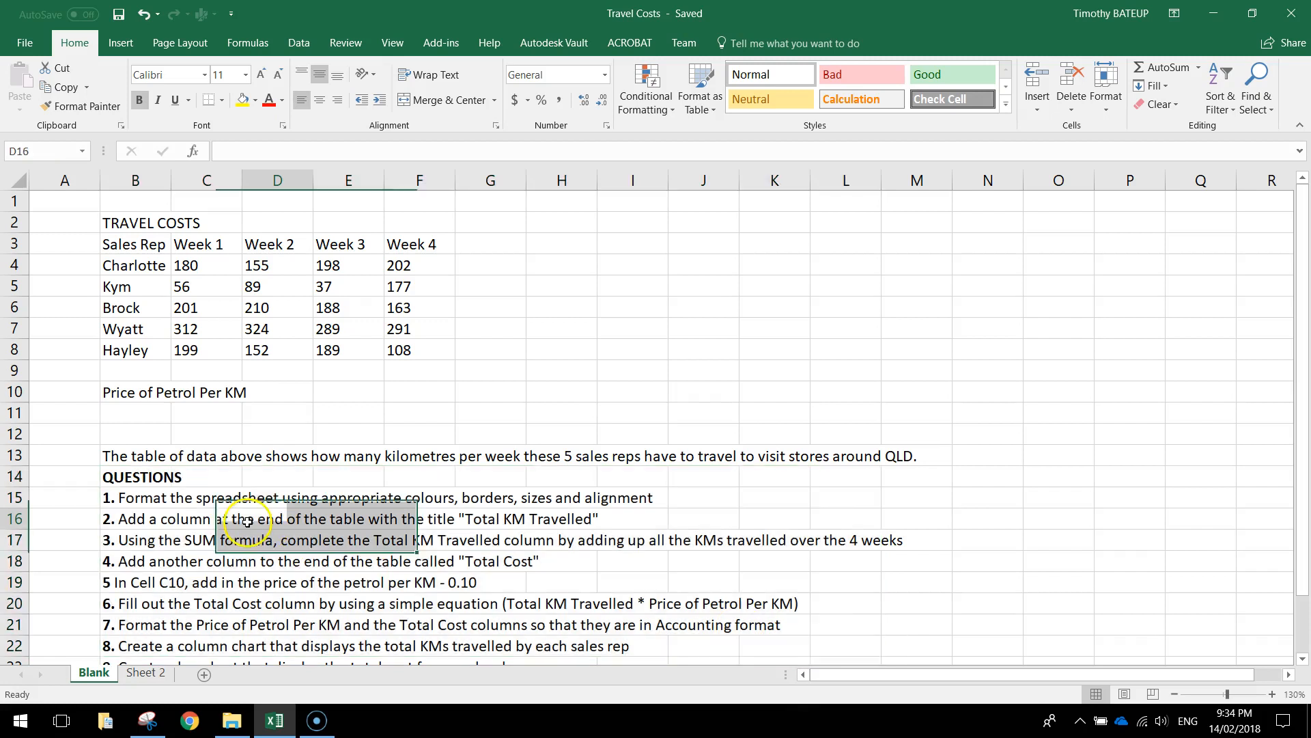
pyautogui.click(107, 499)
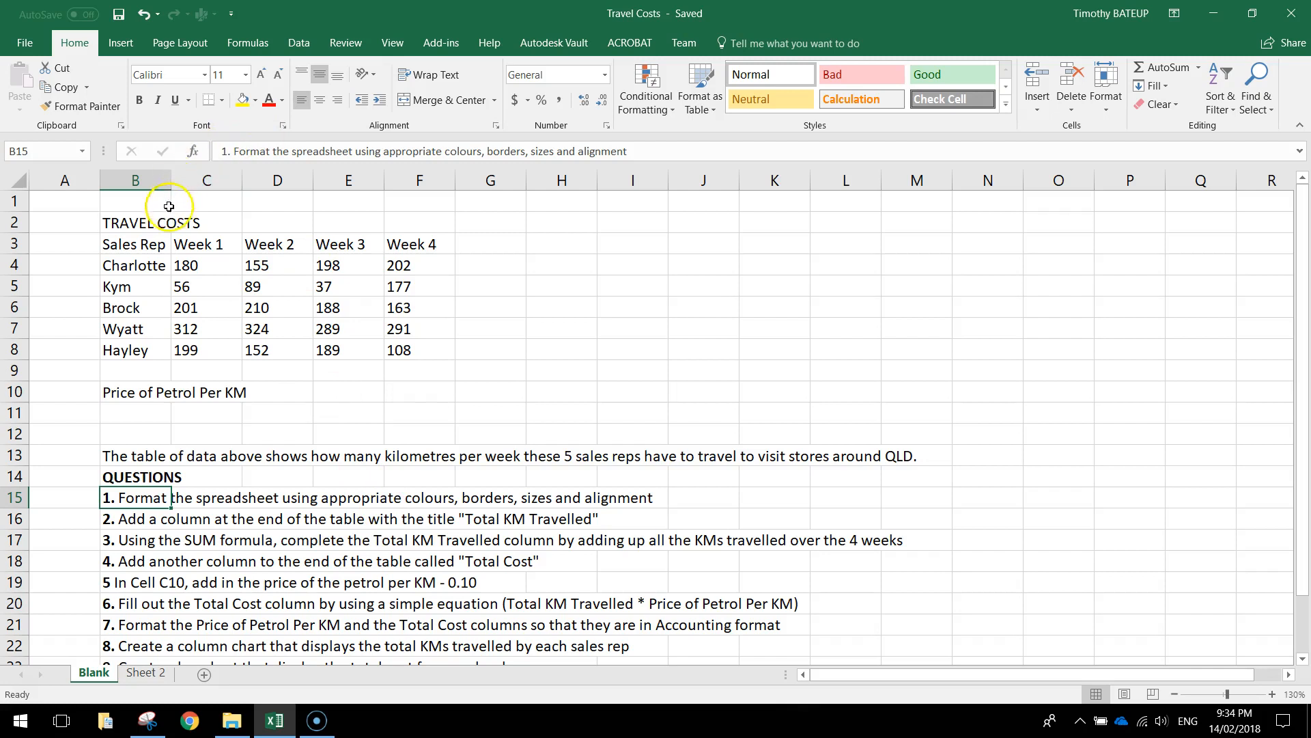
# Make the TRAVEL COSTS title in B2 bold and set its font size to 20
pyautogui.click(147, 225)
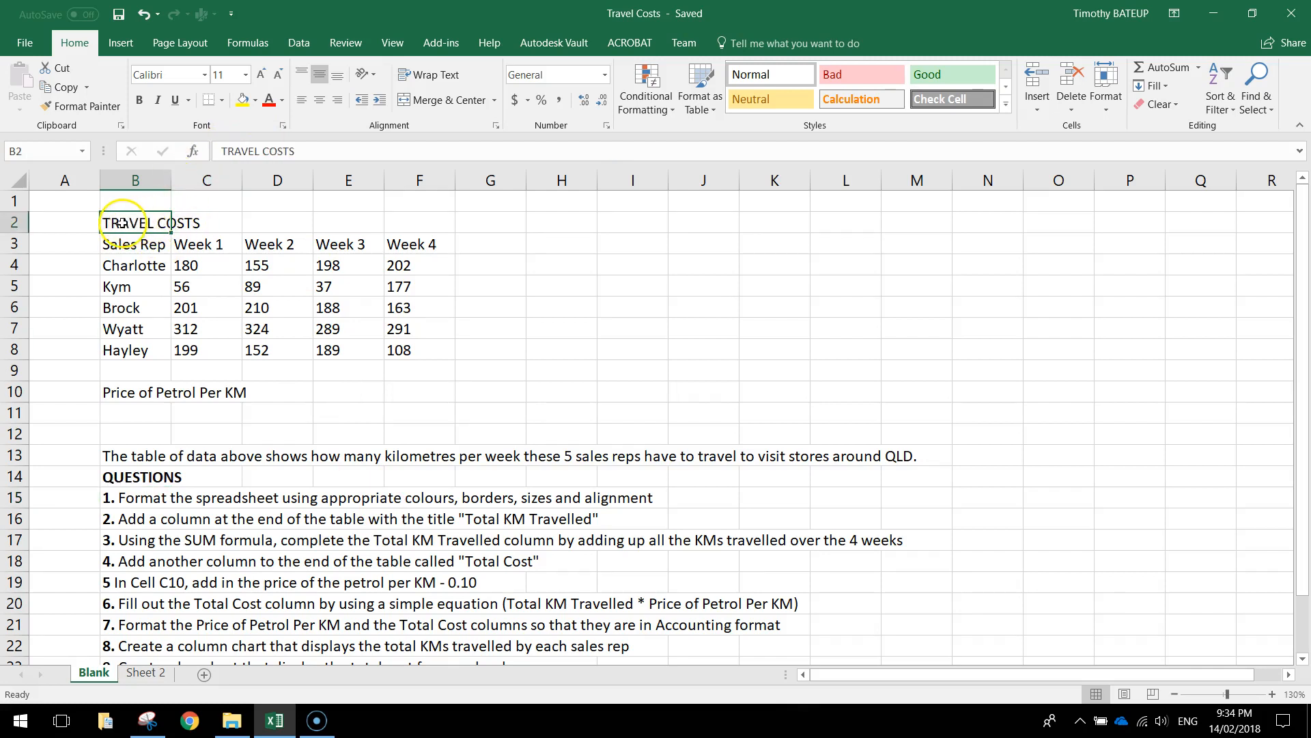
pyautogui.click(140, 100)
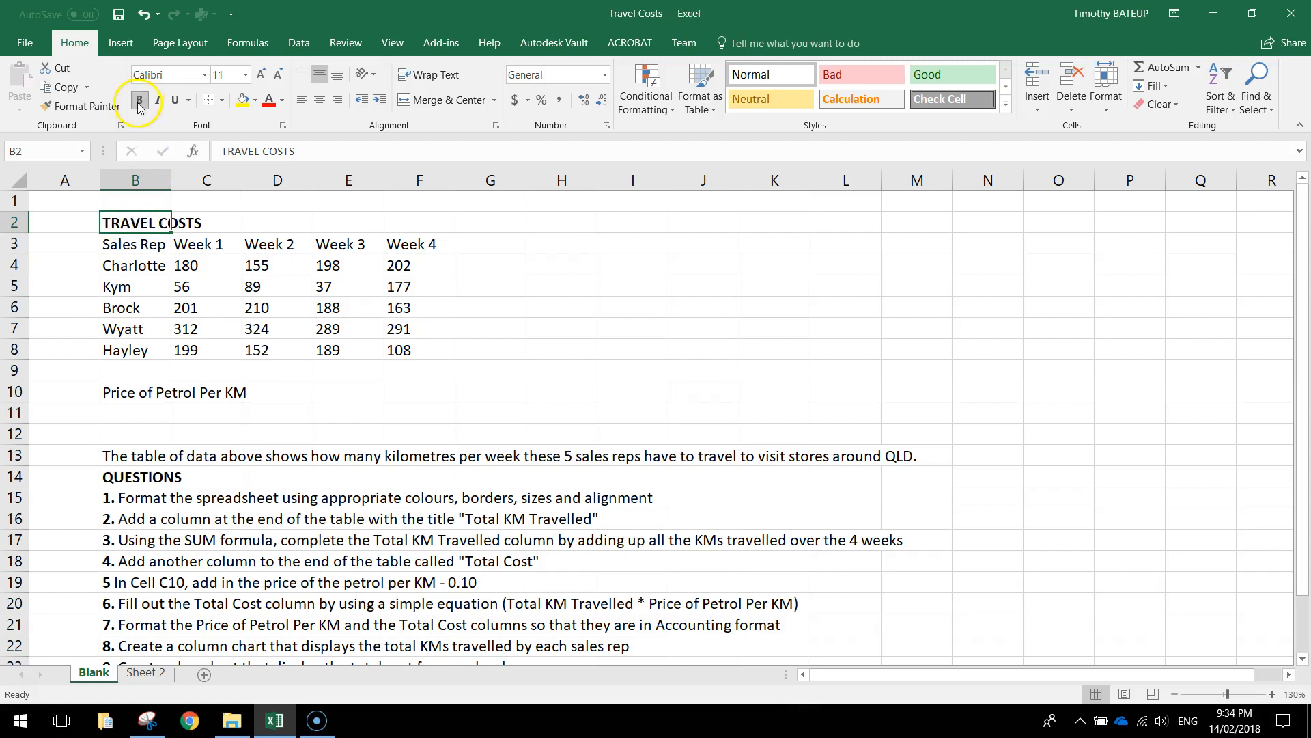
pyautogui.click(246, 76)
pyautogui.click(224, 223)
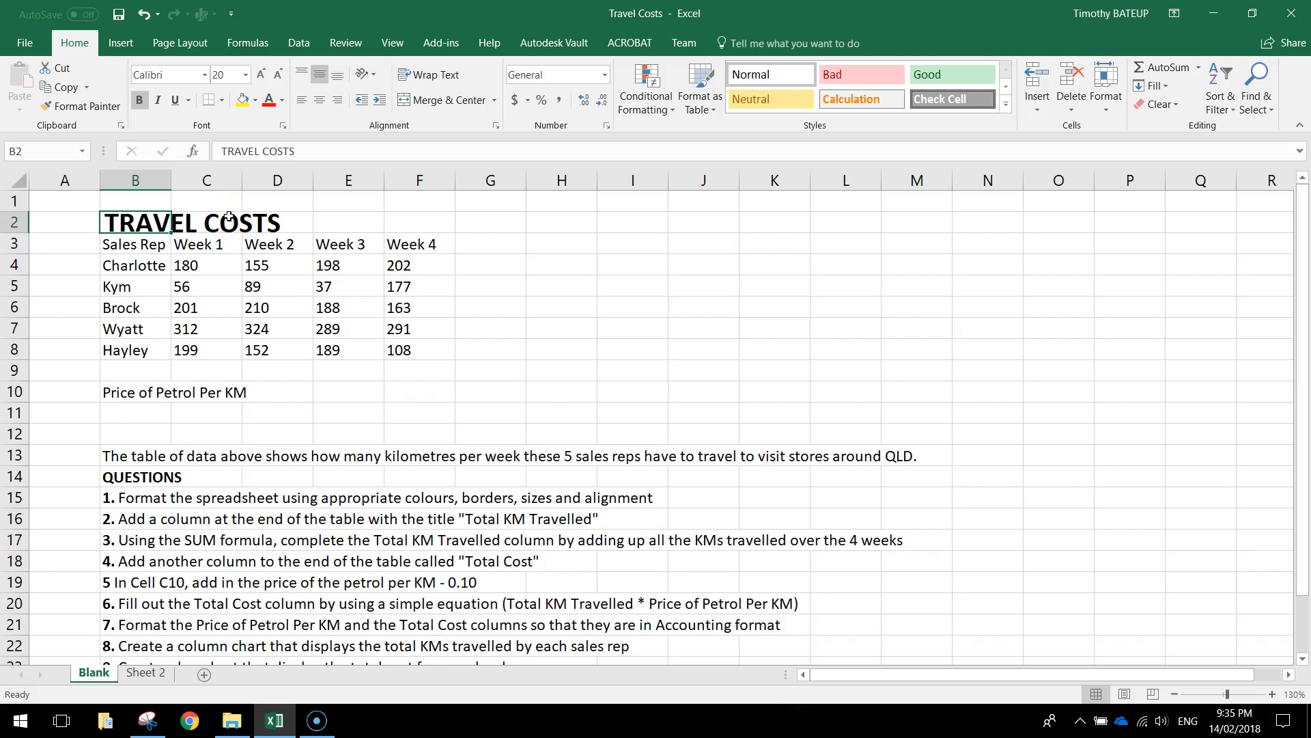
# Merge and center the TRAVEL COSTS title across B2:F2
pyautogui.moveTo(117, 218); pyautogui.dragTo(404, 222)
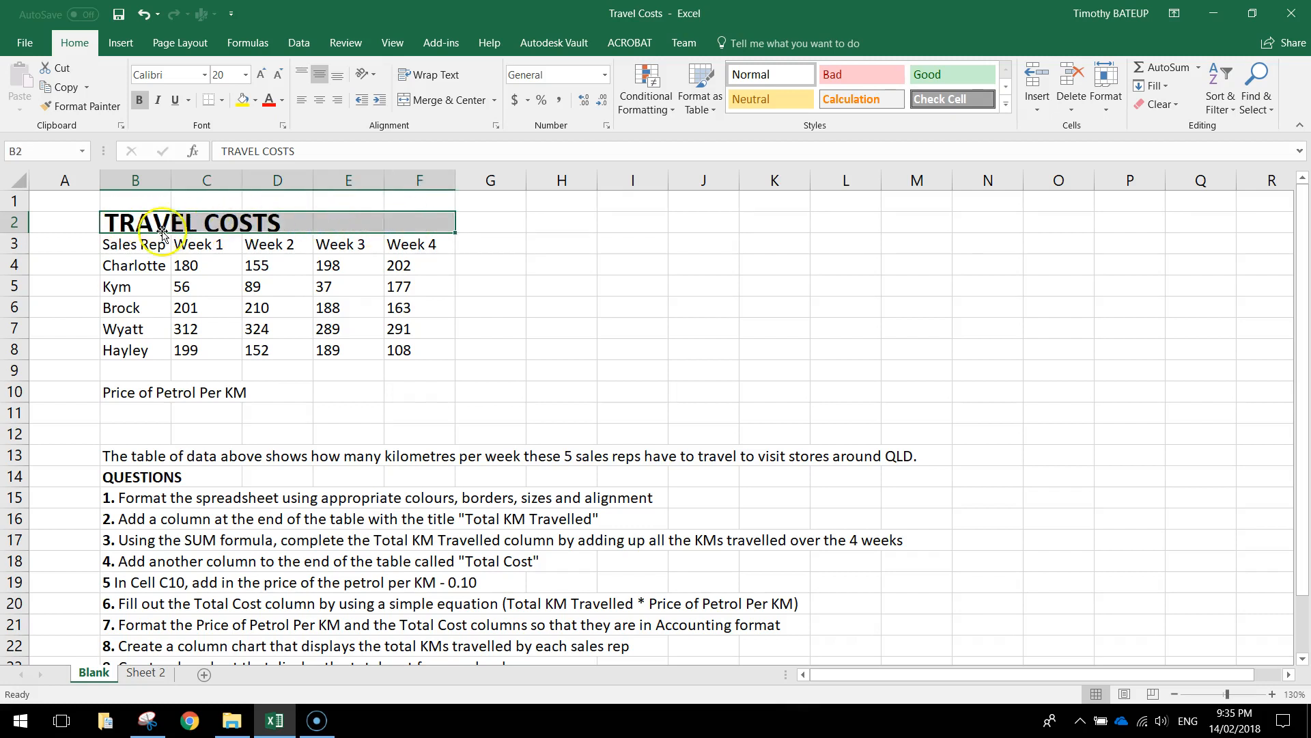
pyautogui.moveTo(111, 220); pyautogui.dragTo(415, 227)
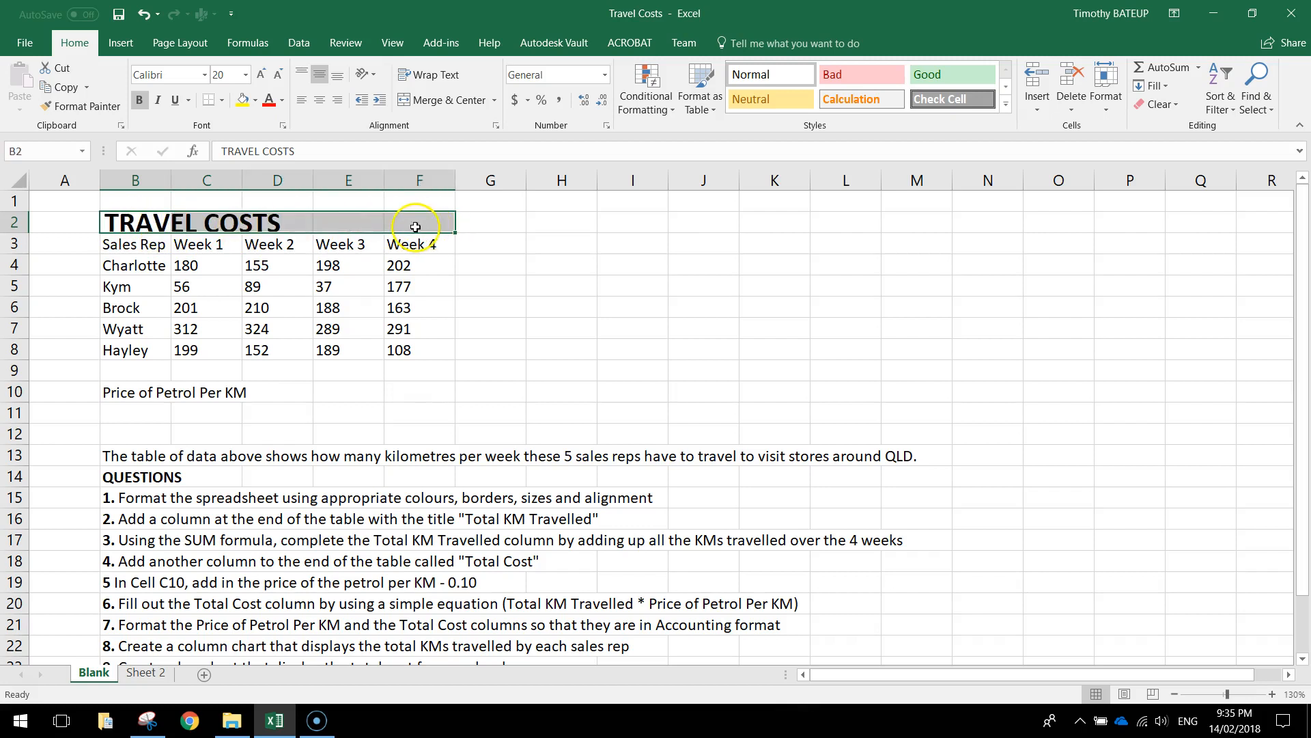
pyautogui.click(437, 101)
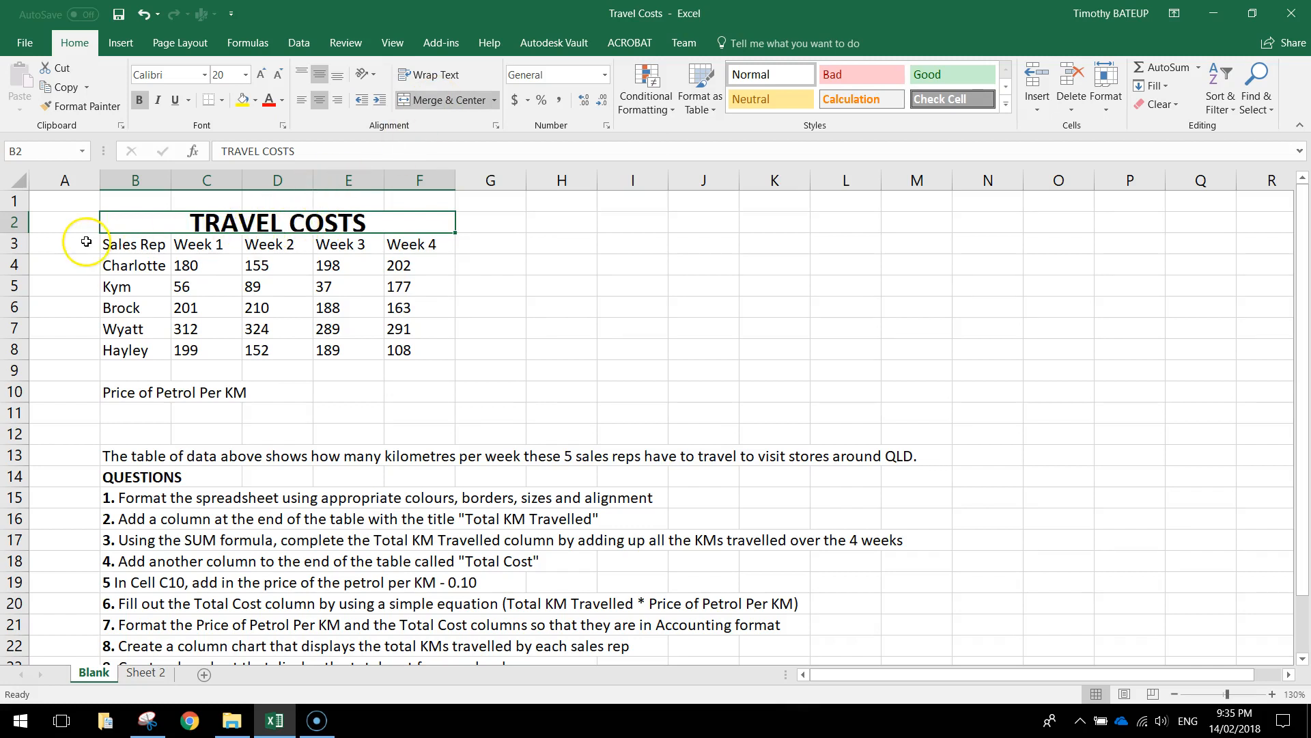
# Make the column headings in B3:F3 bold, from Sales Rep to Week 4
pyautogui.moveTo(120, 244); pyautogui.dragTo(399, 244)
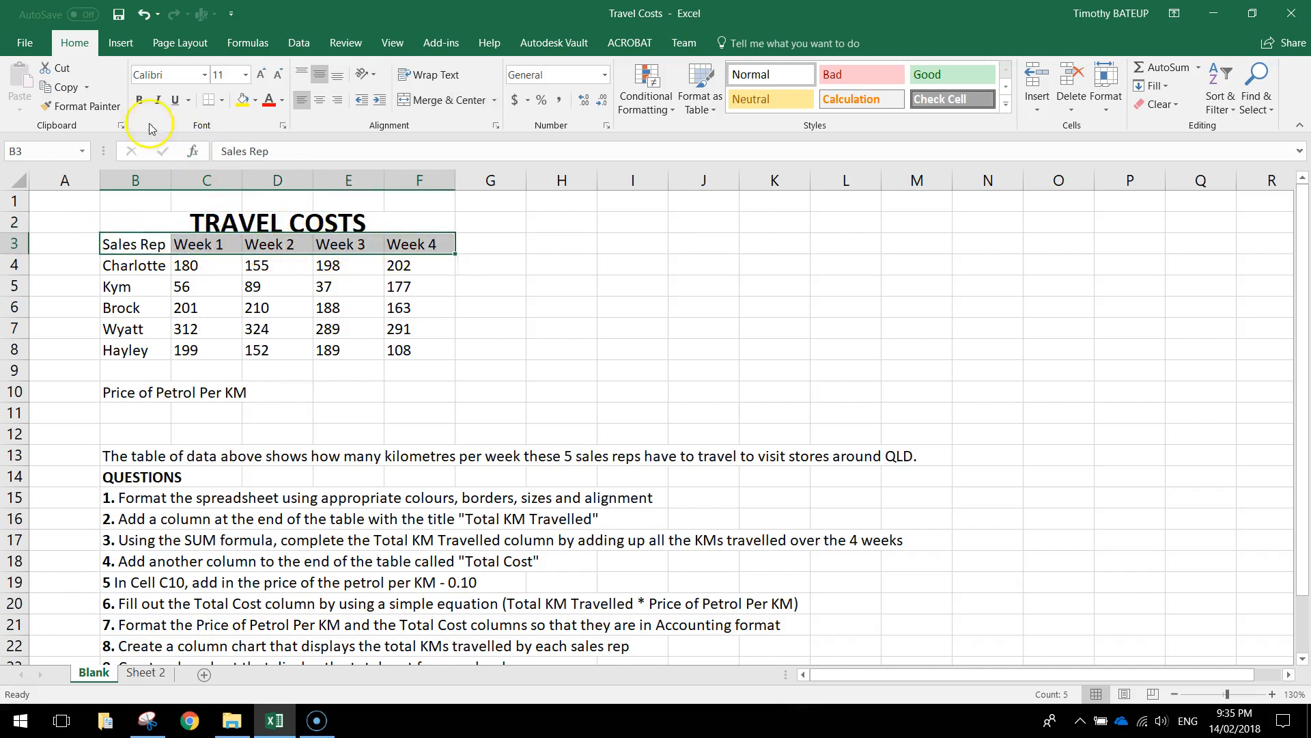
pyautogui.click(139, 101)
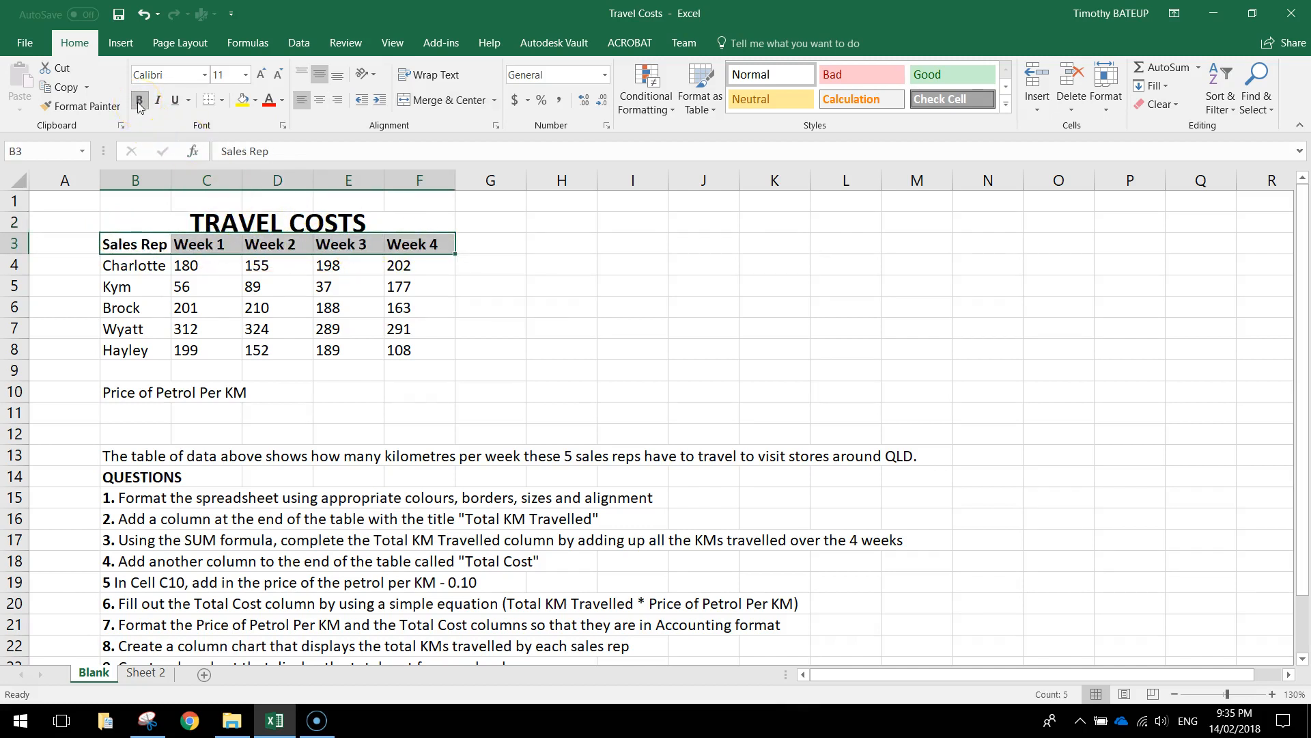
pyautogui.click(496, 246)
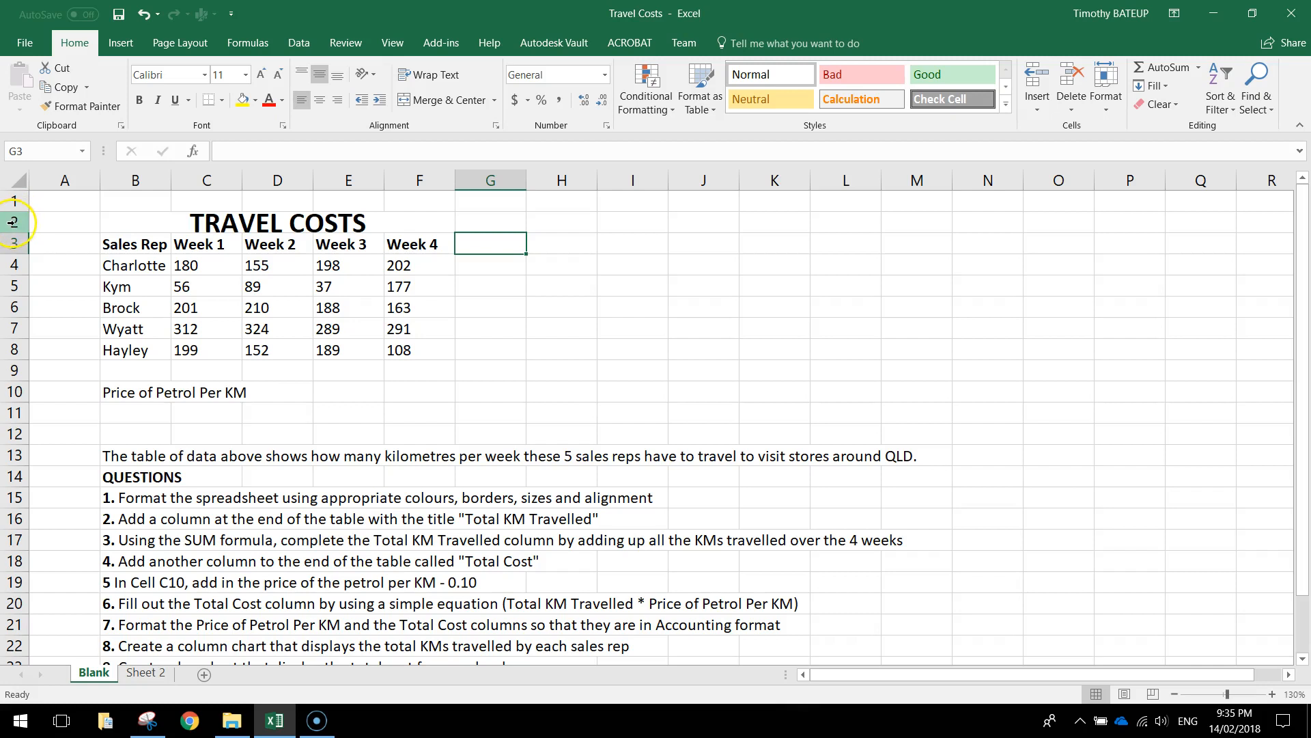
# Increase the height of rows 2 to 10 to one uniform row height
pyautogui.moveTo(14, 223); pyautogui.dragTo(10, 390)
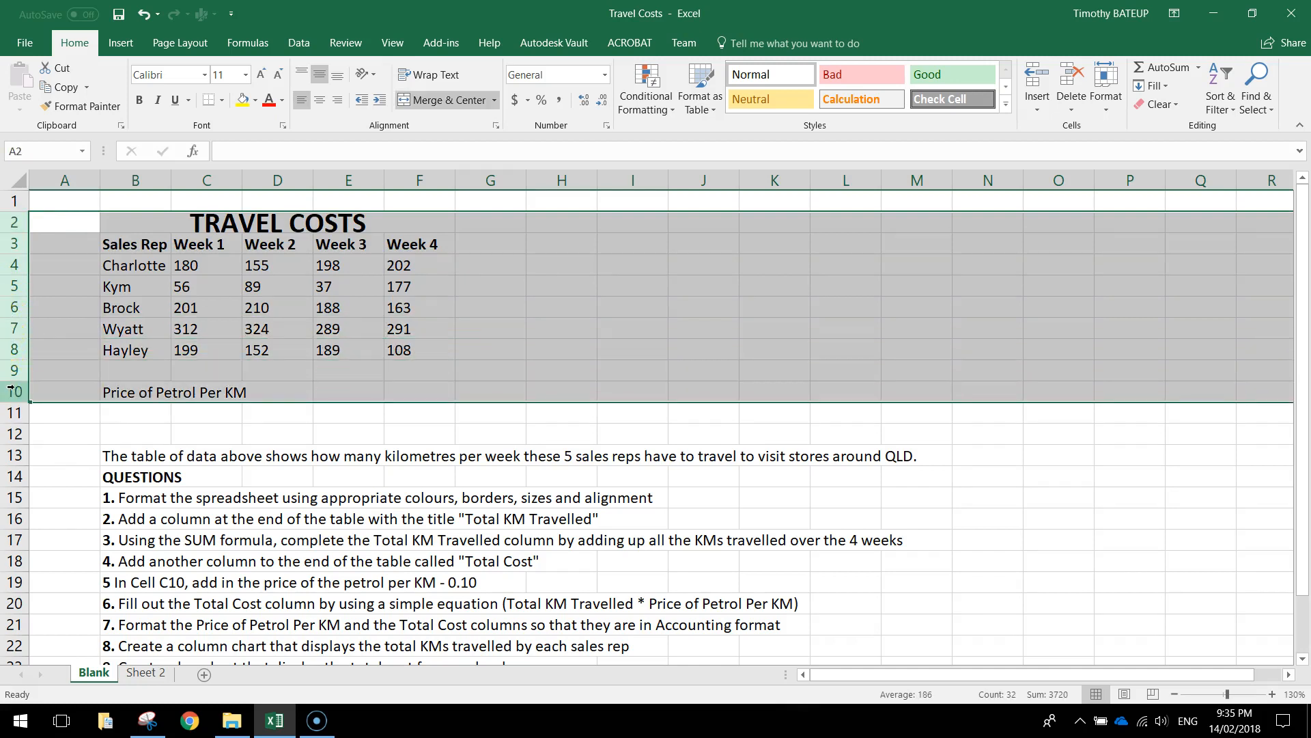
pyautogui.rightClick(15, 277)
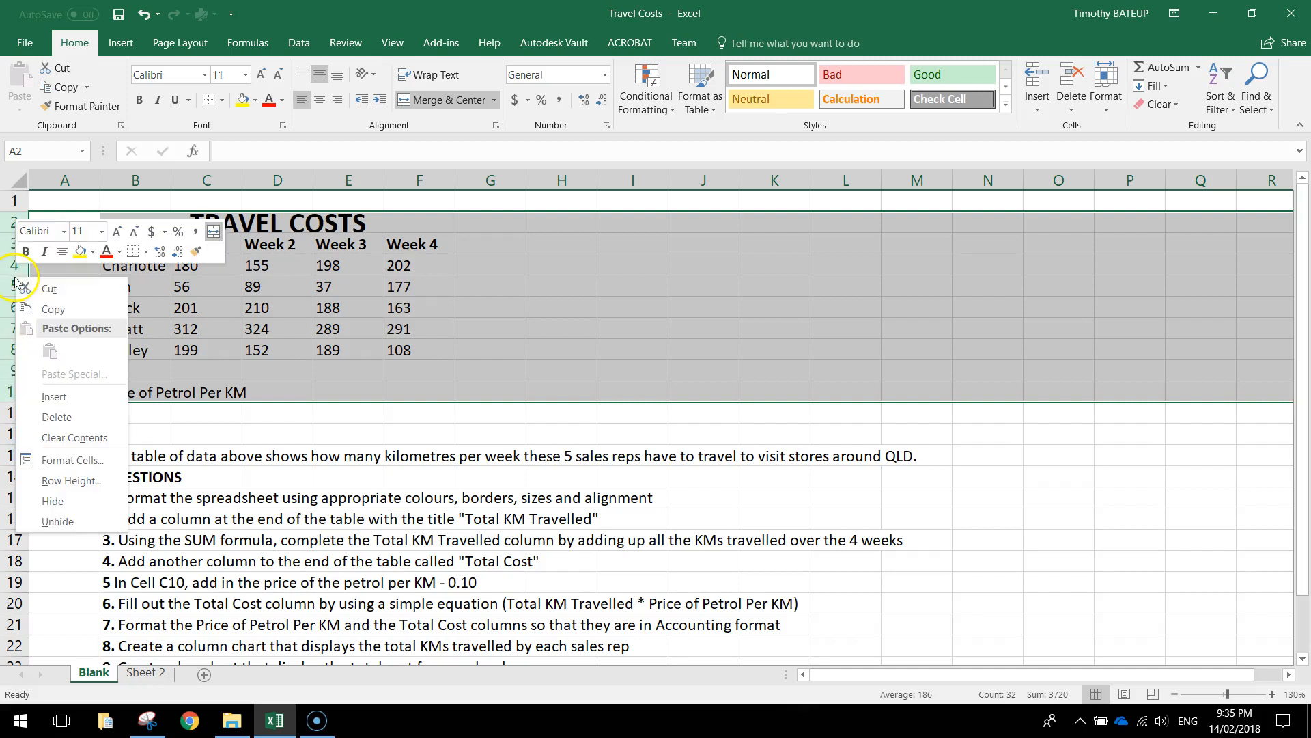
pyautogui.click(71, 480)
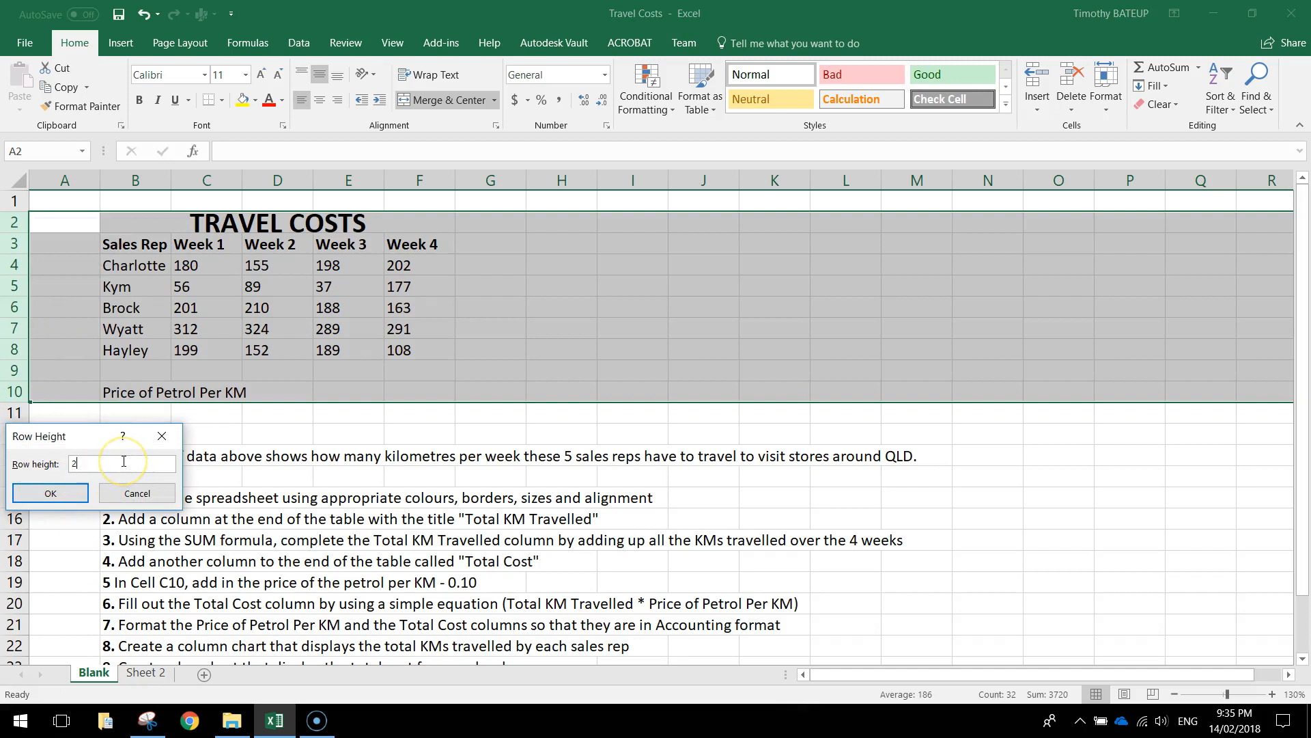
pyautogui.click(51, 492)
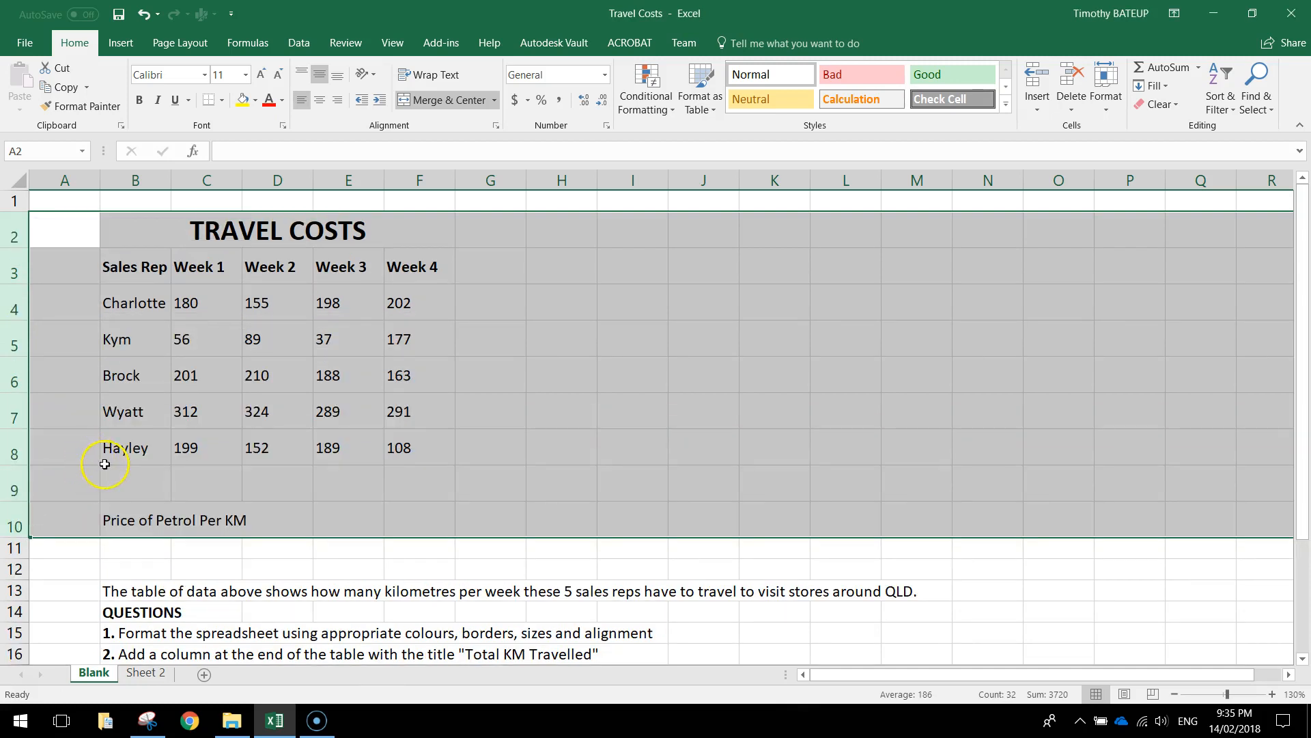
# Set the width of columns B to F to 20
pyautogui.click(136, 179)
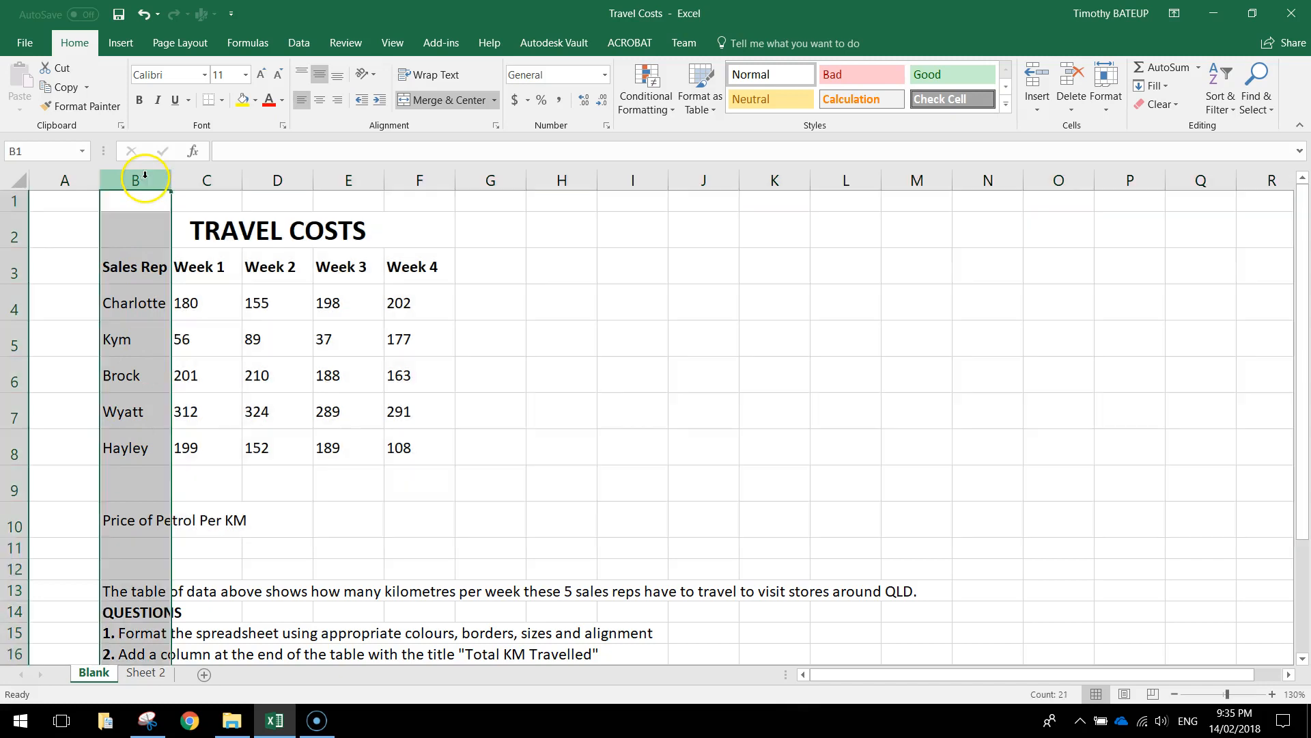
pyautogui.click(213, 213)
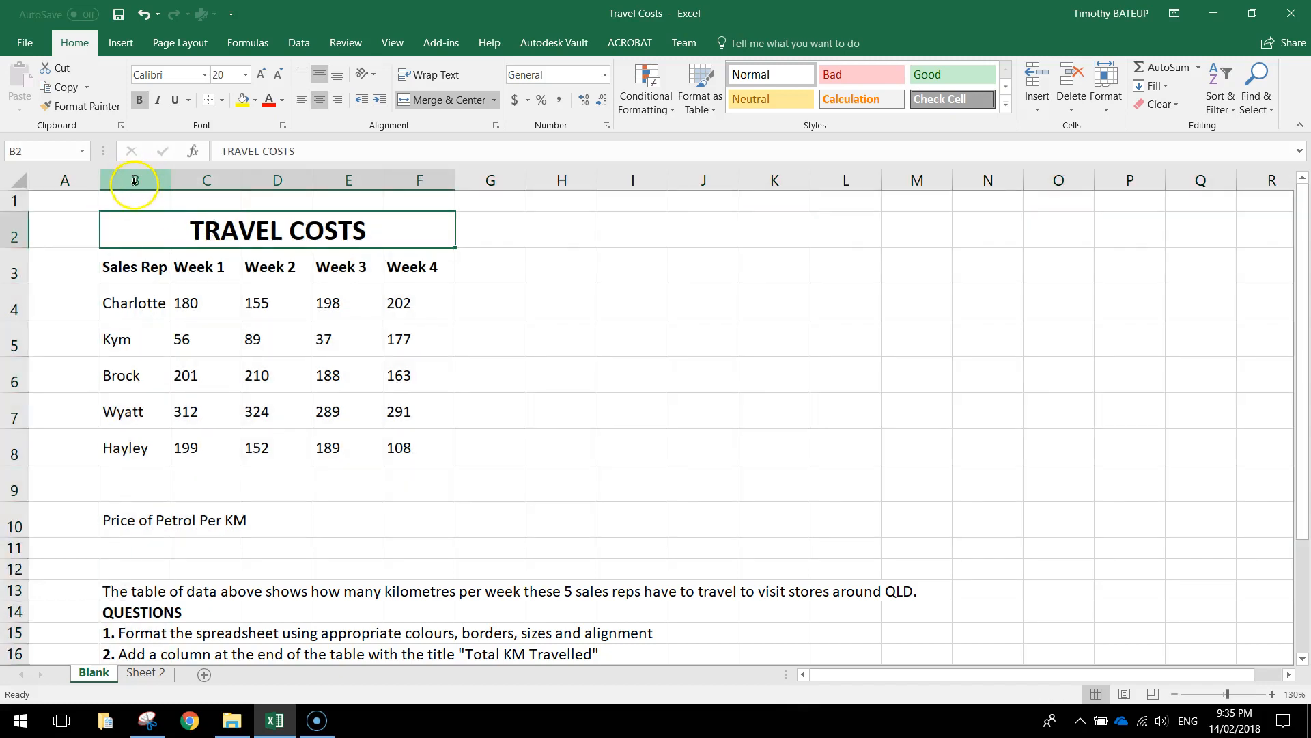
pyautogui.moveTo(132, 179); pyautogui.dragTo(425, 173)
pyautogui.rightClick(420, 181)
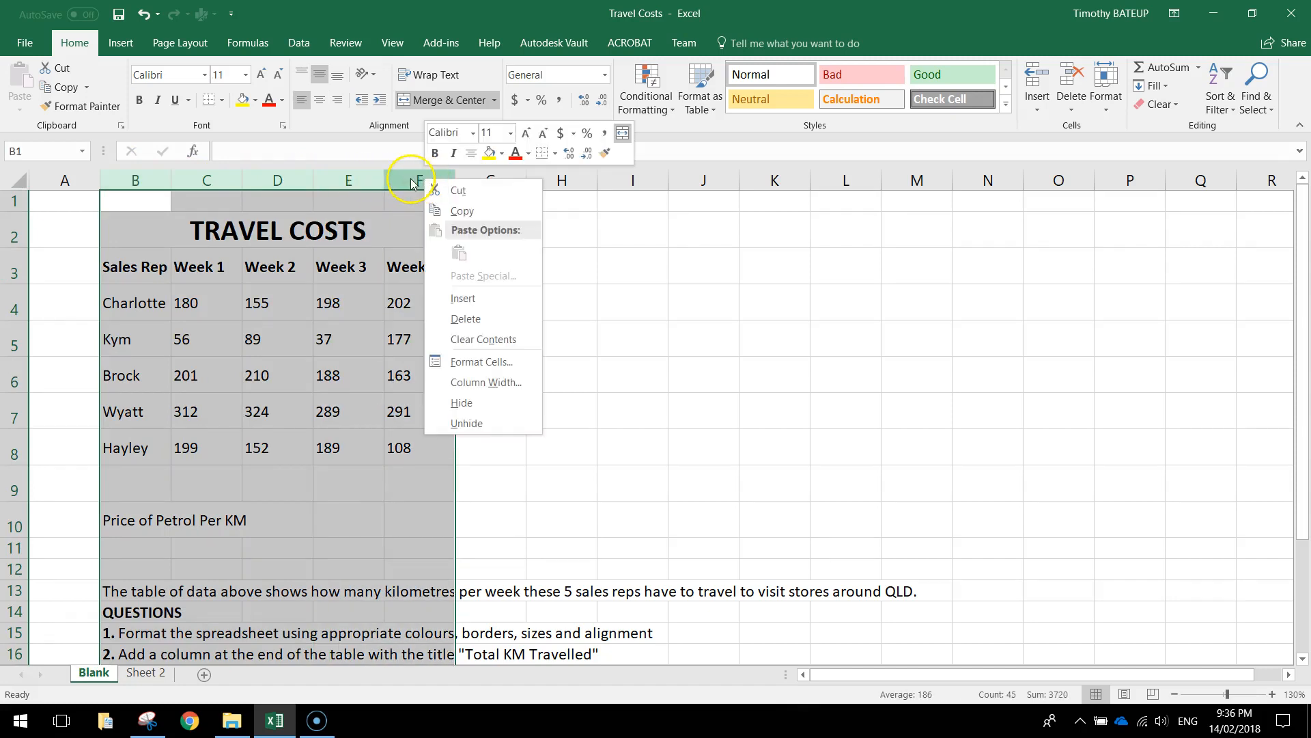
pyautogui.click(506, 383)
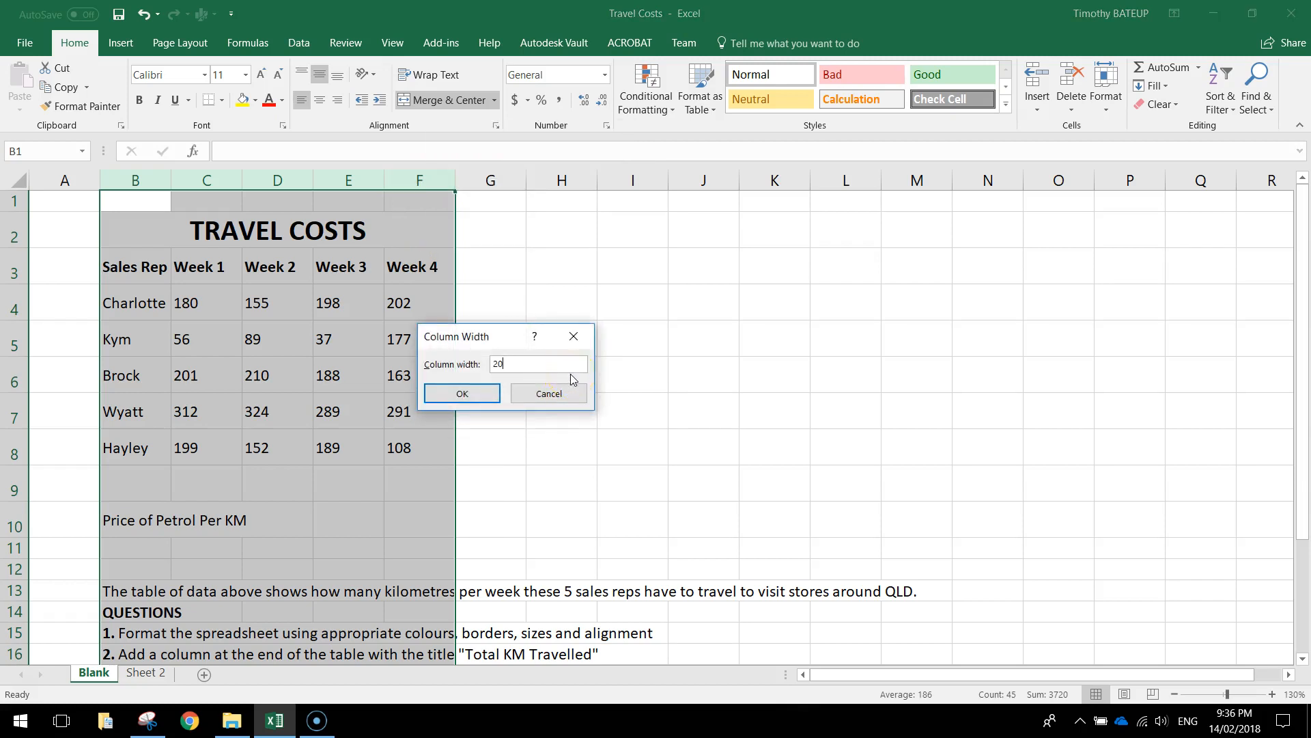
pyautogui.press('Return')
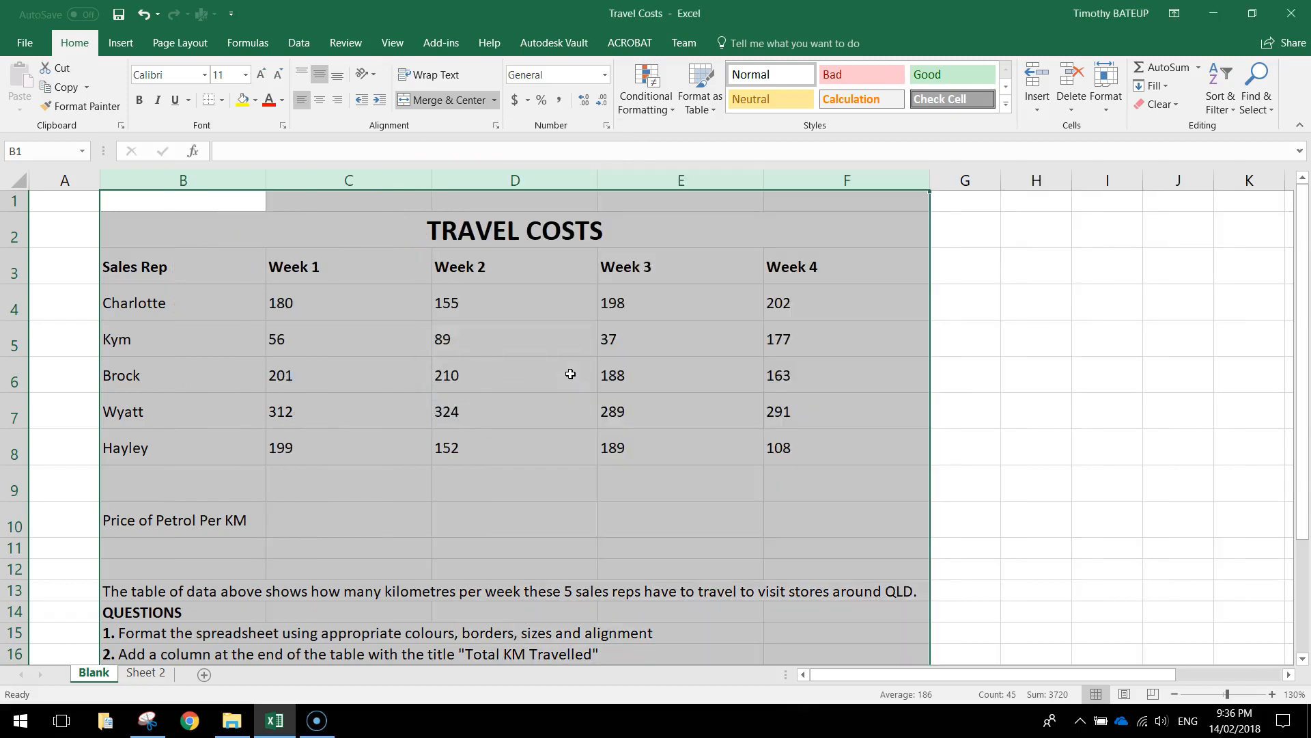
pyautogui.click(915, 367)
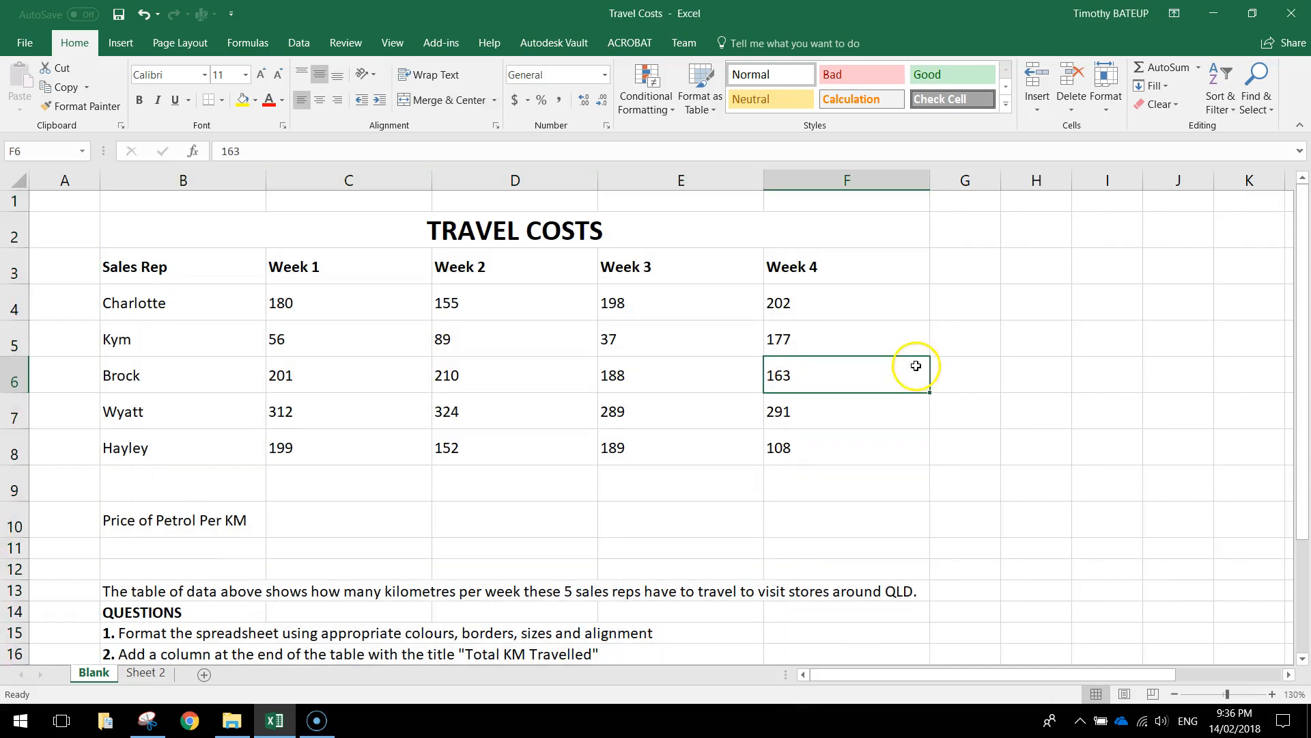
# Center the week headings and kilometre values in C3:F8 horizontally
pyautogui.click(681, 589)
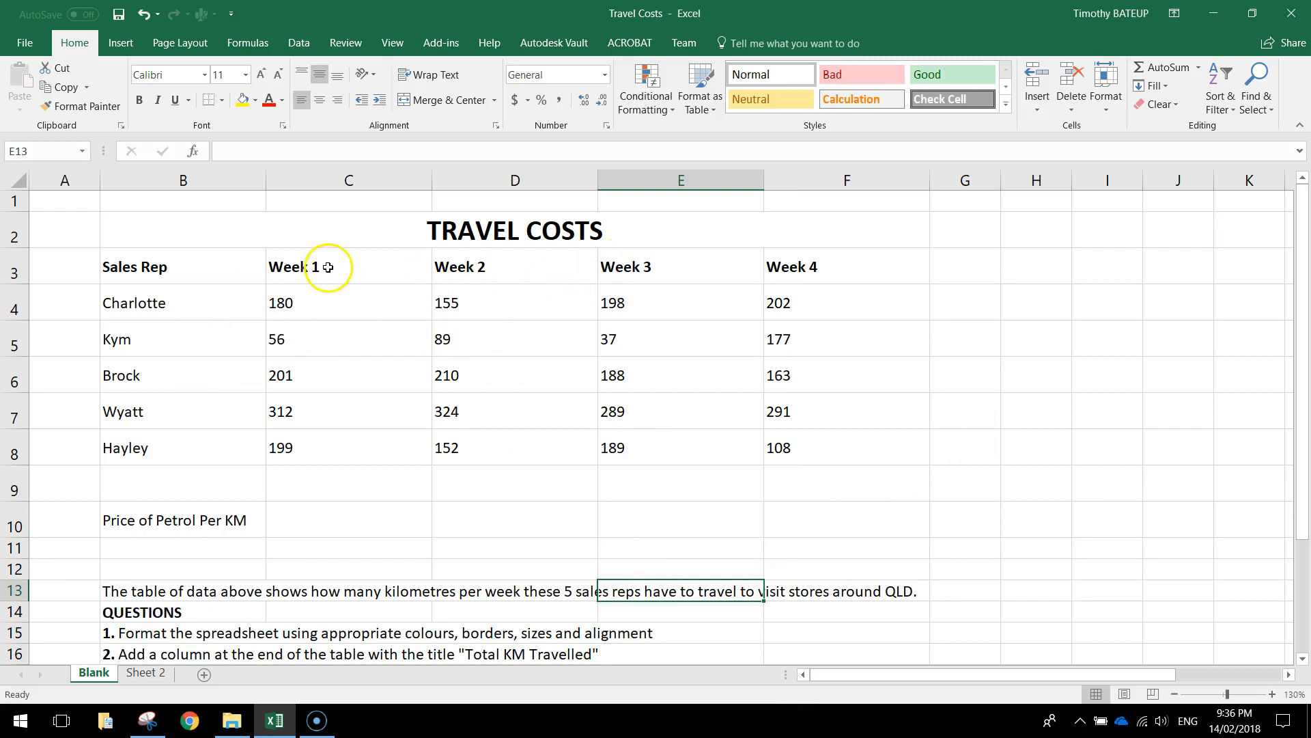
pyautogui.moveTo(326, 266); pyautogui.dragTo(813, 454)
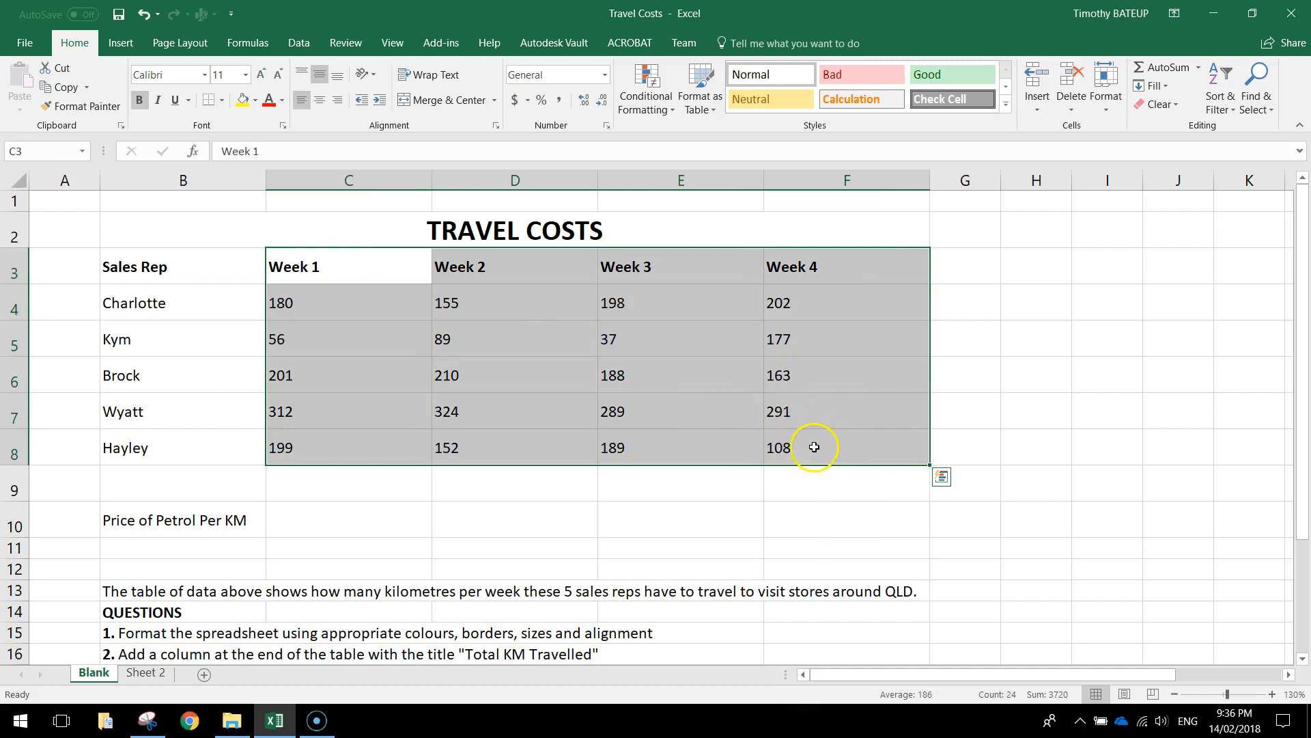
pyautogui.click(321, 101)
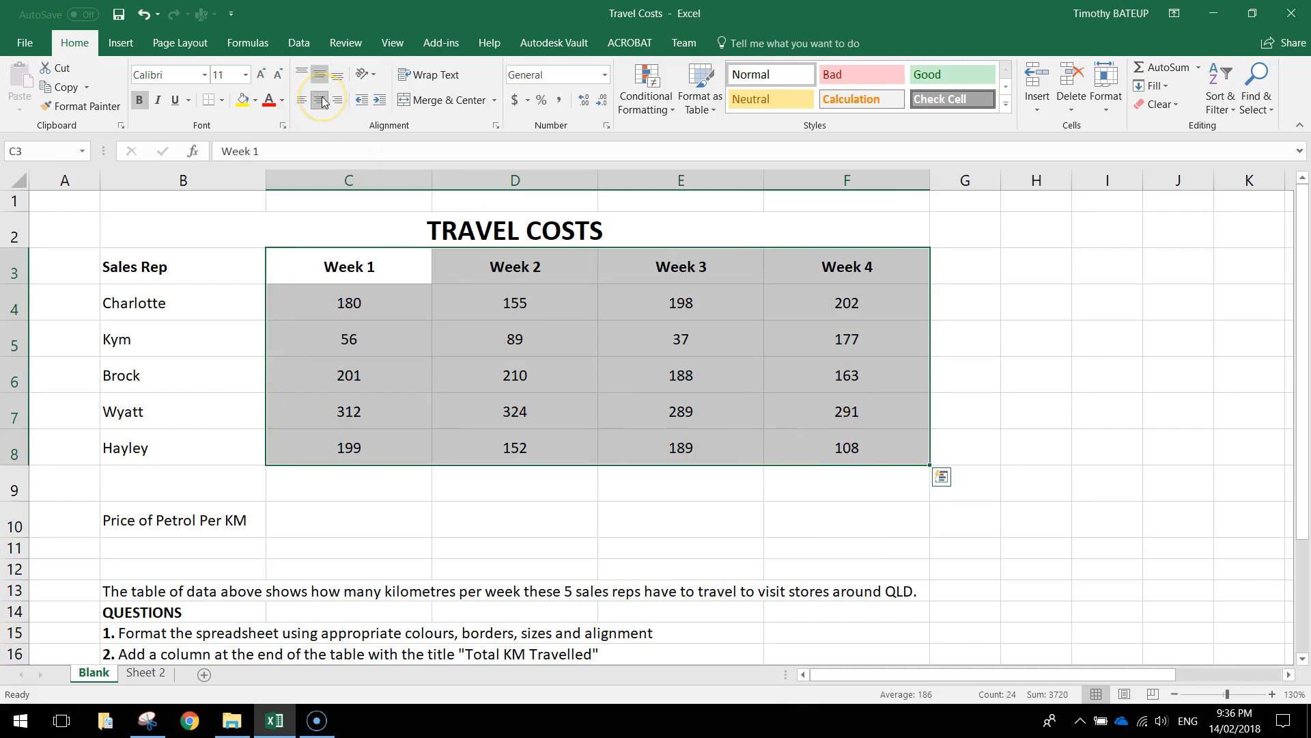
pyautogui.click(642, 330)
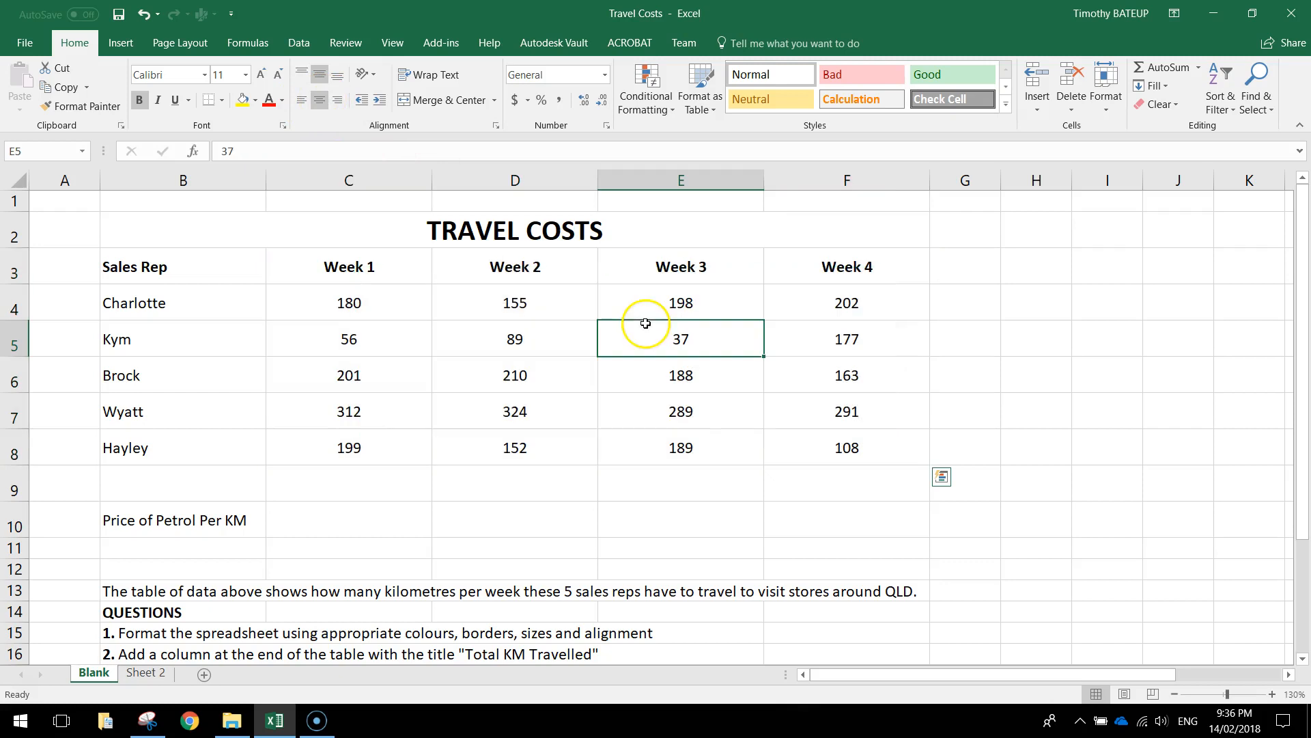
# Apply all borders to the whole travel costs table, including the title row, B2:F8
pyautogui.click(434, 221)
pyautogui.moveTo(434, 221); pyautogui.dragTo(471, 437)
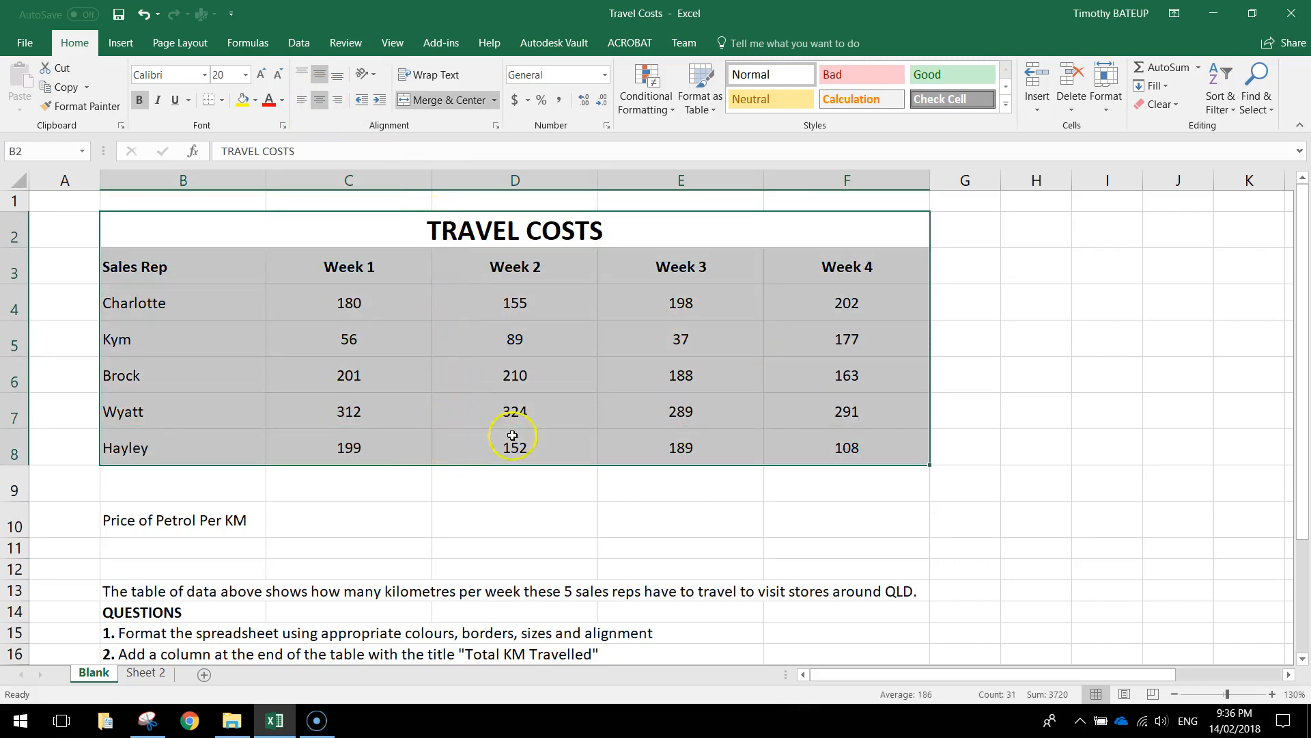
pyautogui.click(222, 103)
pyautogui.click(247, 241)
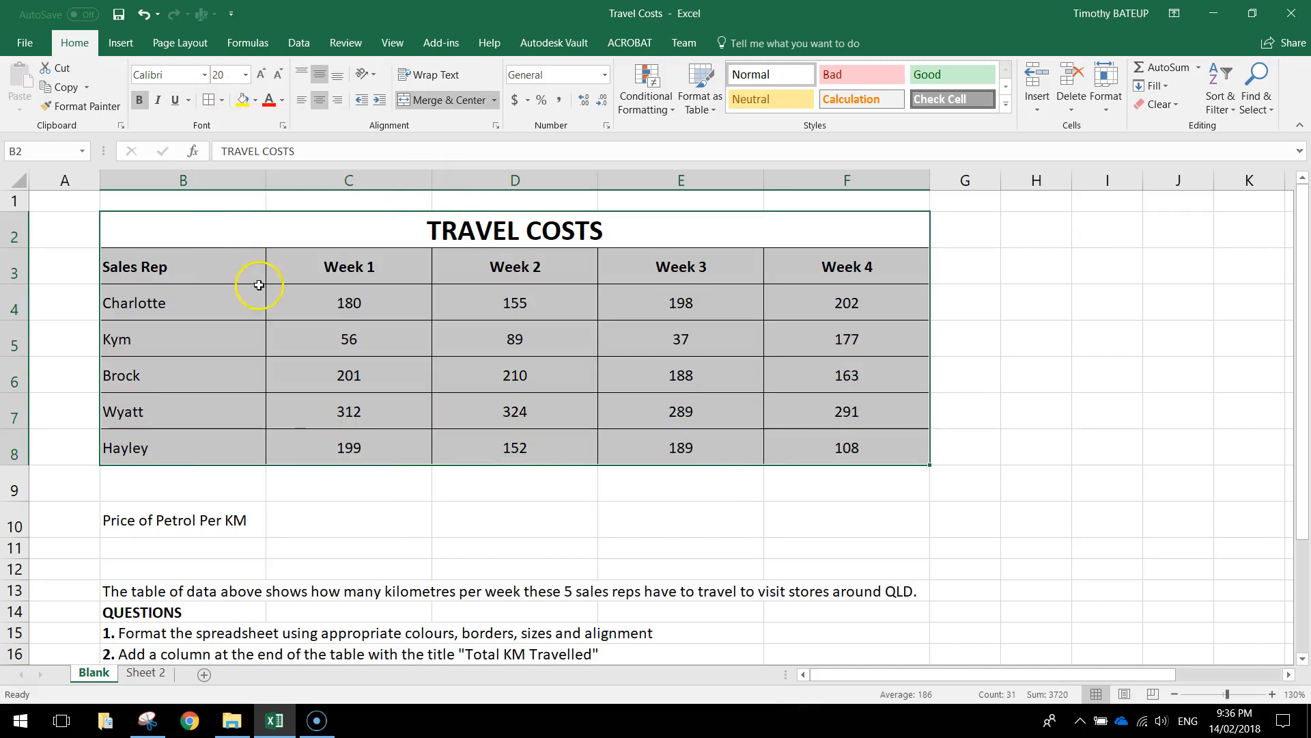
# Apply all borders to the Price of Petrol Per KM label and its adjacent value cell, B10:C10
pyautogui.moveTo(234, 519); pyautogui.dragTo(301, 517)
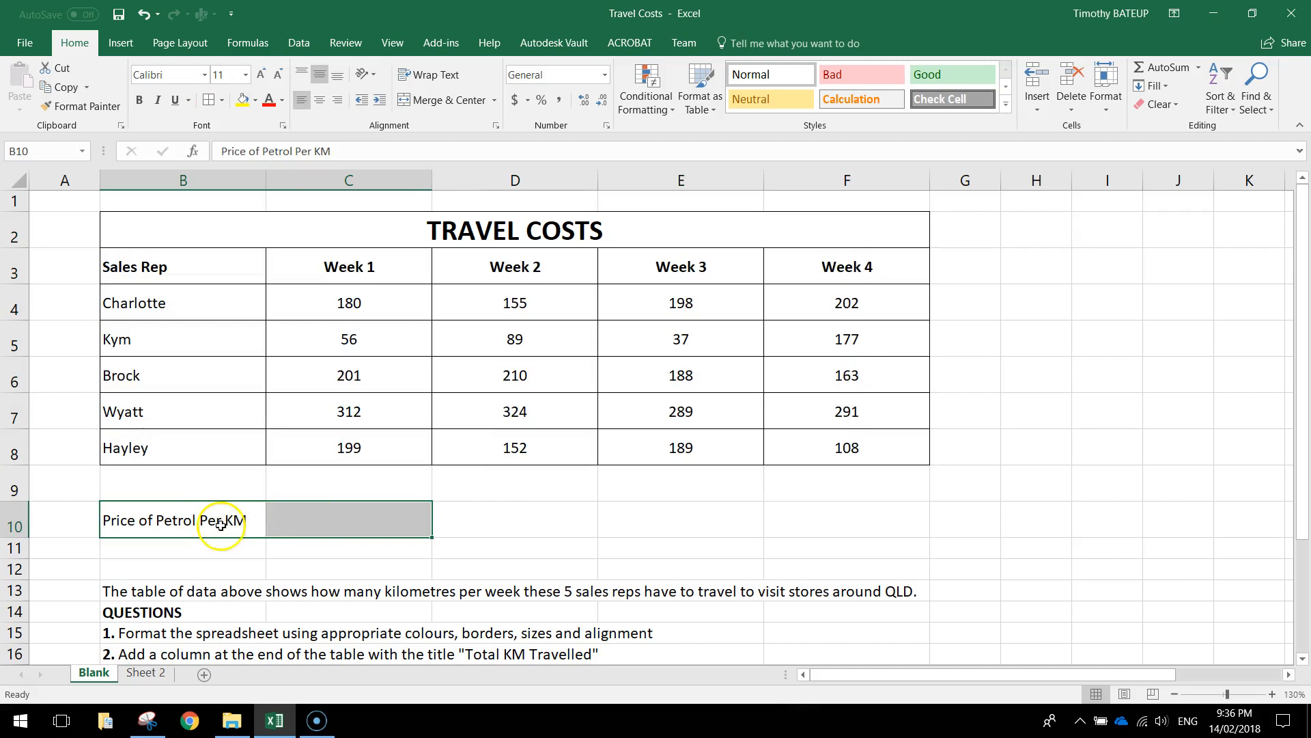
pyautogui.click(208, 102)
pyautogui.click(610, 496)
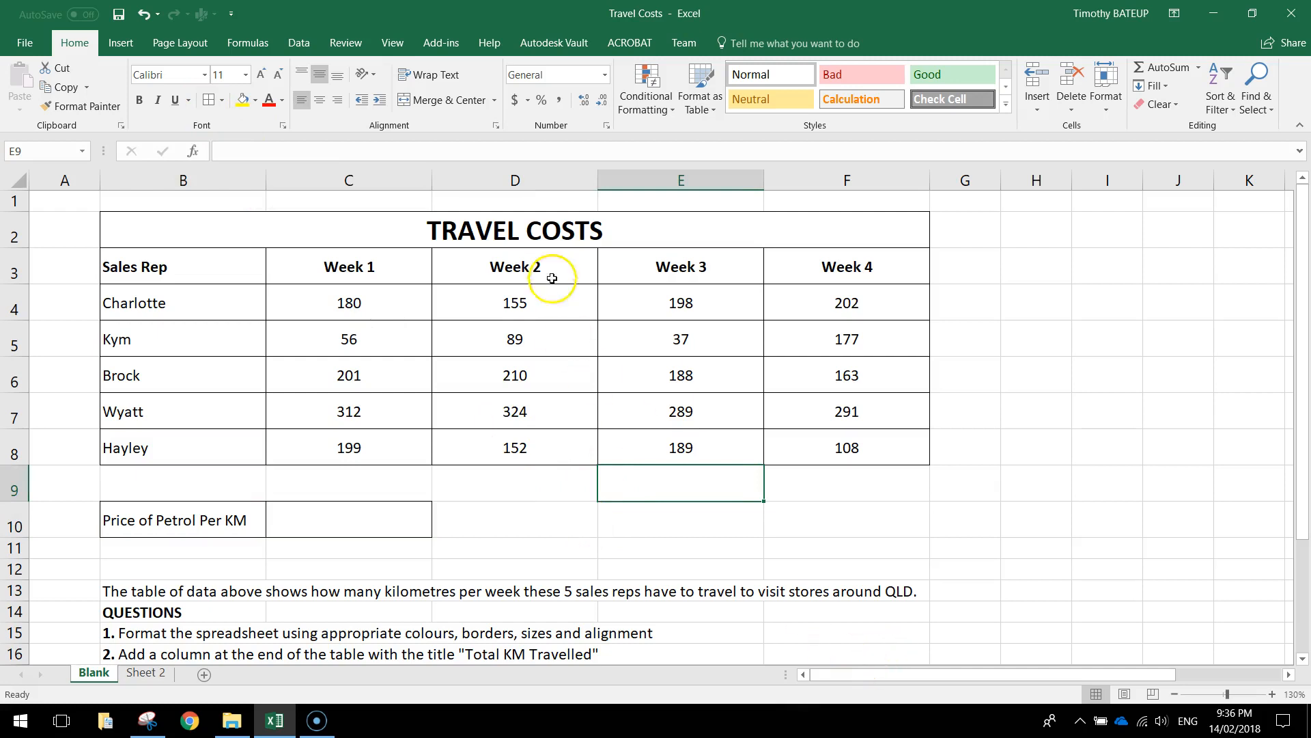
# Fill the TRAVEL COSTS title row with dark green and set its text colour to white
pyautogui.click(412, 225)
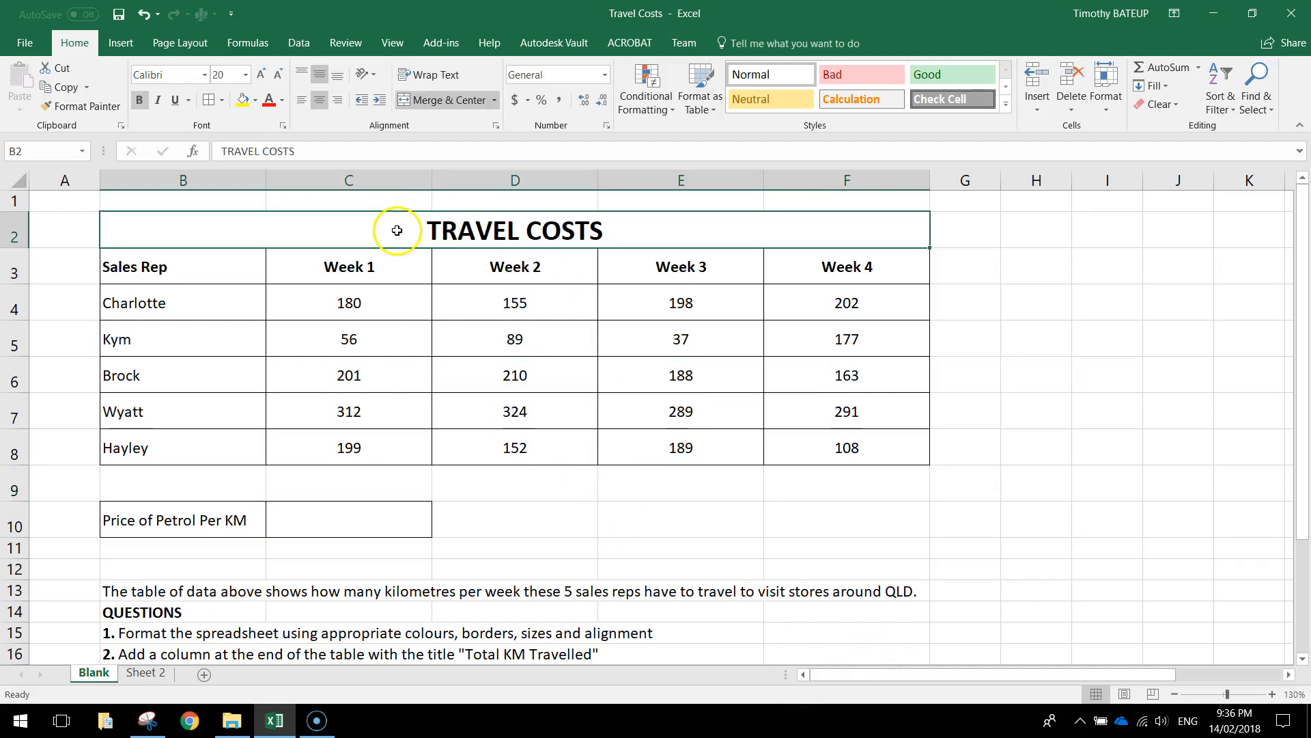
pyautogui.click(257, 101)
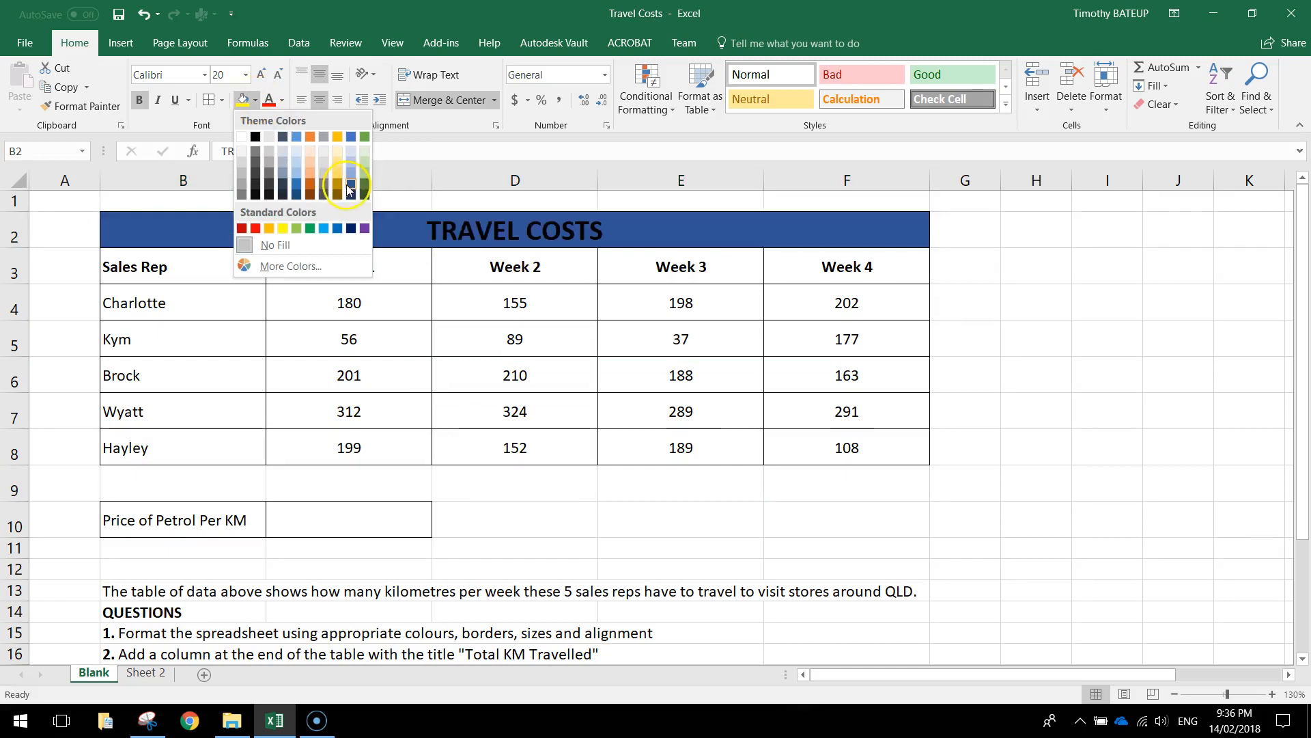
pyautogui.click(365, 195)
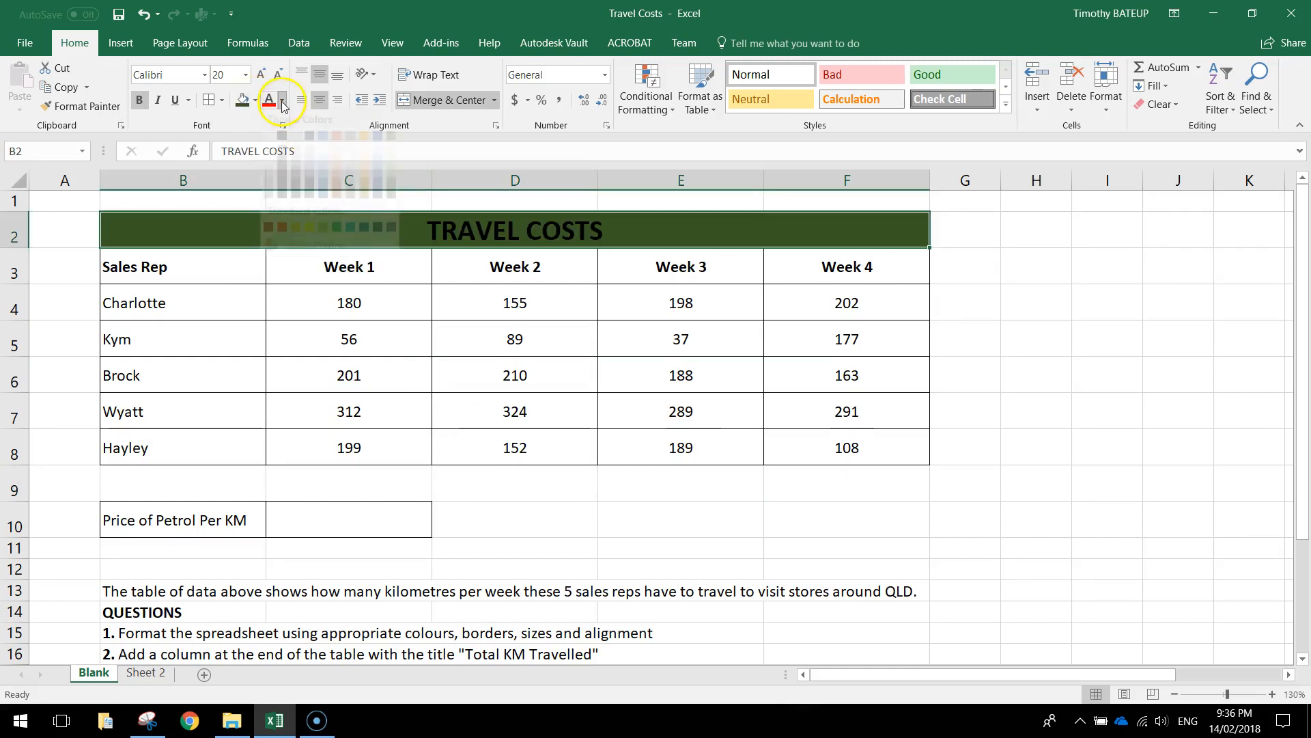
pyautogui.click(281, 101)
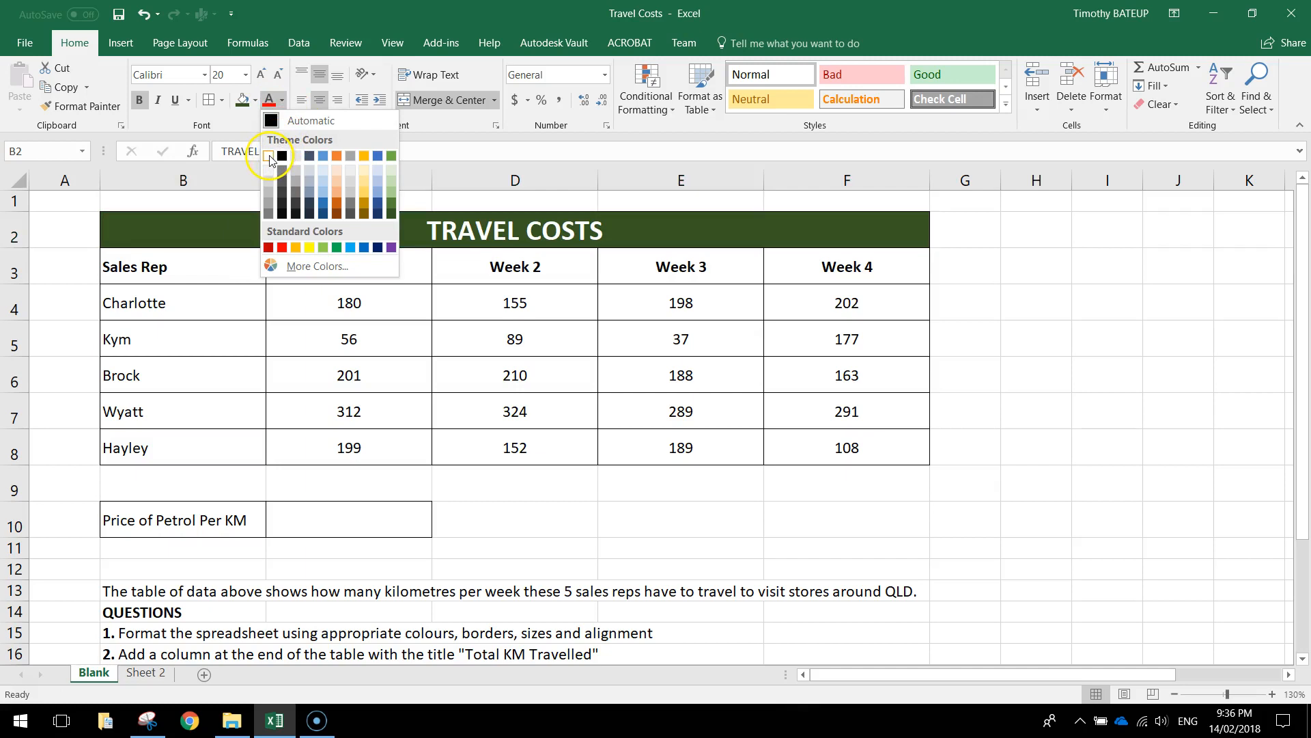
pyautogui.click(270, 158)
# Fill the heading row B3:F3 with medium green
pyautogui.moveTo(205, 263); pyautogui.dragTo(843, 266)
pyautogui.click(256, 103)
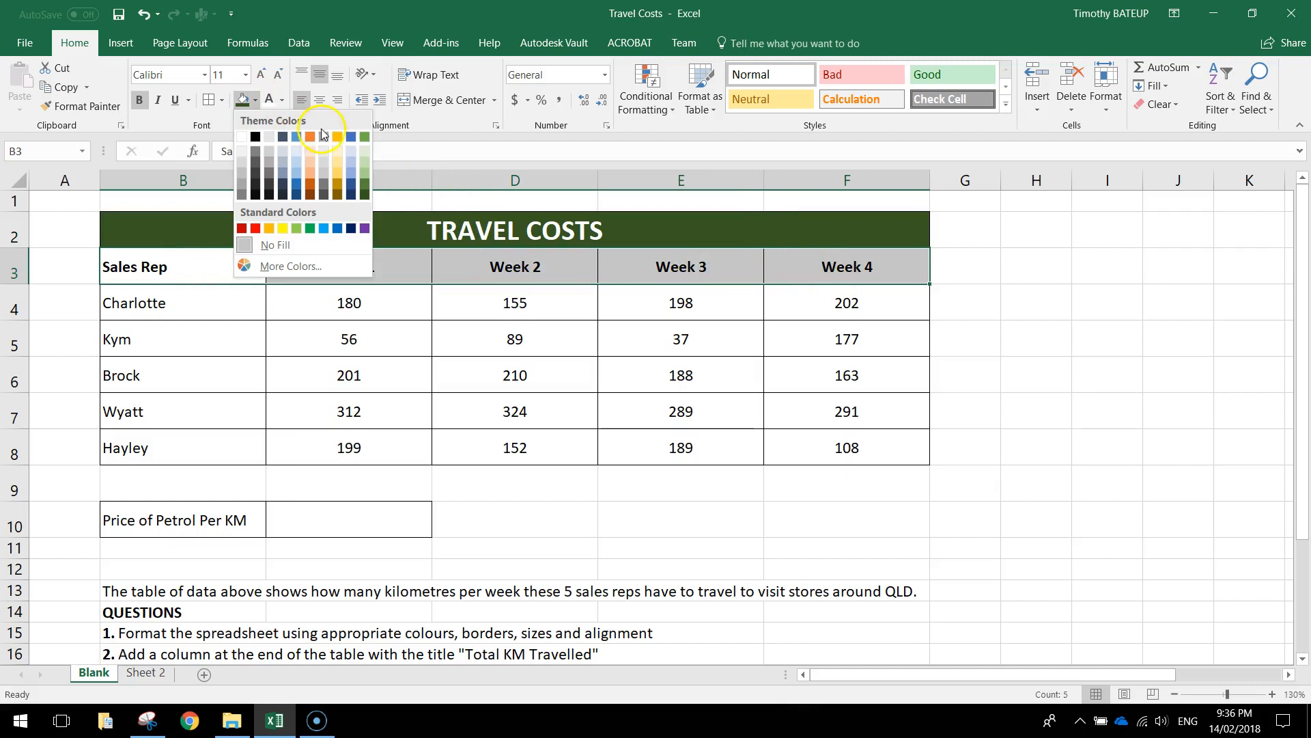
pyautogui.click(366, 177)
# Fill the alternate data rows B5:F5 and B7:F7 with light green
pyautogui.moveTo(193, 342); pyautogui.dragTo(812, 363)
pyautogui.moveTo(840, 409); pyautogui.dragTo(146, 401)
pyautogui.click(255, 100)
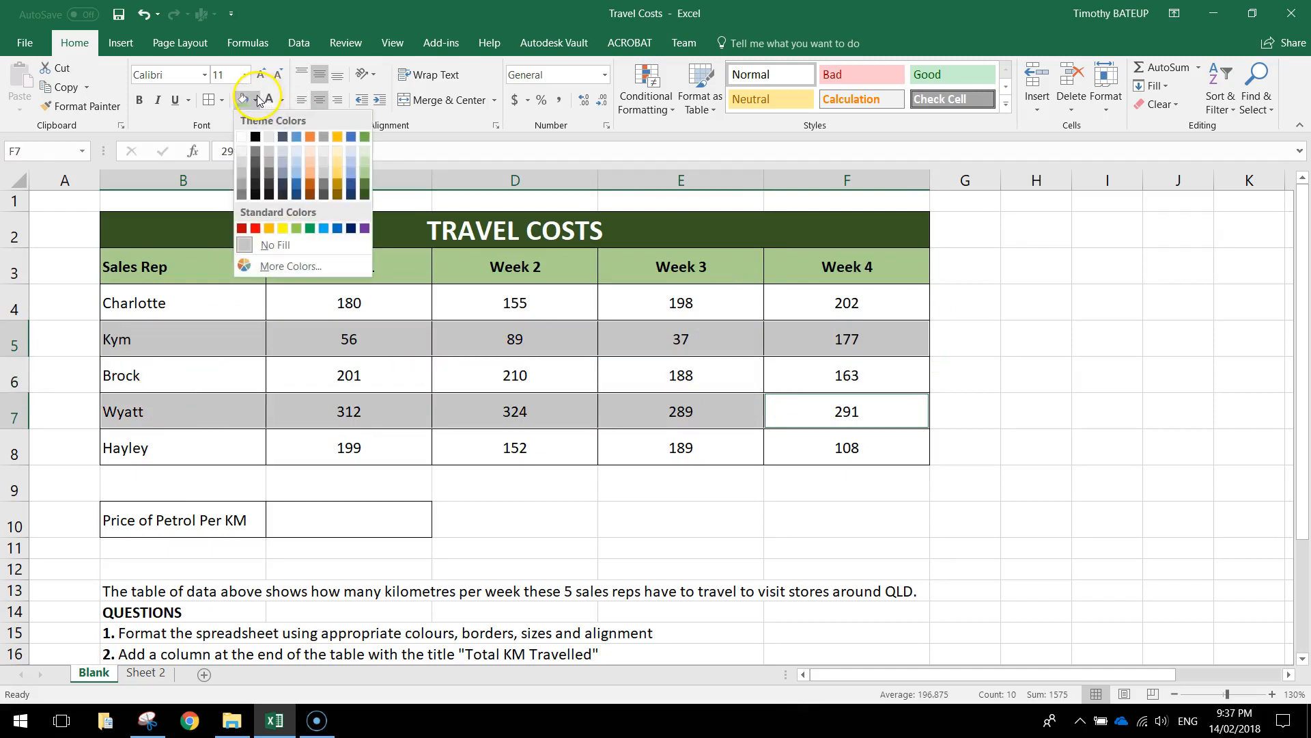
pyautogui.click(366, 150)
pyautogui.click(1048, 438)
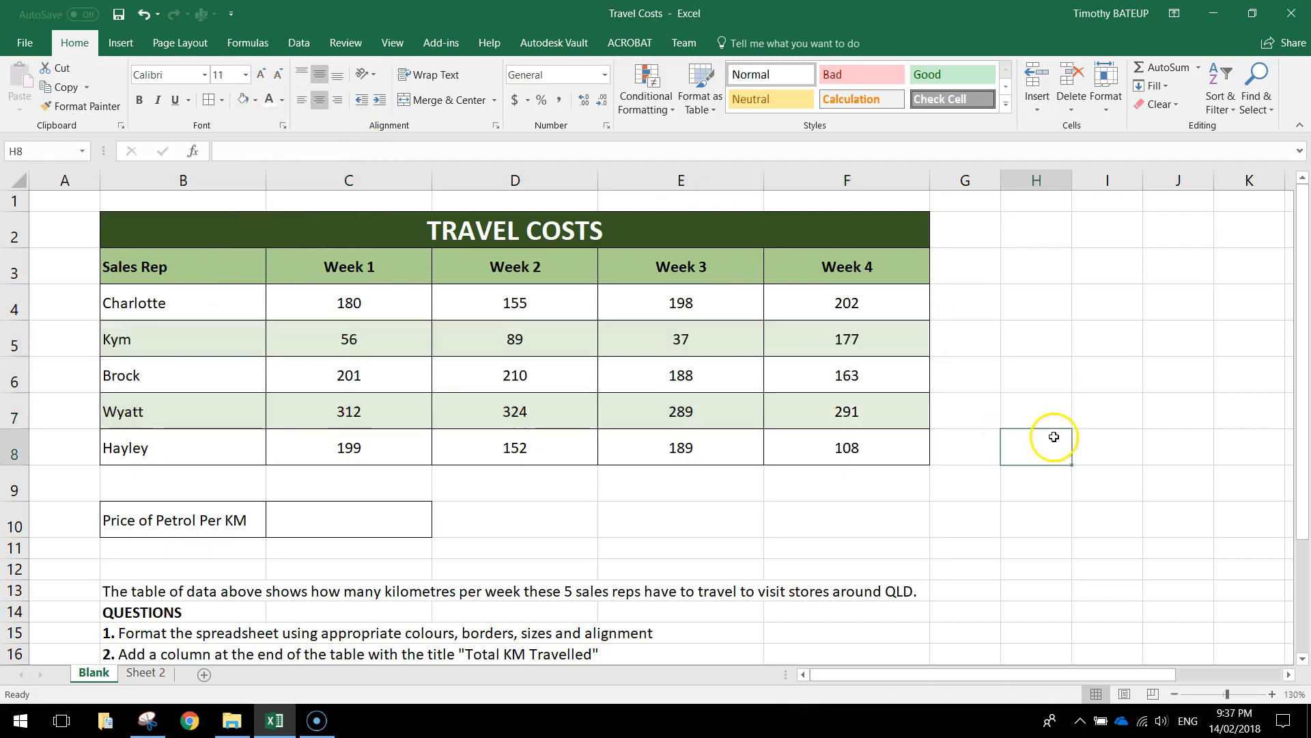
pyautogui.click(1068, 546)
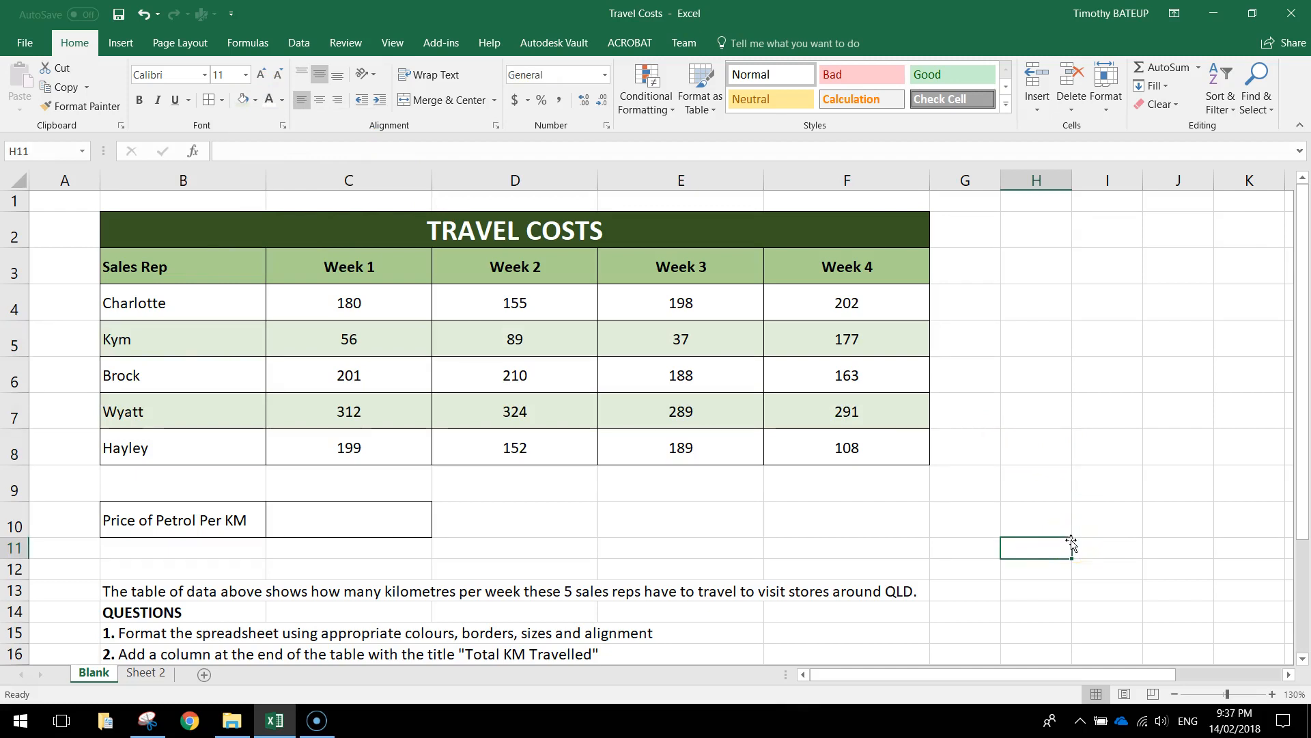
# Mark question 1 in B15 as done by setting its text colour to standard green
pyautogui.click(106, 633)
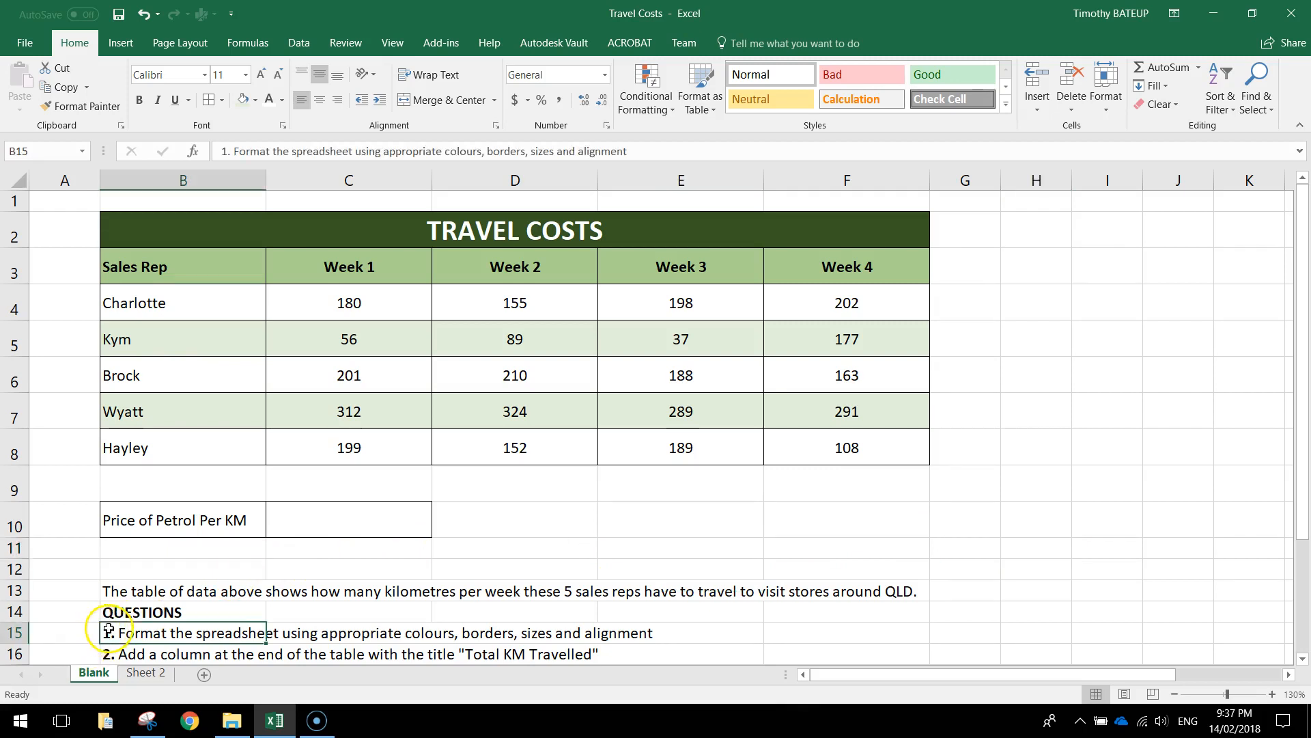
pyautogui.click(282, 100)
pyautogui.click(332, 246)
# Fill value cell C10 with light green and the Price of Petrol Per KM label in B10 with medium green
pyautogui.scroll(-2, 441, 444)
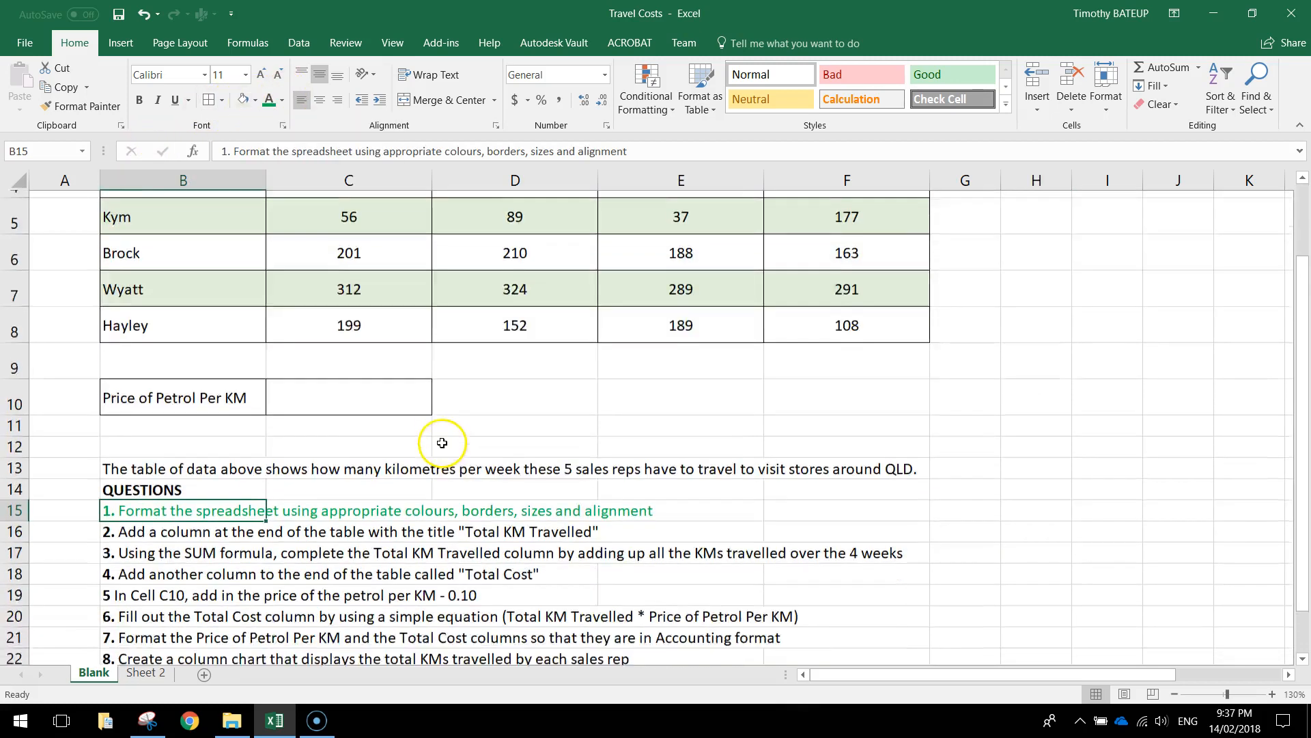
pyautogui.scroll(1, 229, 432)
pyautogui.click(230, 432)
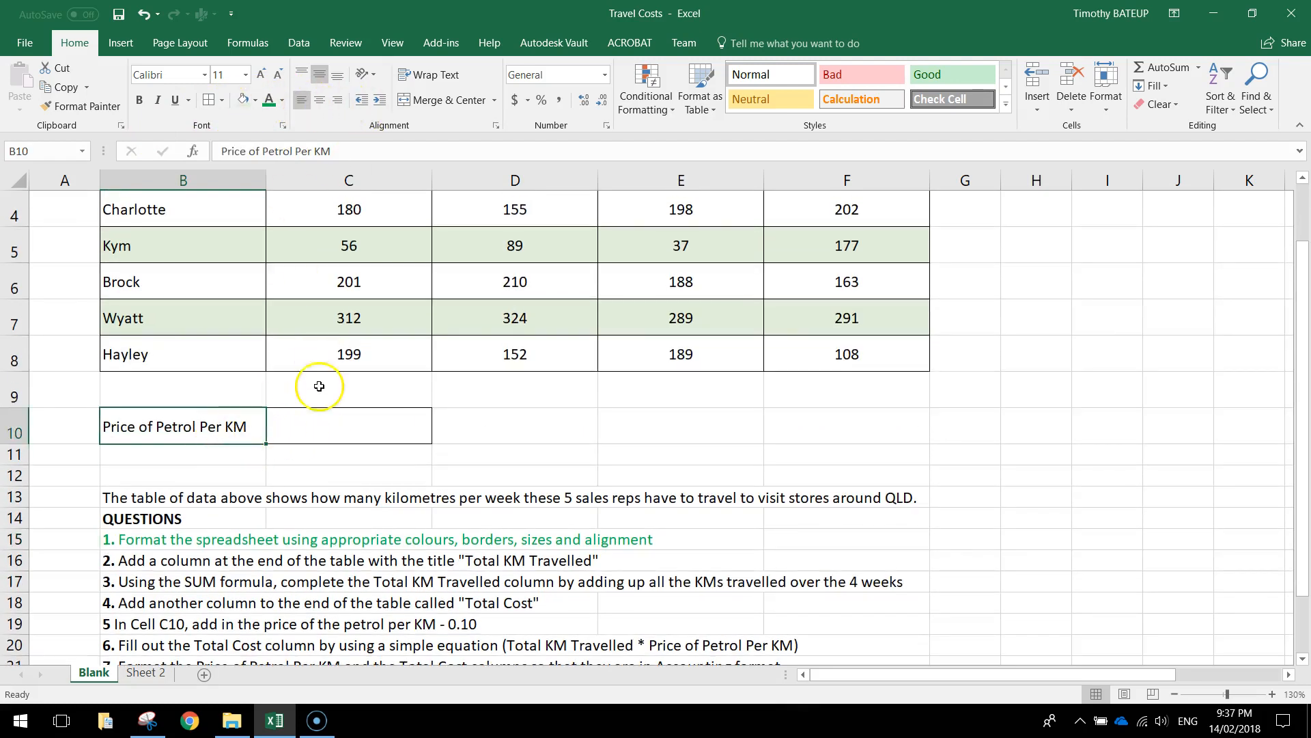
pyautogui.click(326, 410)
pyautogui.click(243, 106)
pyautogui.click(228, 424)
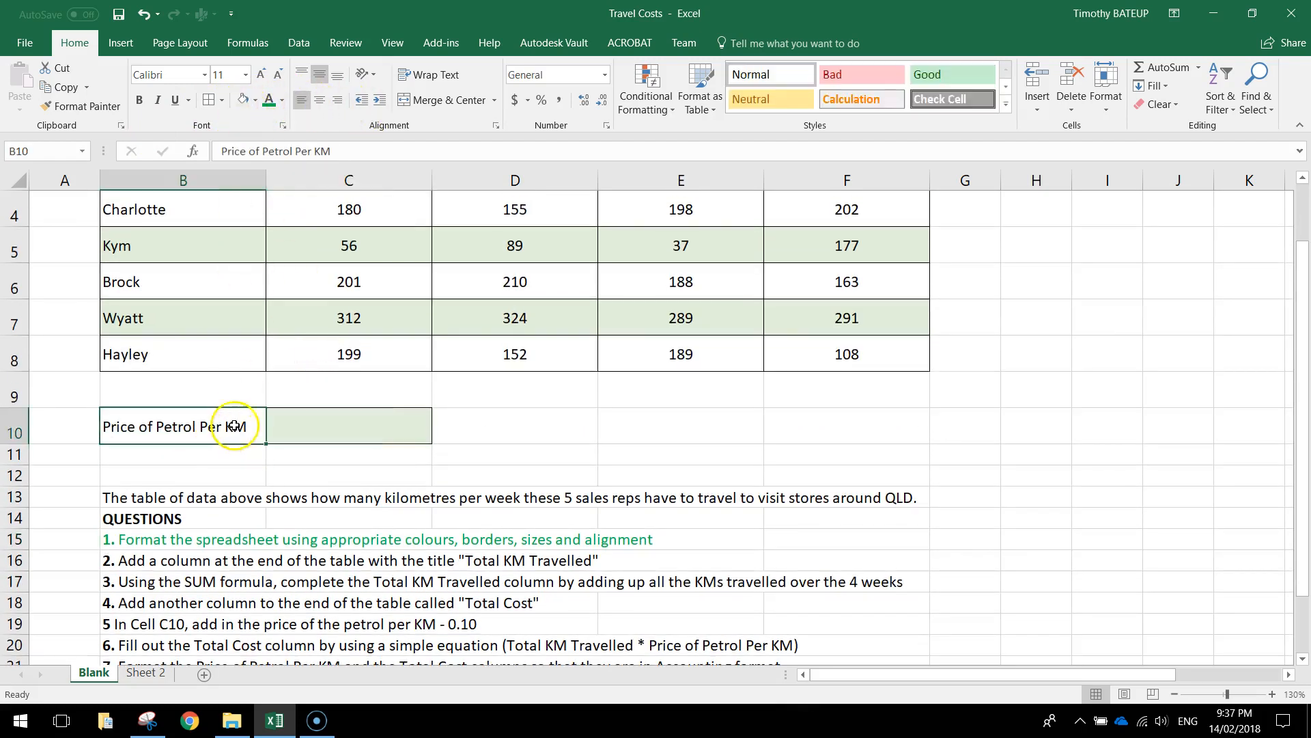
pyautogui.click(255, 101)
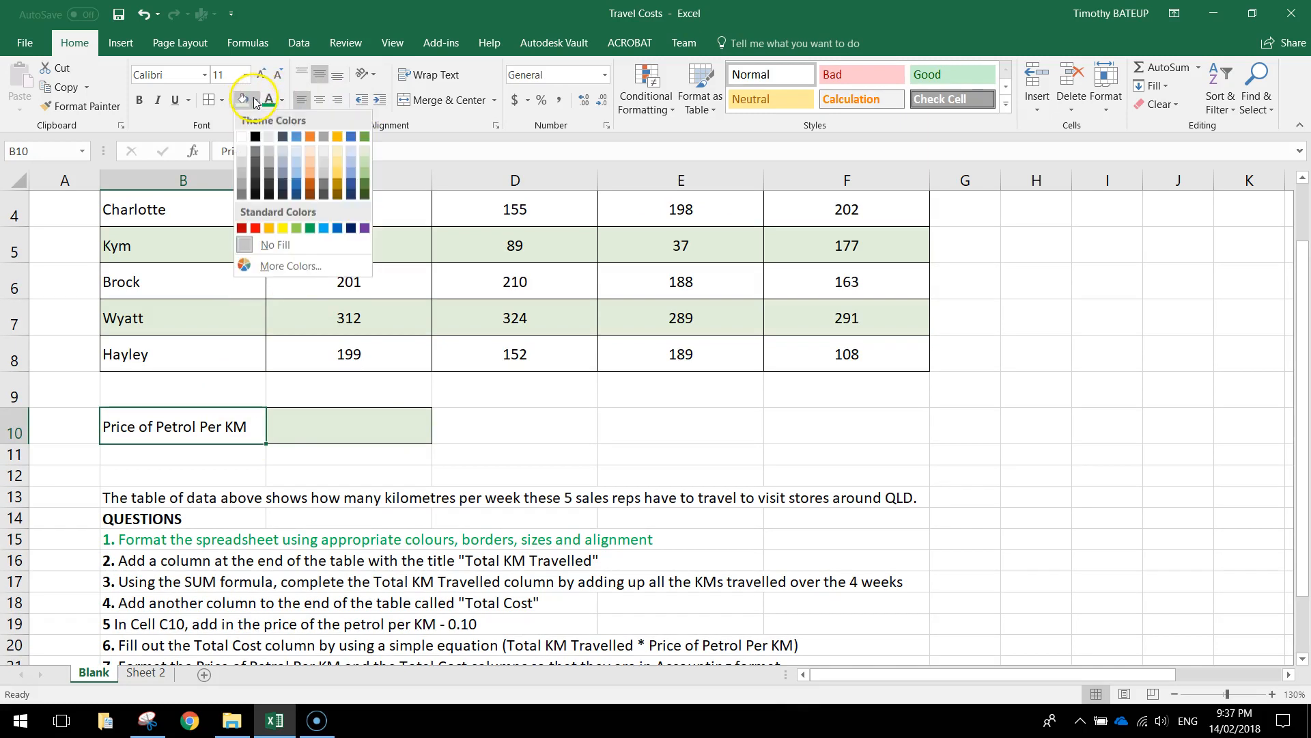
pyautogui.click(366, 179)
pyautogui.click(580, 380)
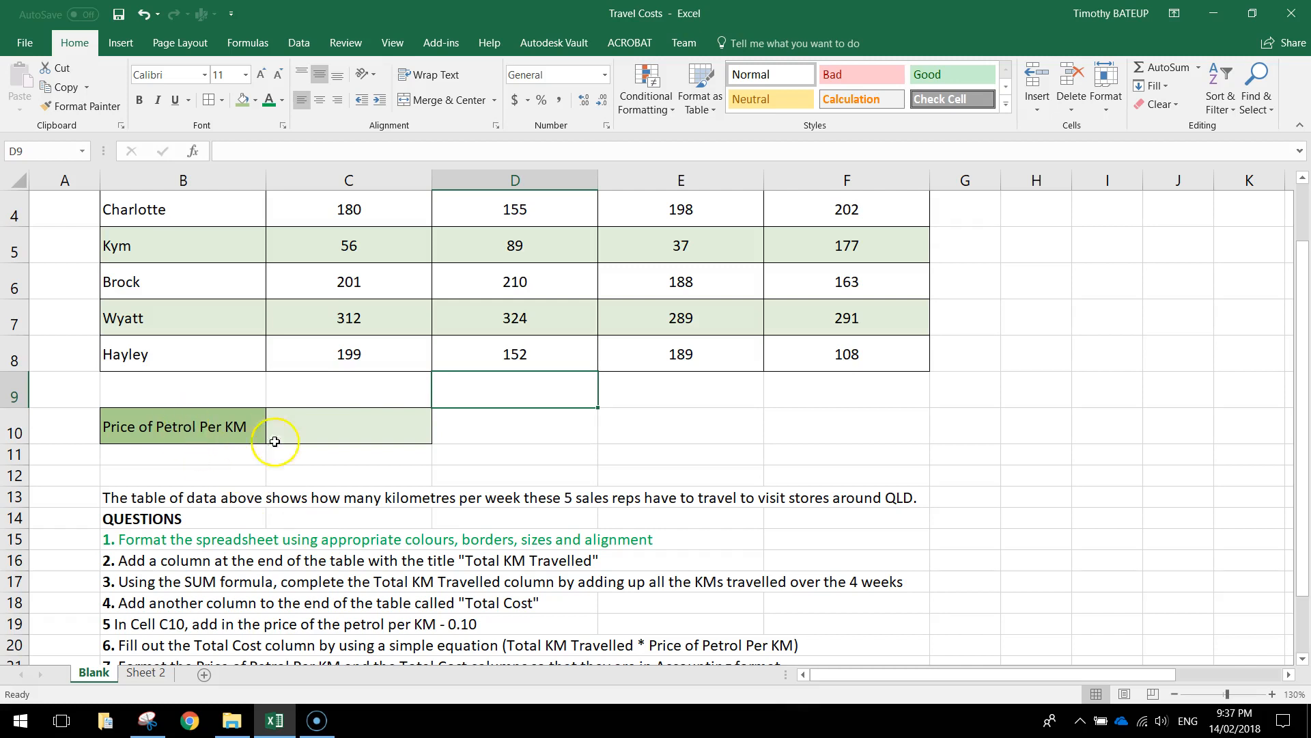
pyautogui.scroll(1, 586, 490)
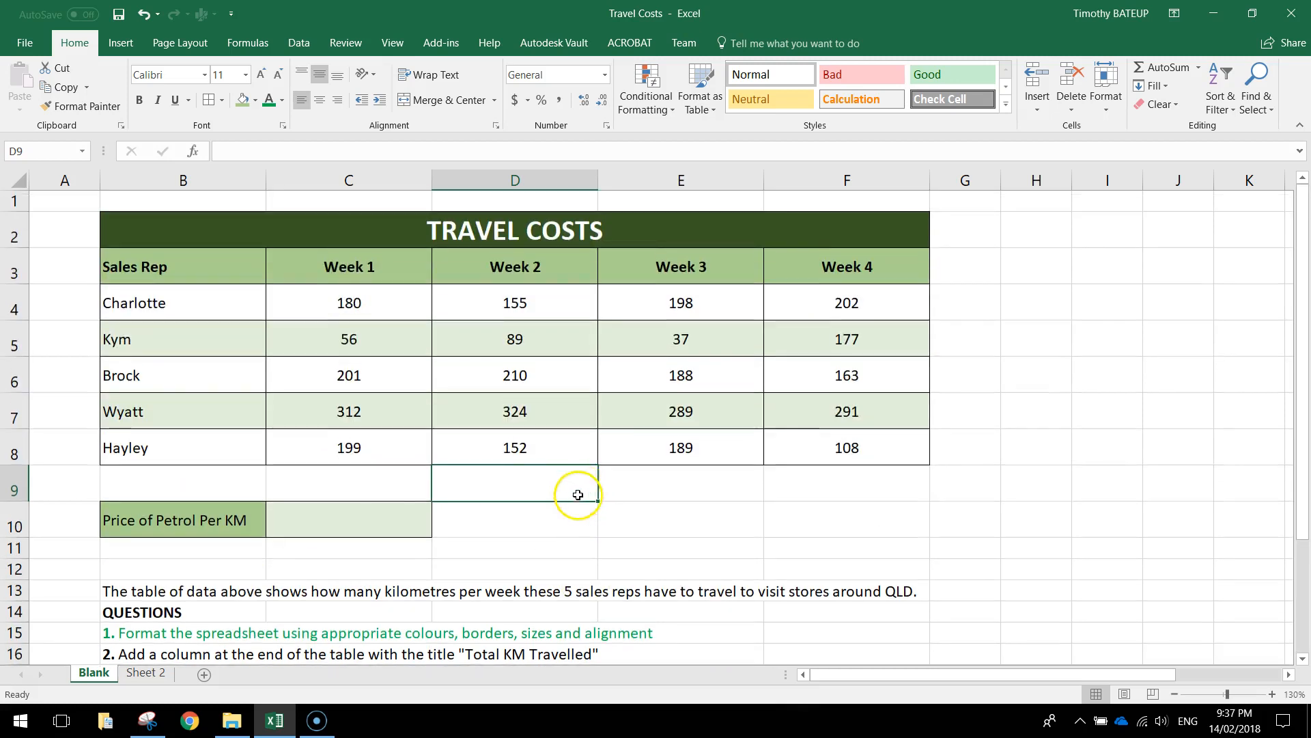
# Add the heading "Total KM Travelled" in G3 and widen column G to fit it
pyautogui.click(356, 518)
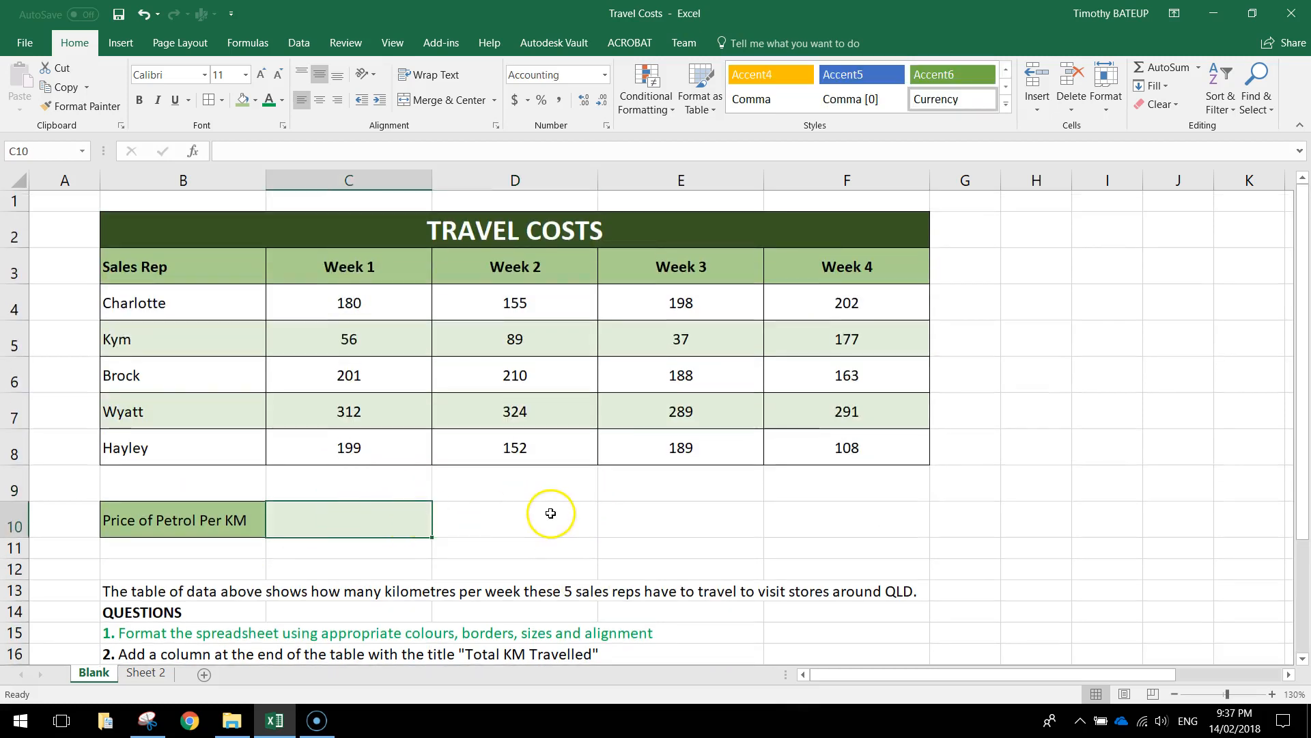
pyautogui.scroll(-2, 586, 514)
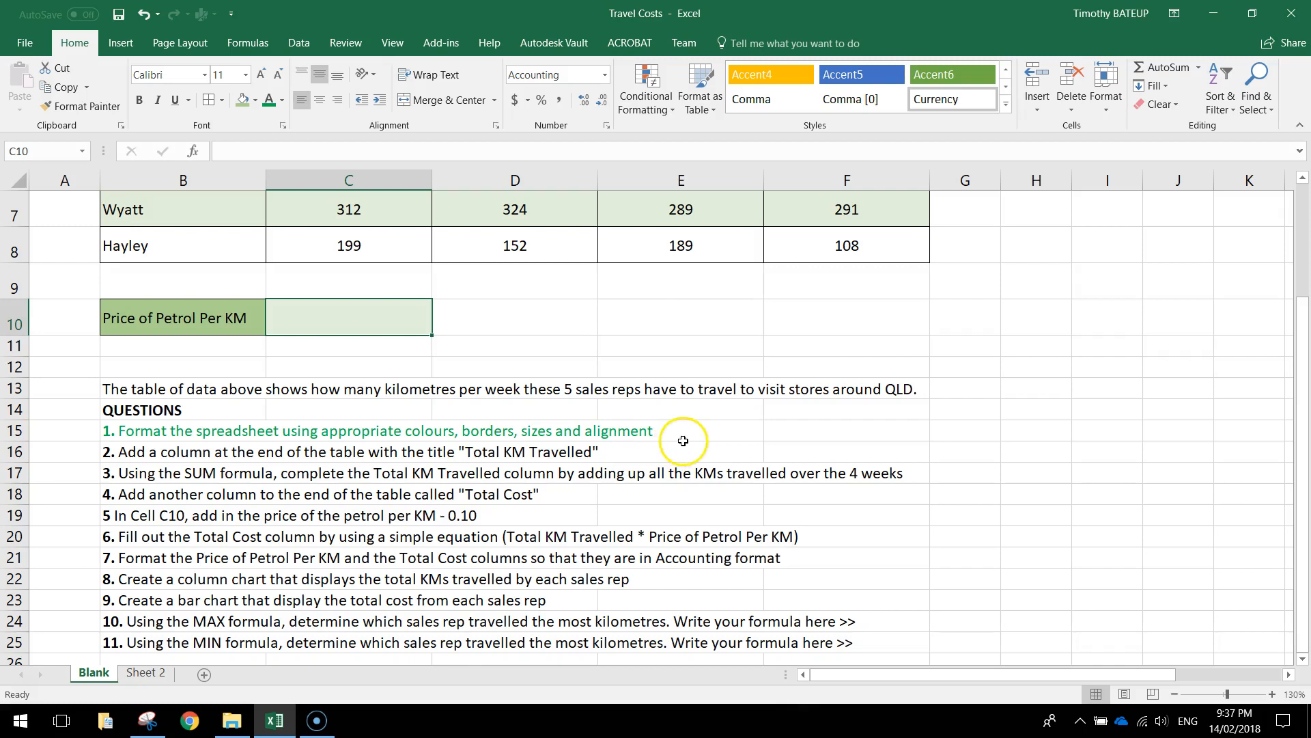
pyautogui.scroll(2, 687, 438)
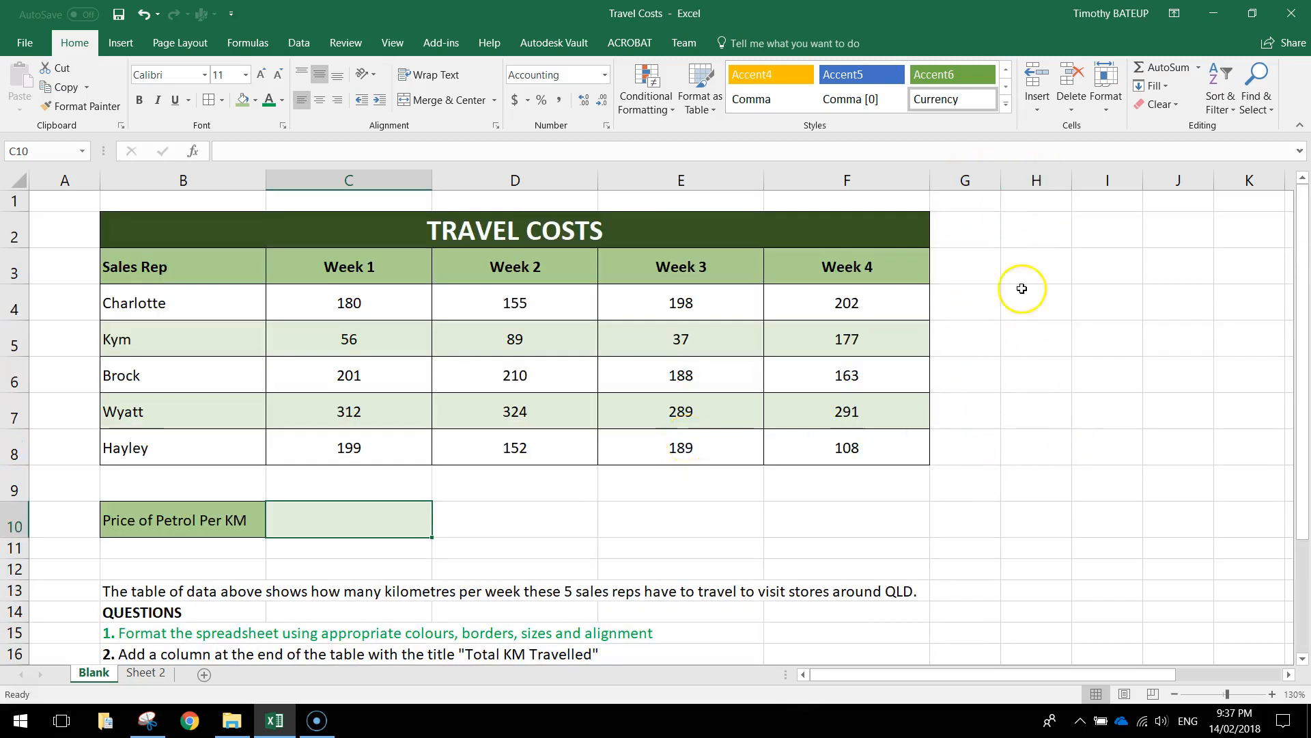
pyautogui.click(975, 179)
pyautogui.click(1035, 179)
pyautogui.click(1096, 176)
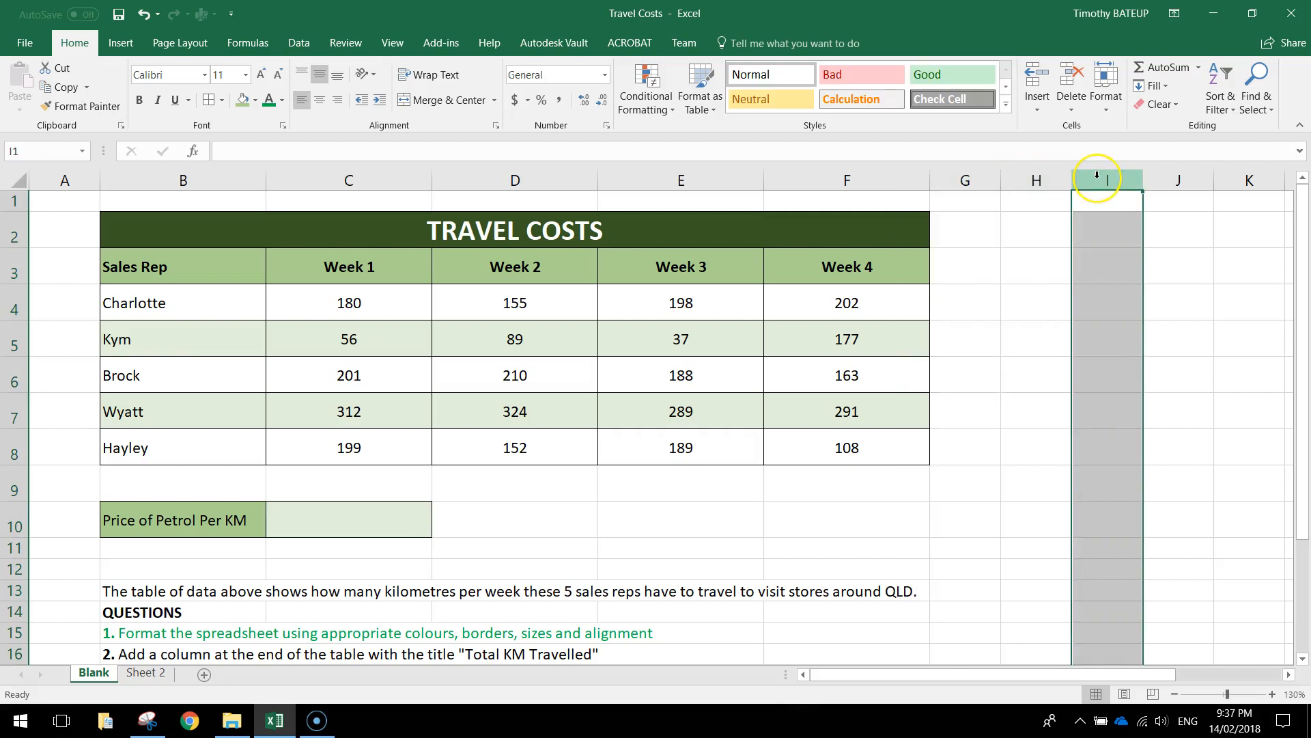
pyautogui.click(967, 268)
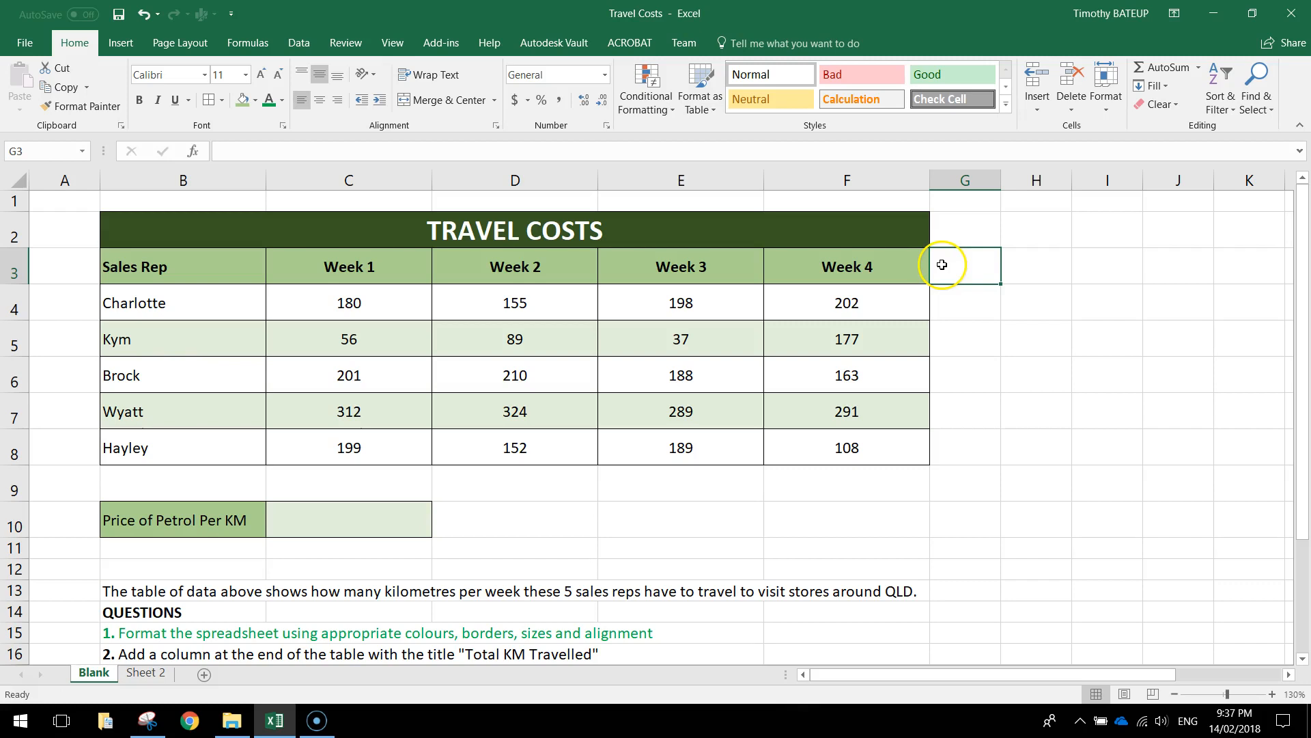
pyautogui.write('Total KM Travelled')
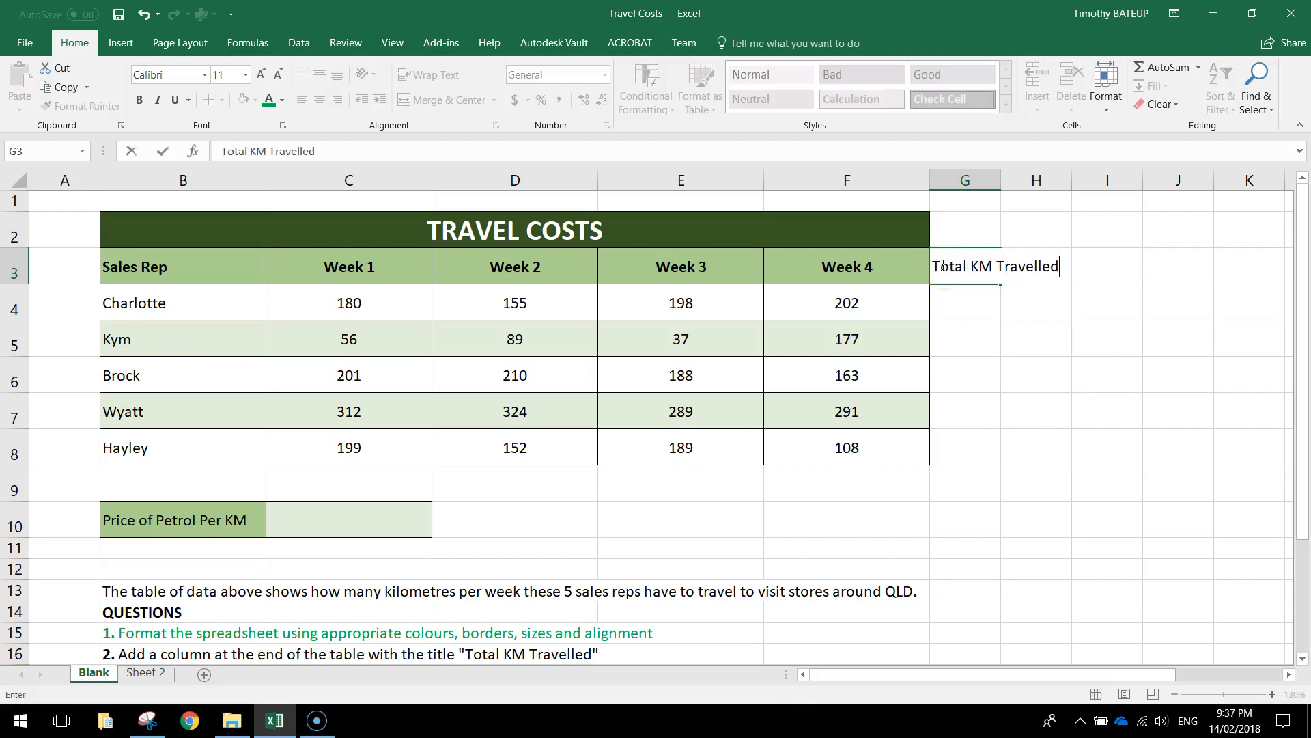
pyautogui.click(1036, 339)
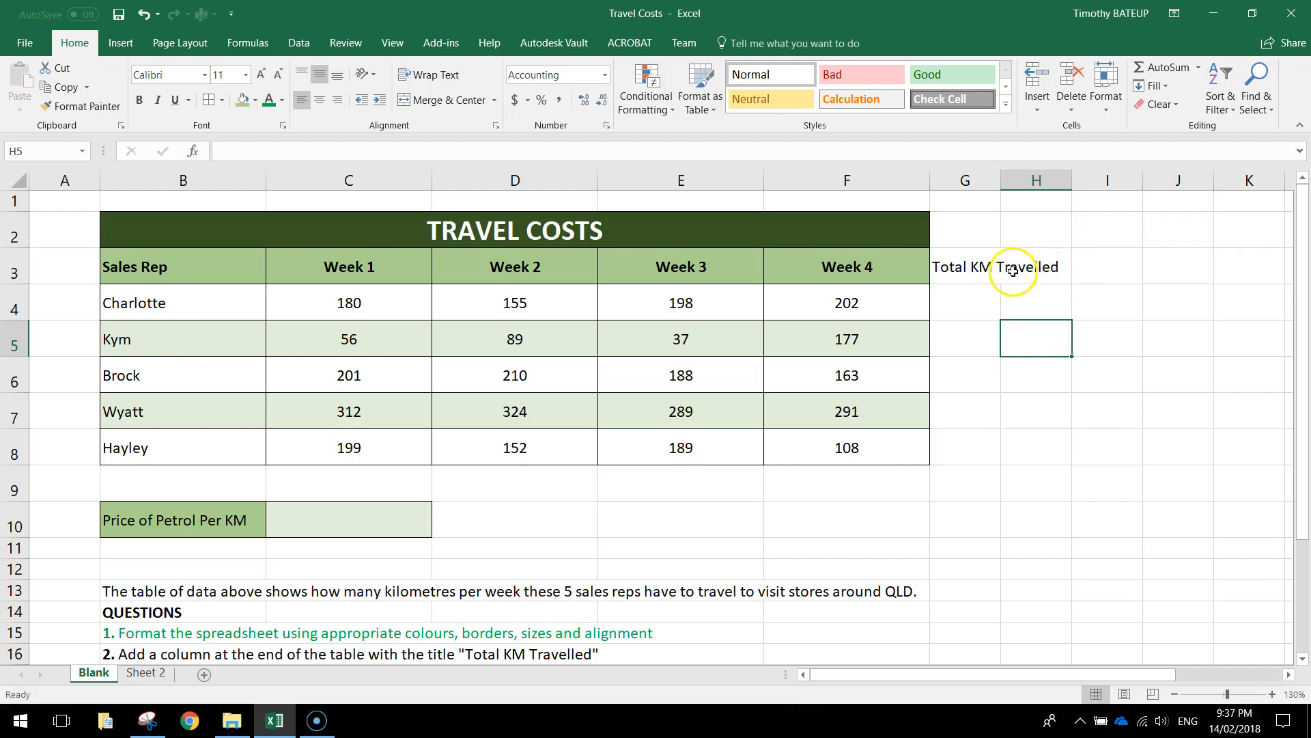
pyautogui.moveTo(1002, 183); pyautogui.dragTo(1071, 185)
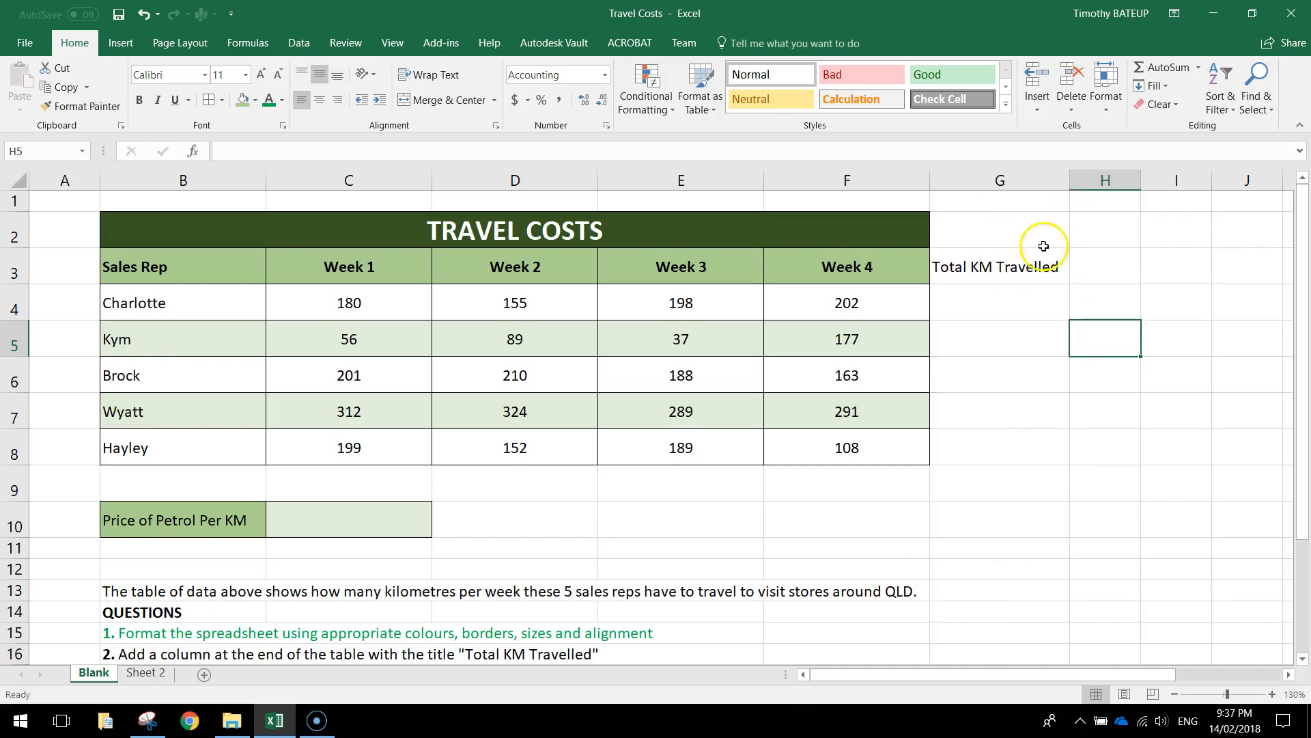
pyautogui.click(1004, 265)
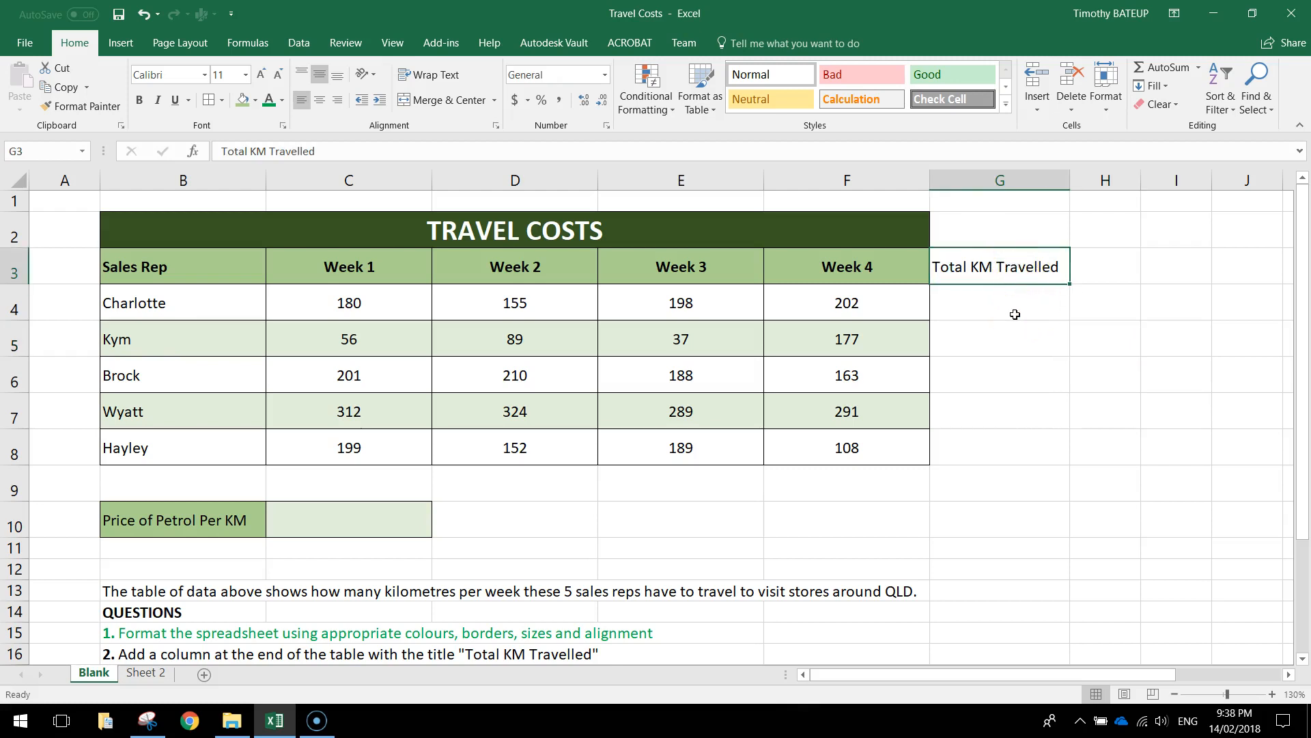
# Mark question 2 in B16 as done by setting its text colour to green
pyautogui.scroll(-1, 1010, 320)
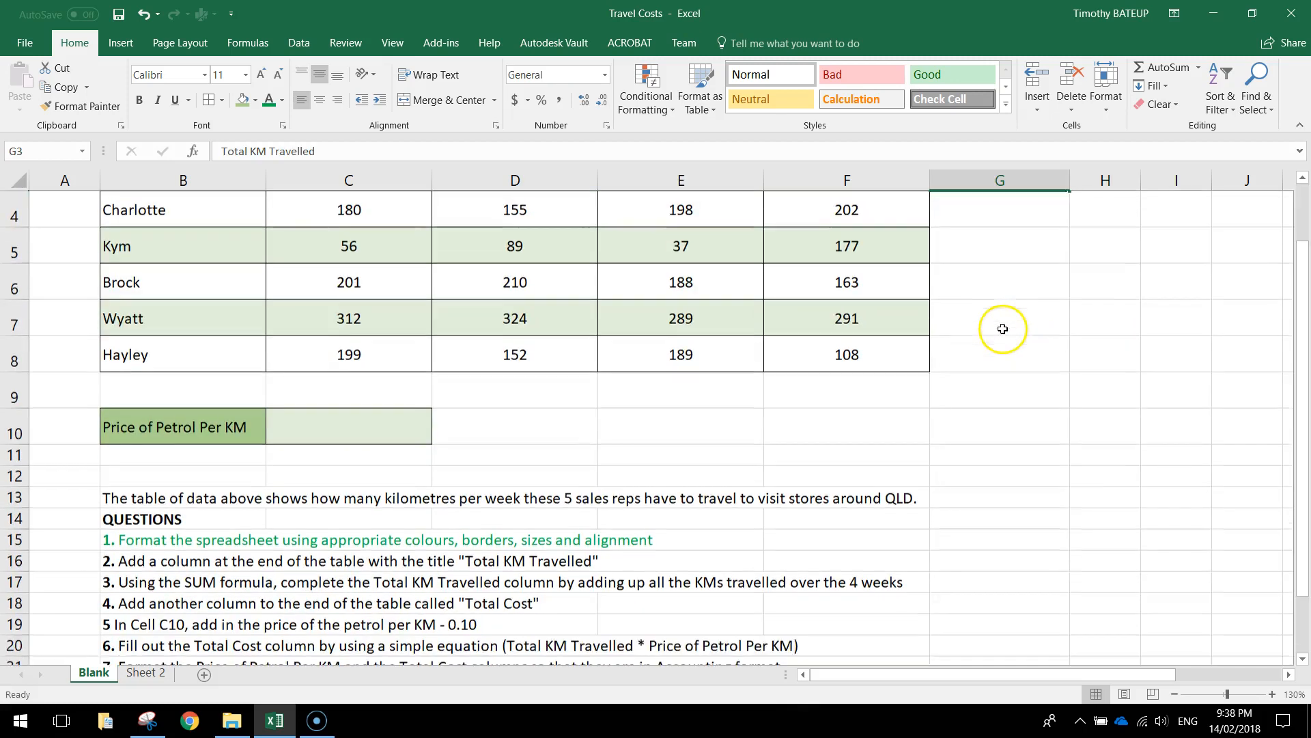
pyautogui.click(109, 560)
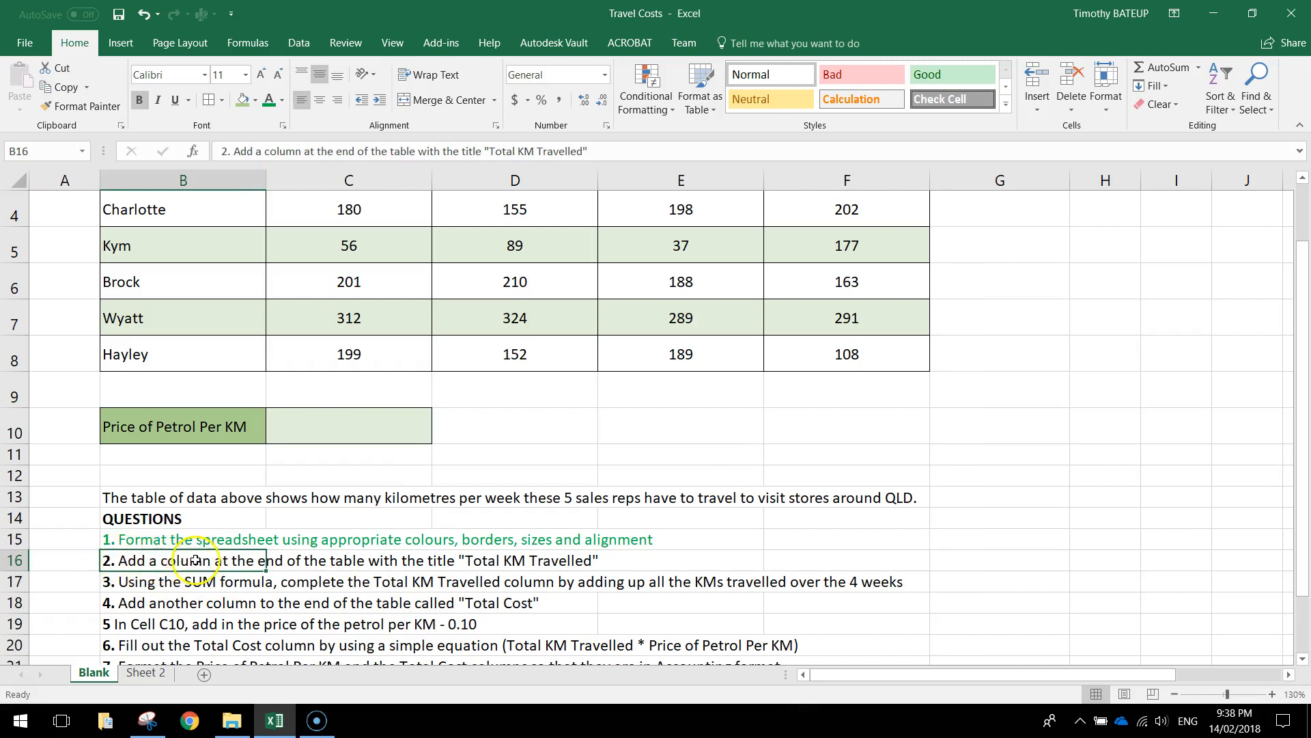
pyautogui.click(268, 99)
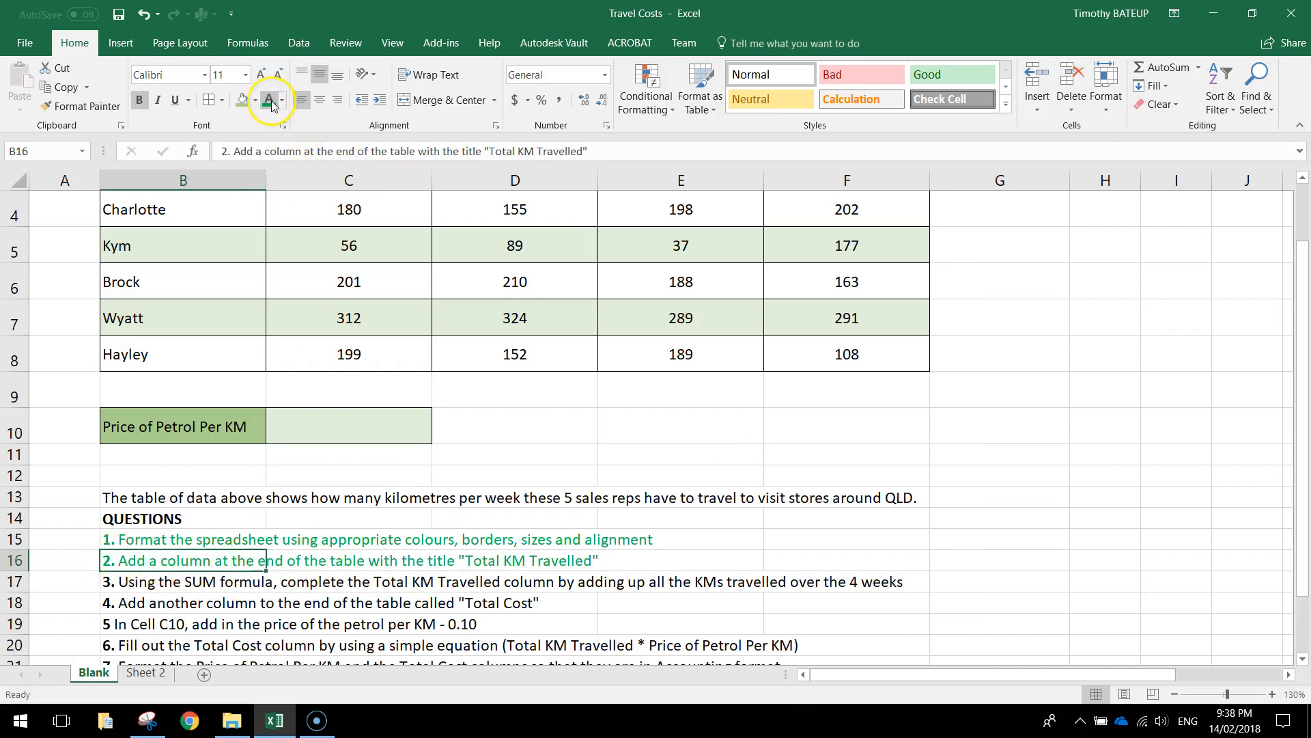
# Total the first sales rep's four weeks of kilometres in G4 with =SUM(C4:F4)
pyautogui.click(133, 582)
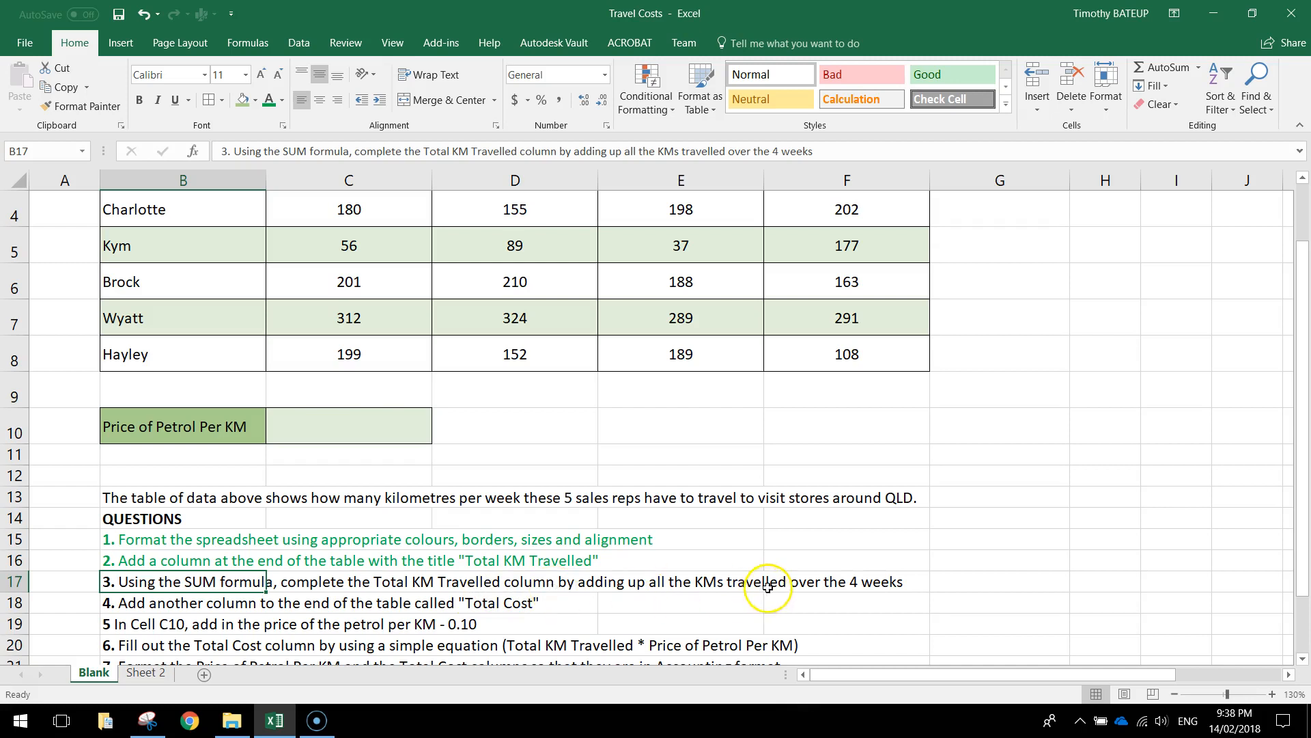
pyautogui.scroll(1, 943, 550)
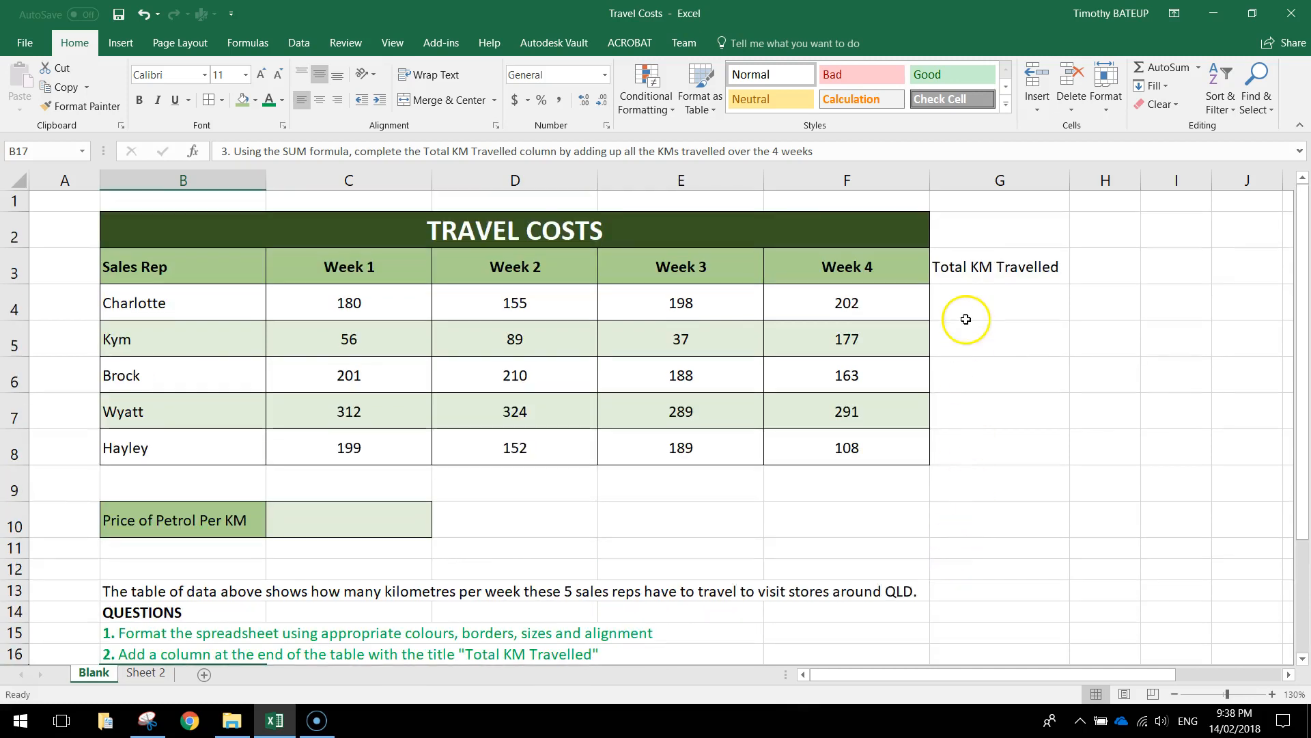
pyautogui.click(967, 295)
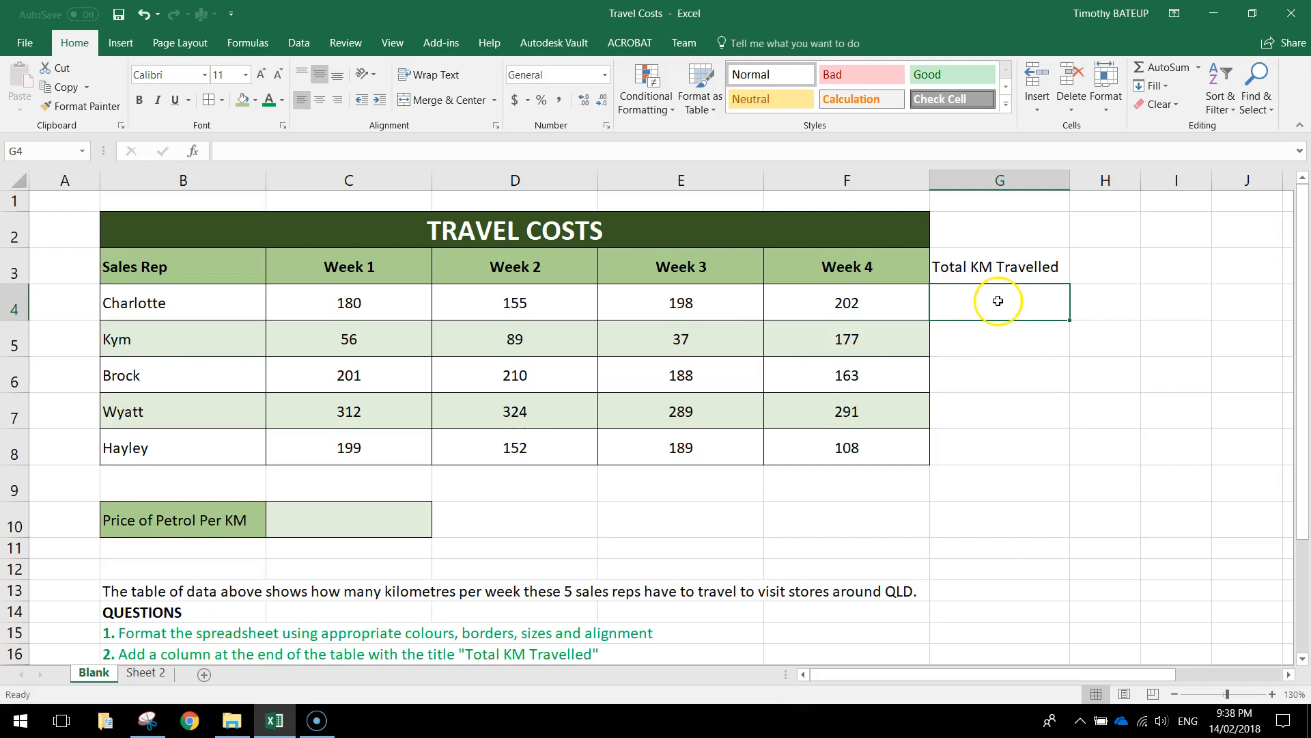
pyautogui.moveTo(346, 295); pyautogui.dragTo(799, 293)
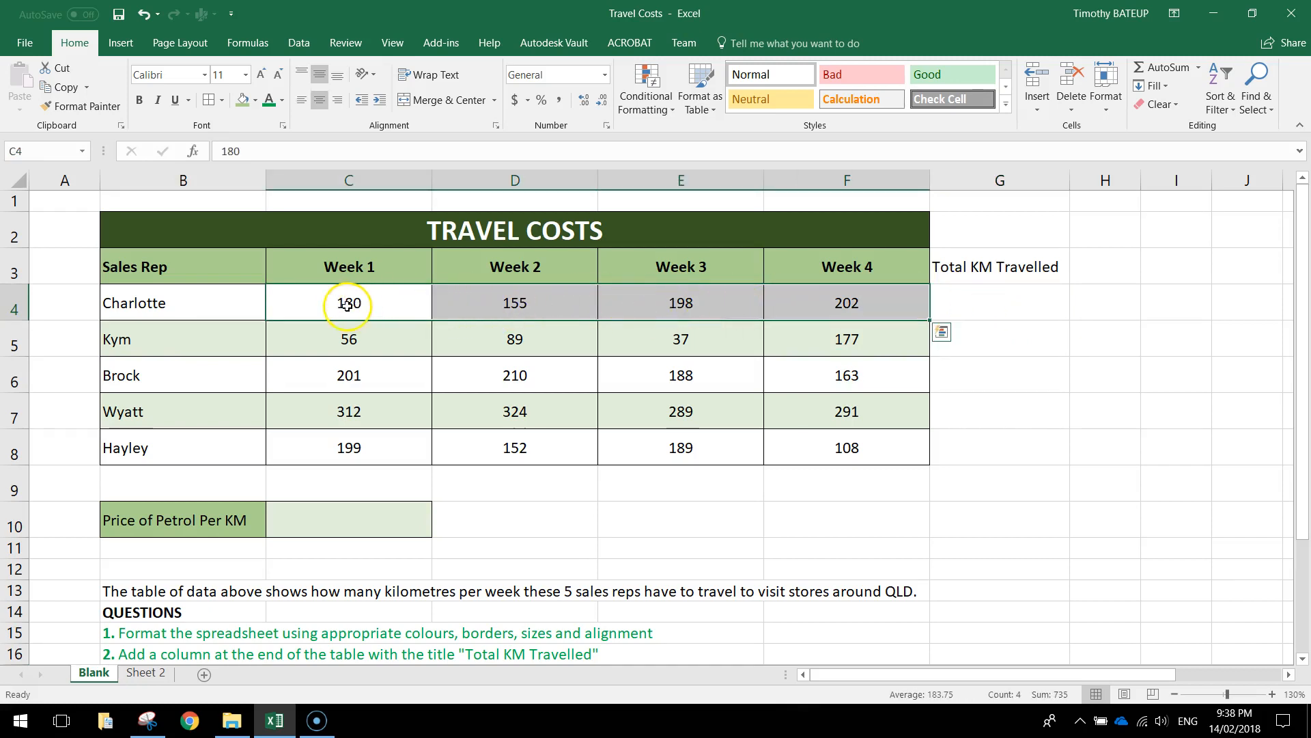
pyautogui.click(989, 303)
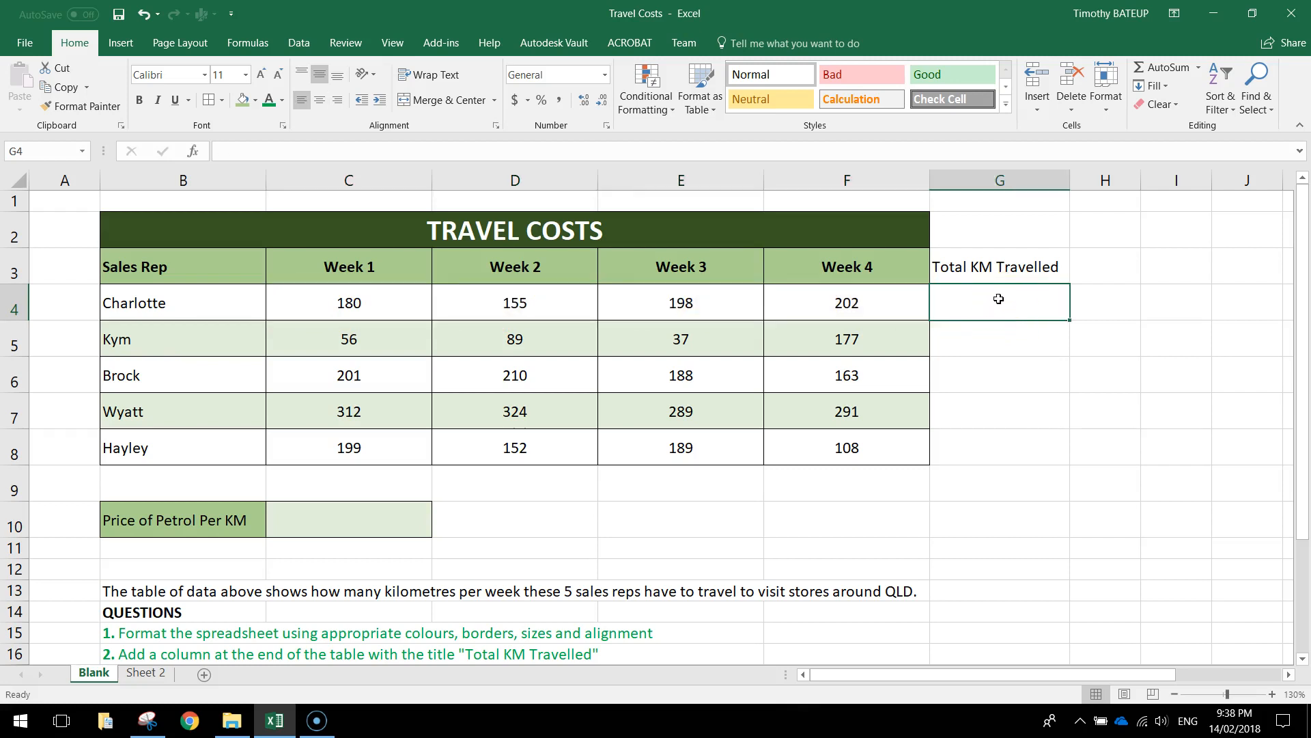
pyautogui.write('=')
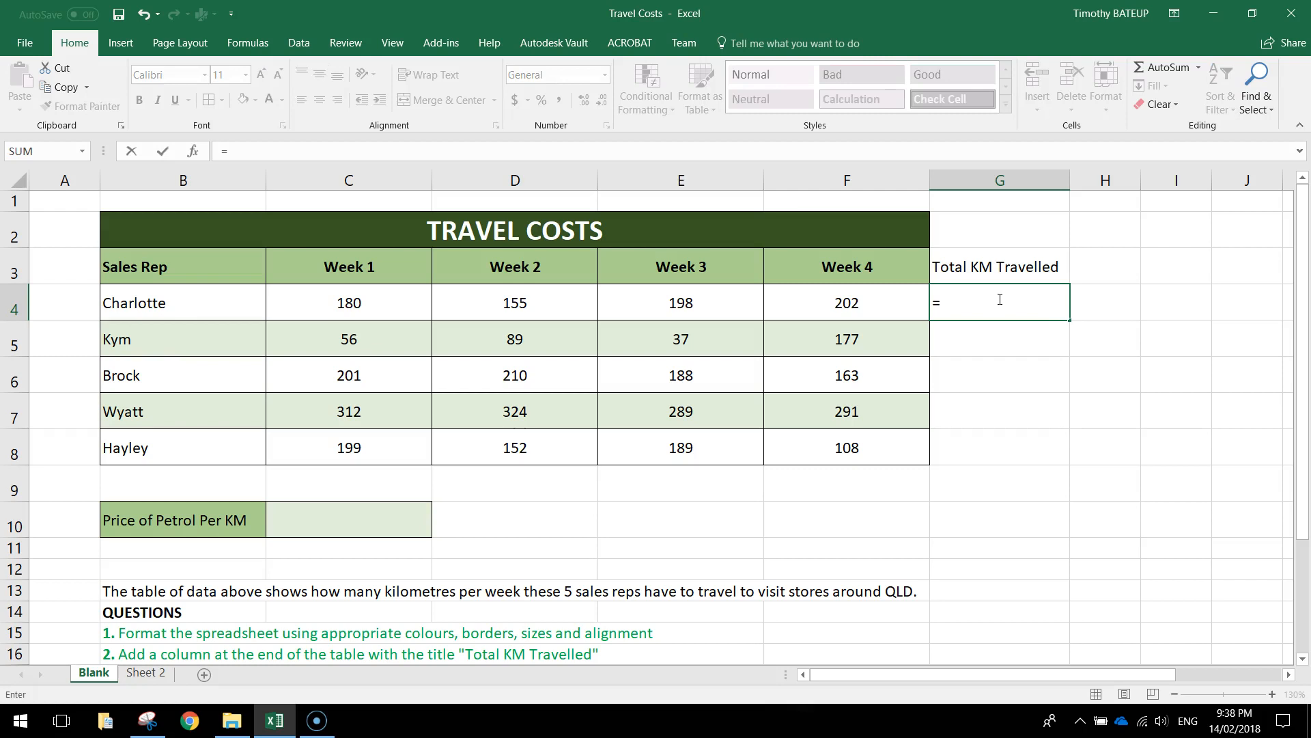
pyautogui.write('sum(')
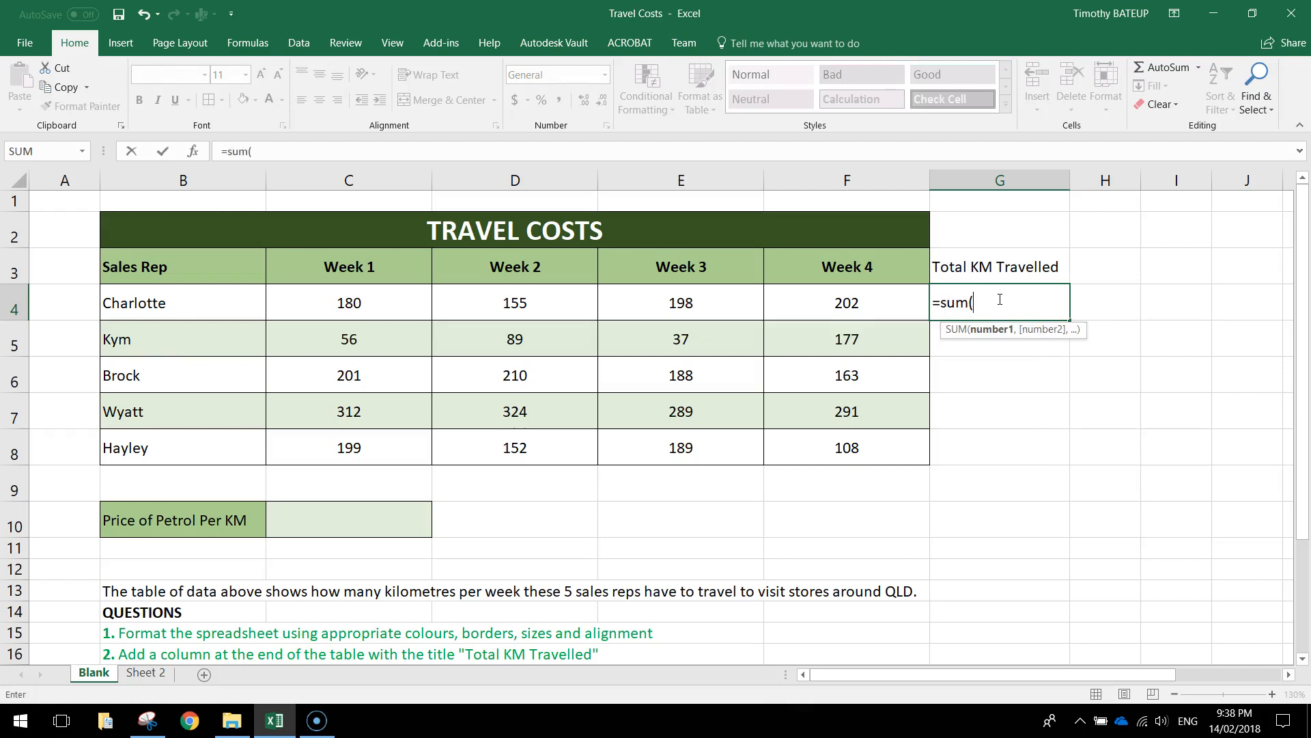
pyautogui.moveTo(395, 299); pyautogui.dragTo(846, 302)
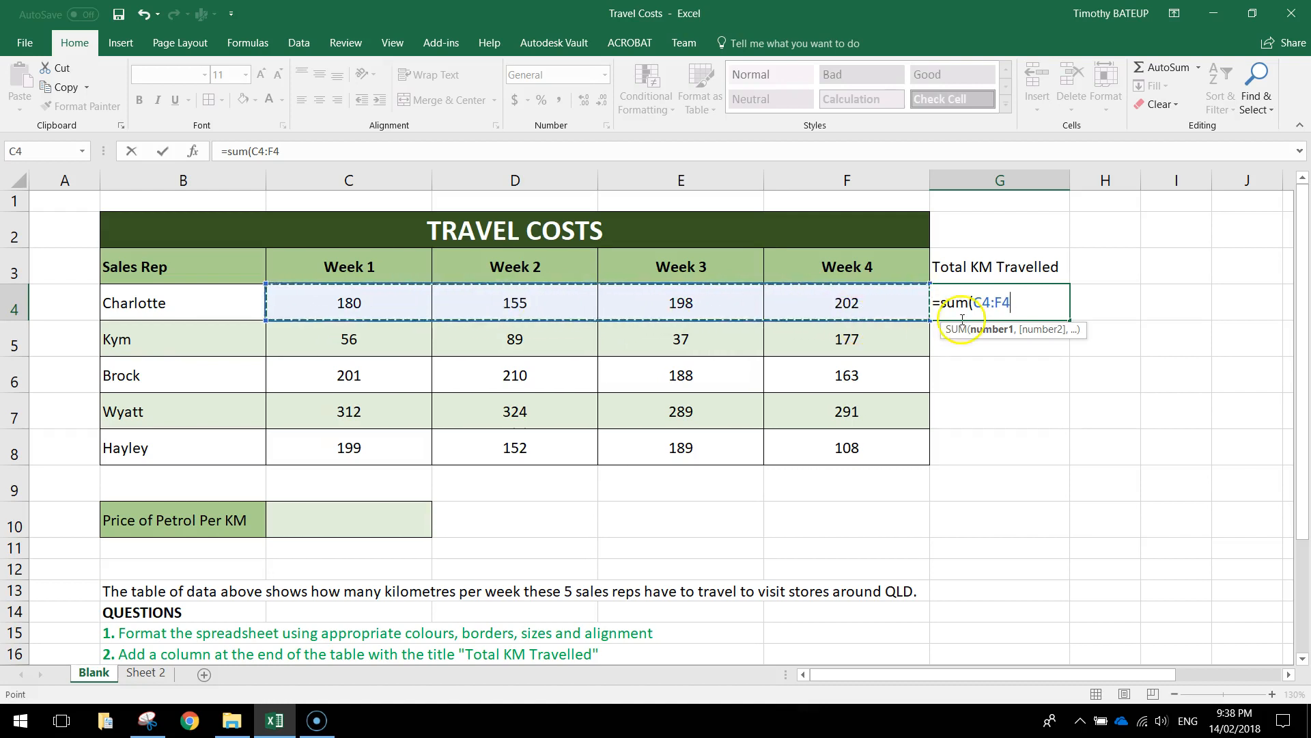
pyautogui.write(')')
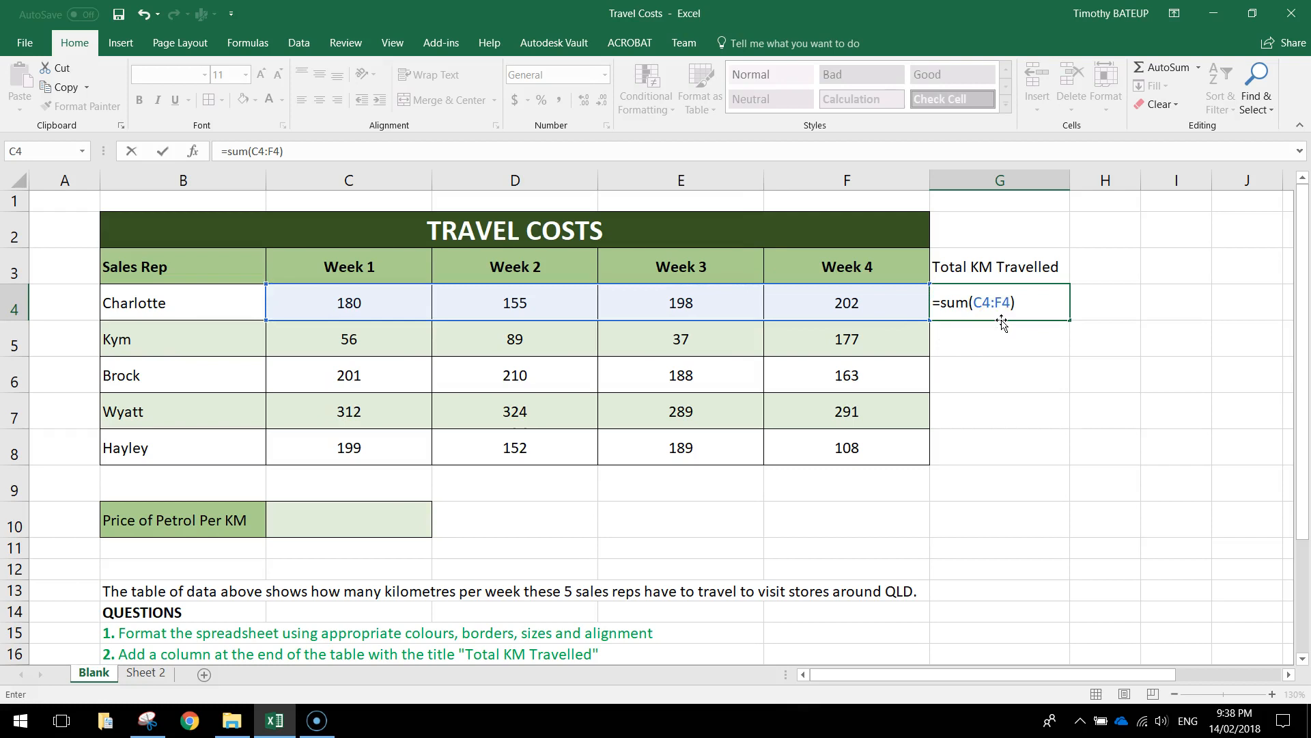
pyautogui.press('Return')
# Review the SUM formula in G4 and the range it adds up
pyautogui.click(955, 307)
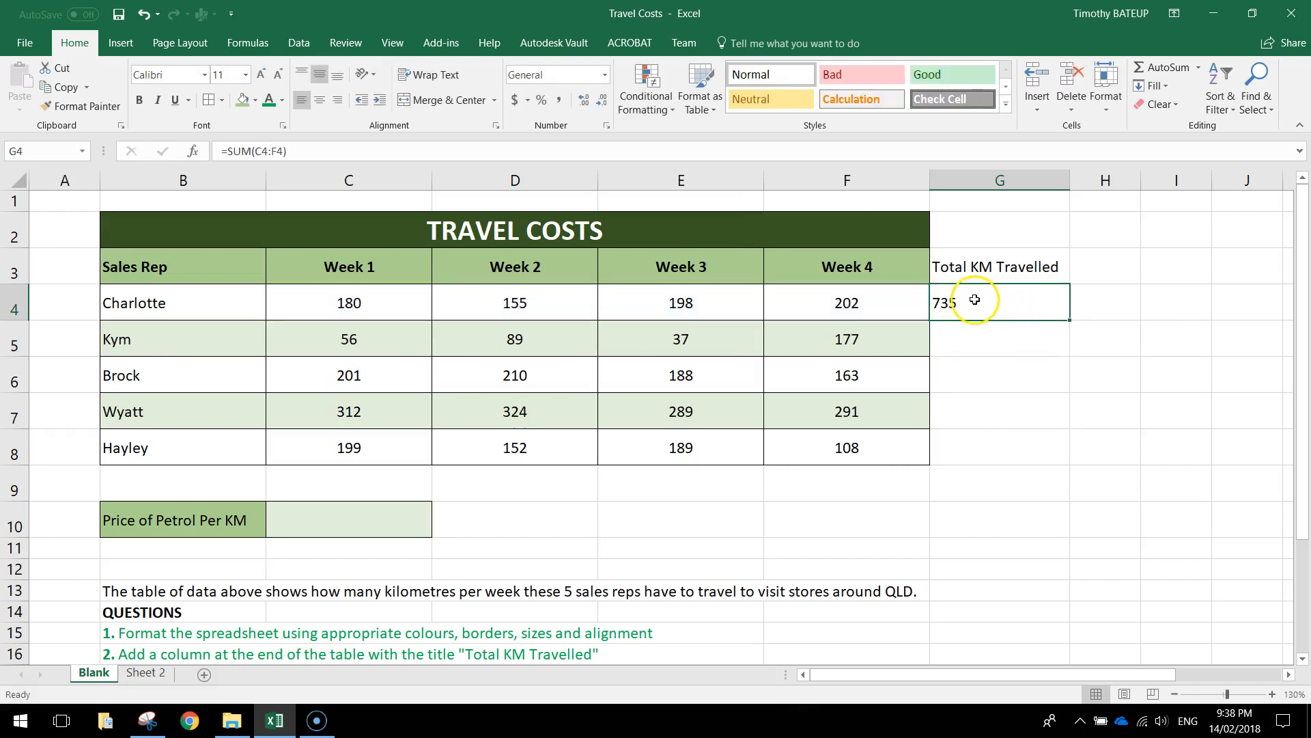
pyautogui.doubleClick(965, 299)
pyautogui.moveTo(1030, 302); pyautogui.dragTo(925, 304)
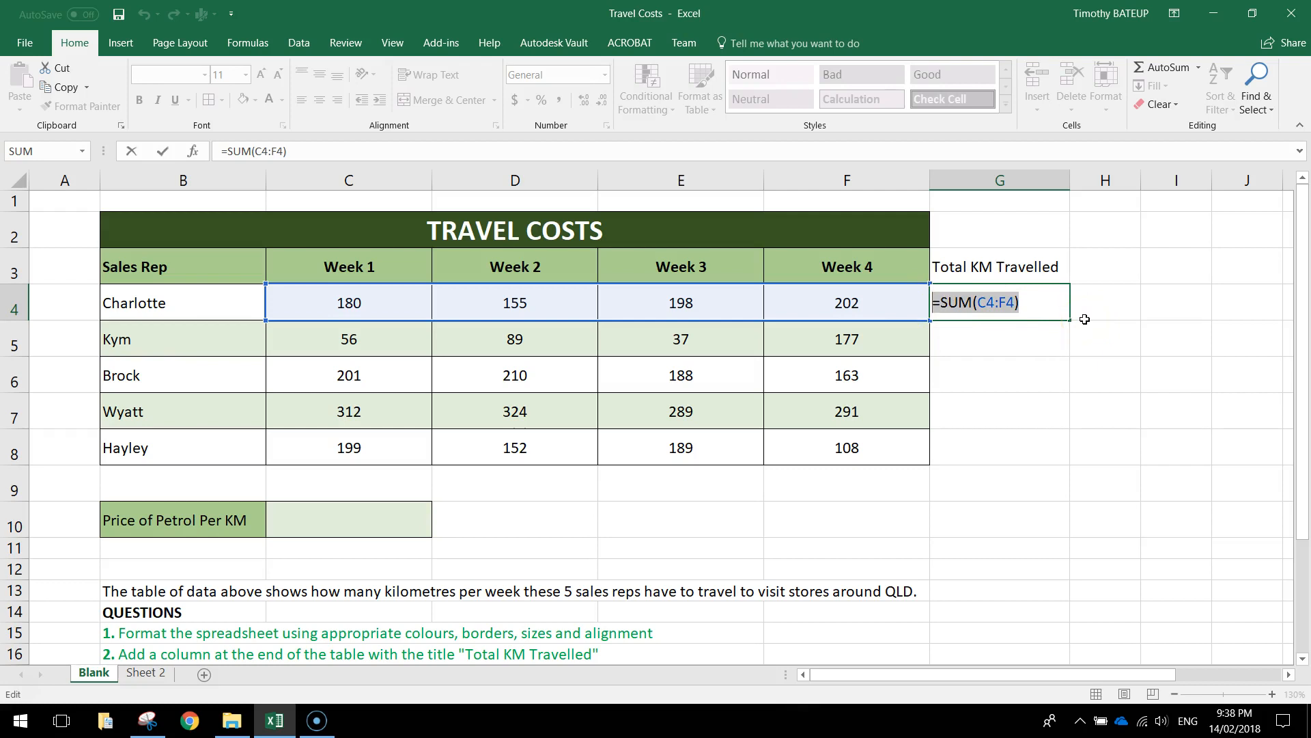
pyautogui.press('Return')
pyautogui.click(972, 304)
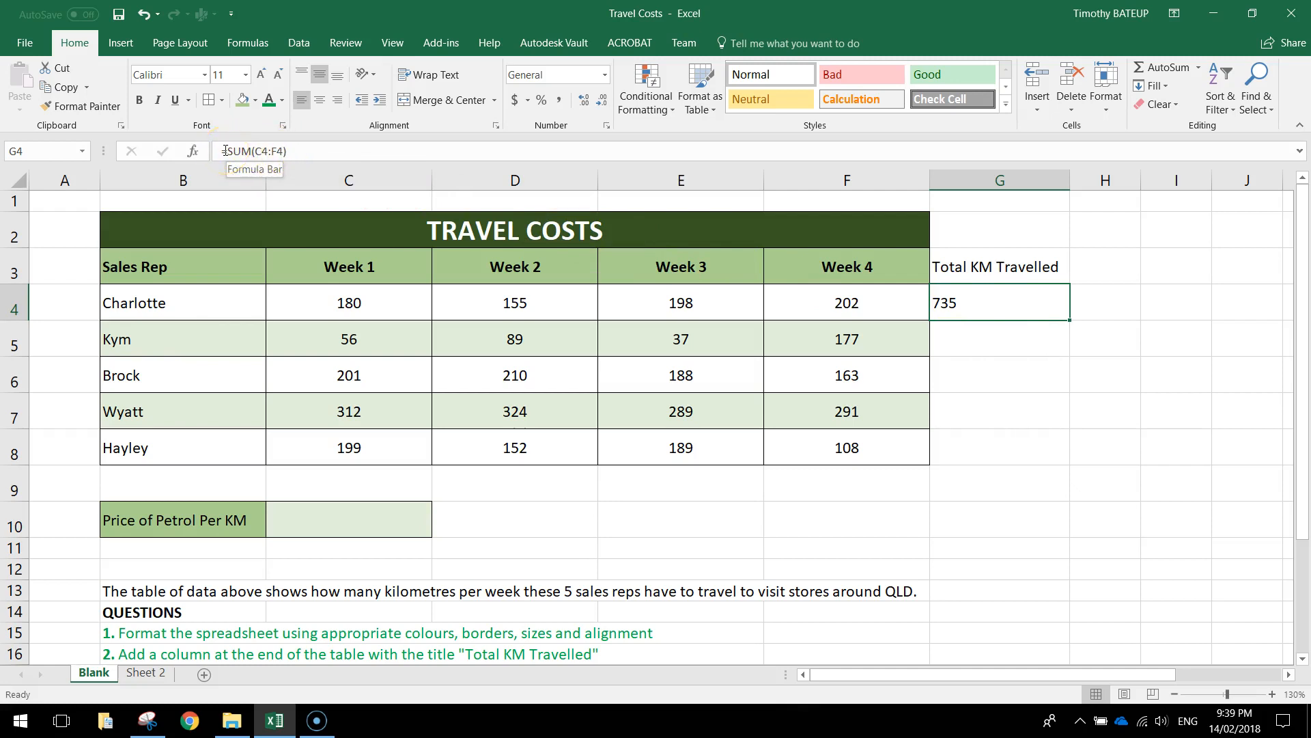
# Total the second sales rep's four weeks of kilometres in G5 with =SUM(C5:F5)
pyautogui.click(963, 340)
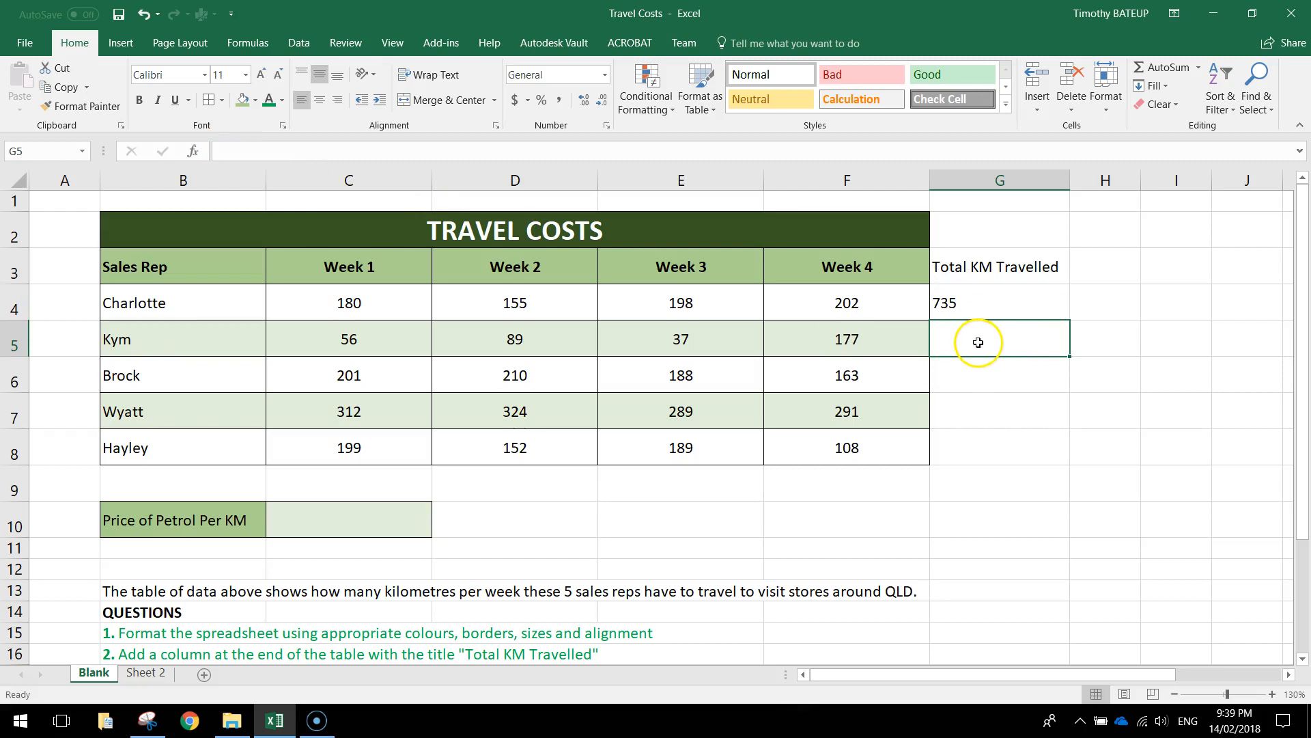
pyautogui.write('=sum')
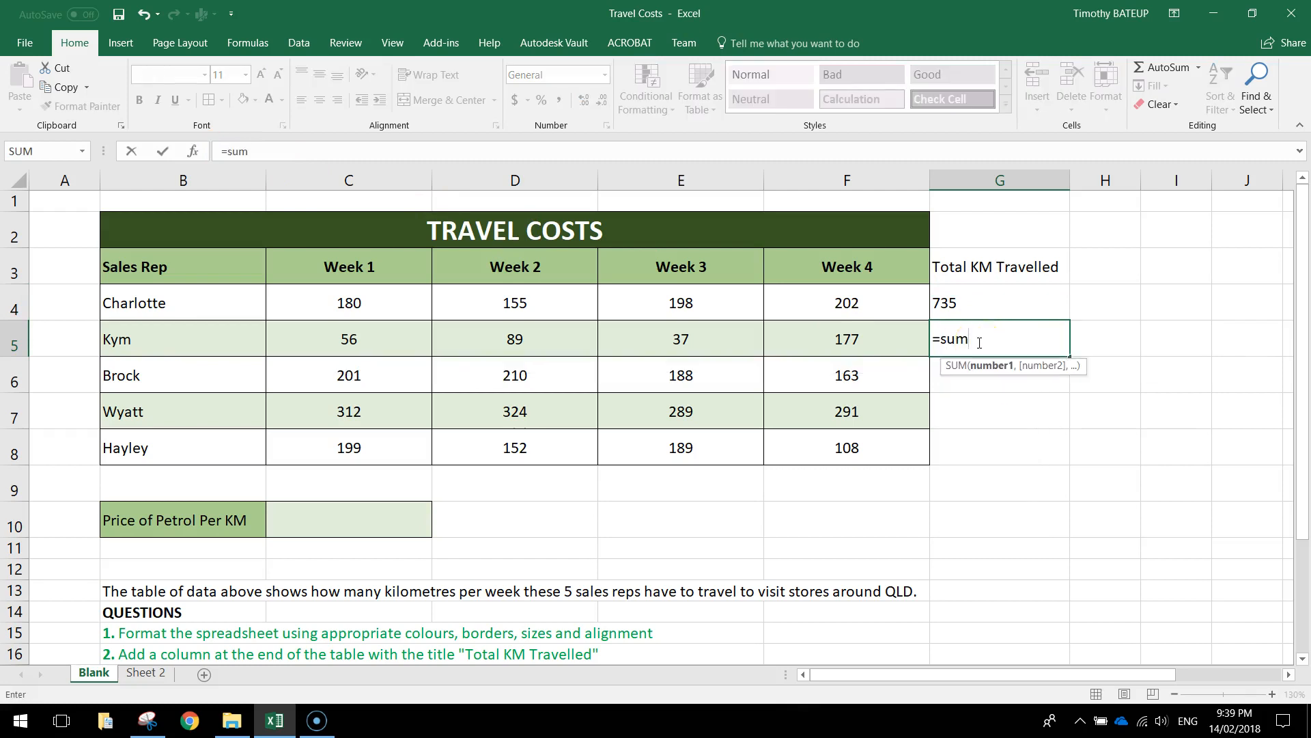
pyautogui.write('(')
pyautogui.moveTo(382, 341); pyautogui.dragTo(849, 336)
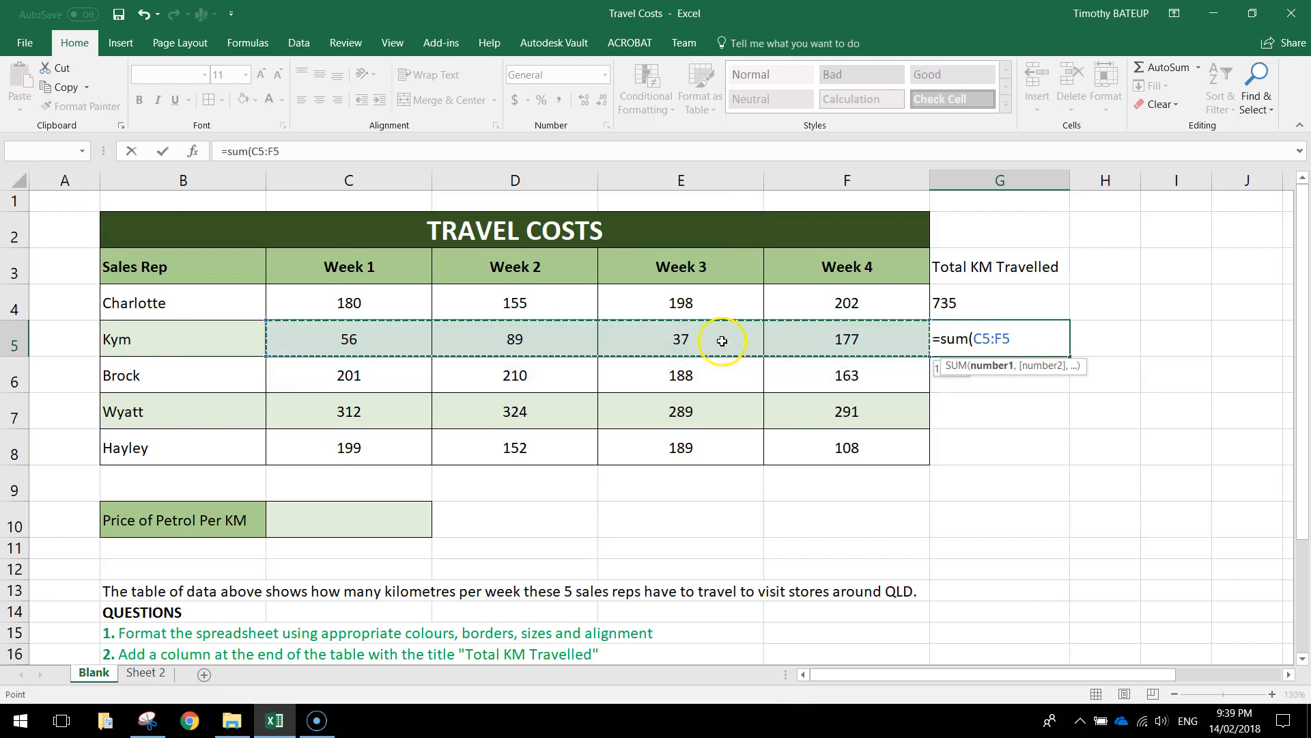
pyautogui.write(')')
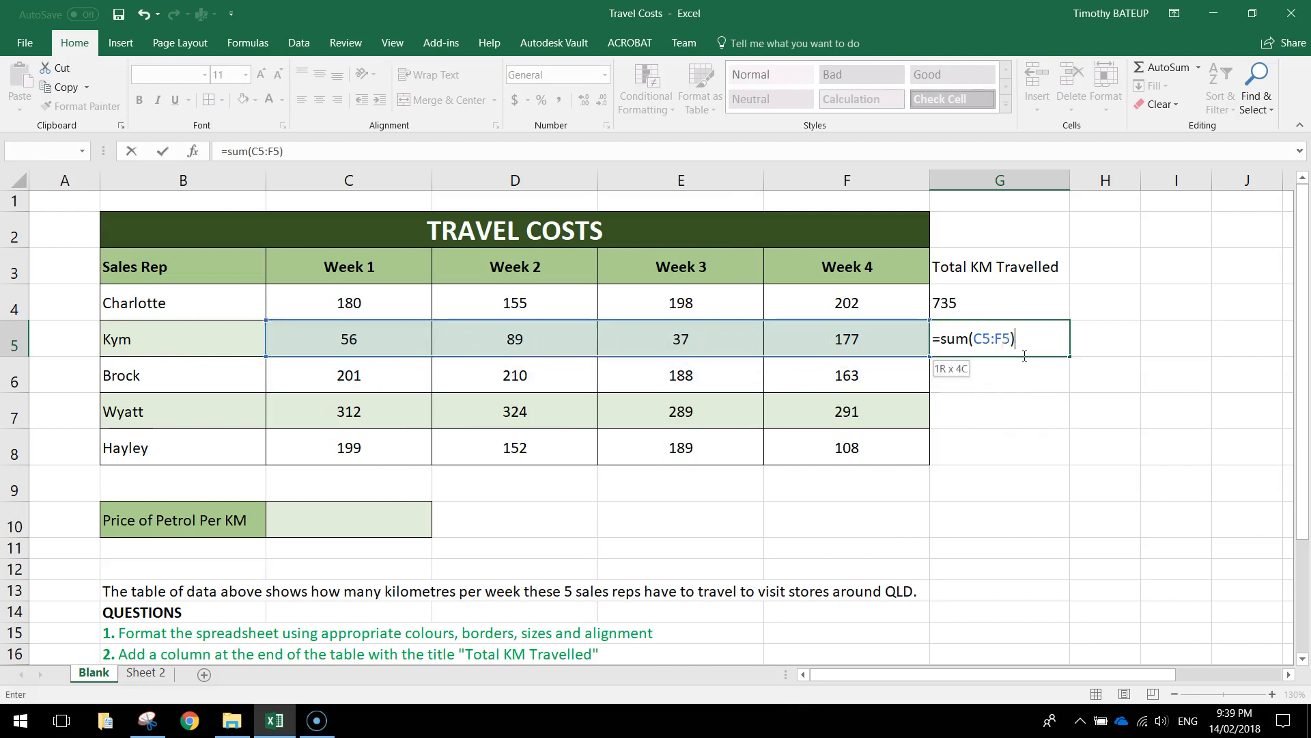
pyautogui.press('Return')
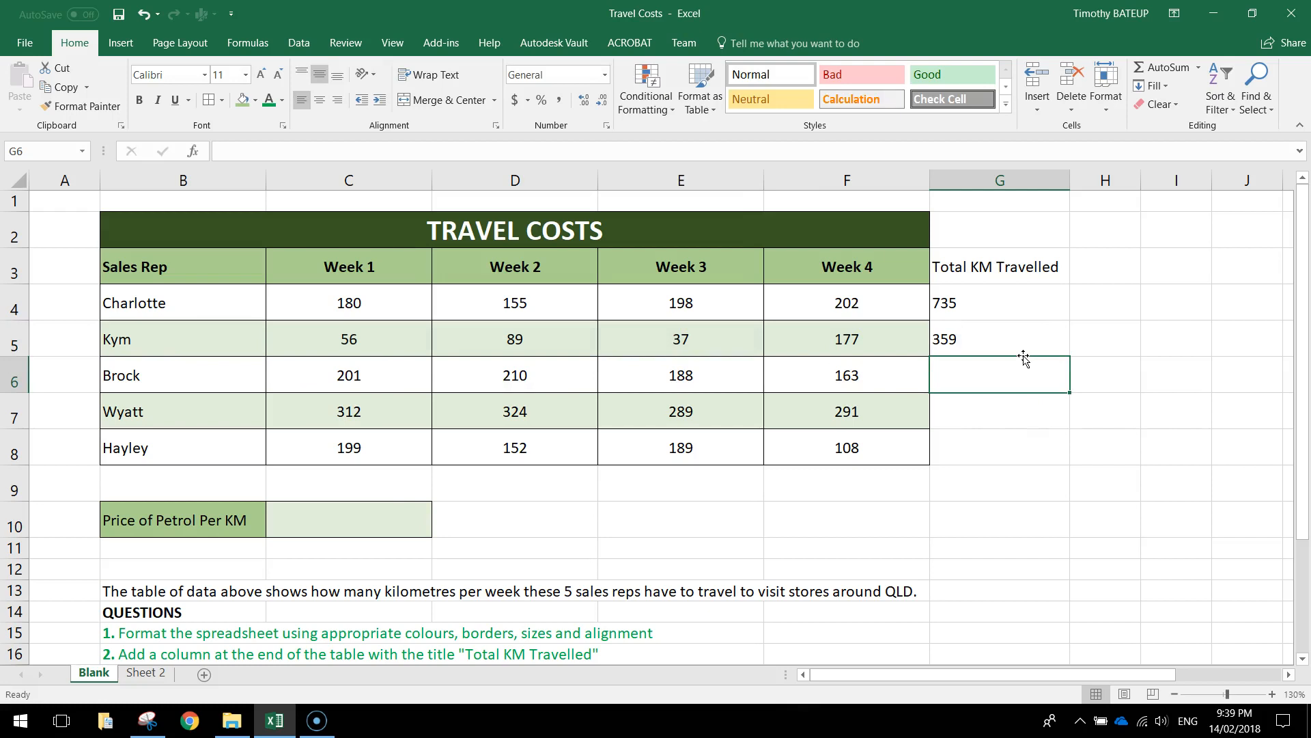
# Total the third and fourth sales reps' kilometres in G6 and G7 with =SUM(C6:F6) and =SUM(C7:F7)
pyautogui.write('=sum(')
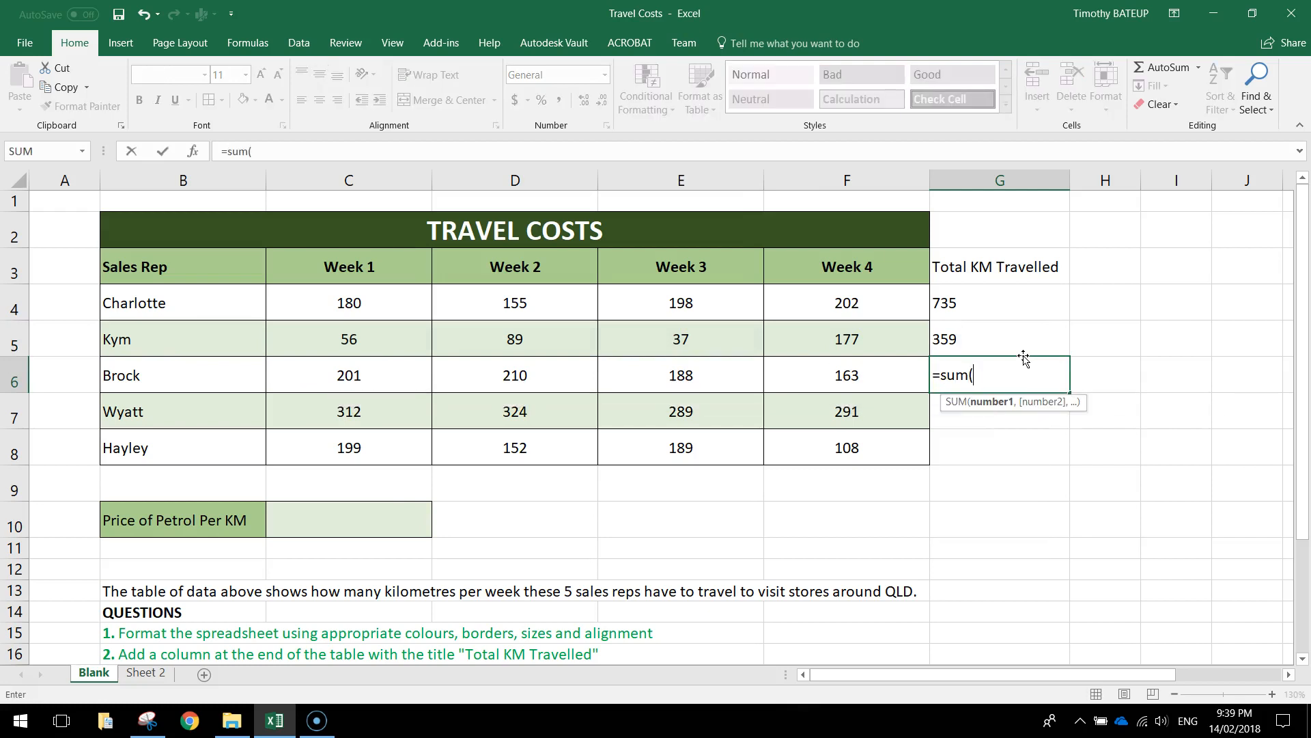
pyautogui.moveTo(388, 375); pyautogui.dragTo(847, 375)
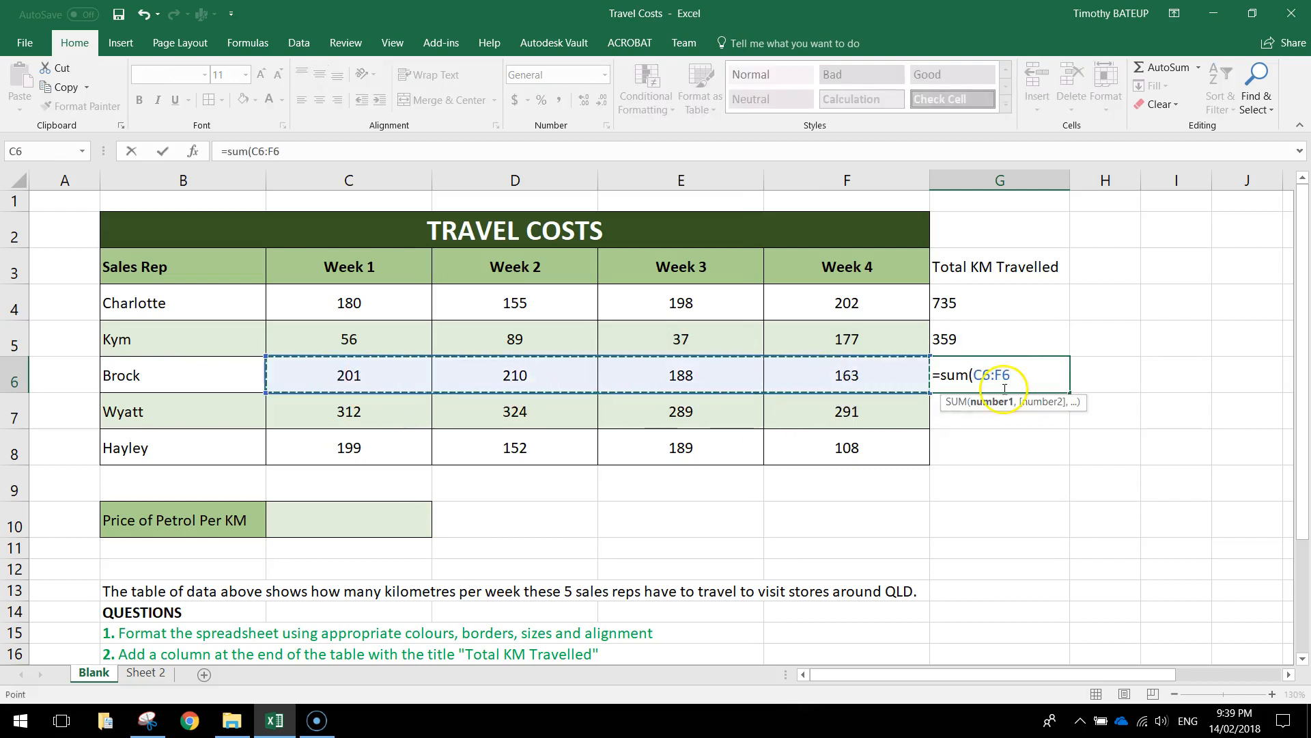
pyautogui.press('Return')
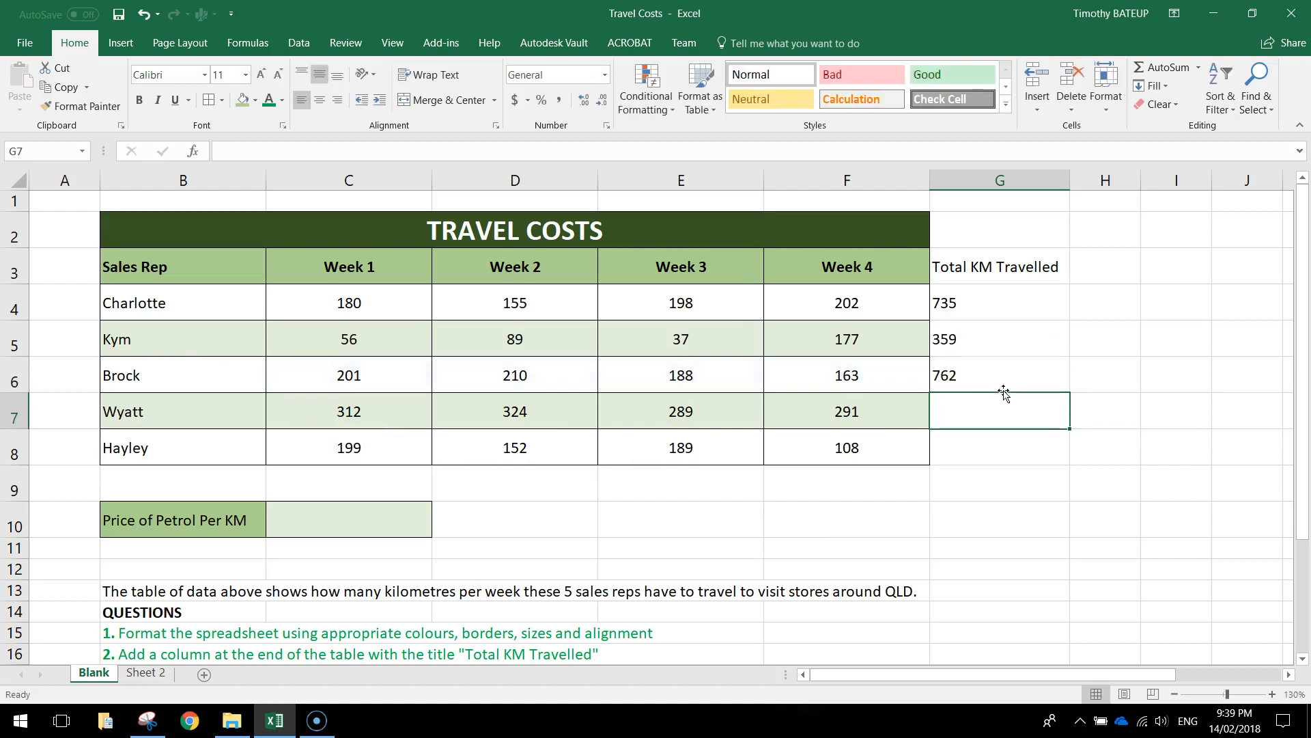
pyautogui.write('=sum(')
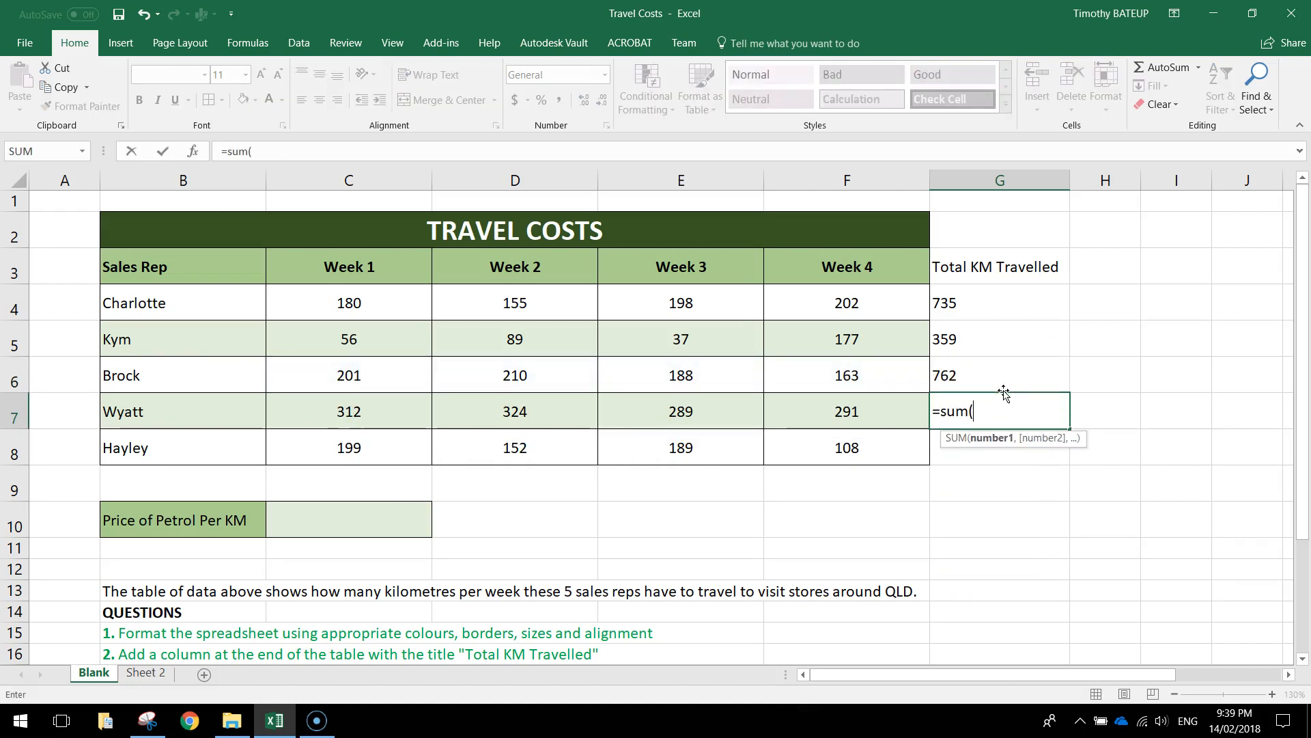
pyautogui.moveTo(328, 409); pyautogui.dragTo(840, 407)
pyautogui.write(')')
pyautogui.press('Return')
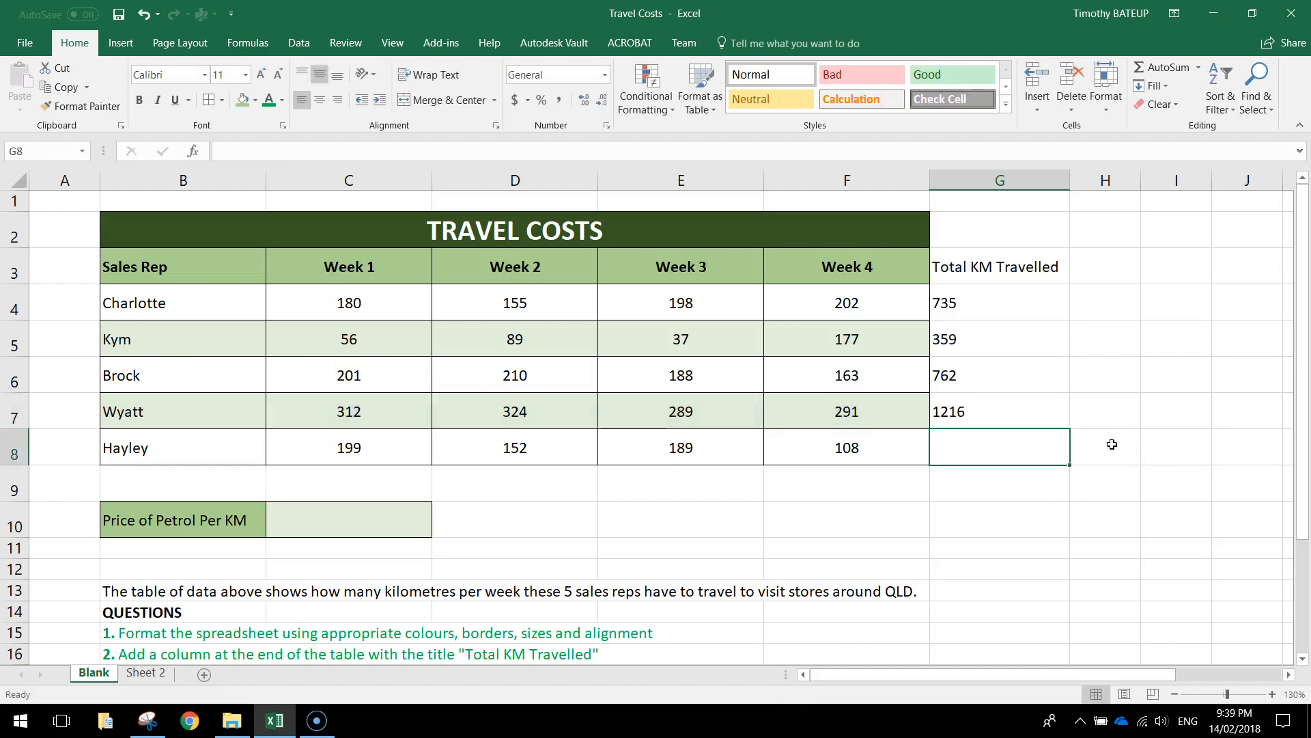
# Total the last sales rep's kilometres in G8 with =SUM(C8:F8), then select the totals in G4:G8
pyautogui.write('=sum(')
pyautogui.moveTo(380, 448); pyautogui.dragTo(811, 440)
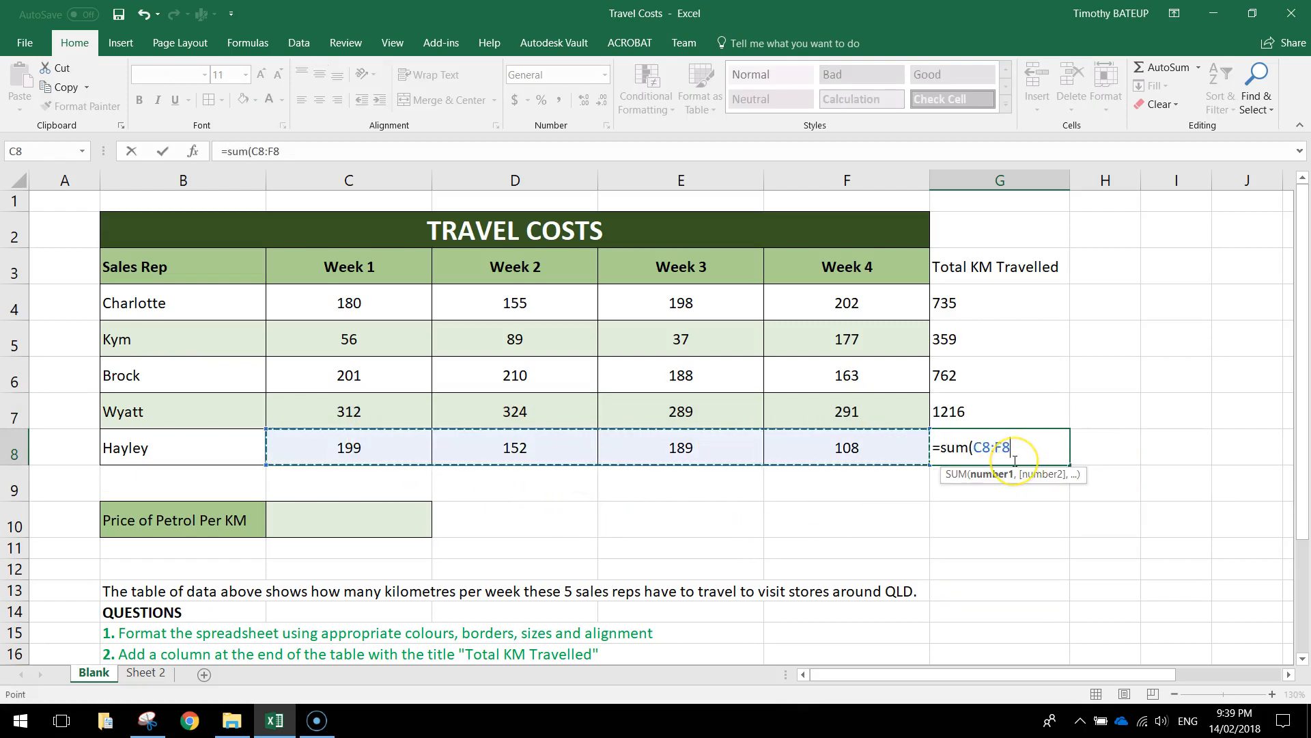
pyautogui.write(')')
pyautogui.press('Return')
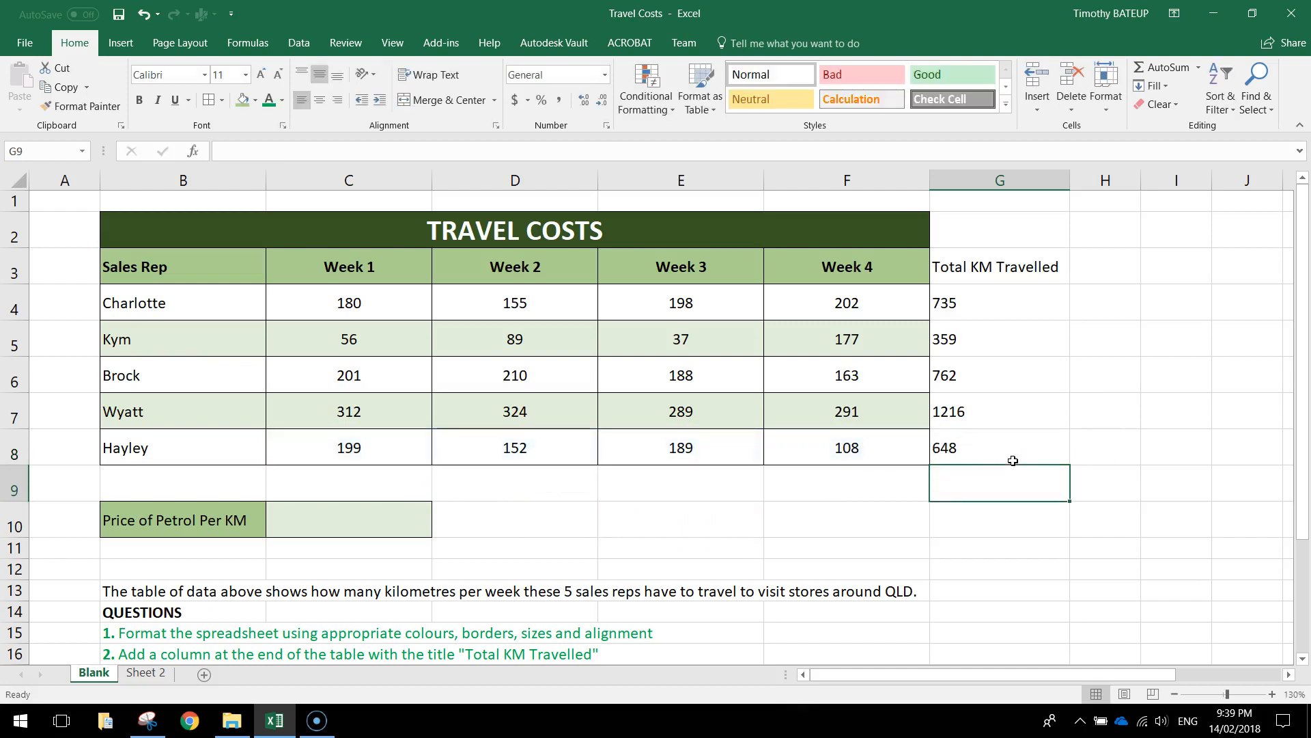
pyautogui.moveTo(1001, 301); pyautogui.dragTo(1013, 435)
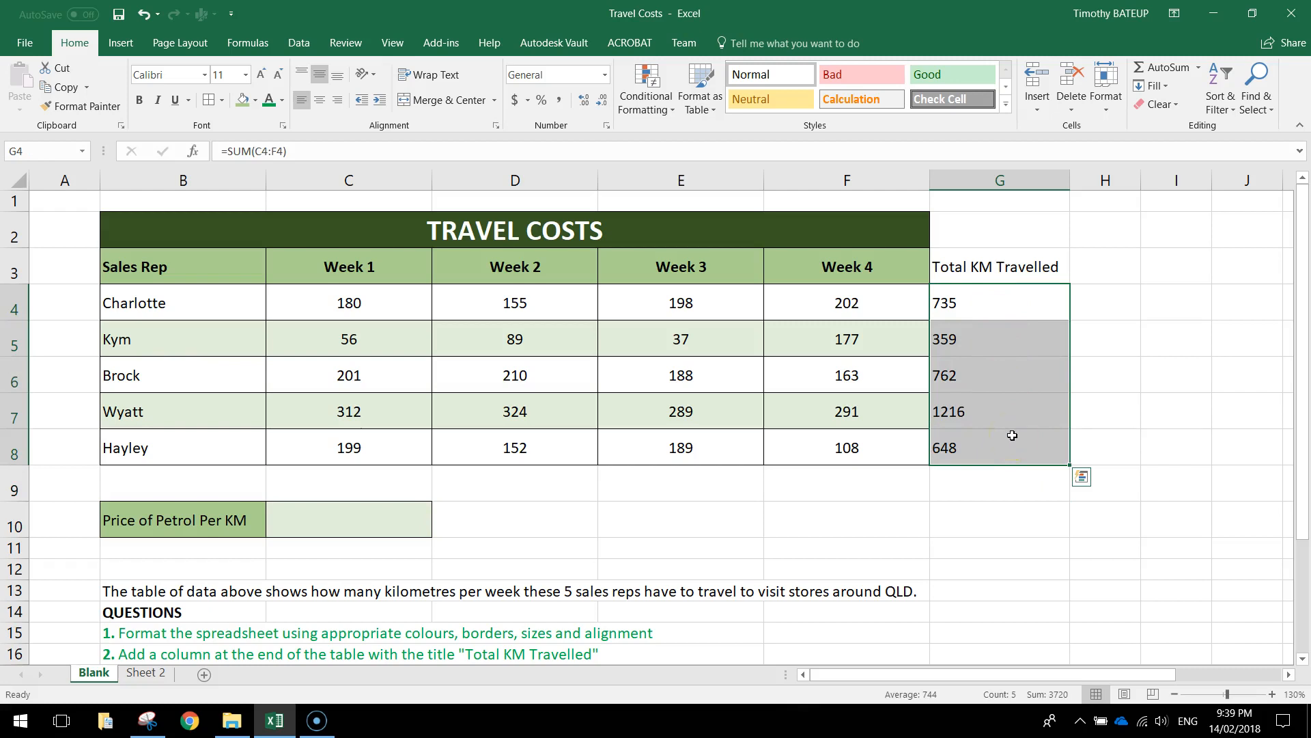
# Mark question 3 in B17 as done by setting its text colour to green
pyautogui.scroll(-1, 973, 440)
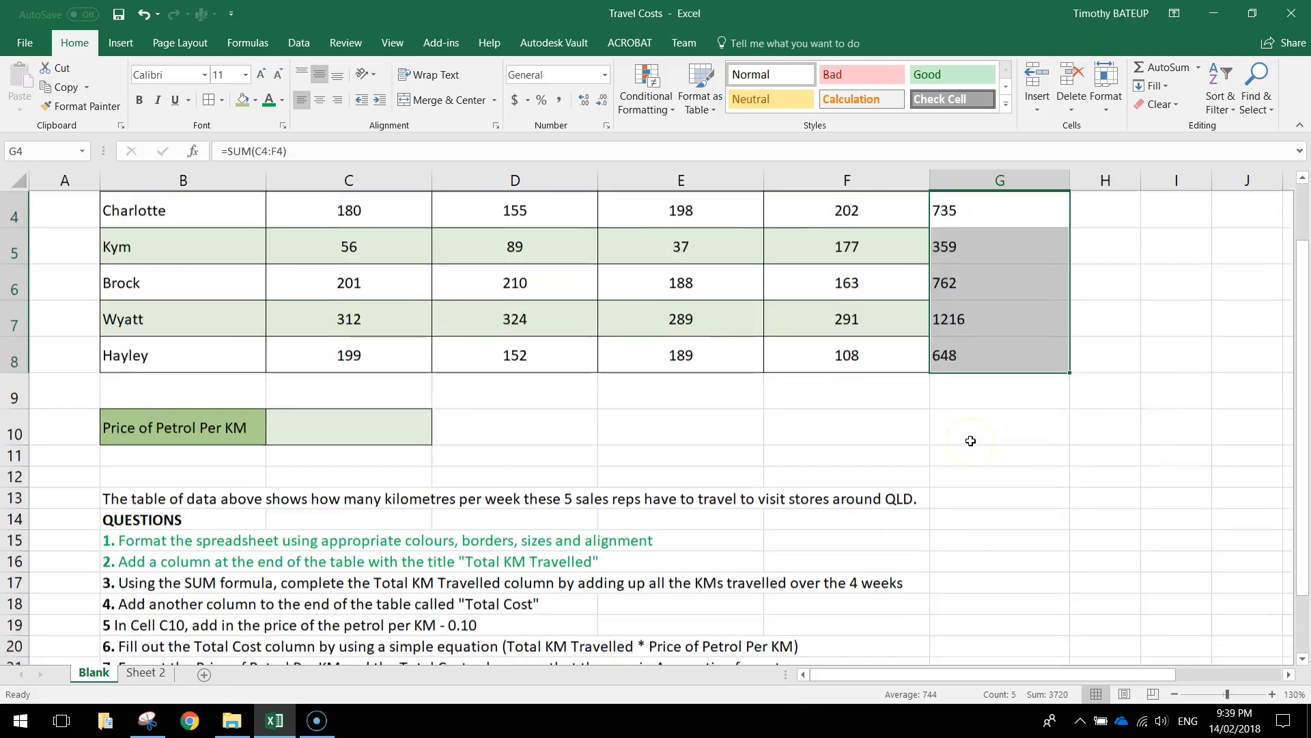
pyautogui.click(112, 580)
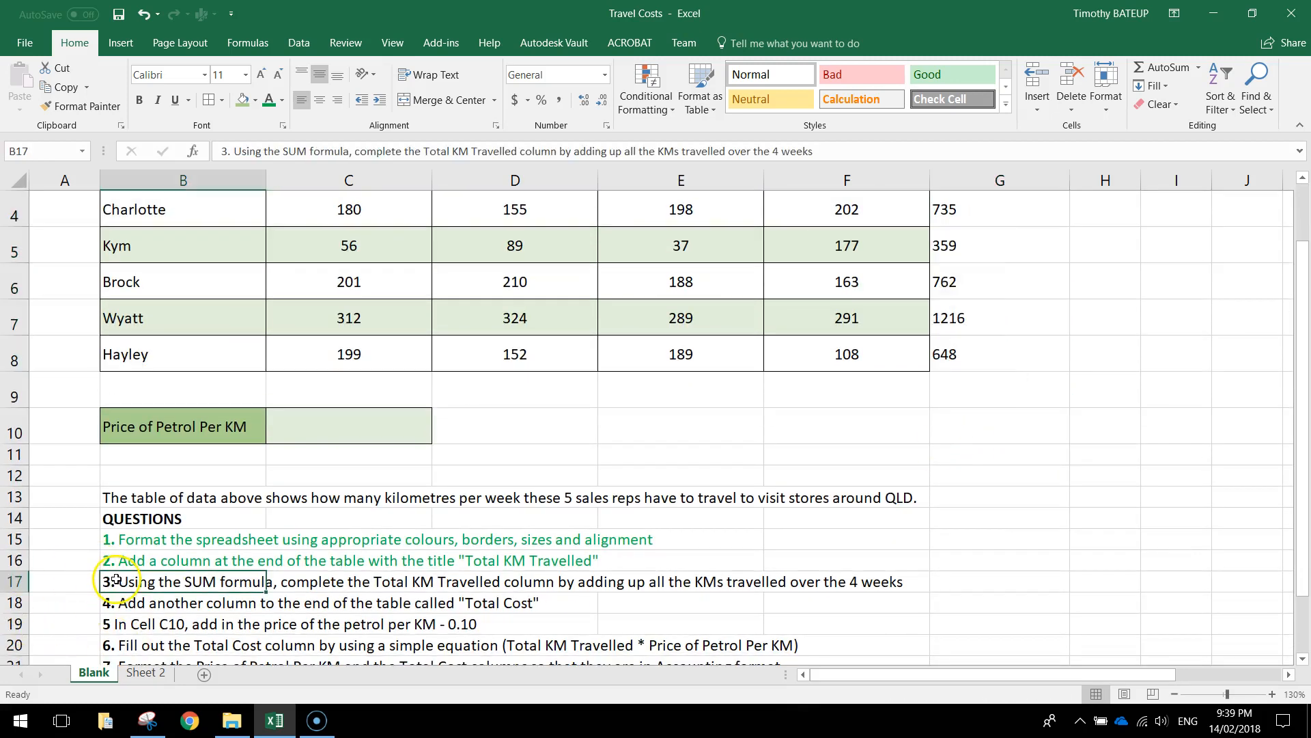
pyautogui.click(270, 99)
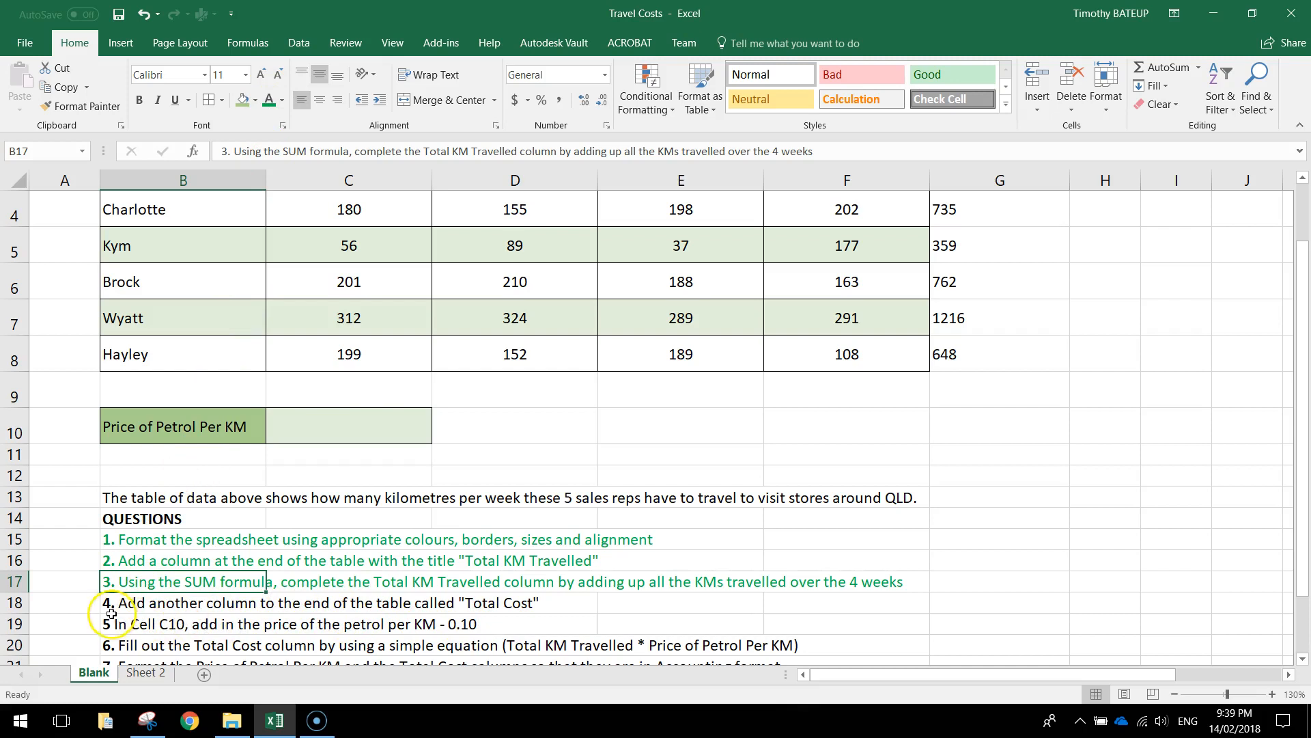
# Add the heading "Total Cost" in H3, directly after the Total KM Travelled column
pyautogui.scroll(1, 878, 419)
pyautogui.click(1091, 265)
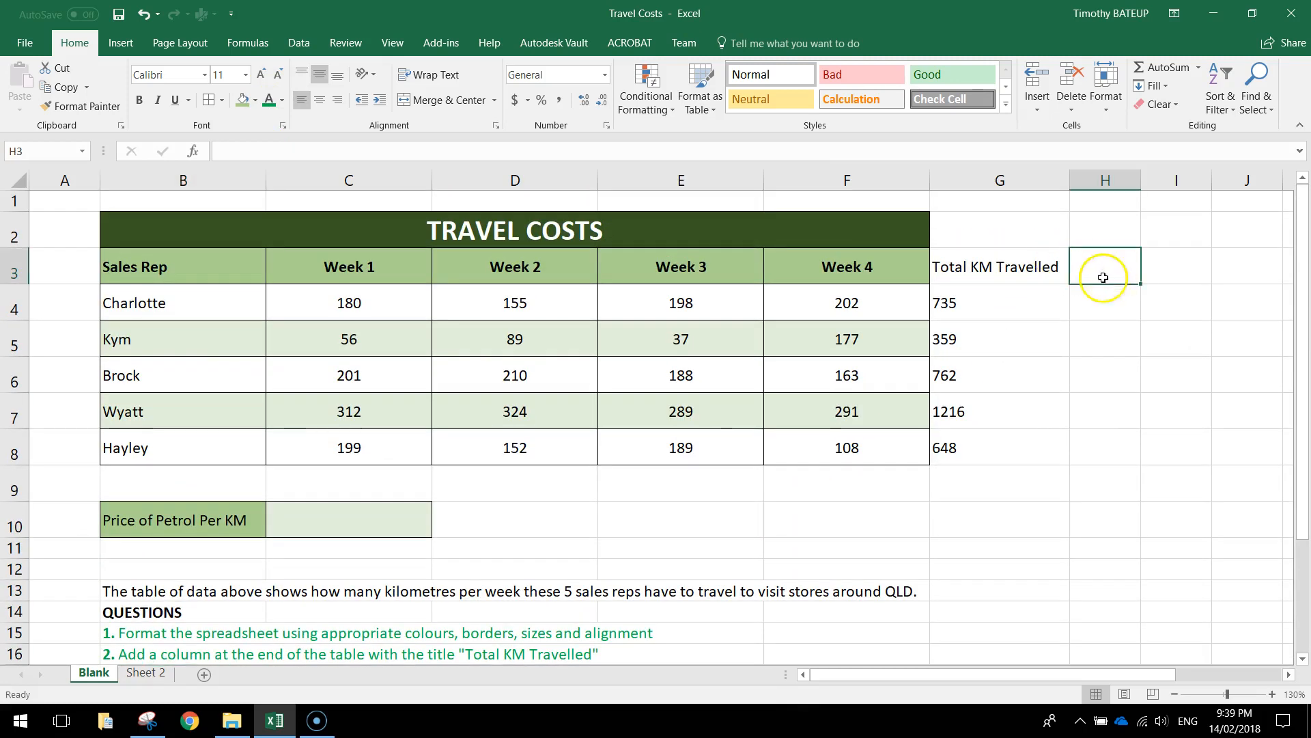
pyautogui.write('Total Cos')
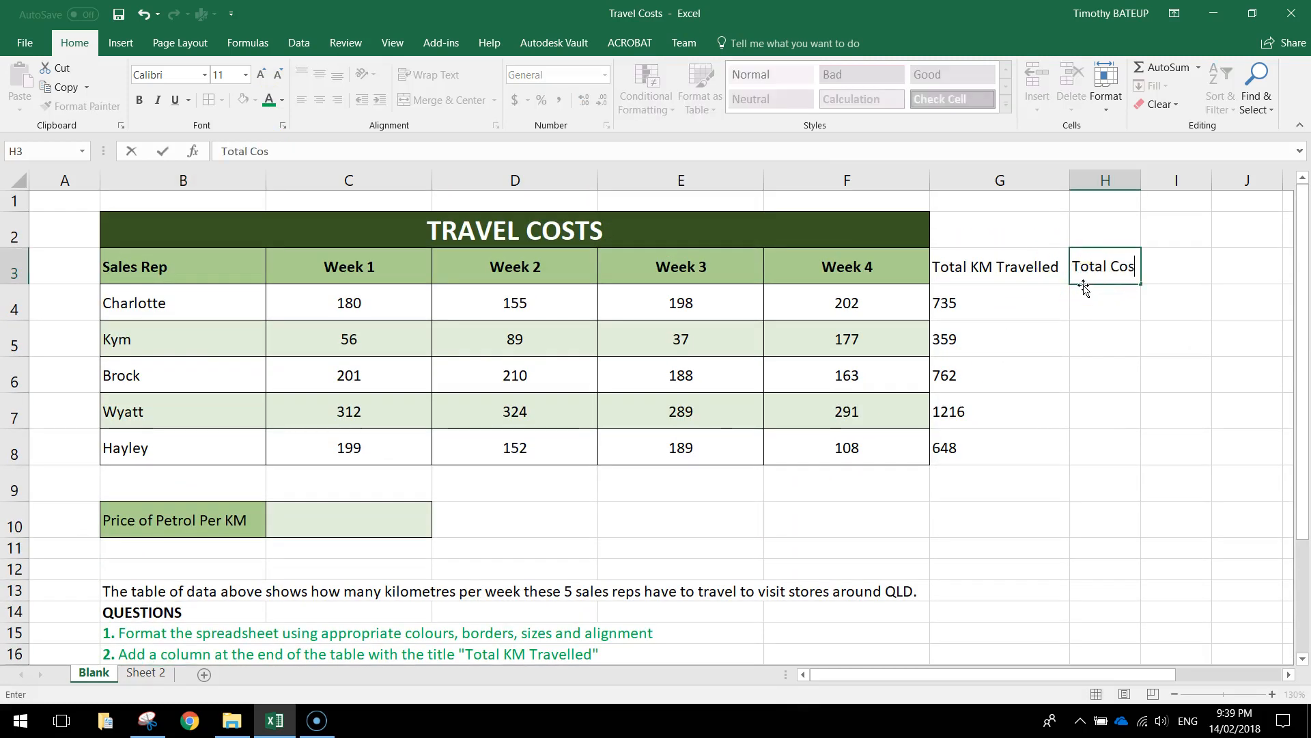
pyautogui.press('Return')
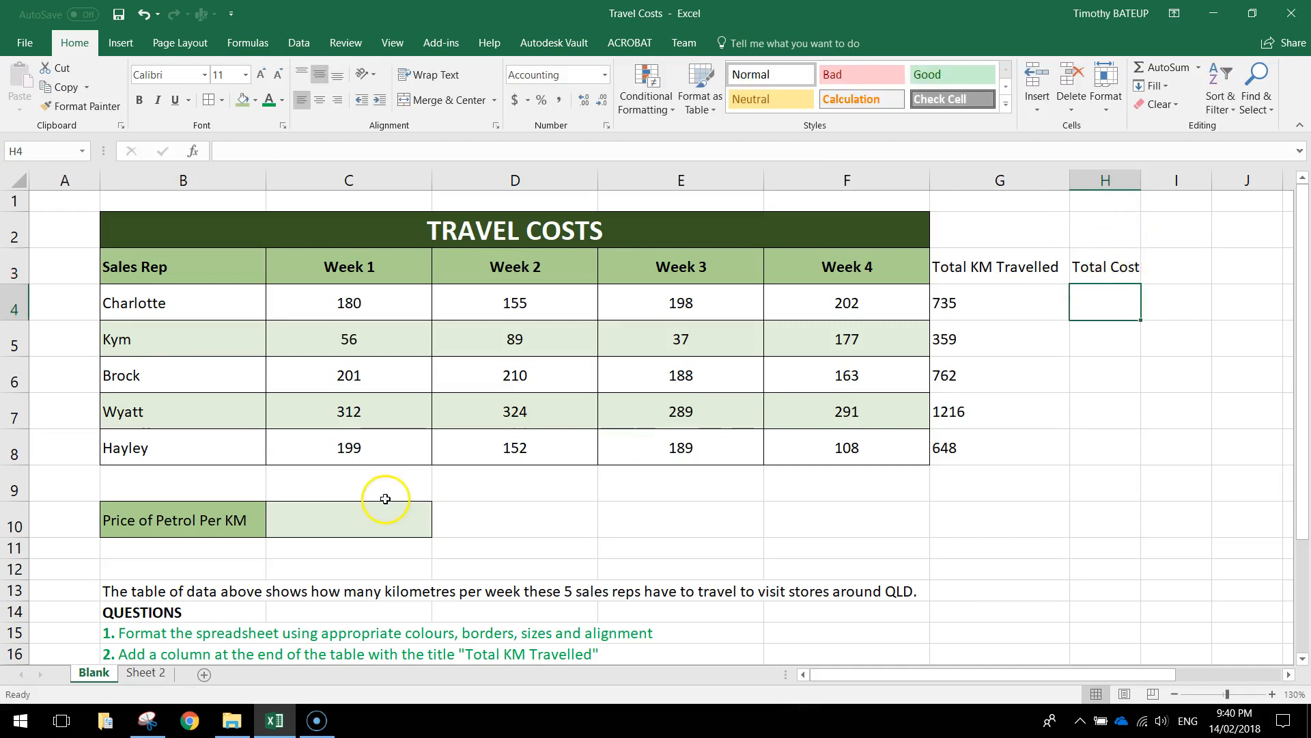
# Mark question 4 in B18 as done by setting its text colour to green
pyautogui.scroll(-2, 380, 498)
pyautogui.click(109, 495)
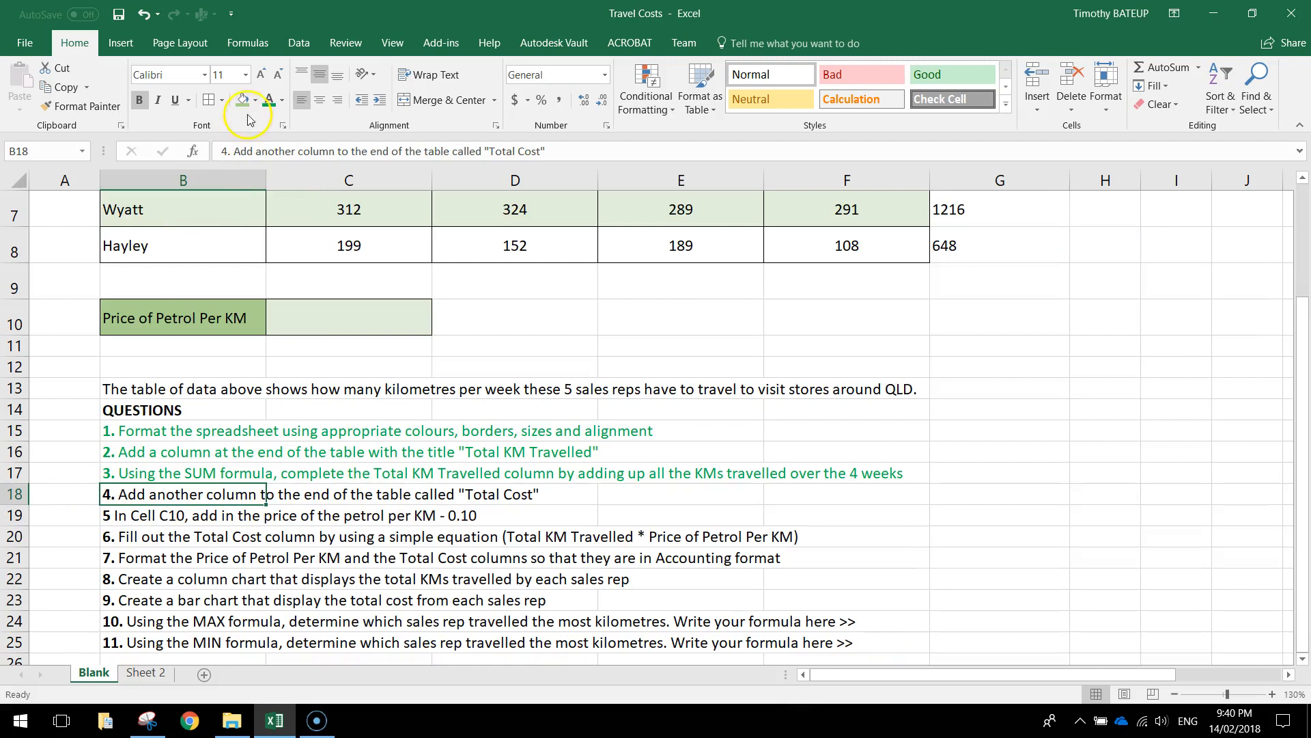
pyautogui.click(268, 100)
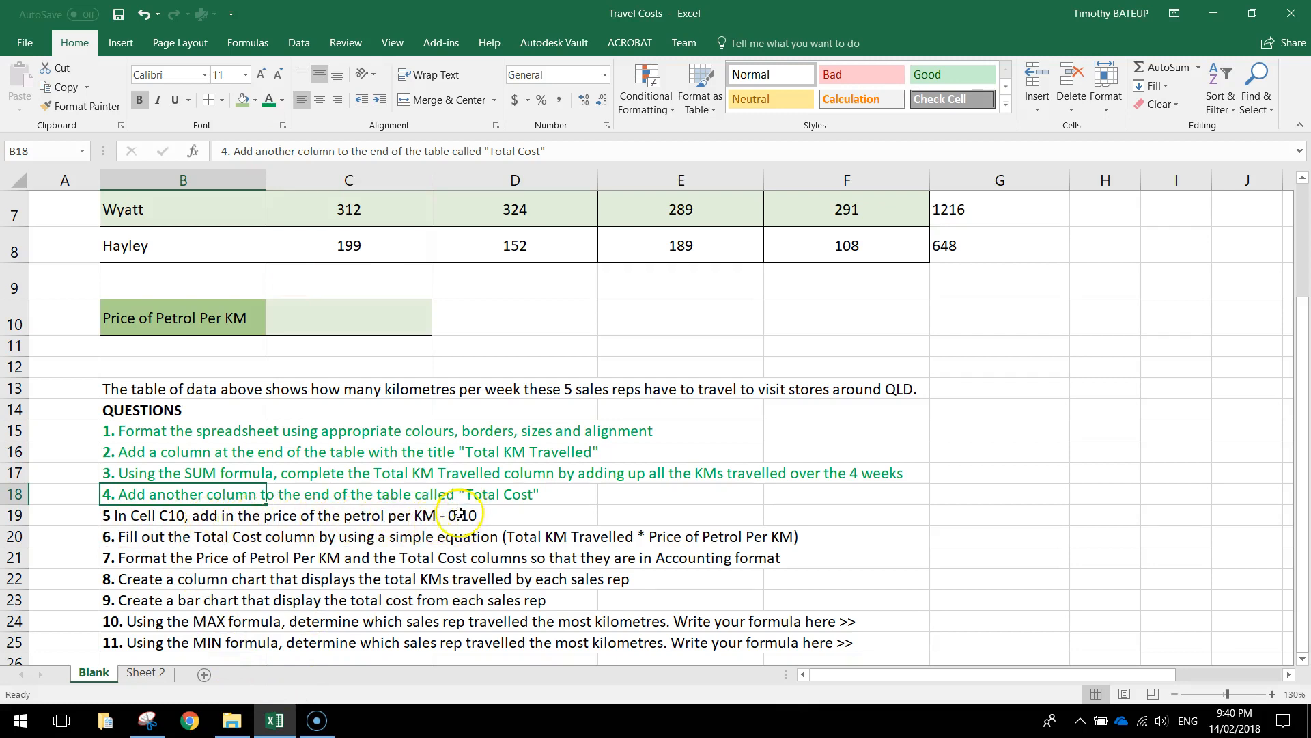
# Enter 0.10 in C10 as the price of petrol per KM
pyautogui.scroll(2, 463, 556)
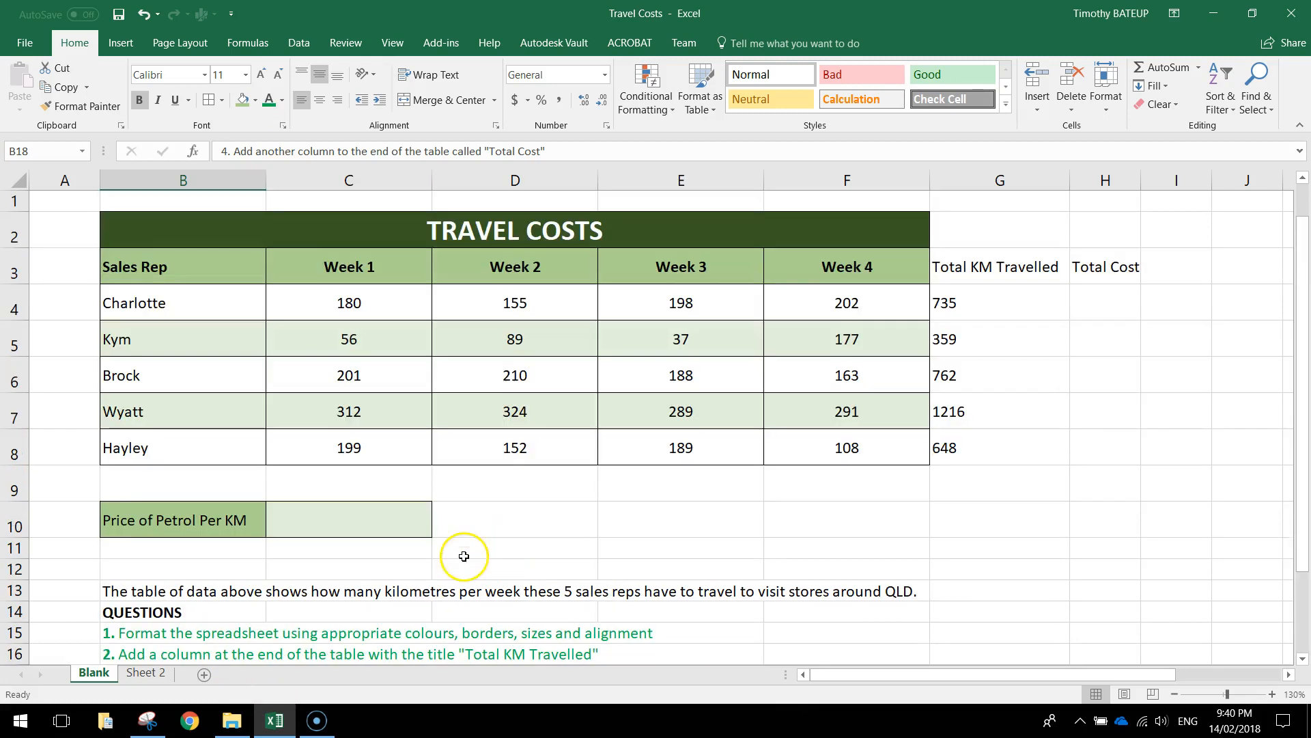
pyautogui.click(335, 177)
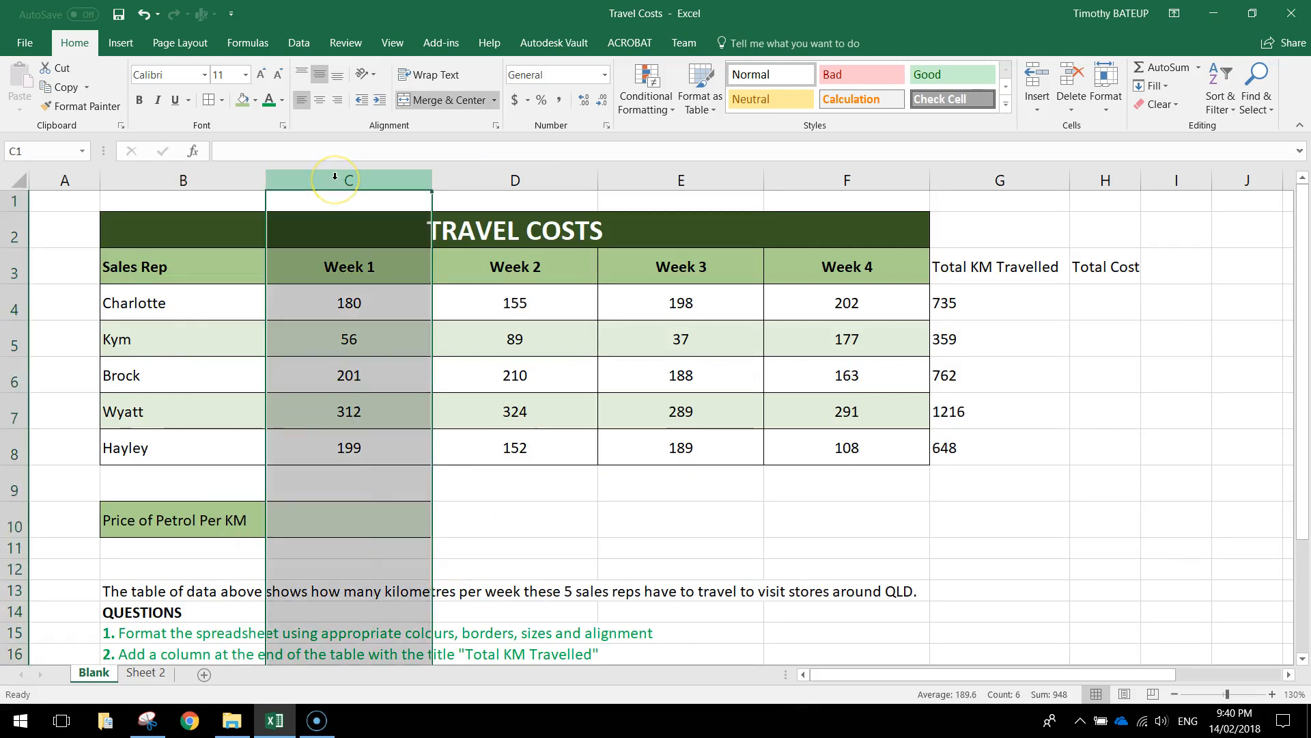
pyautogui.click(15, 524)
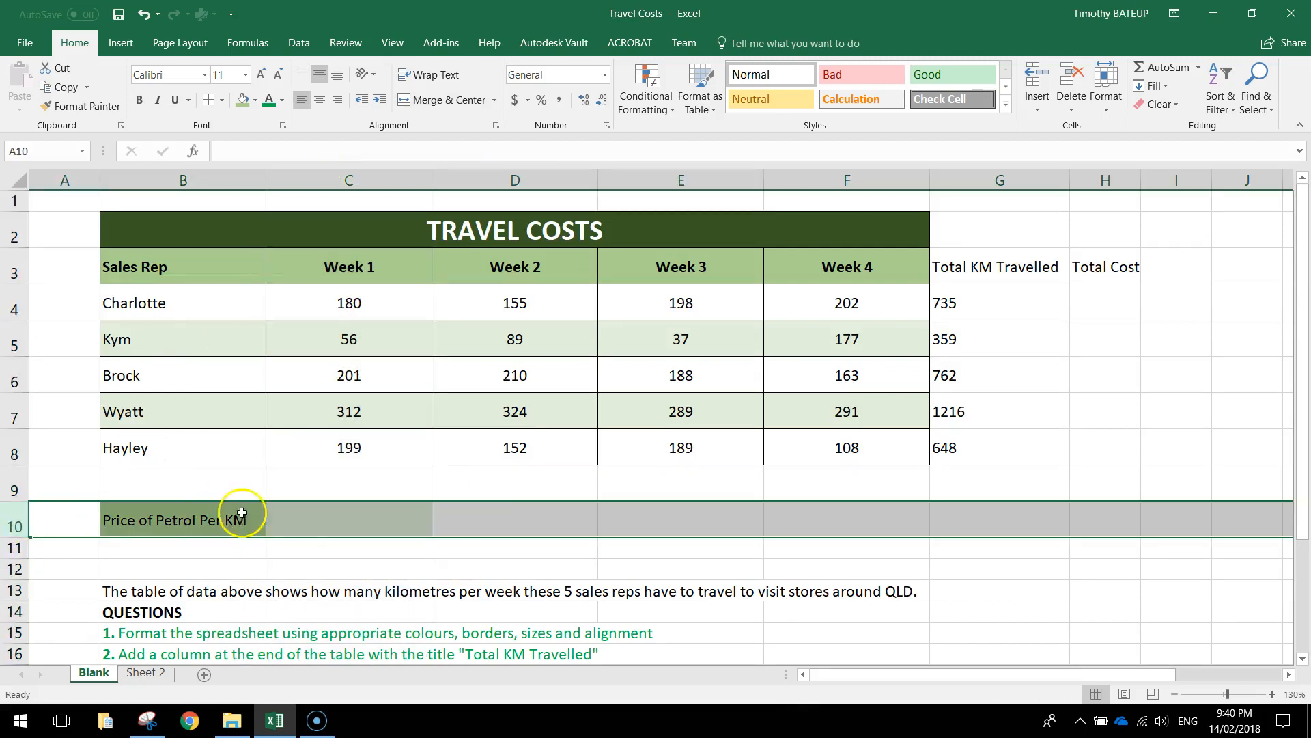
pyautogui.click(378, 521)
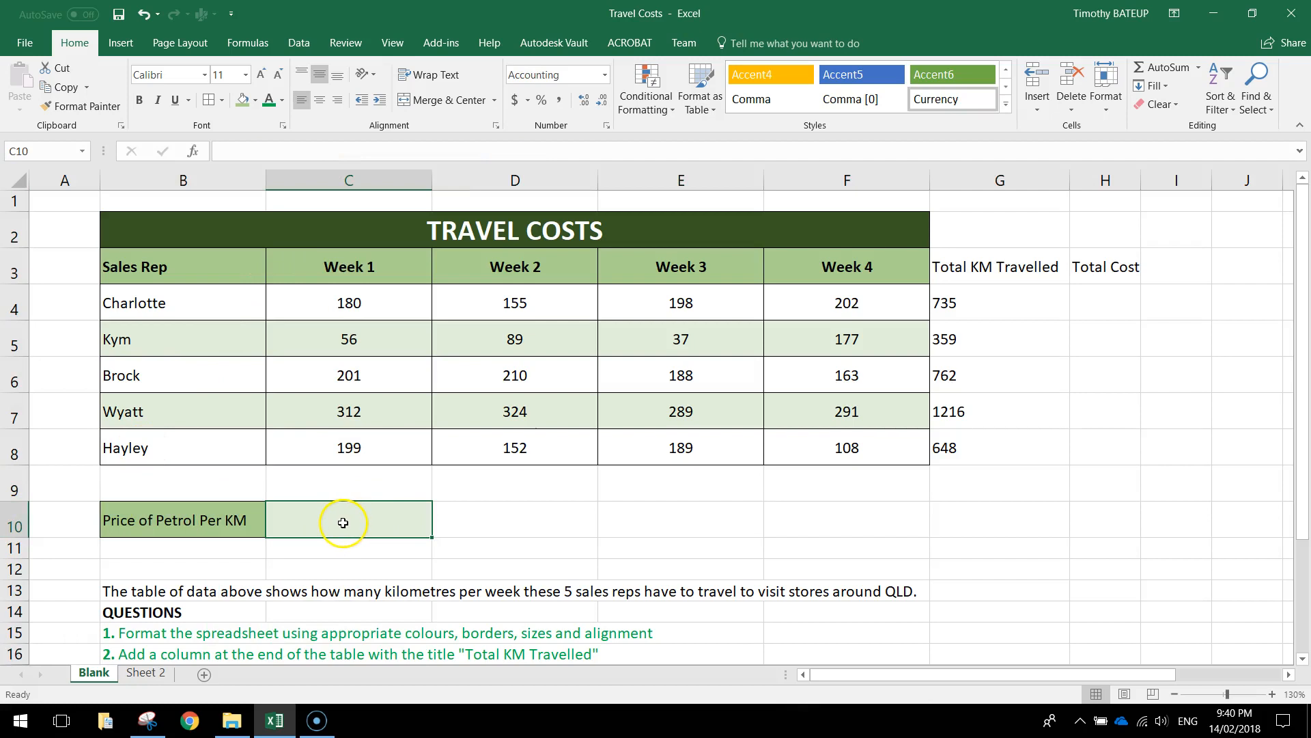
pyautogui.write('0.10')
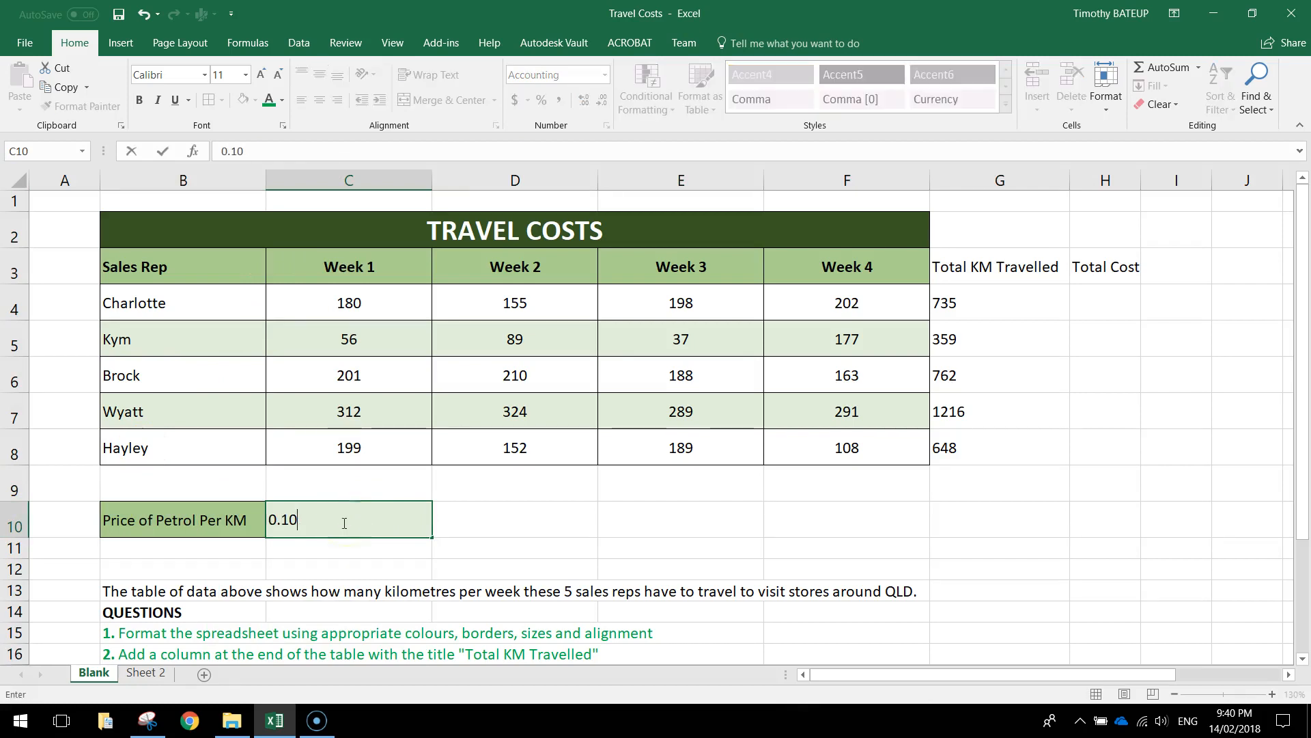
pyautogui.press('Return')
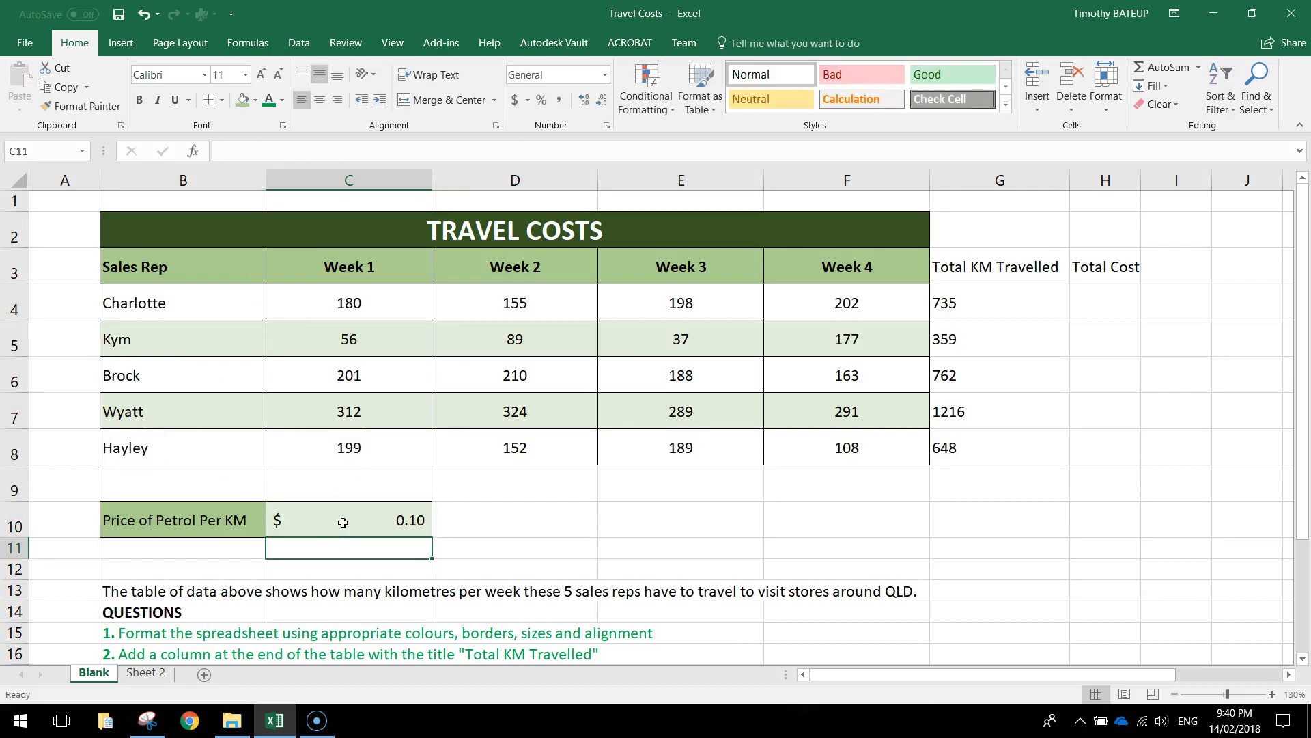
# Apply the Accounting number format to the petrol price in C10
pyautogui.click(345, 514)
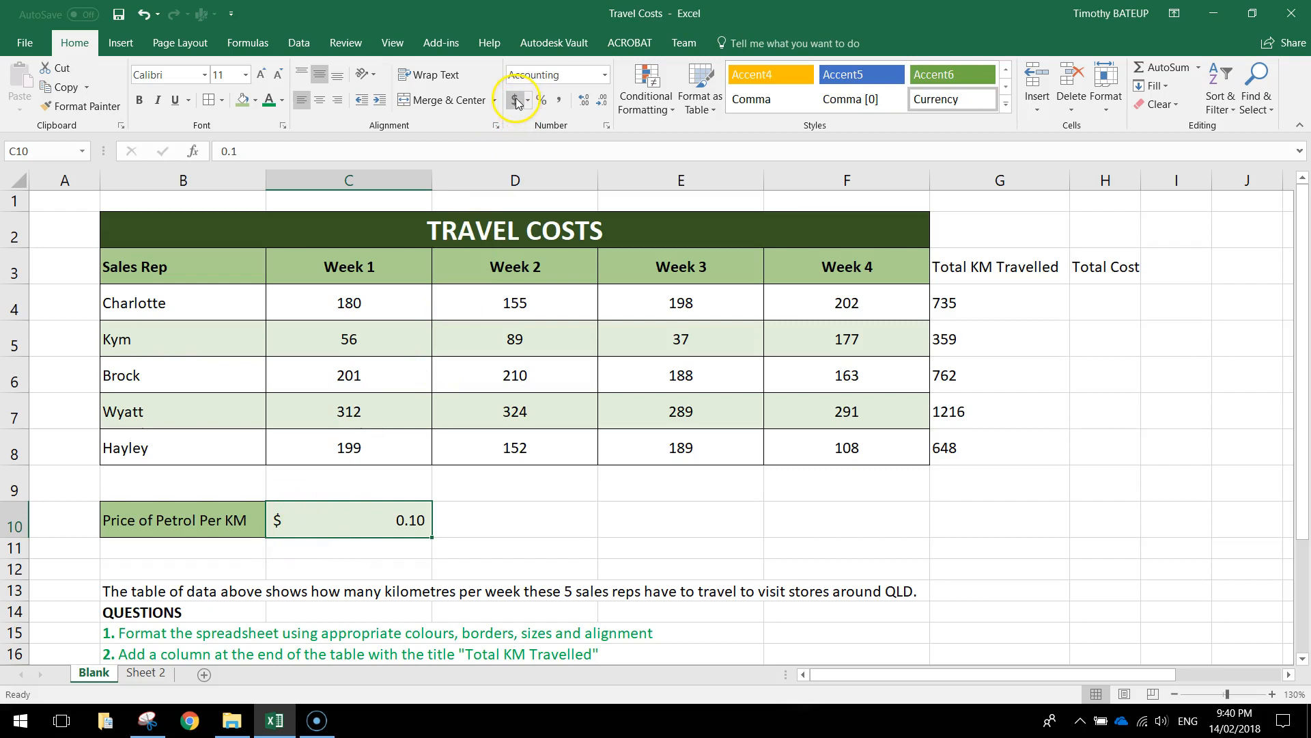
pyautogui.click(605, 75)
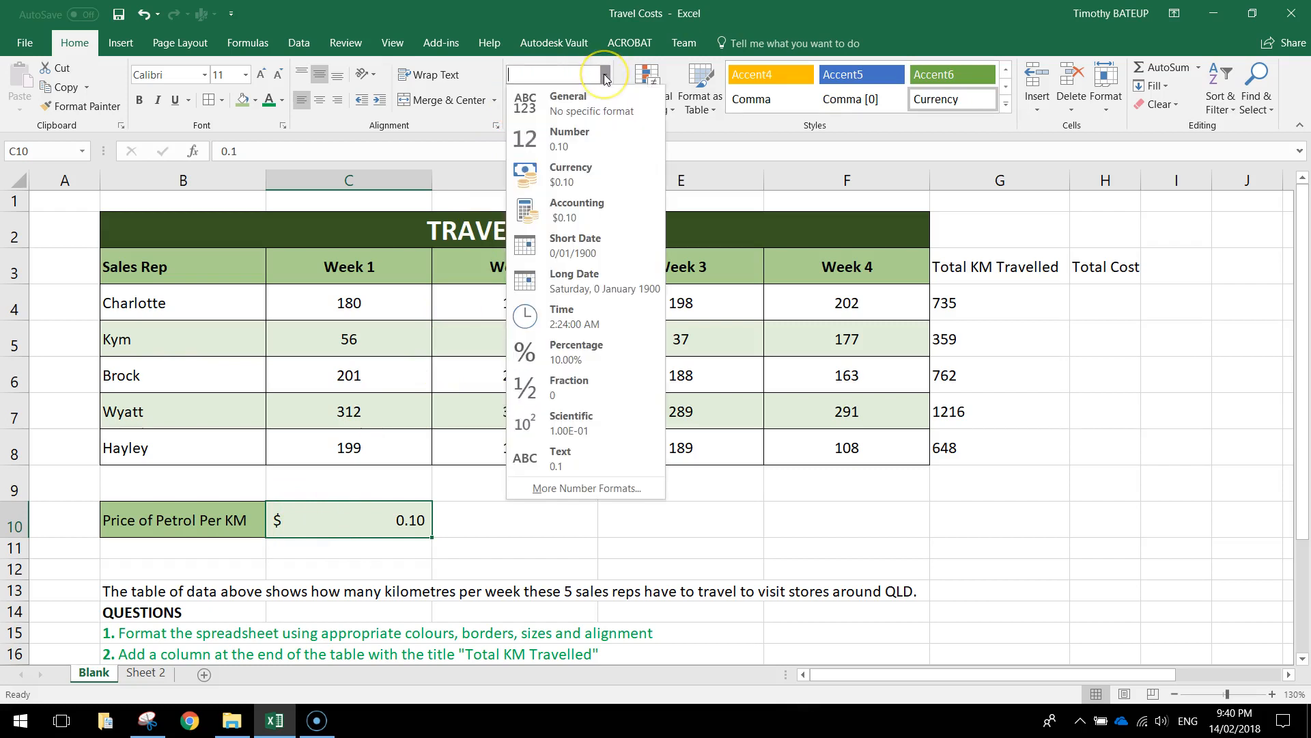
pyautogui.click(586, 213)
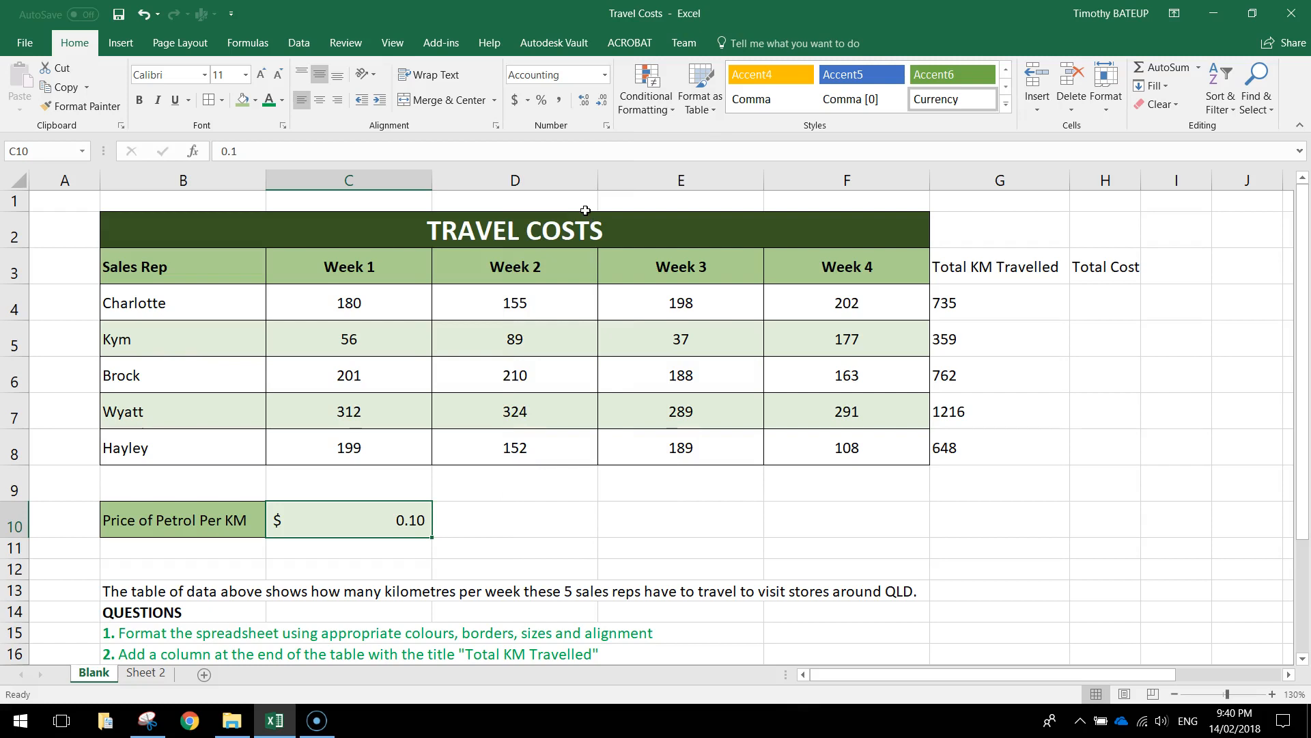
# Mark question 5 in B19 as done by setting its text colour to green
pyautogui.scroll(-2, 592, 336)
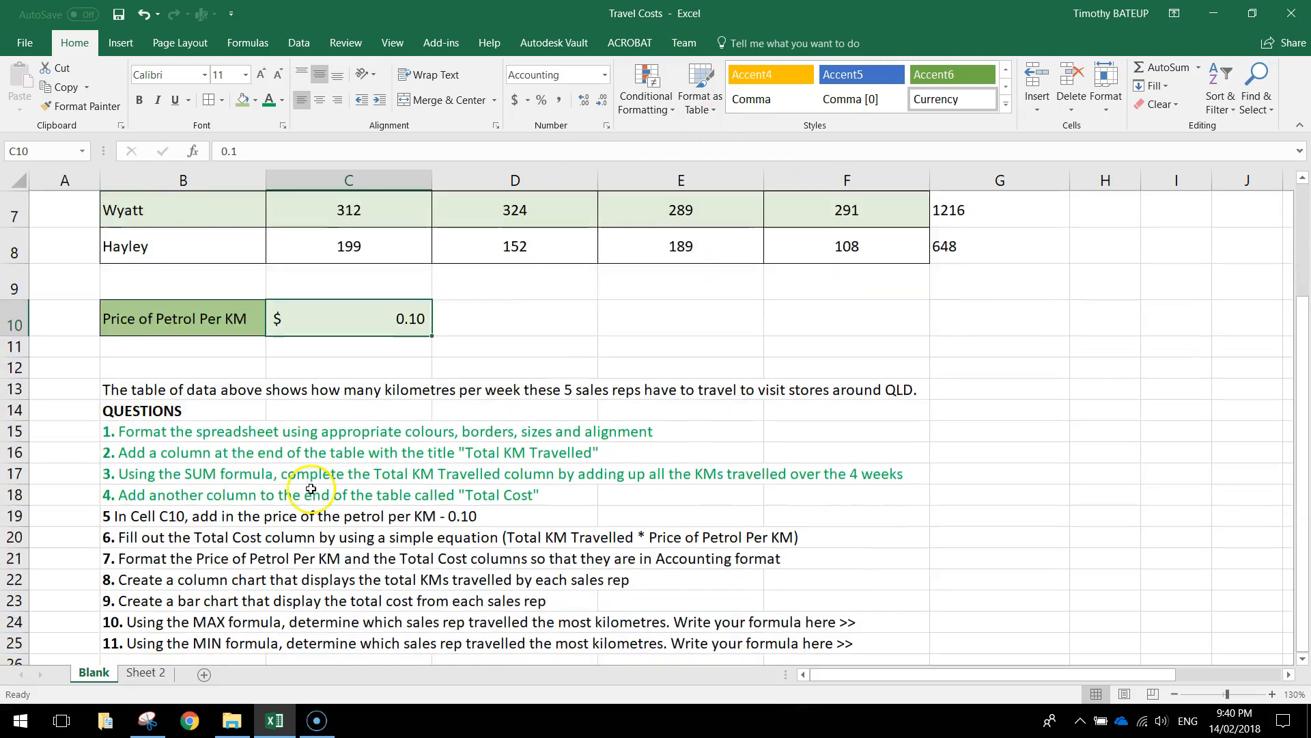
pyautogui.click(125, 497)
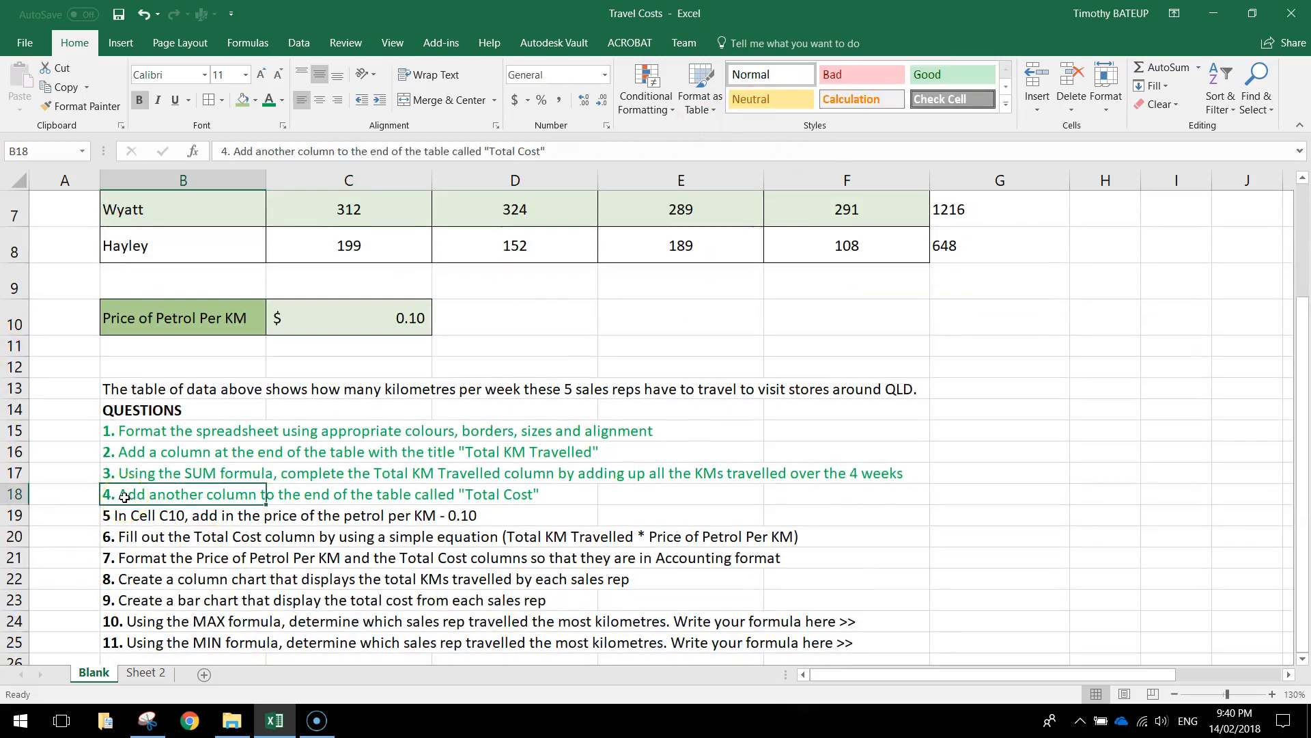
pyautogui.click(268, 100)
pyautogui.click(131, 542)
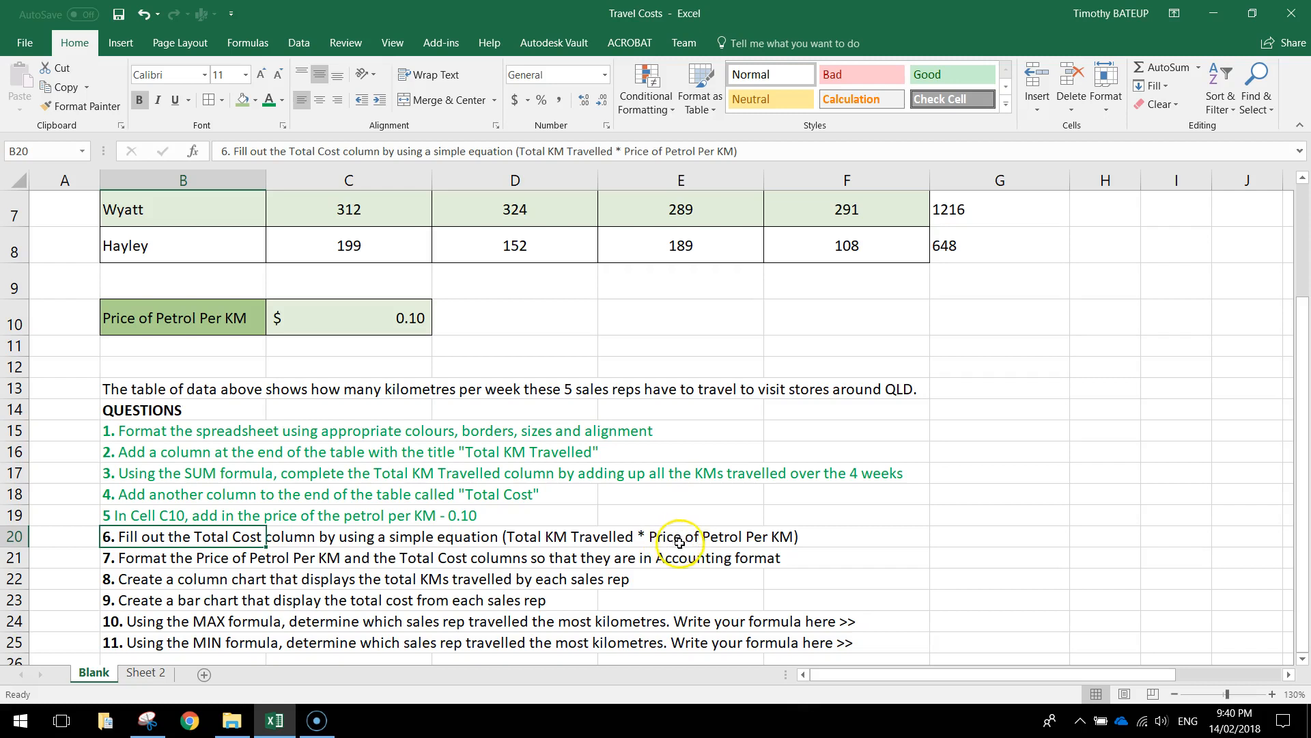
# Calculate the first sales rep's Total Cost in H4 by multiplying kilometres by petrol price with =G4*C10
pyautogui.scroll(2, 769, 543)
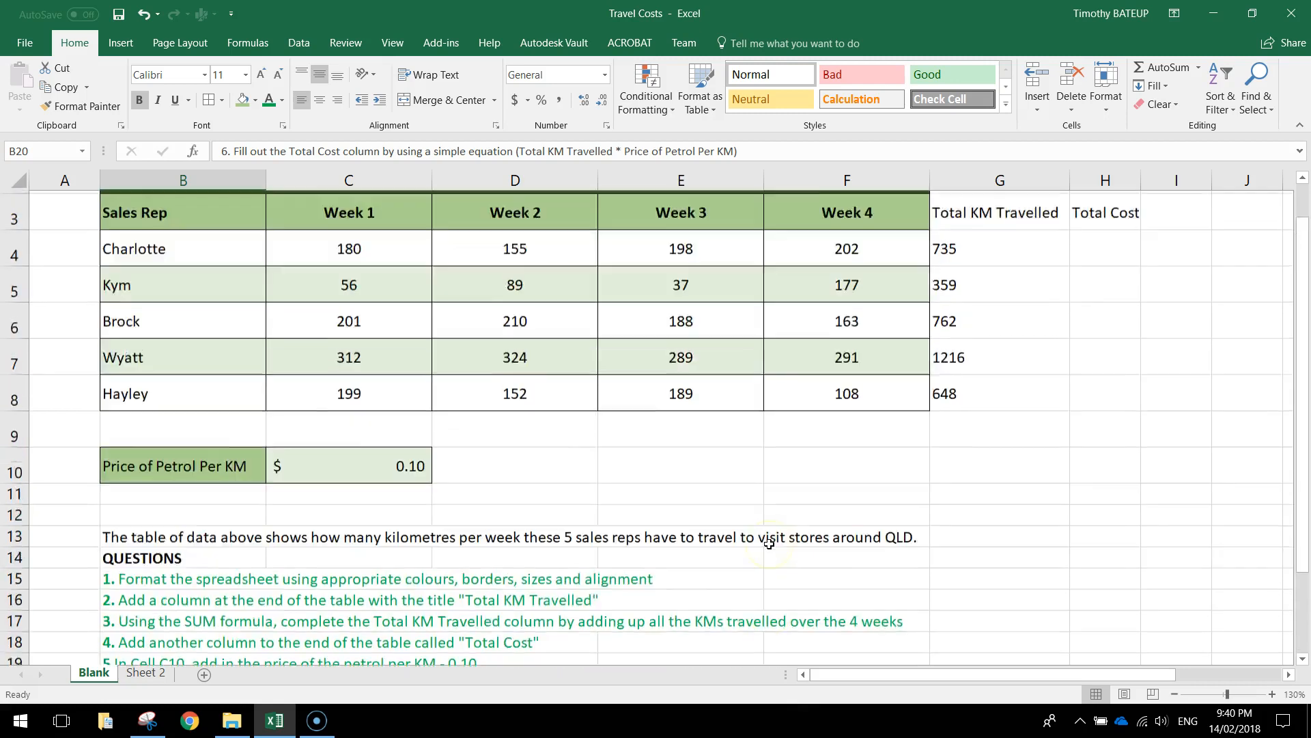
pyautogui.click(1125, 302)
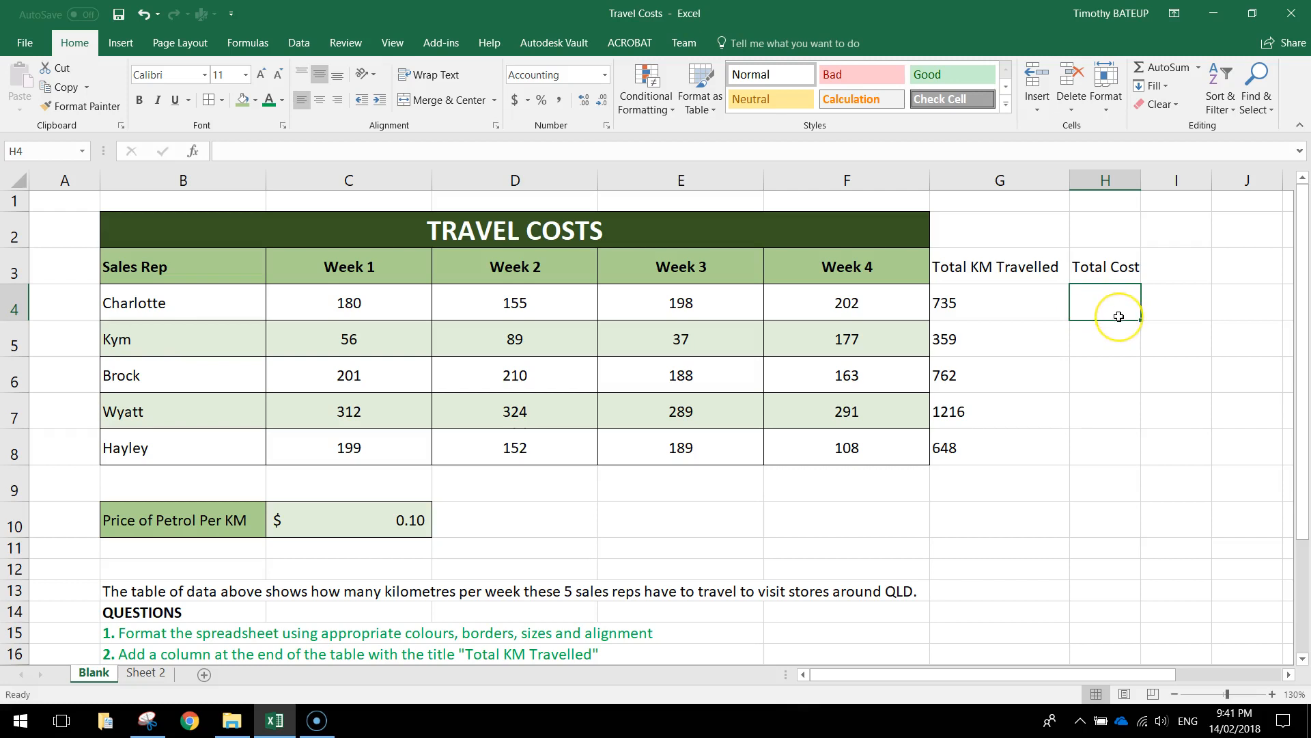
pyautogui.write('=')
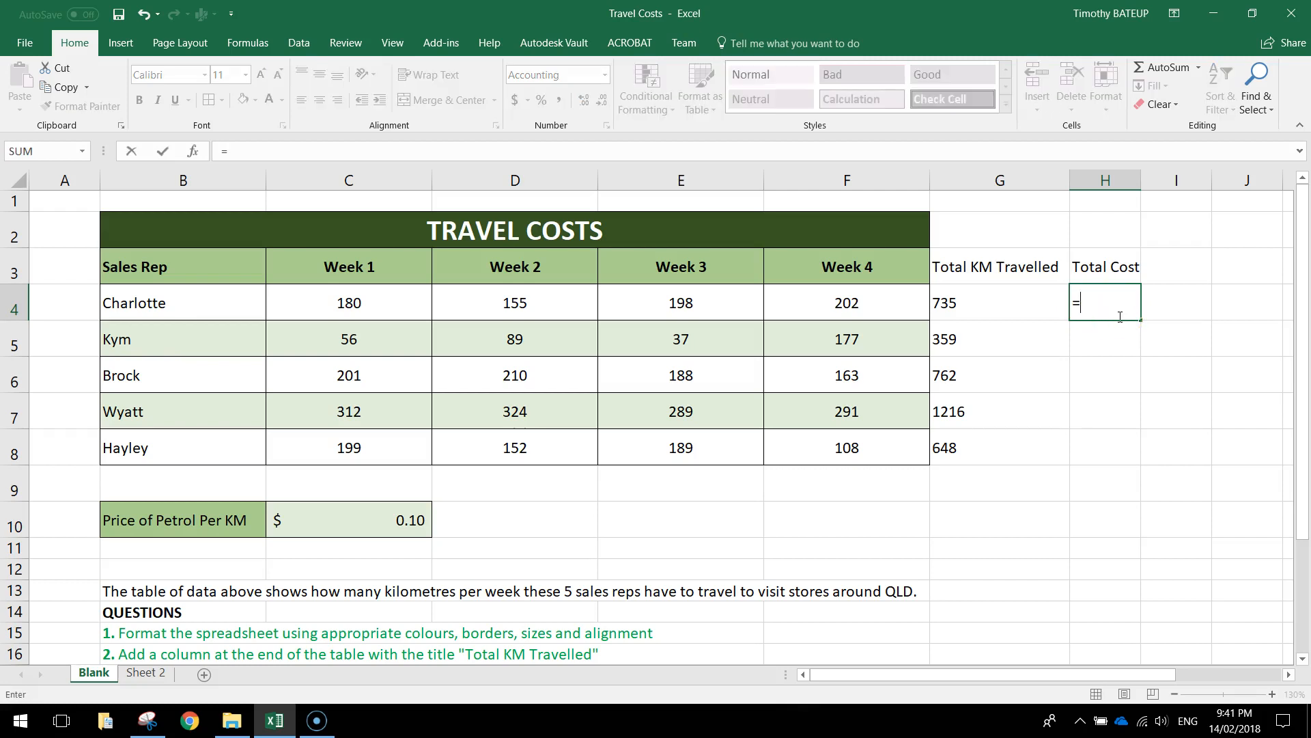
pyautogui.click(978, 301)
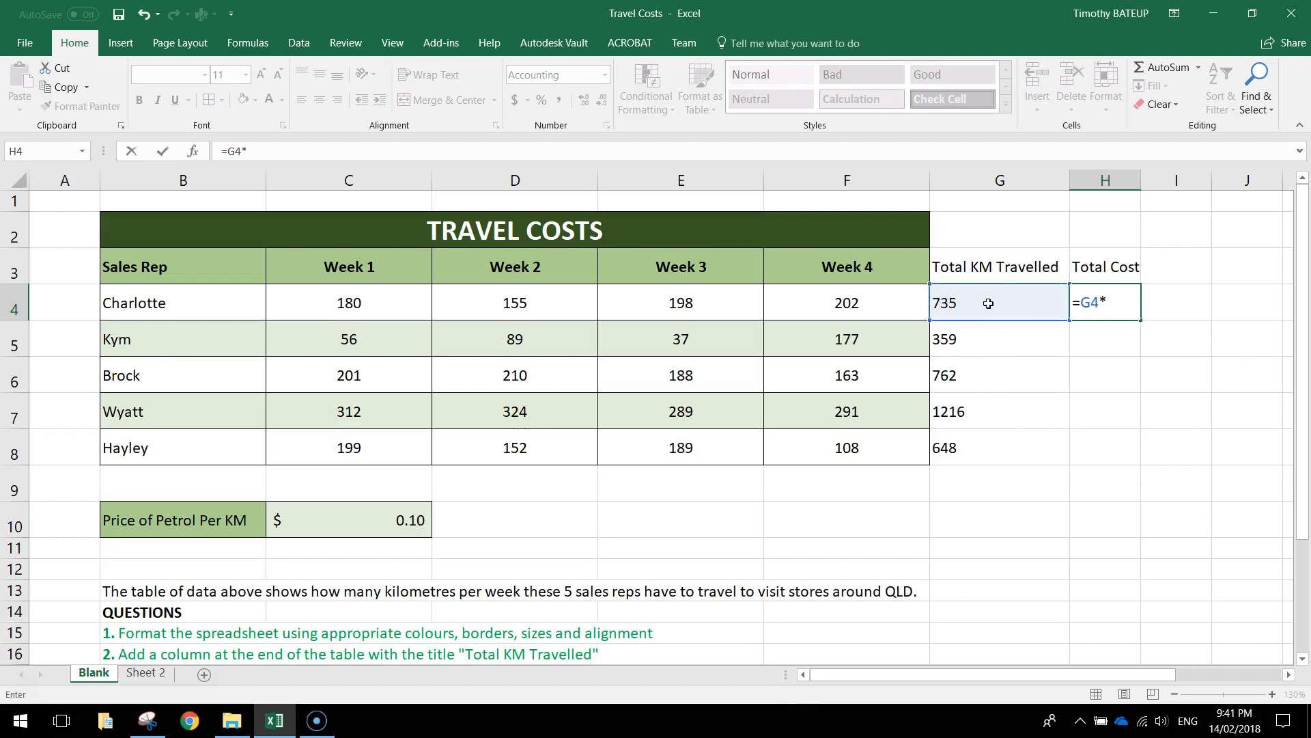
pyautogui.click(1101, 303)
pyautogui.click(396, 520)
pyautogui.click(372, 521)
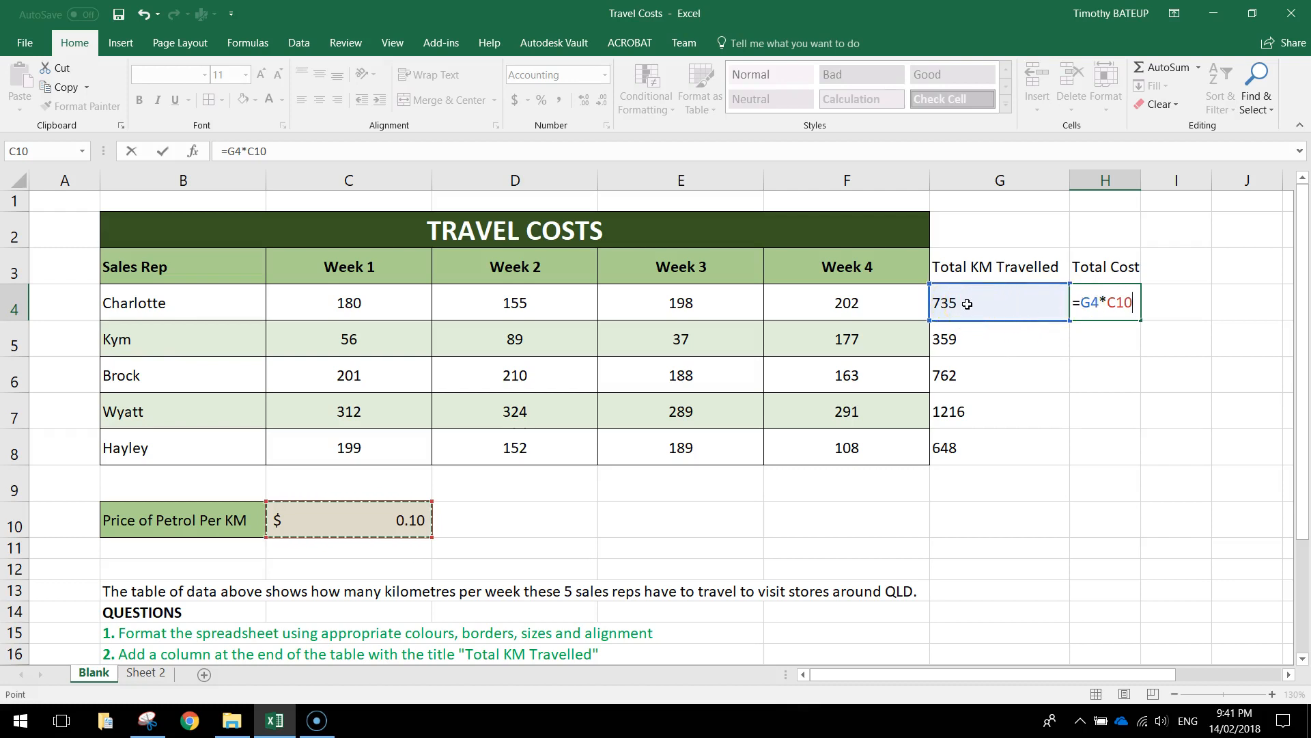
pyautogui.click(370, 521)
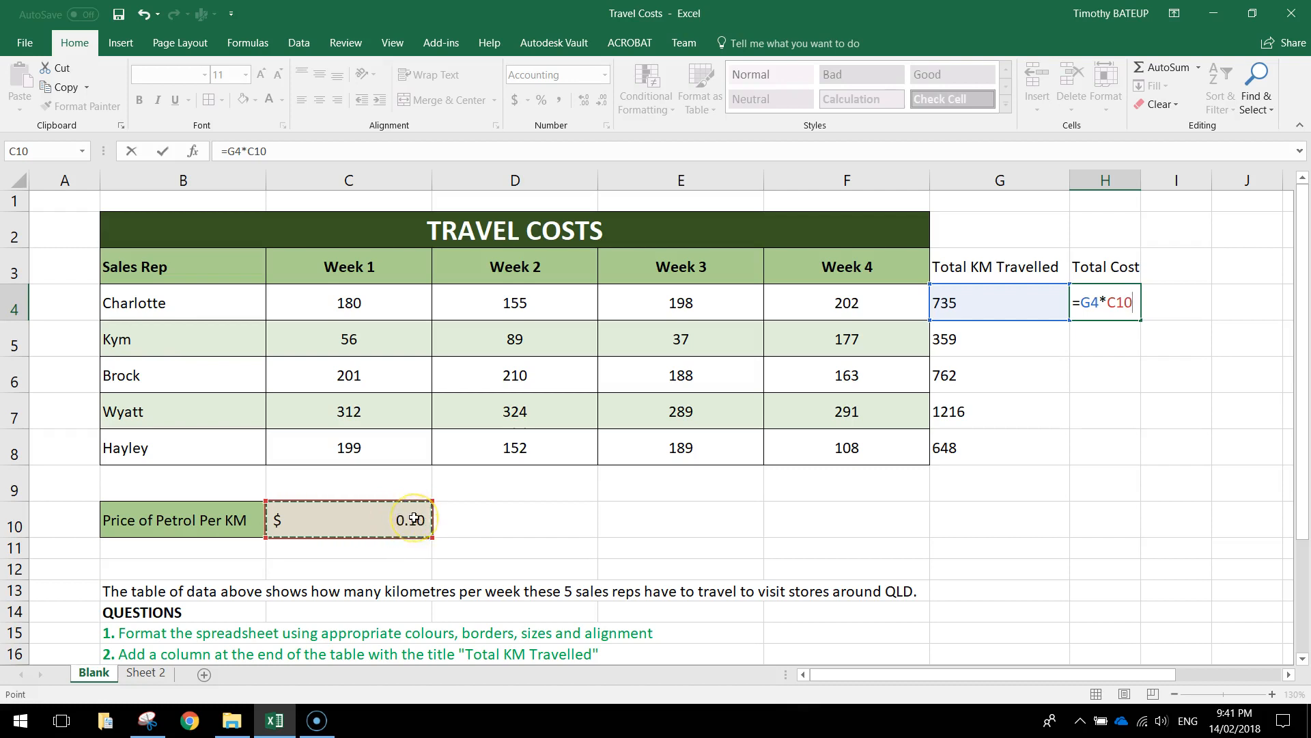
pyautogui.press('Return')
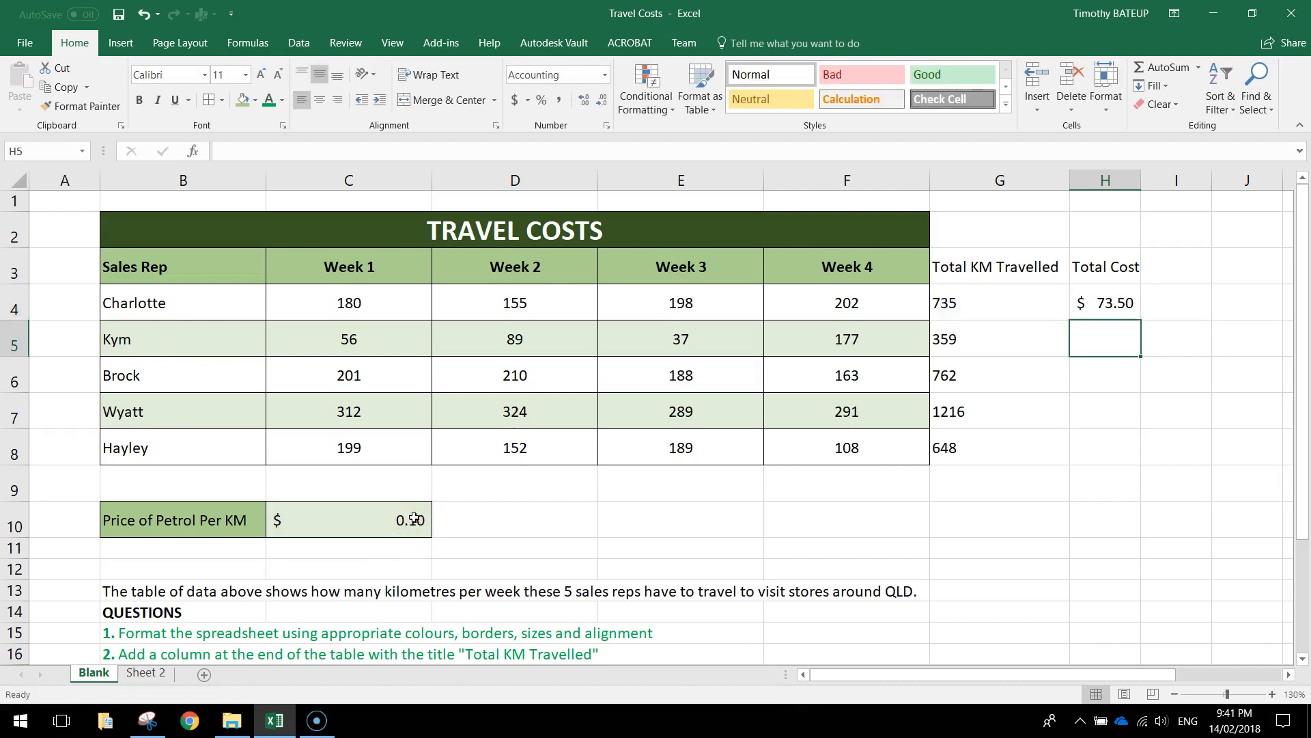
pyautogui.click(1101, 311)
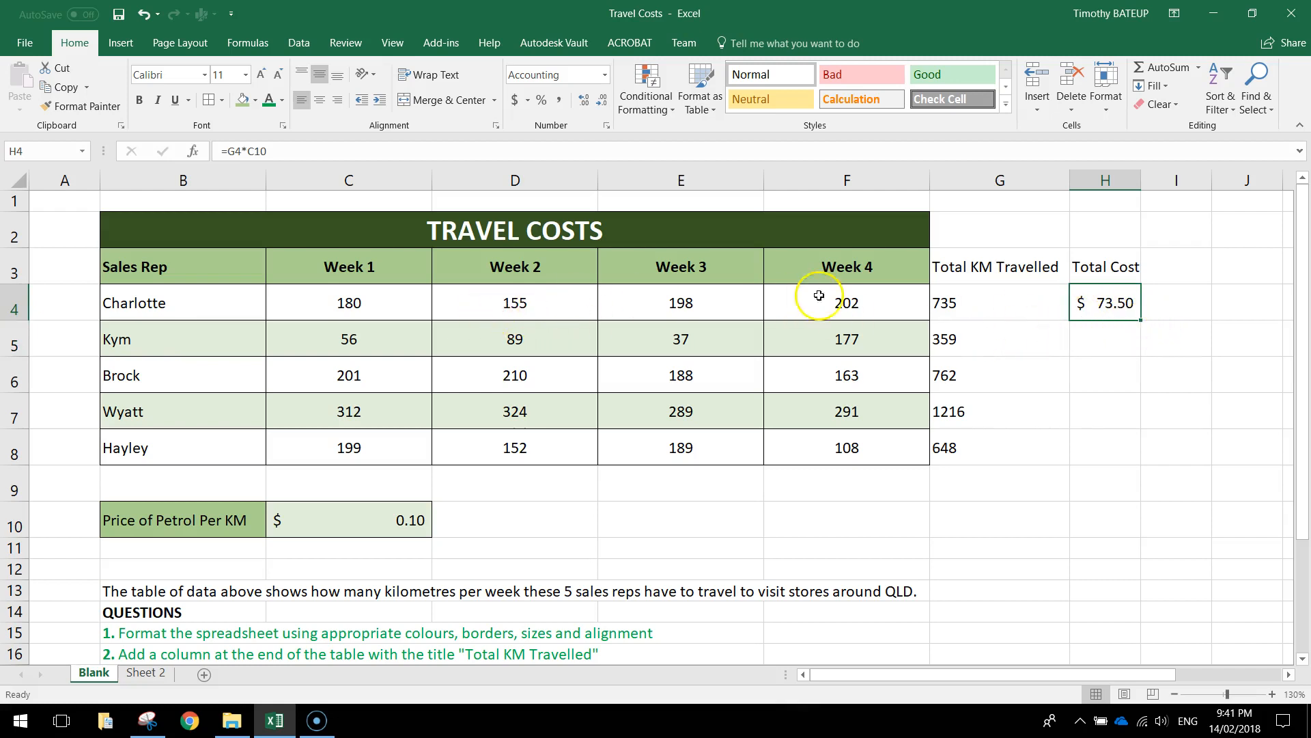
# Calculate the second sales rep's Total Cost in H5 with =G5*C10
pyautogui.click(1099, 343)
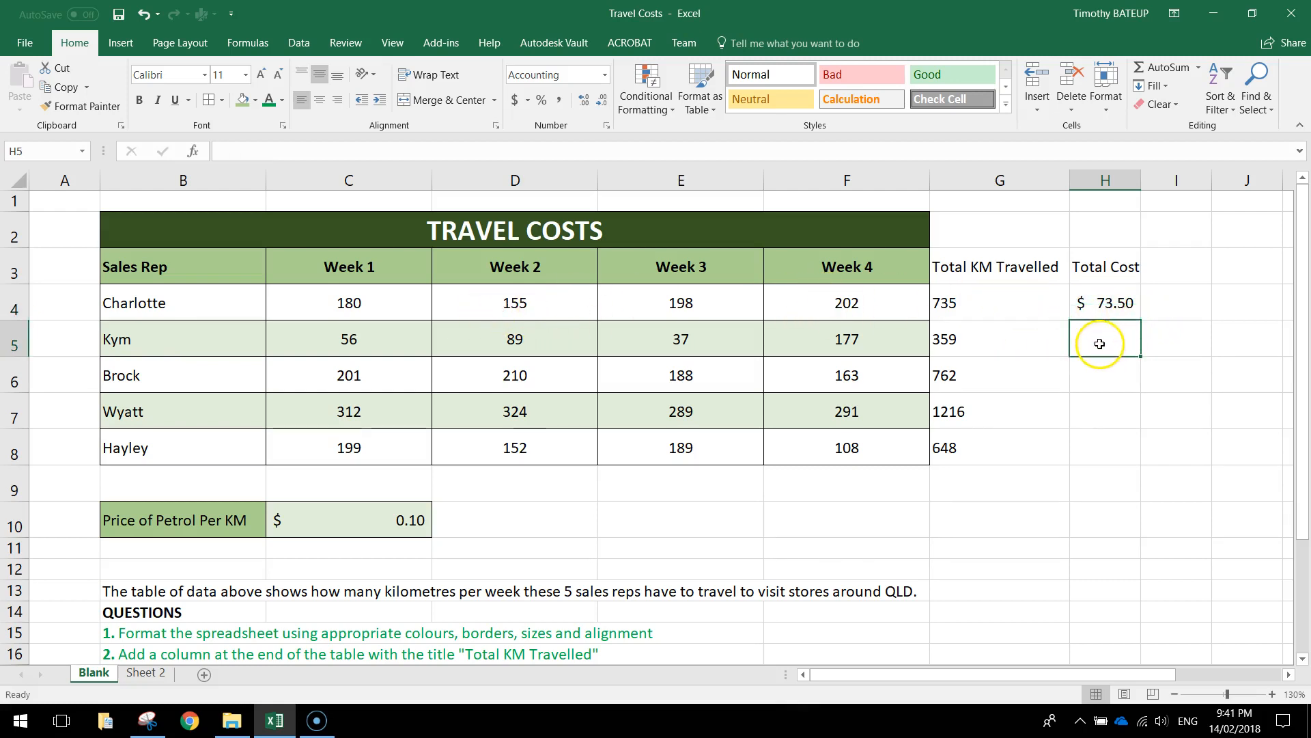
pyautogui.write('=')
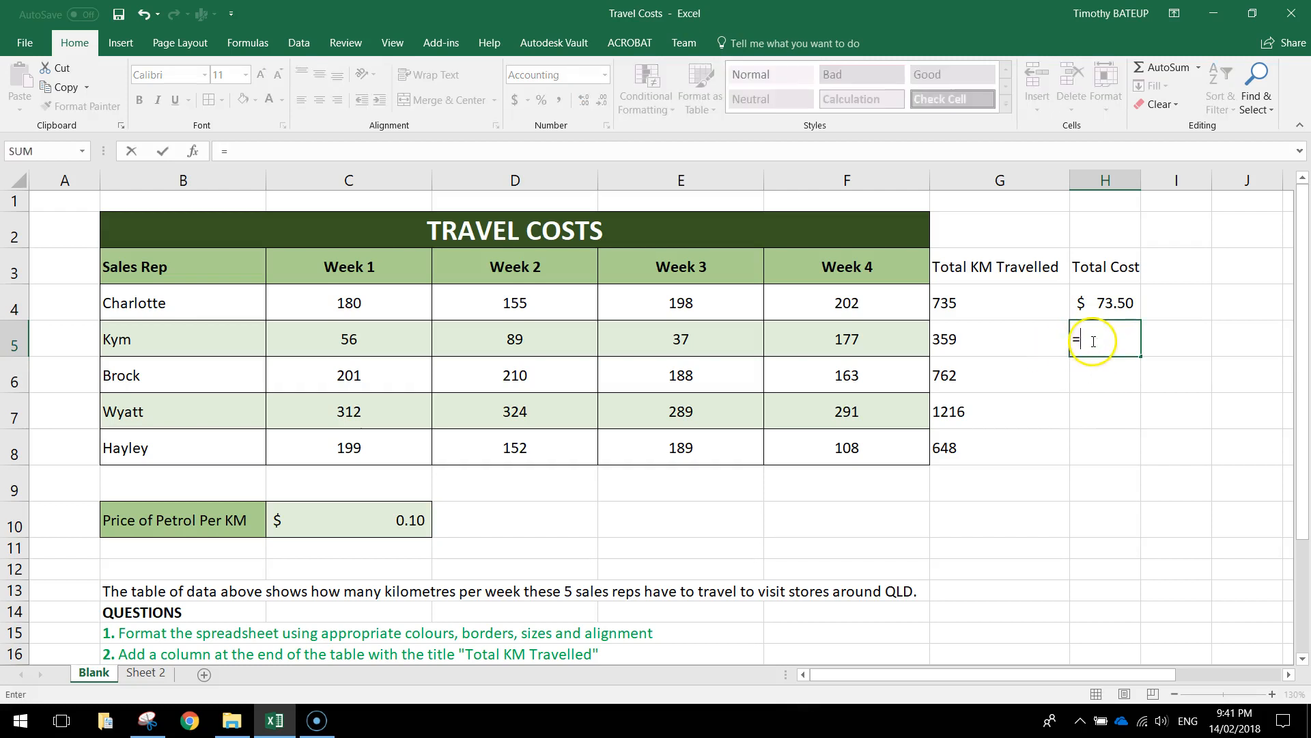
pyautogui.click(968, 343)
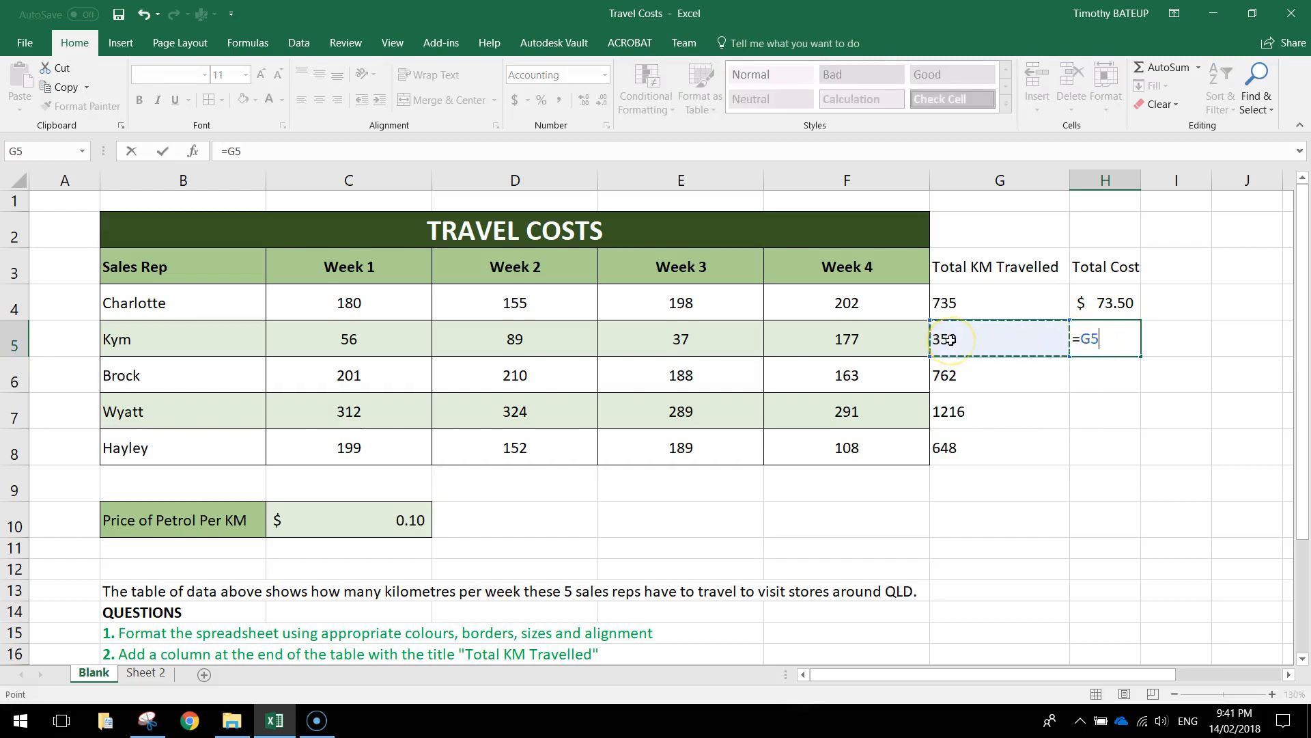
pyautogui.write('*')
pyautogui.click(387, 516)
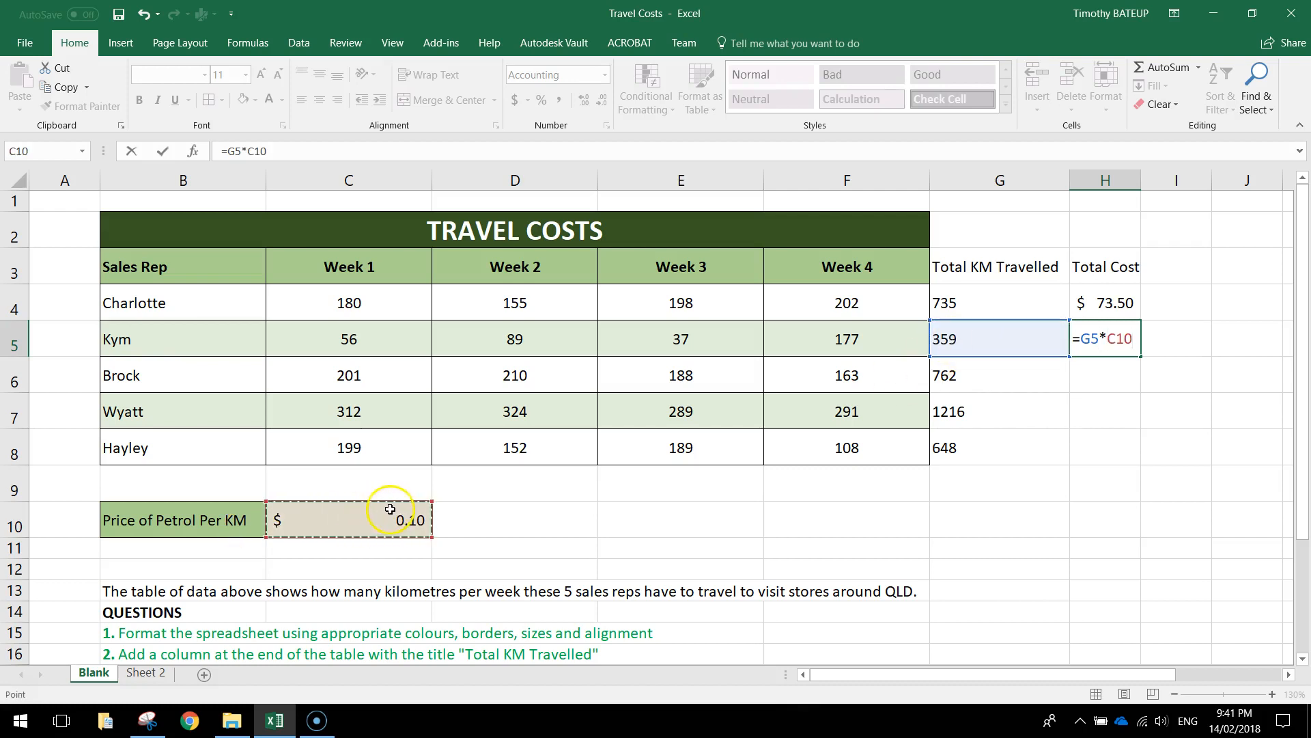
pyautogui.press('Return')
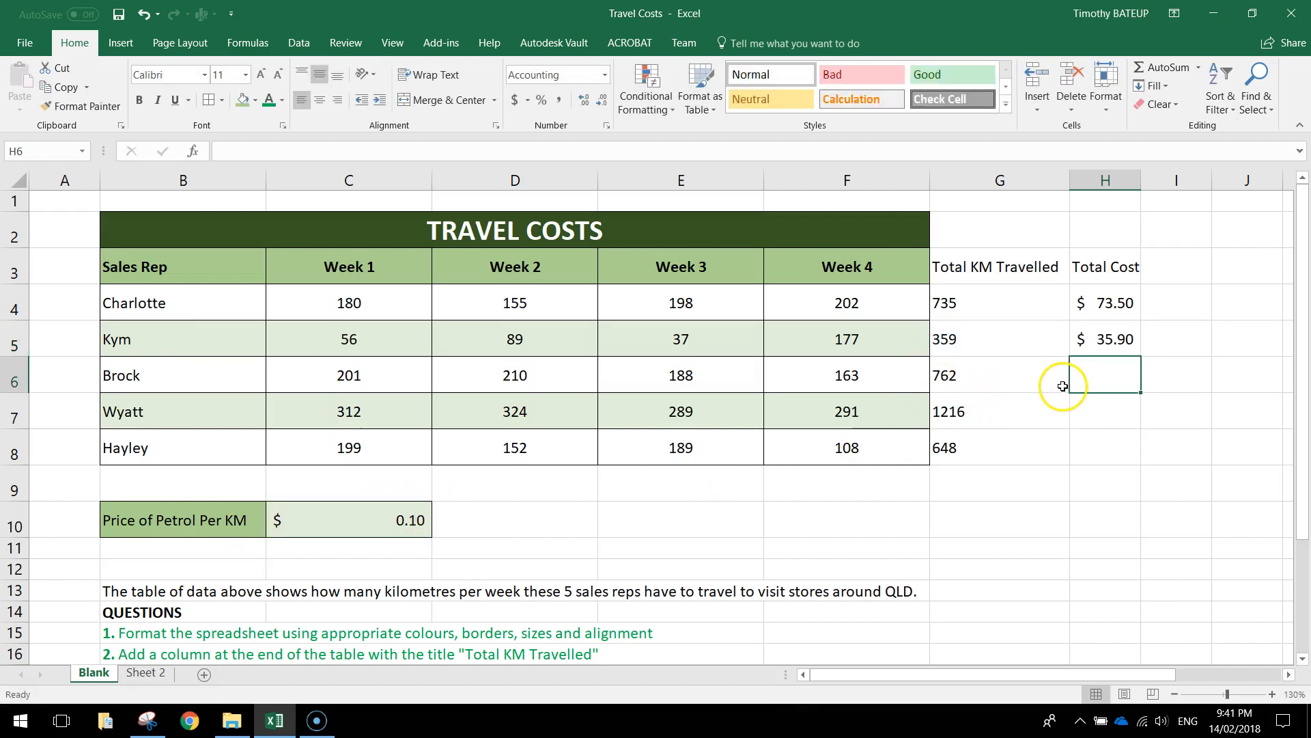
# Calculate the third sales rep's Total Cost in H6 with =G6*C10
pyautogui.write('=')
pyautogui.click(979, 377)
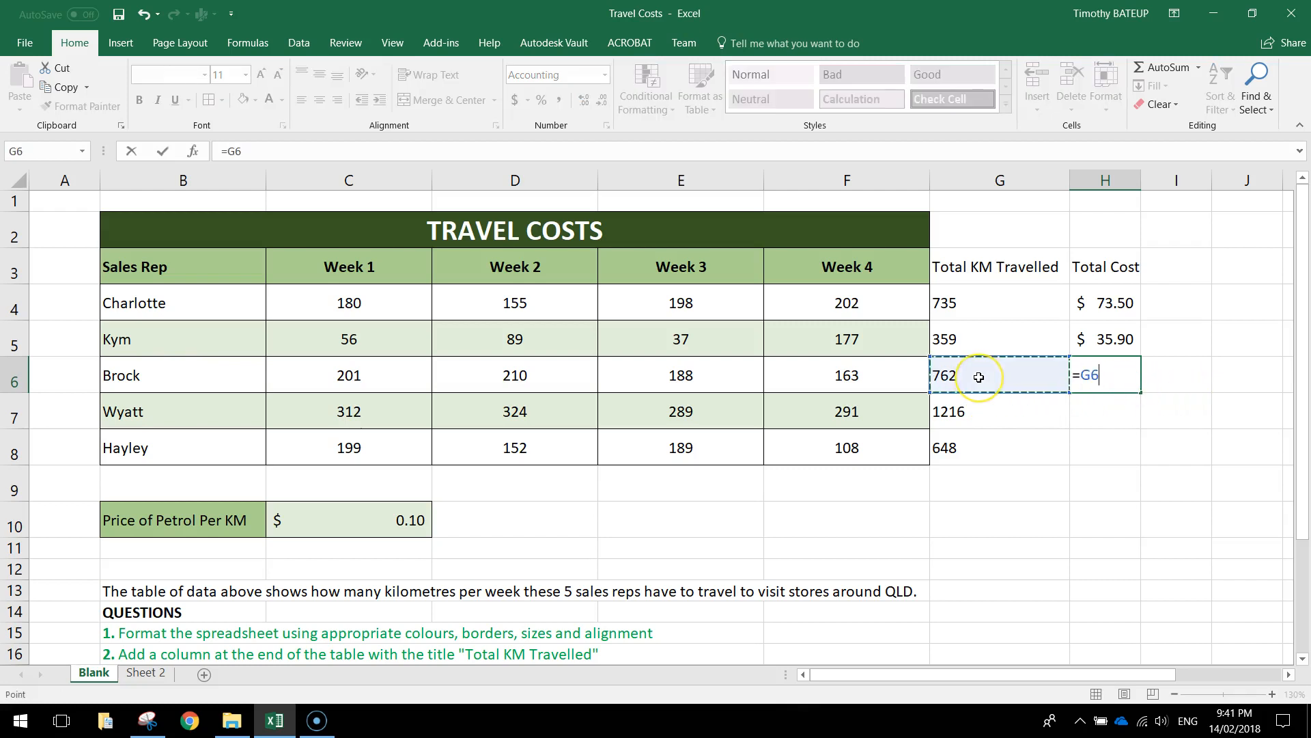
pyautogui.write('*')
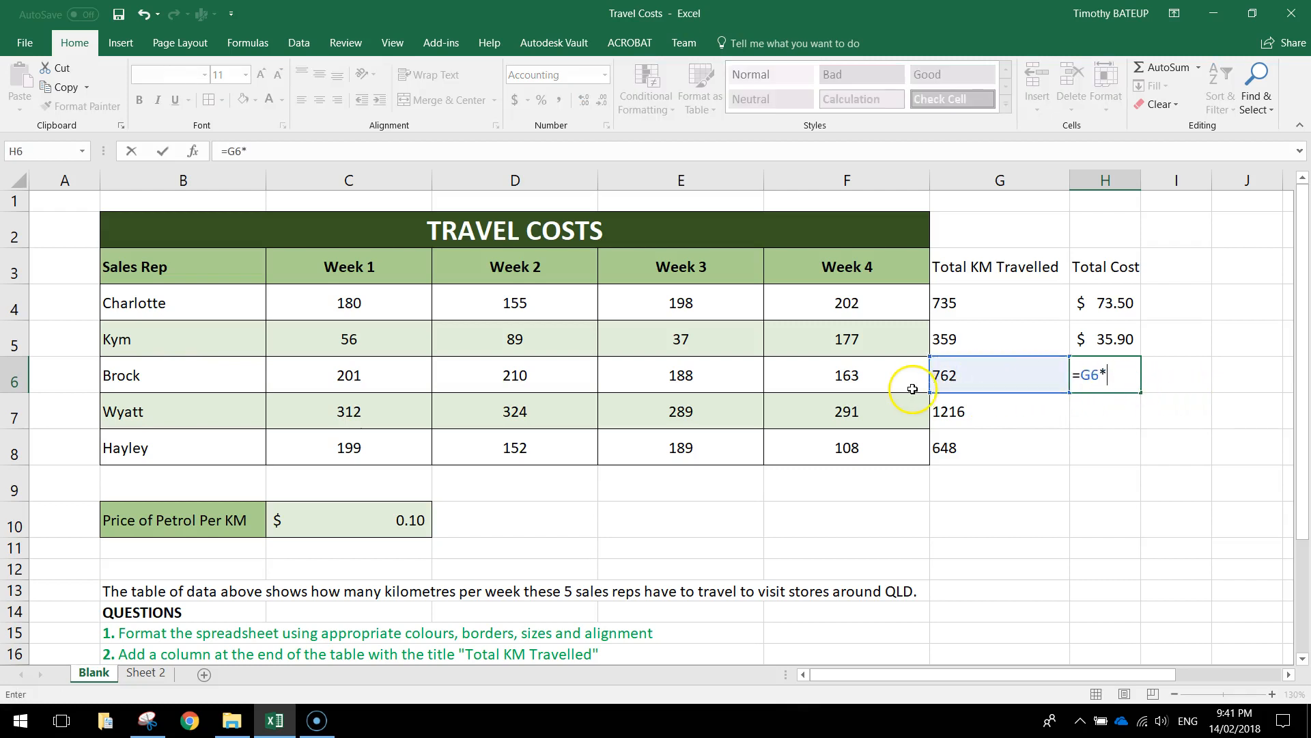
pyautogui.click(408, 523)
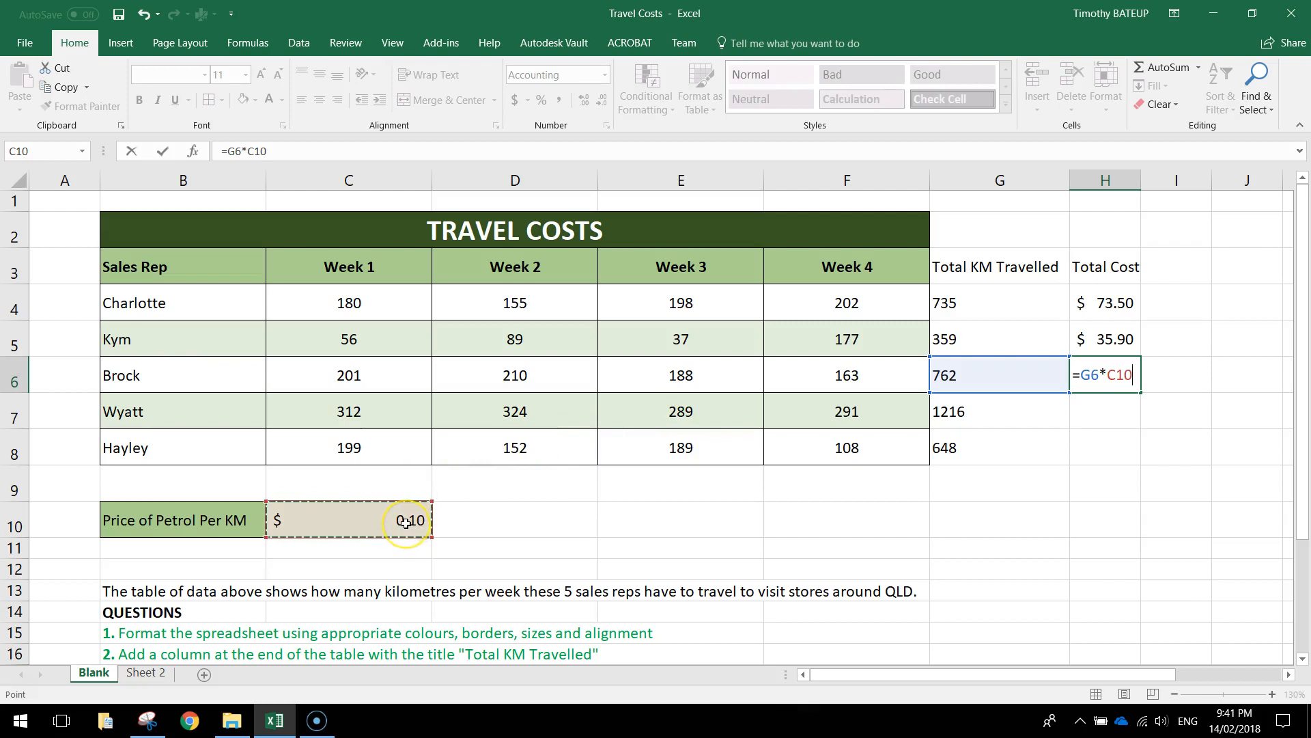
pyautogui.press('Return')
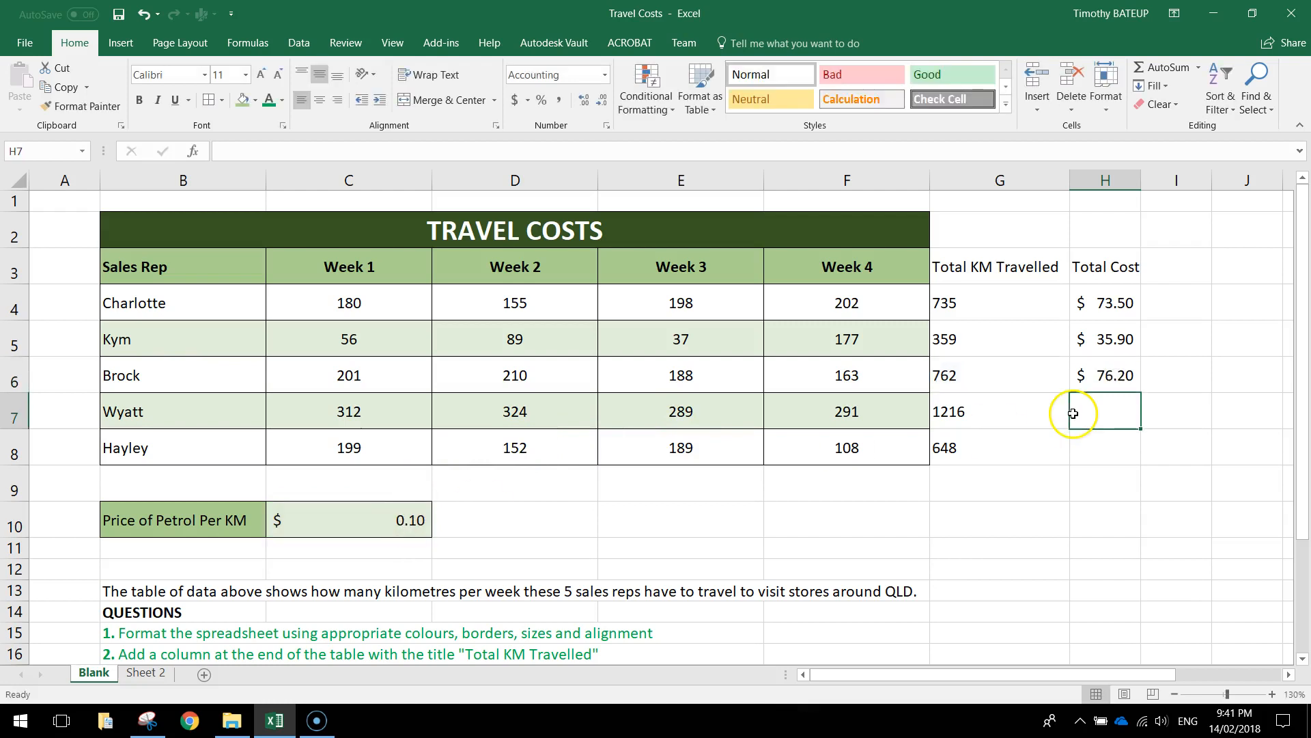
# Calculate the fourth sales rep's Total Cost in H7 with =G7*C10
pyautogui.write('=')
pyautogui.click(977, 410)
pyautogui.write('*')
pyautogui.click(410, 521)
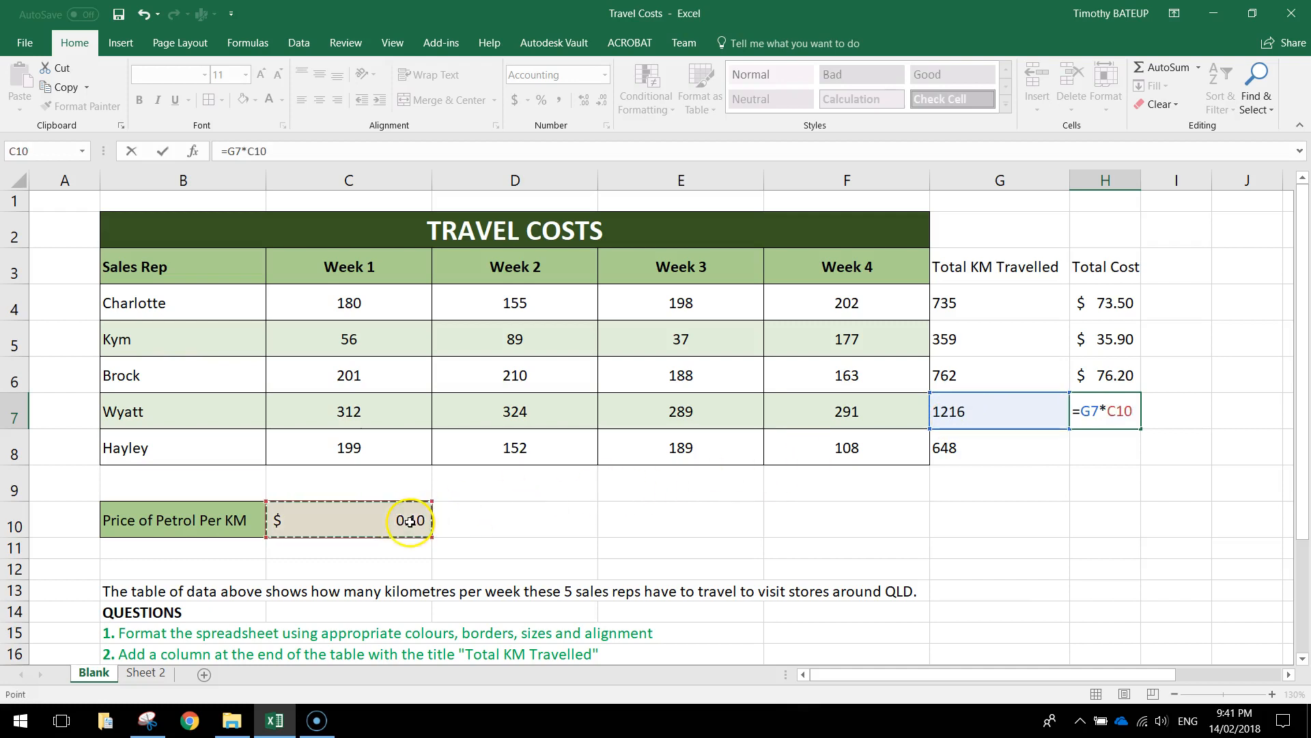
pyautogui.press('Return')
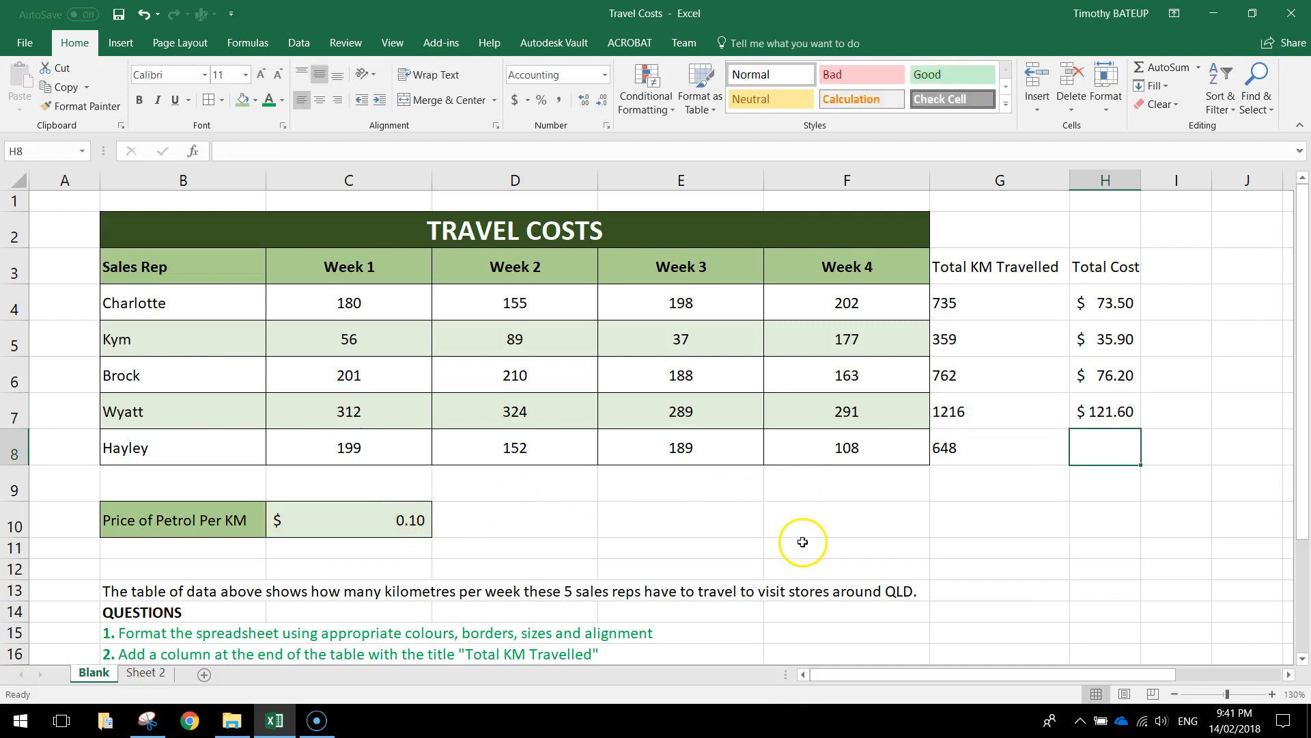
# Calculate the last sales rep's Total Cost in H8 with =G8*C10, then select the costs in H4:H8
pyautogui.write('=')
pyautogui.click(983, 448)
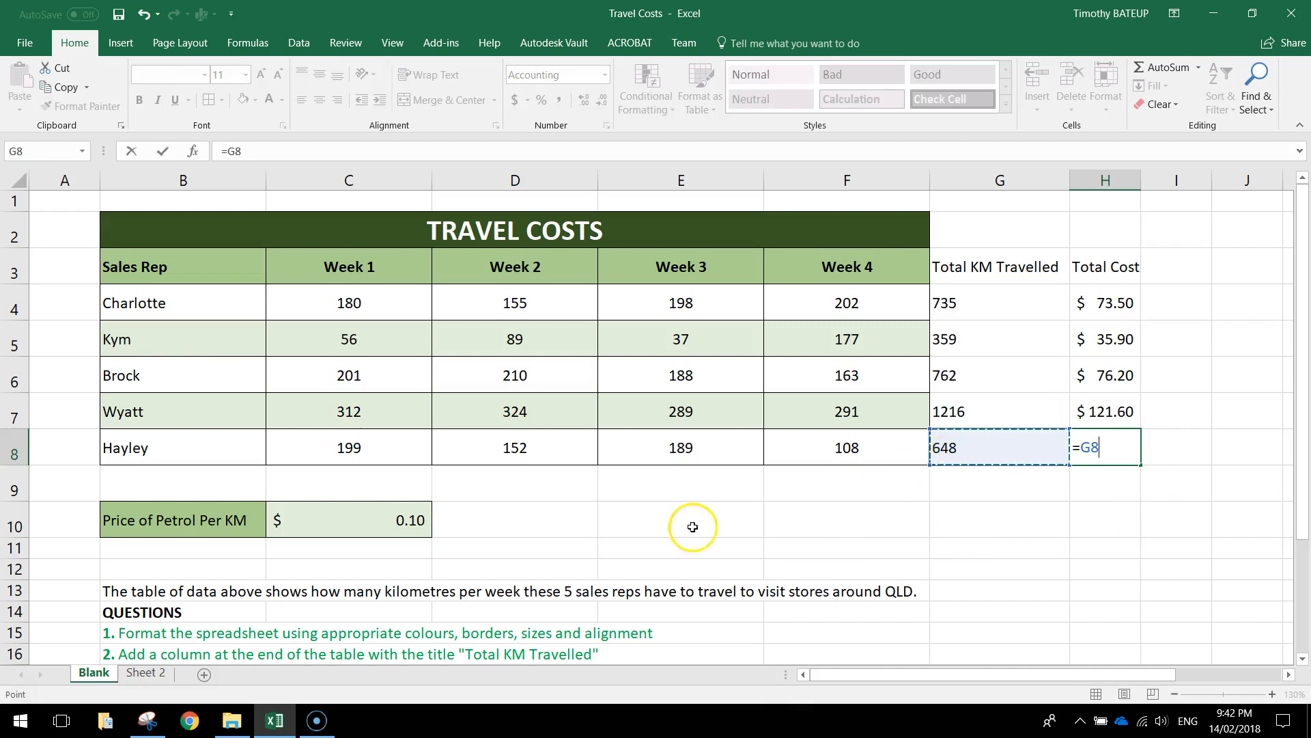
pyautogui.write('*')
pyautogui.click(388, 523)
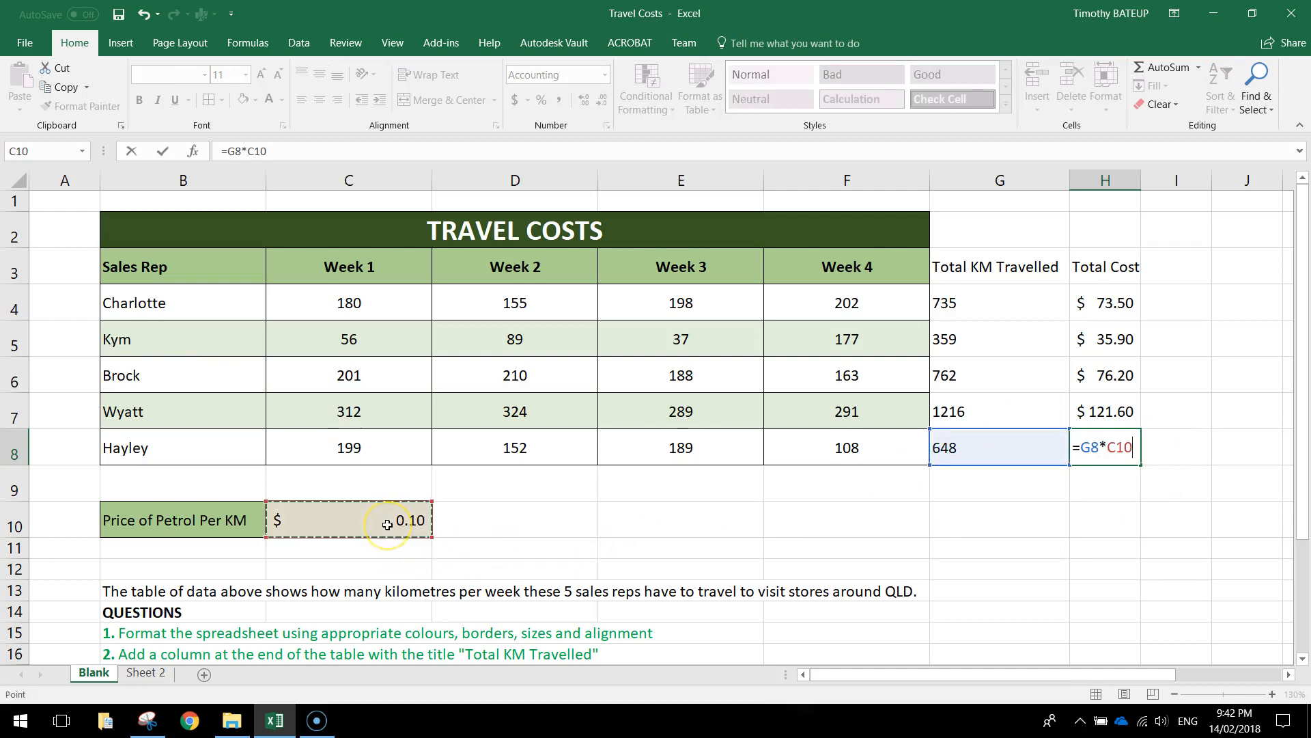
pyautogui.press('Return')
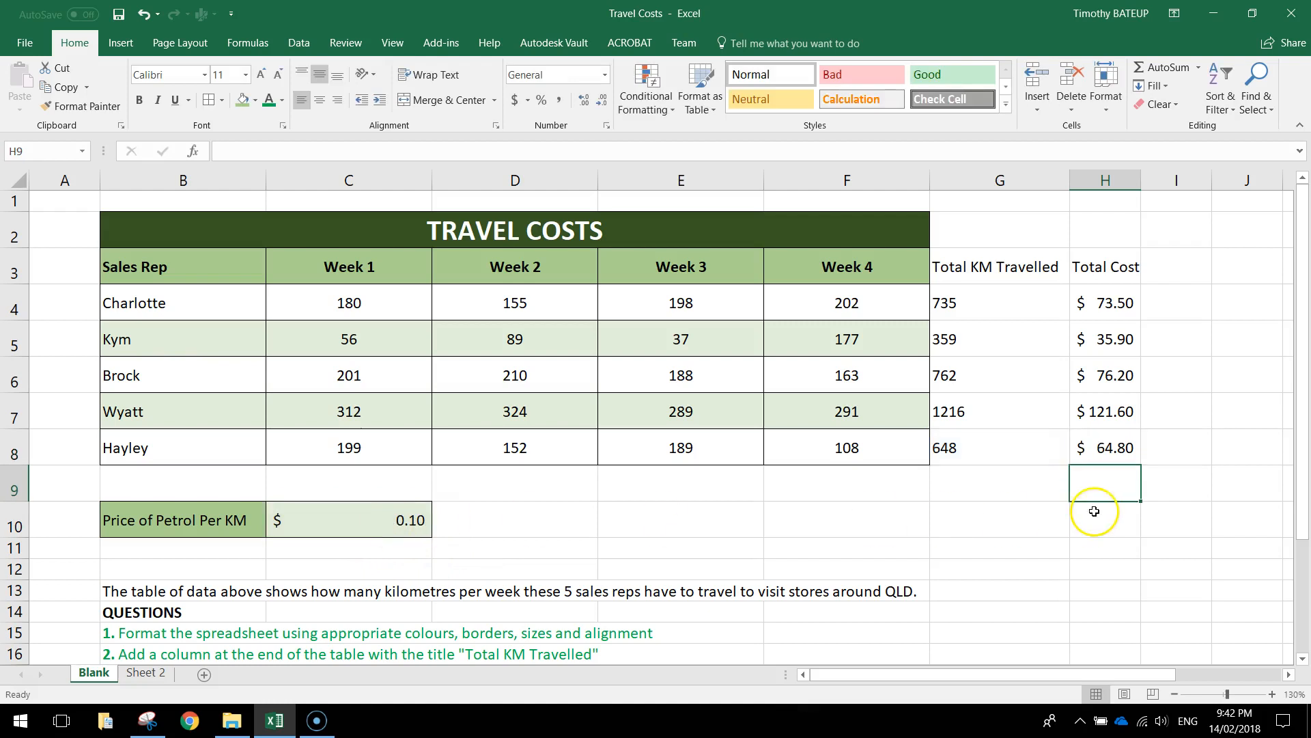
pyautogui.moveTo(1112, 301); pyautogui.dragTo(1126, 453)
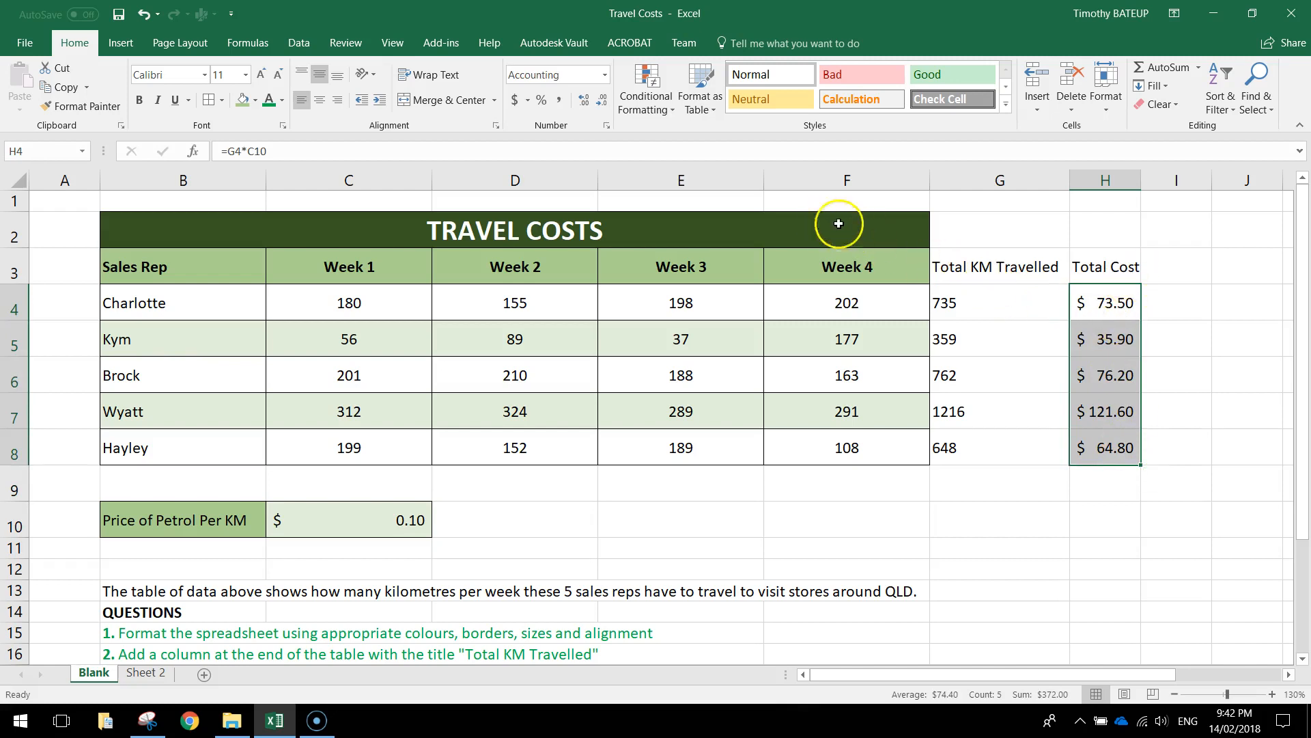
# Try the Currency format on the Total Cost values in H4:H8, and set them back to Accounting
pyautogui.click(515, 101)
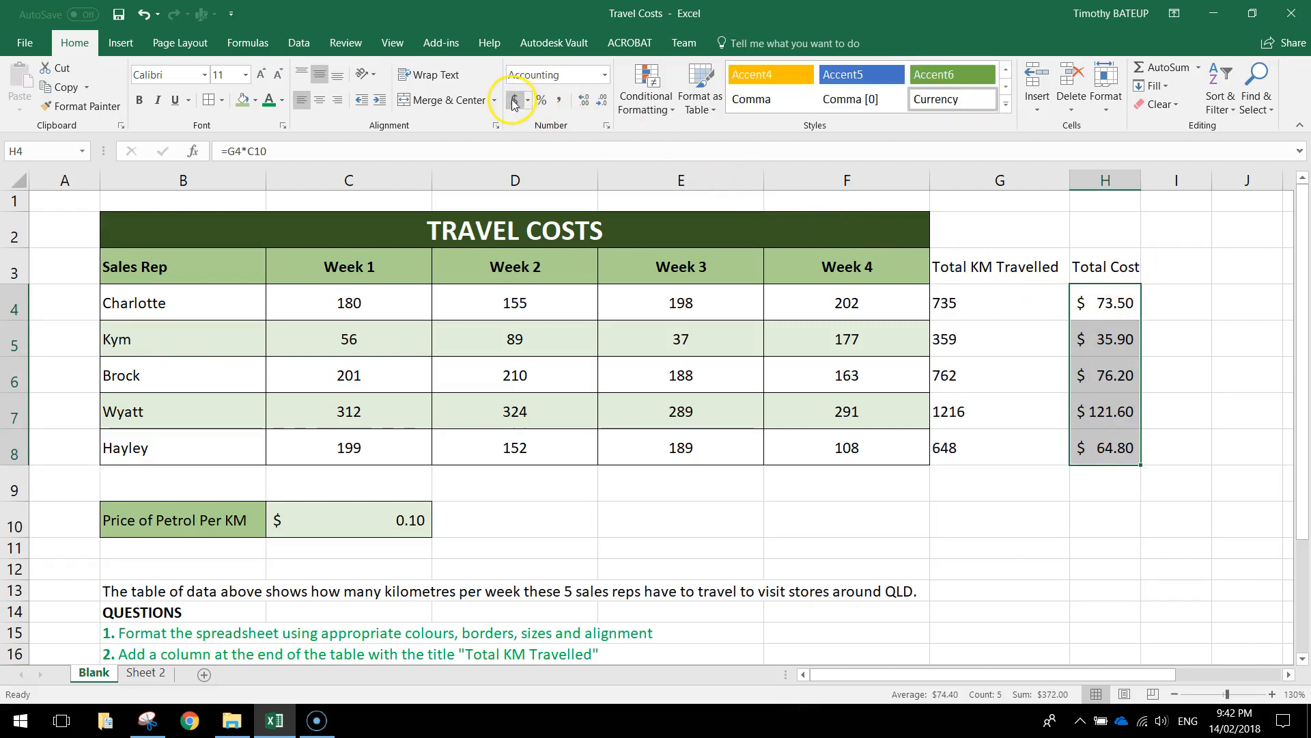
pyautogui.click(606, 75)
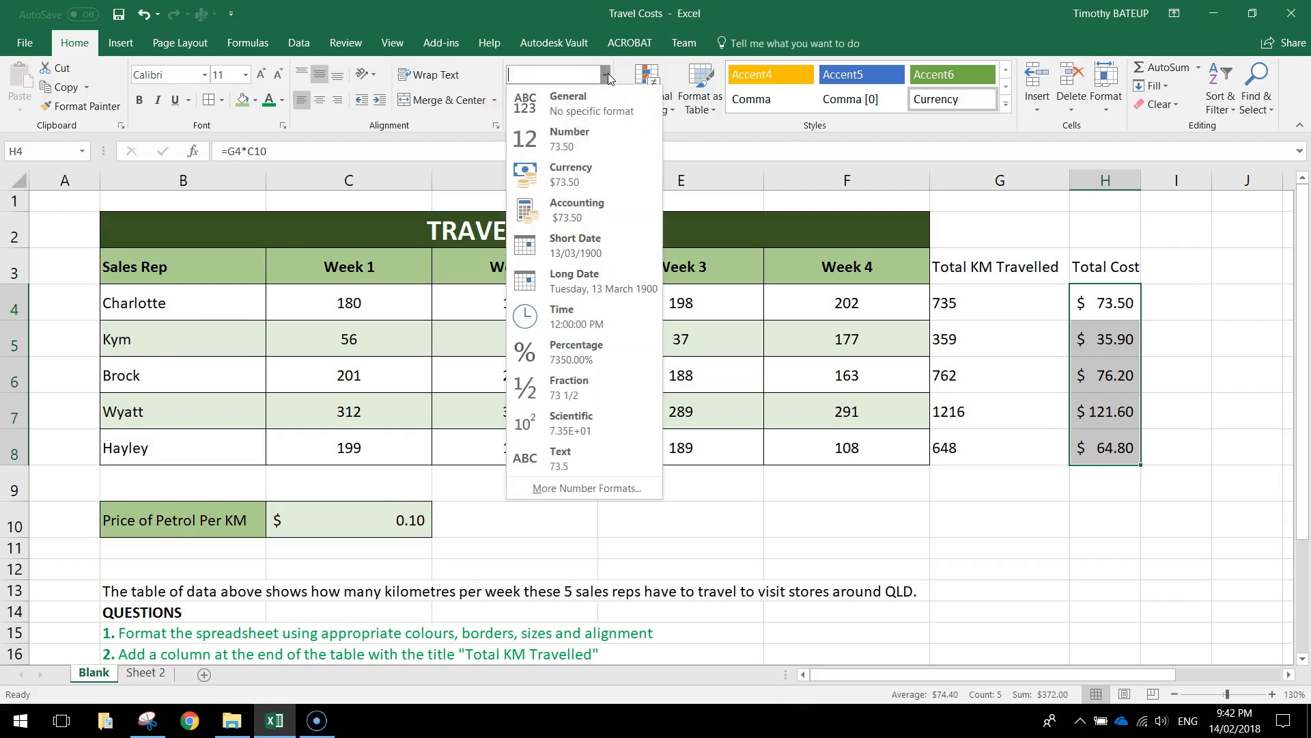
pyautogui.click(575, 174)
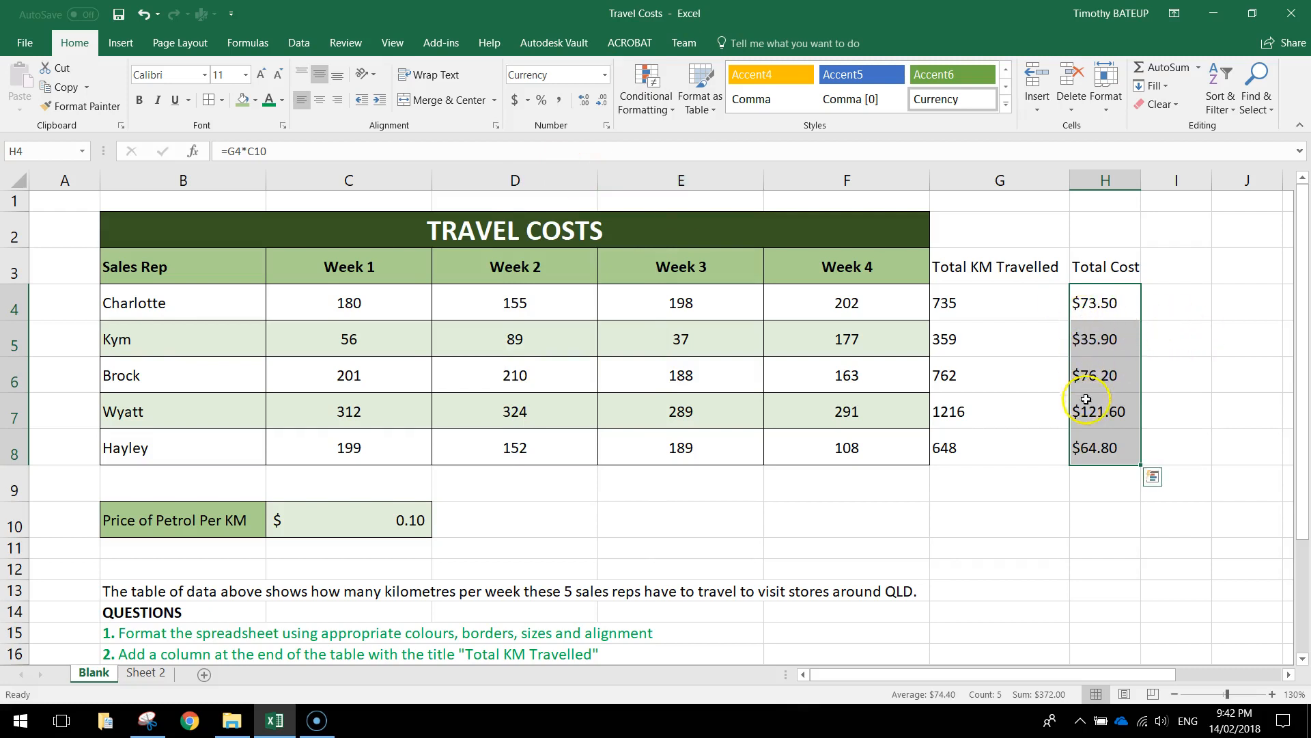
pyautogui.click(605, 75)
pyautogui.click(581, 205)
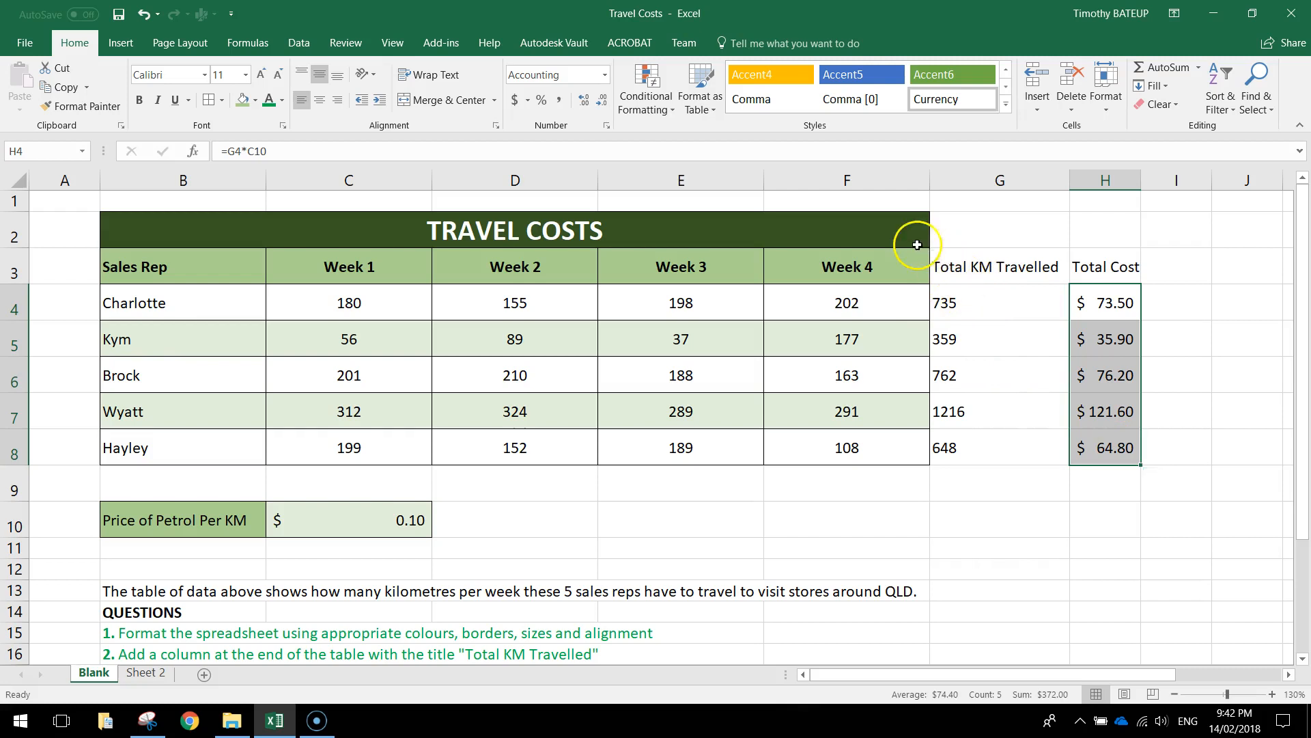
# Unmerge the TRAVEL COSTS title and merge and centre it again across B2:H2 to span the two new columns
pyautogui.click(747, 229)
pyautogui.moveTo(663, 226); pyautogui.dragTo(1100, 226)
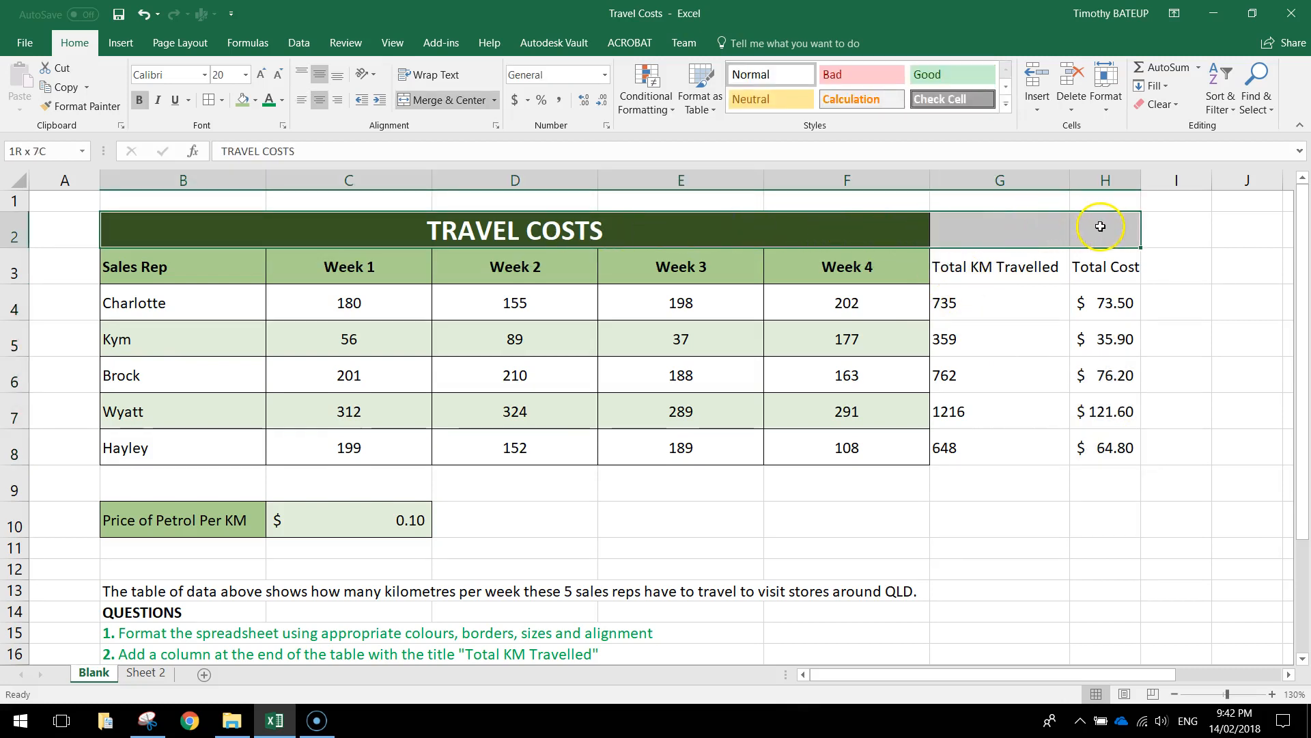
pyautogui.click(450, 101)
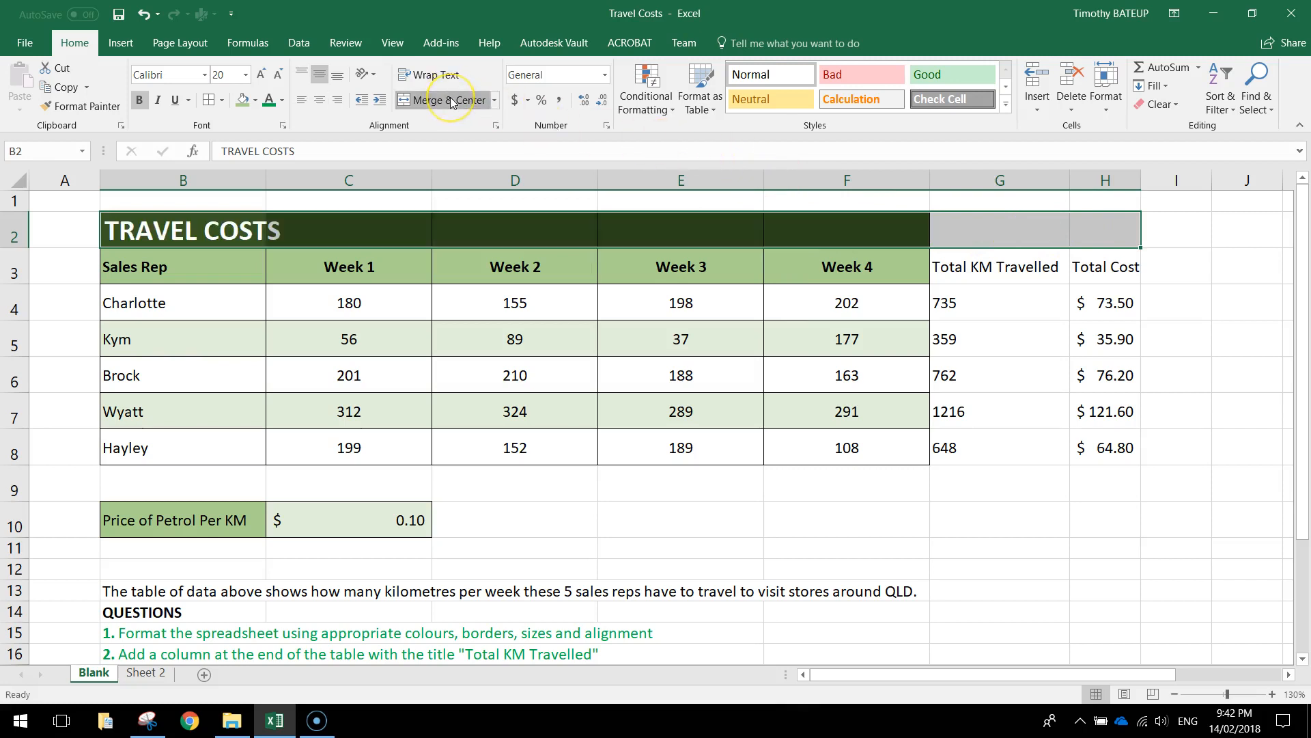
pyautogui.click(450, 101)
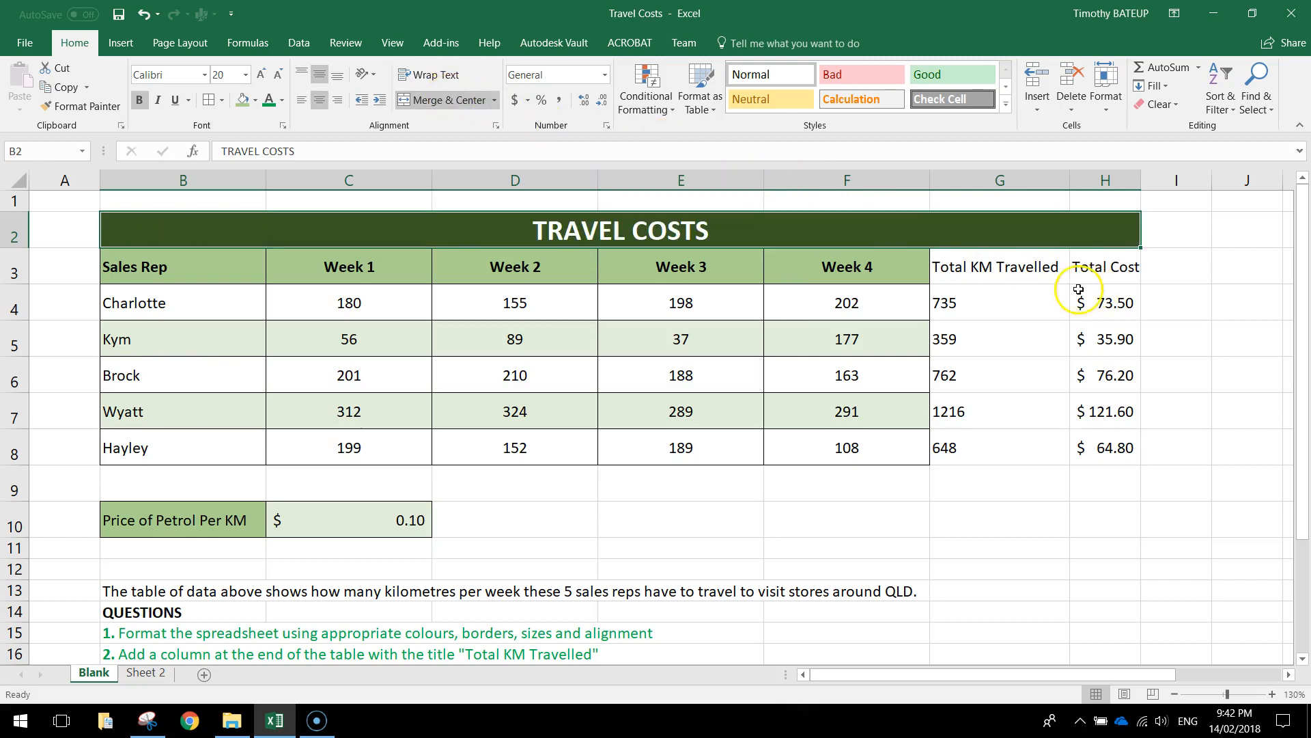
# Set the width of columns G and H to 20
pyautogui.moveTo(977, 180); pyautogui.dragTo(1094, 179)
pyautogui.rightClick(1093, 179)
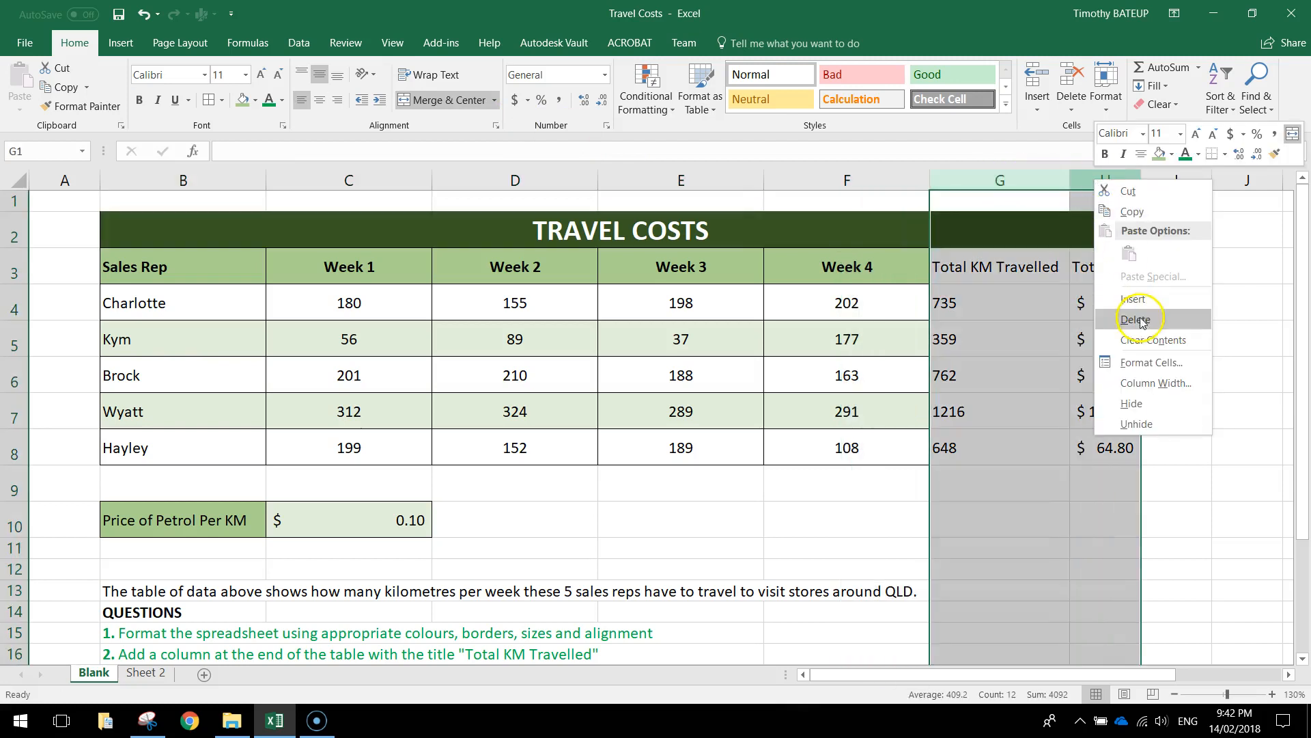
pyautogui.click(1158, 385)
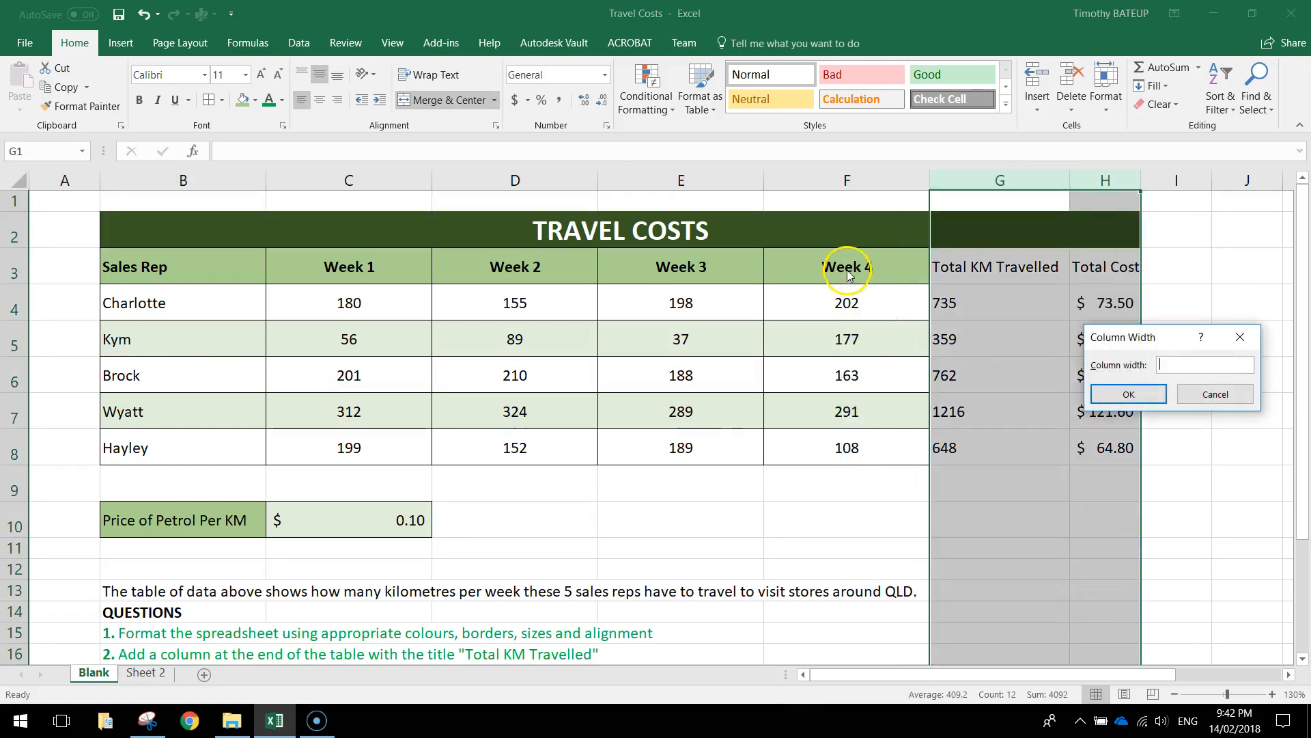
pyautogui.write('20')
pyautogui.press('Return')
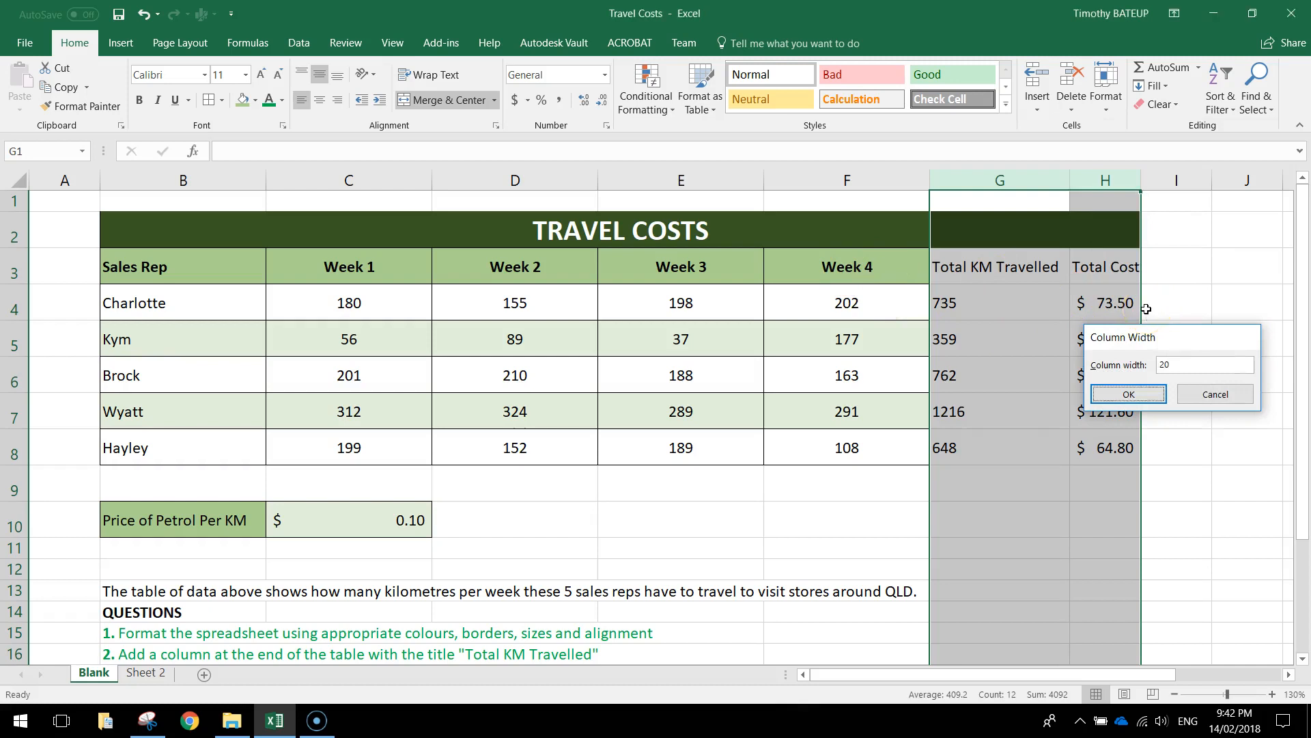
pyautogui.click(1146, 309)
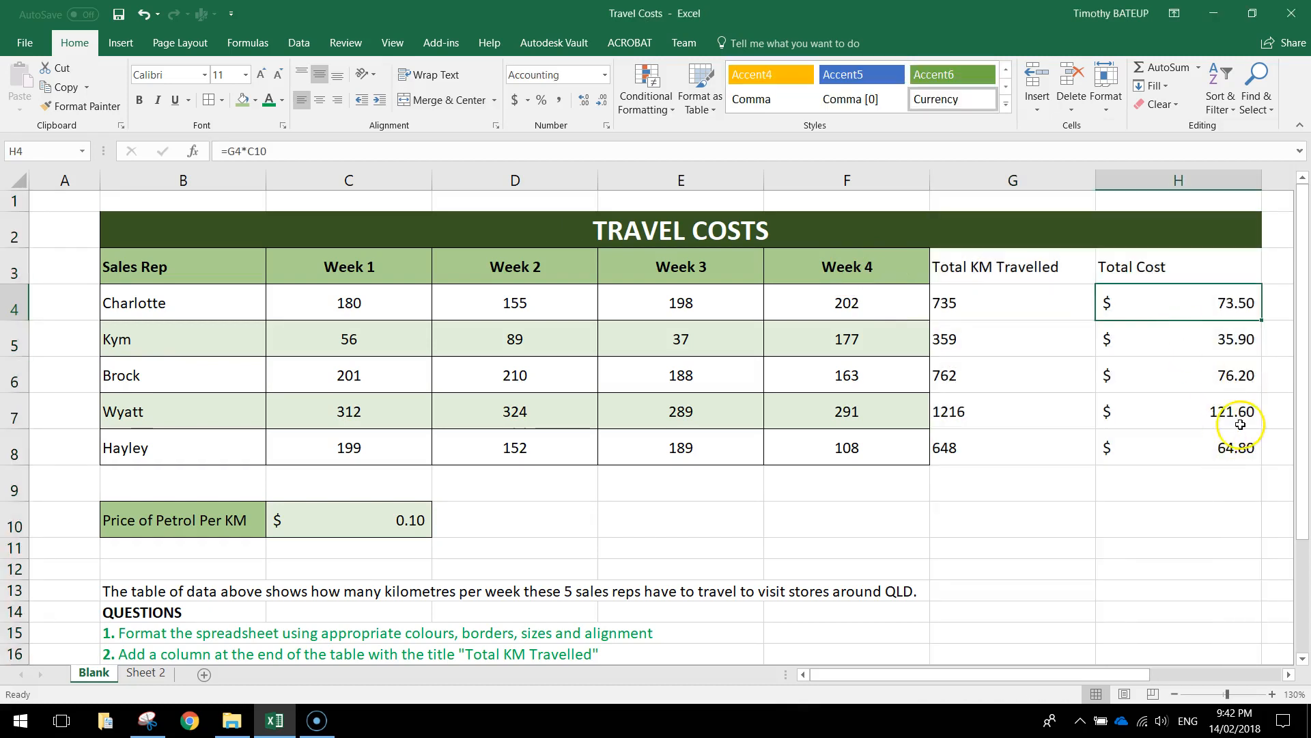
# Check the column width setting of the Week 4 column without changing it
pyautogui.rightClick(881, 182)
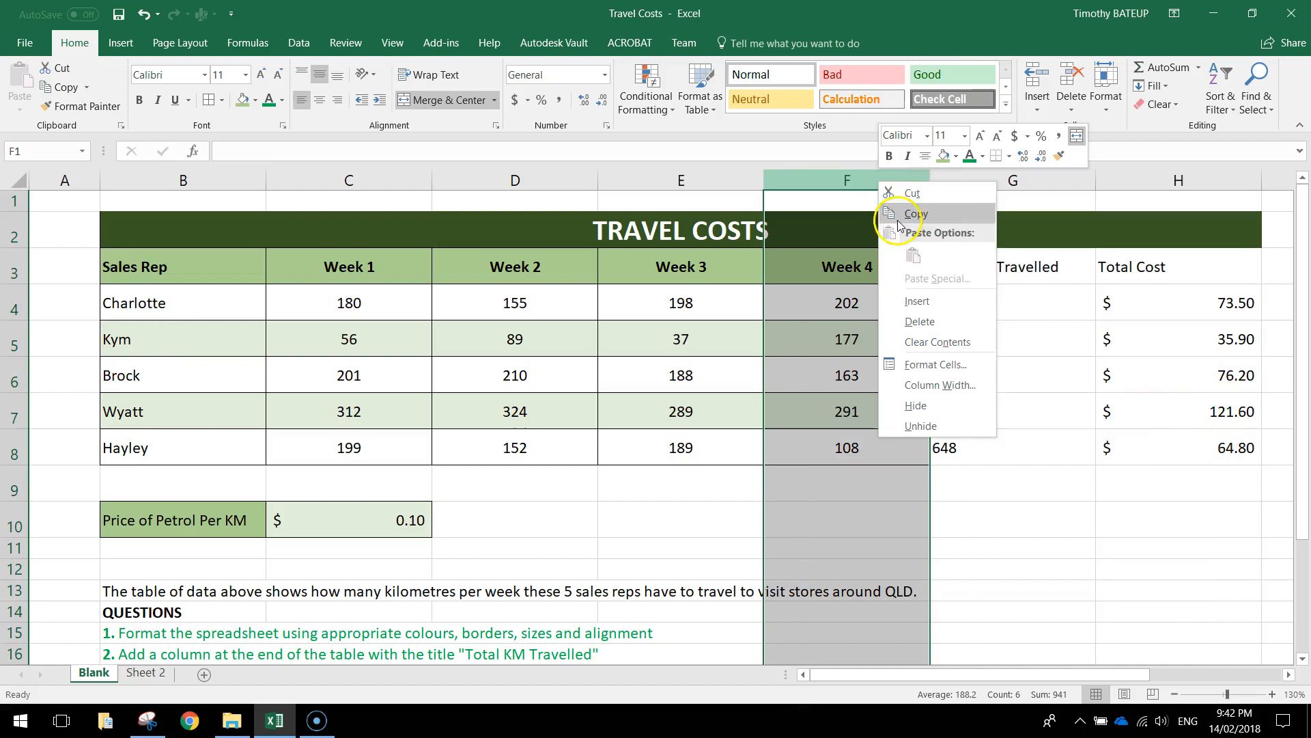
pyautogui.click(941, 384)
pyautogui.click(988, 389)
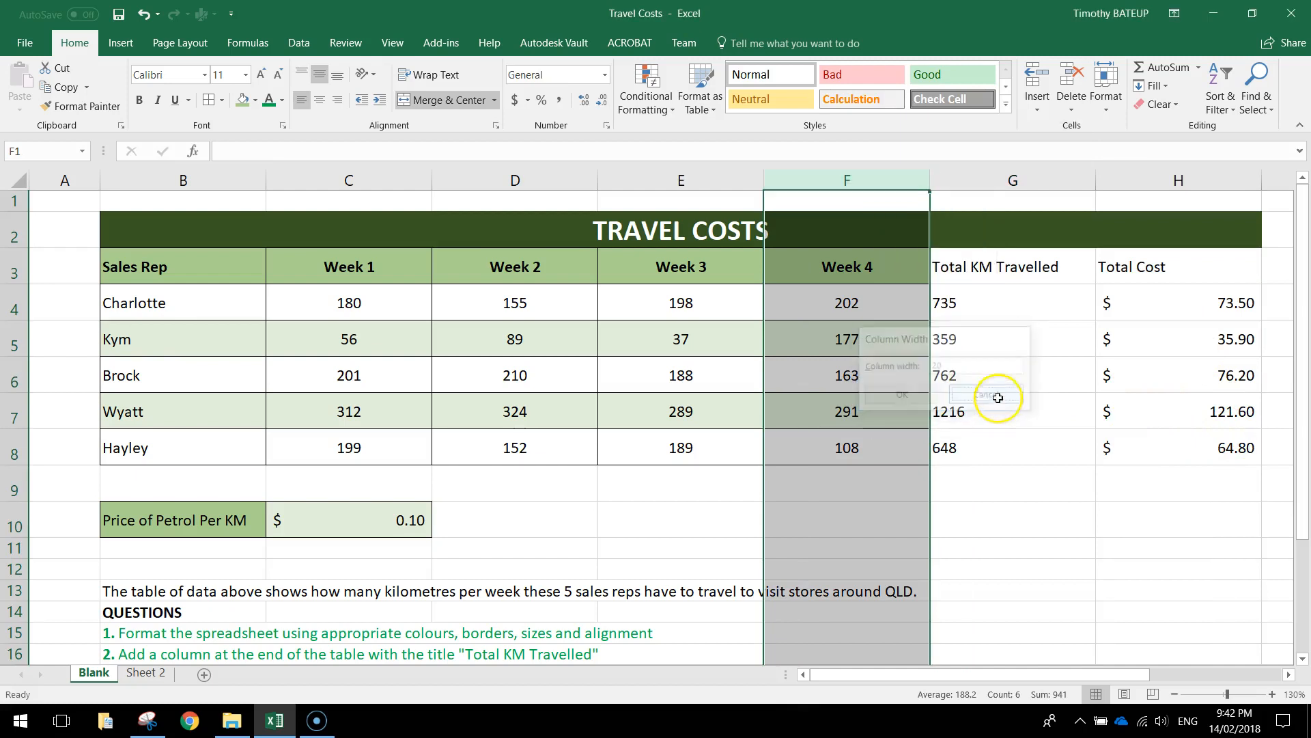
pyautogui.click(1042, 324)
# Give the headings in G3:H3 the other headings' green fill, bold and centring, and centre the totals in G4:G8
pyautogui.moveTo(965, 266); pyautogui.dragTo(1124, 265)
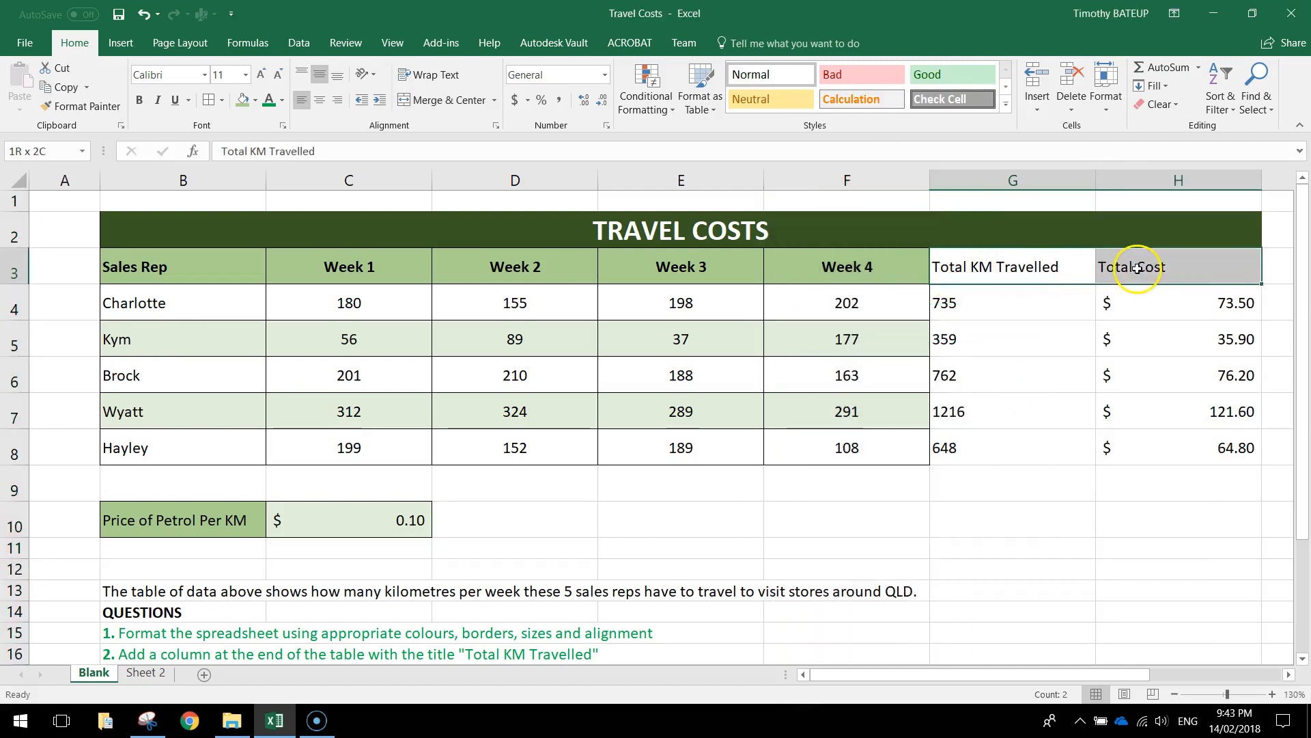
pyautogui.click(256, 101)
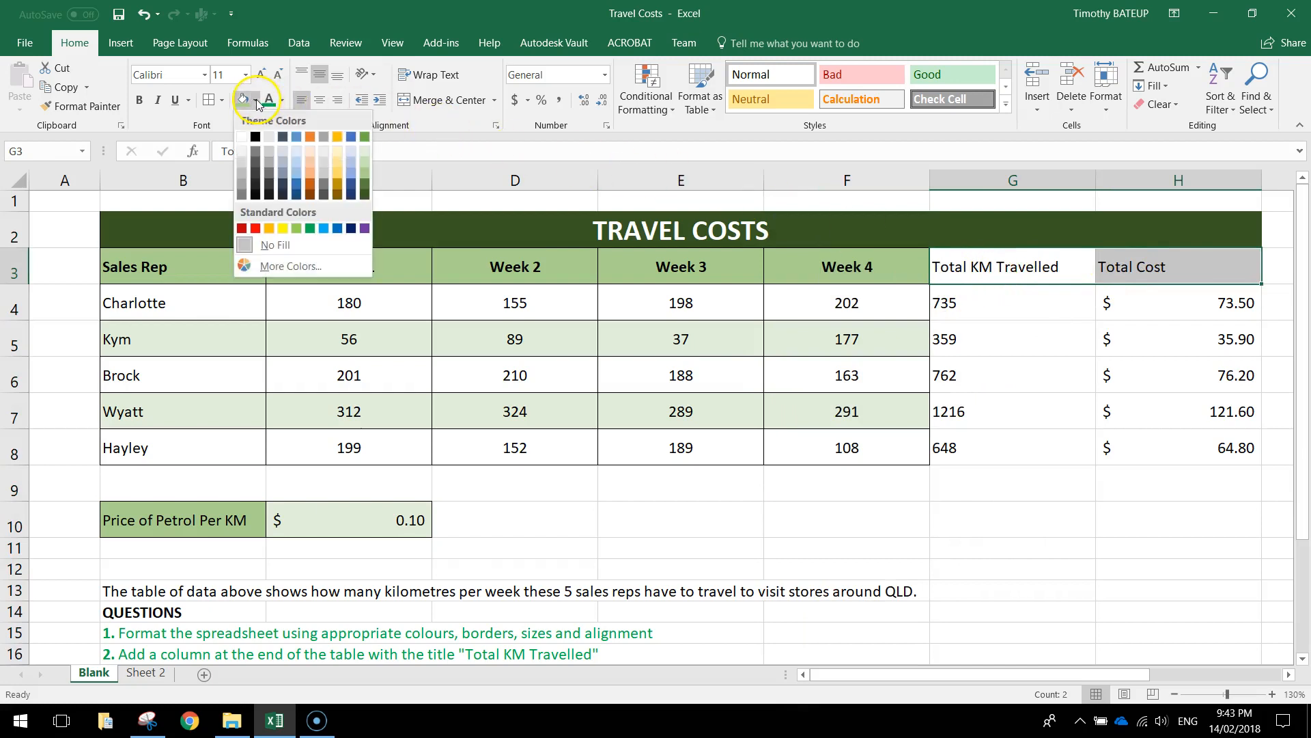
pyautogui.click(367, 173)
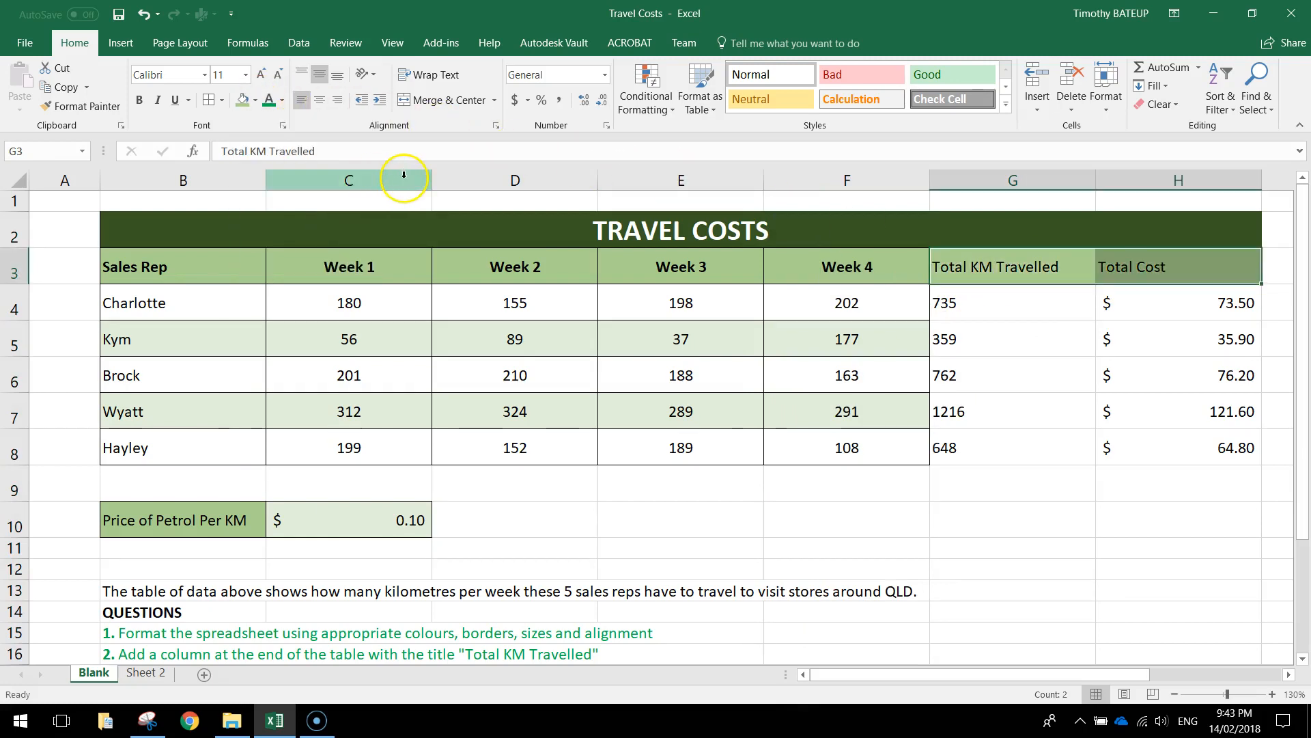
pyautogui.click(140, 100)
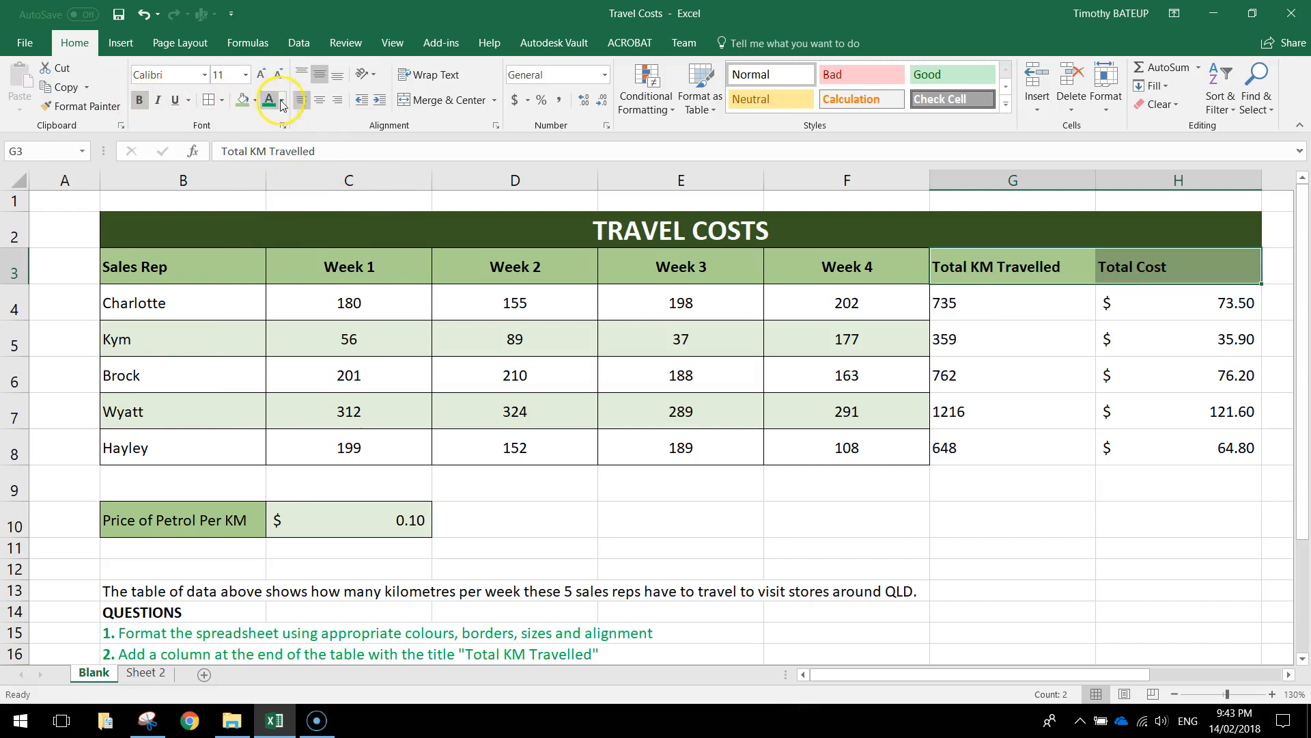
pyautogui.click(319, 100)
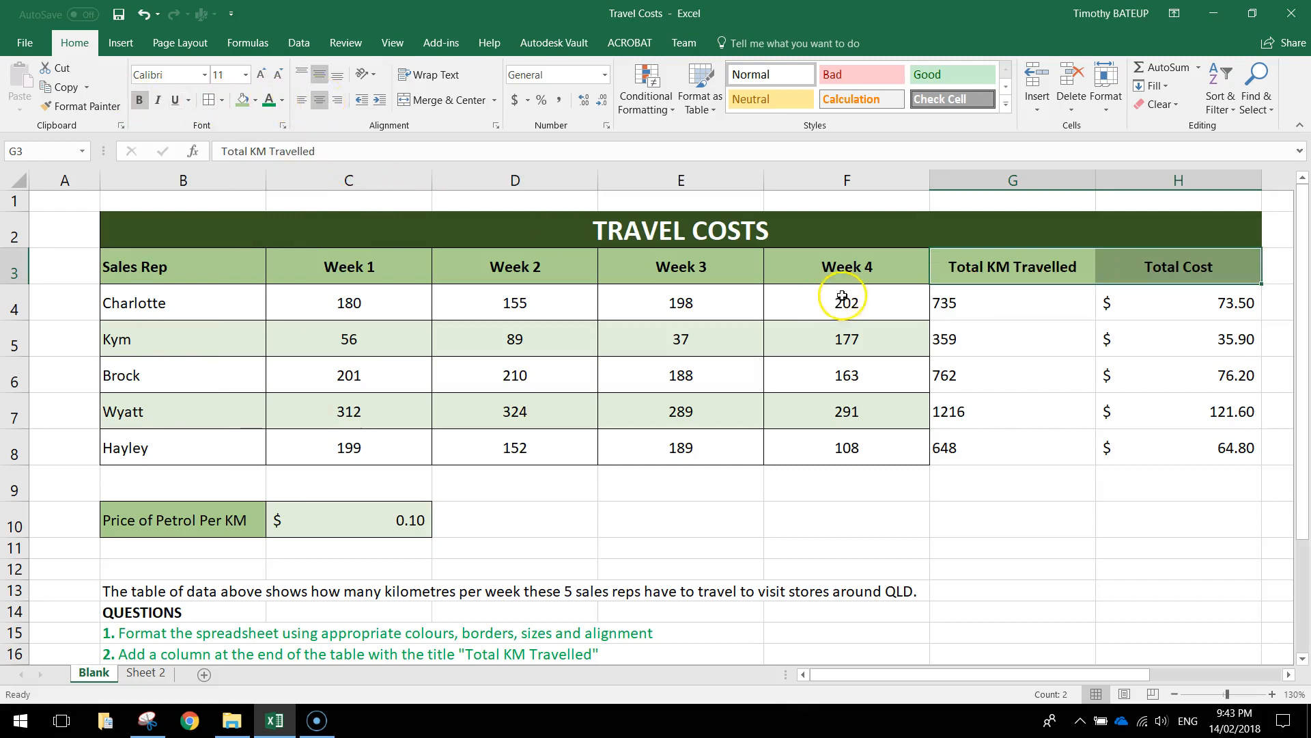
pyautogui.moveTo(982, 302); pyautogui.dragTo(956, 448)
pyautogui.click(323, 106)
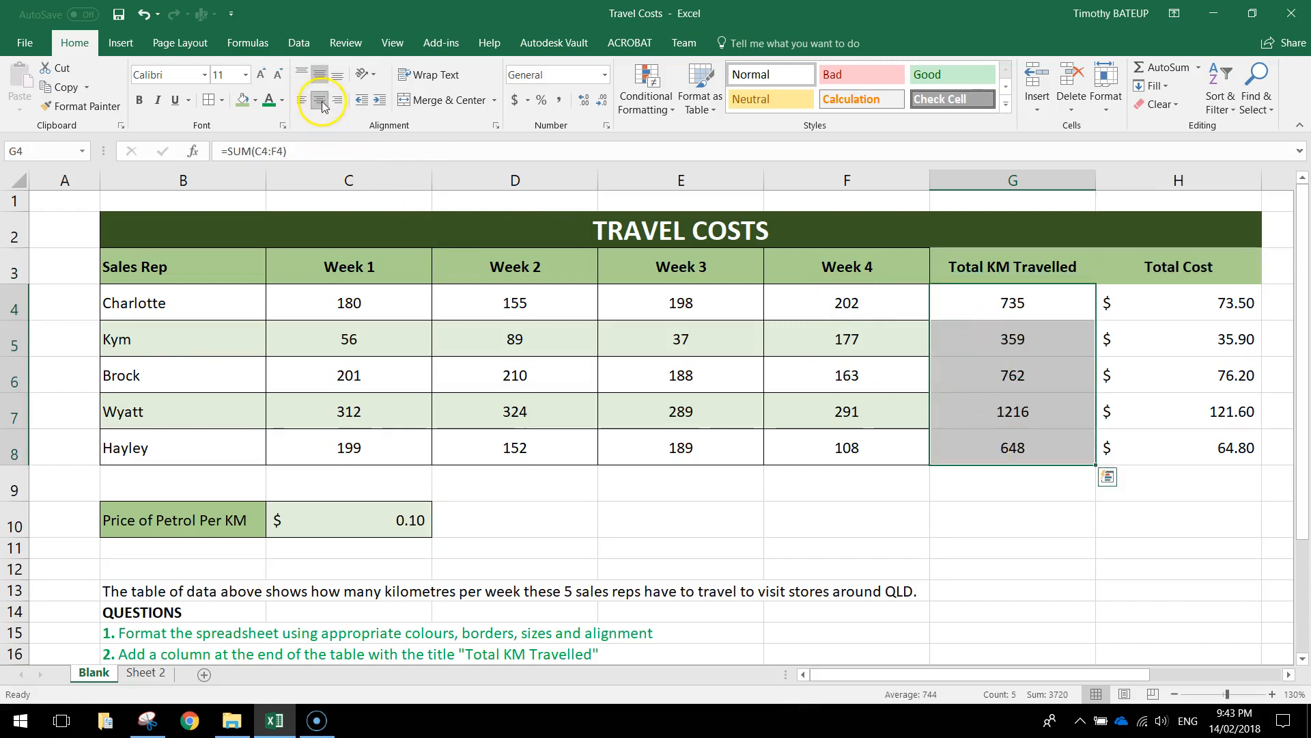
# Apply All Borders to the whole travel costs table, B2:H8
pyautogui.moveTo(1002, 274); pyautogui.dragTo(1194, 441)
pyautogui.moveTo(1059, 219); pyautogui.dragTo(1106, 444)
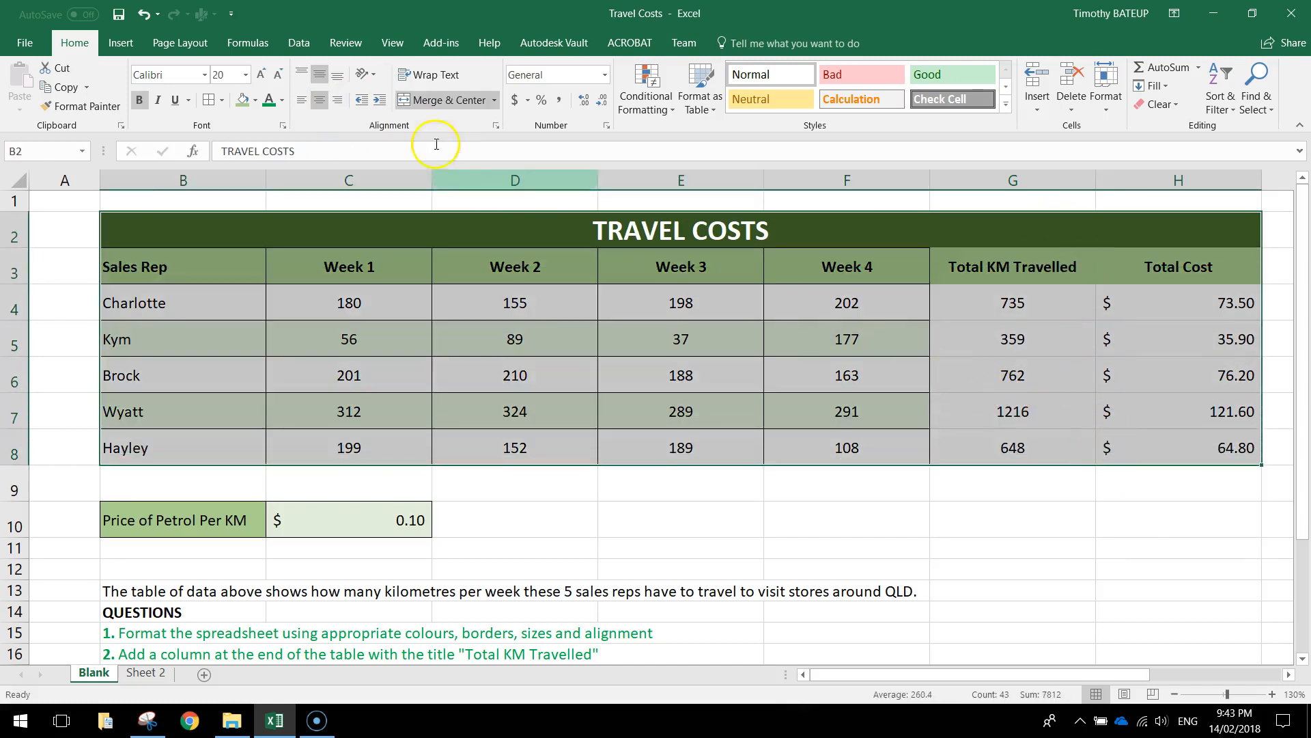
pyautogui.click(220, 102)
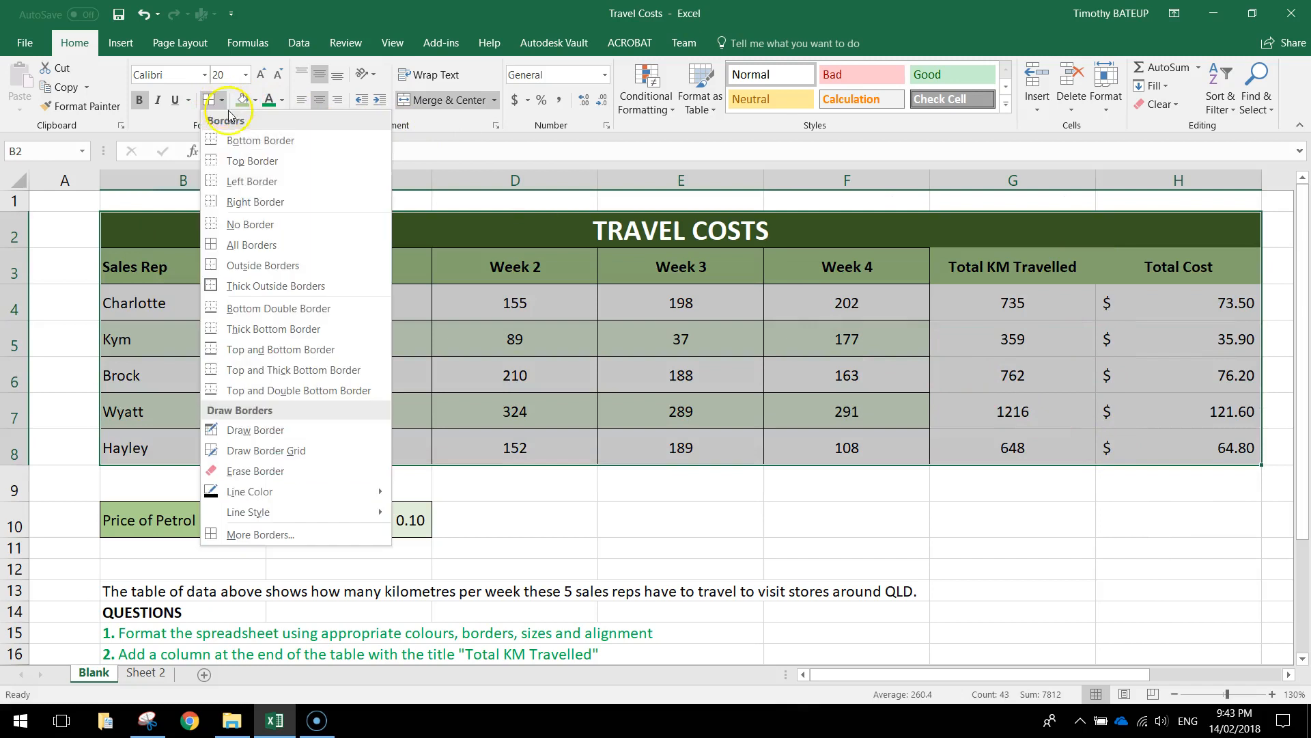
pyautogui.click(270, 242)
pyautogui.click(1145, 509)
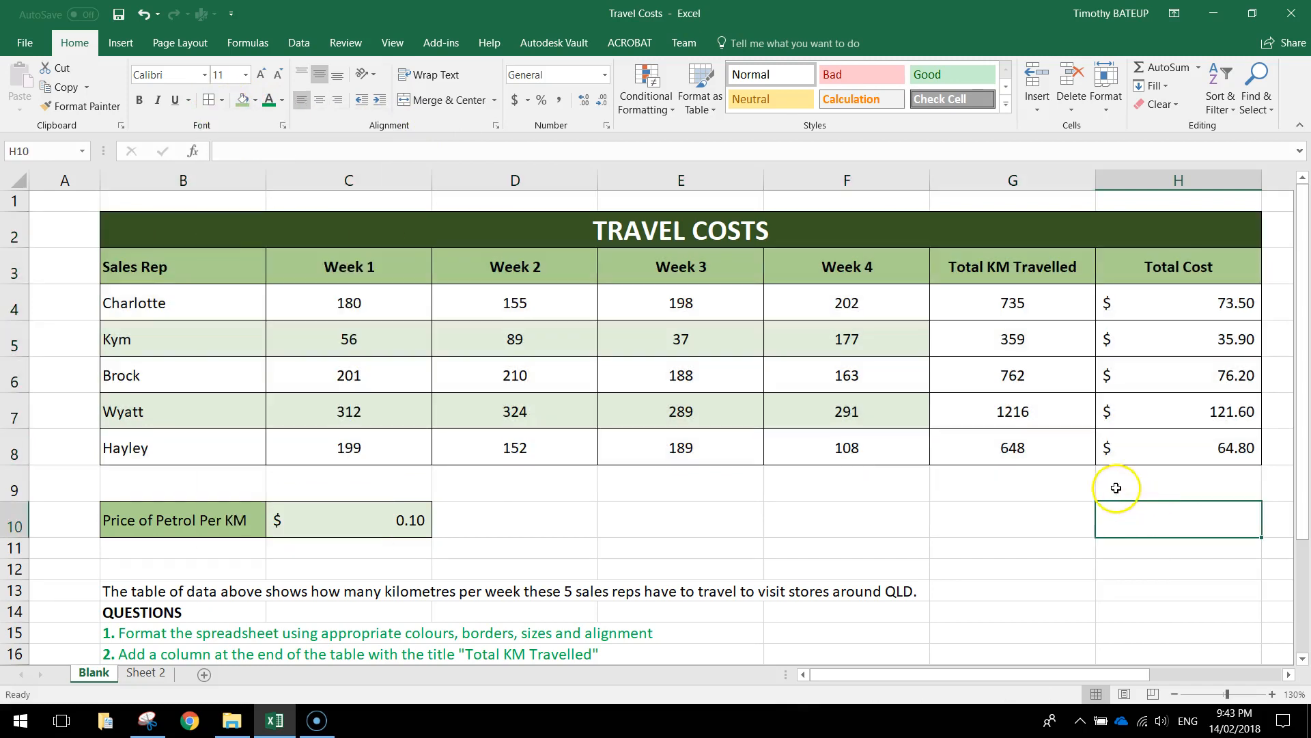
# Fill G5:H5 and G7:H7 with the light green used in the table's alternating rows
pyautogui.moveTo(1080, 345); pyautogui.dragTo(1134, 340)
pyautogui.moveTo(1113, 410); pyautogui.dragTo(1039, 410)
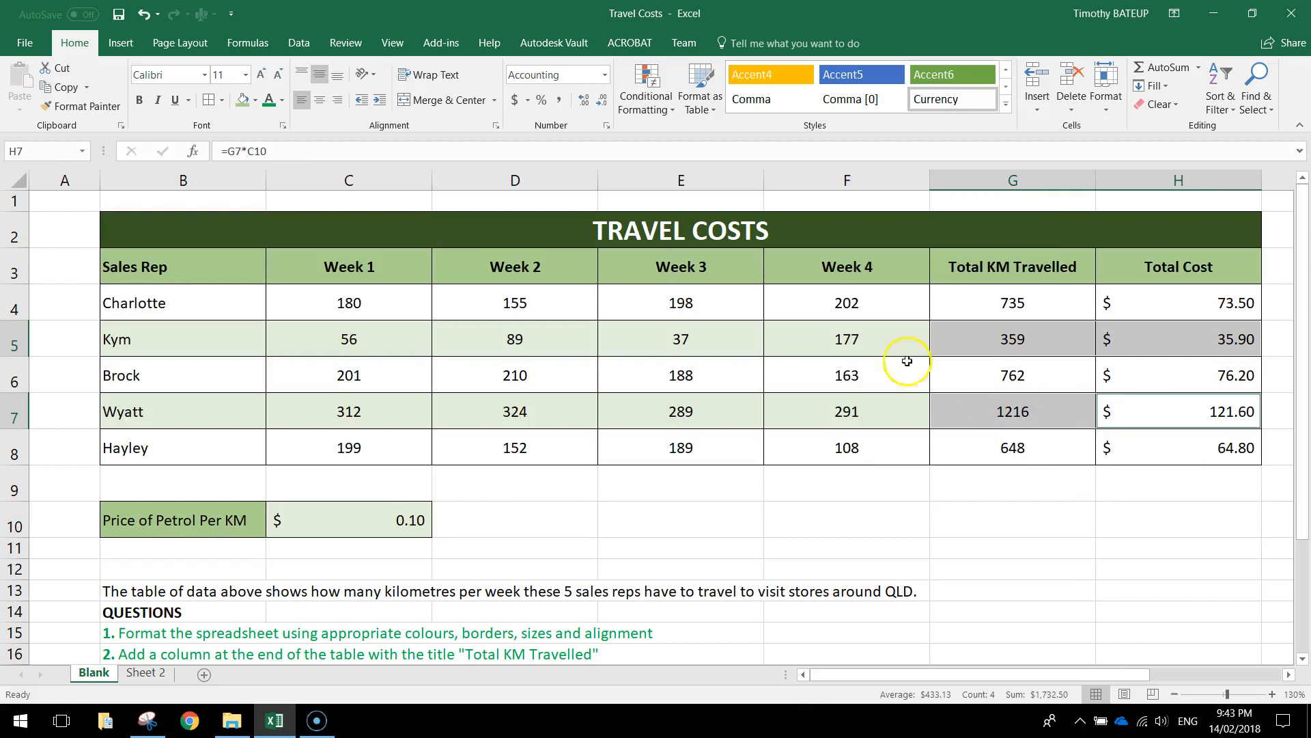
pyautogui.click(255, 100)
pyautogui.click(323, 224)
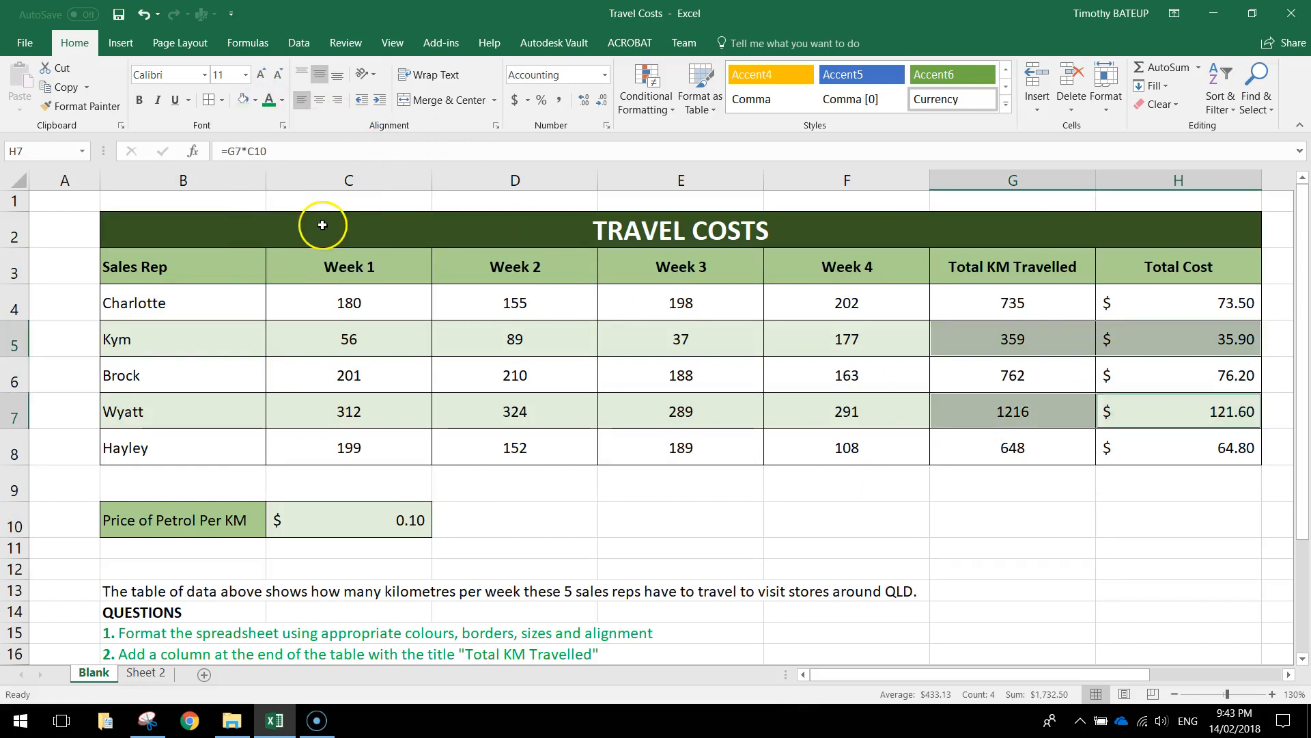
pyautogui.click(912, 574)
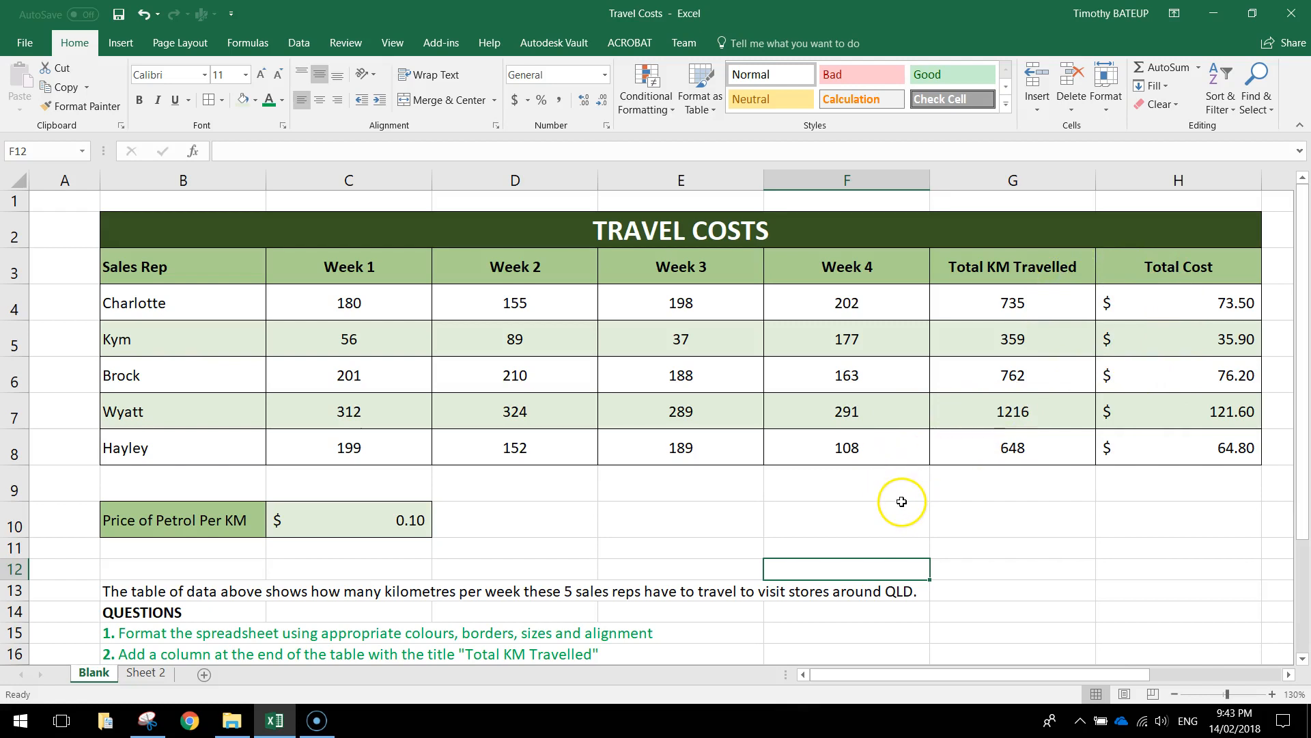
# Mark question 6 in B20 as finished with the green font colour
pyautogui.scroll(-1, 901, 498)
pyautogui.click(123, 646)
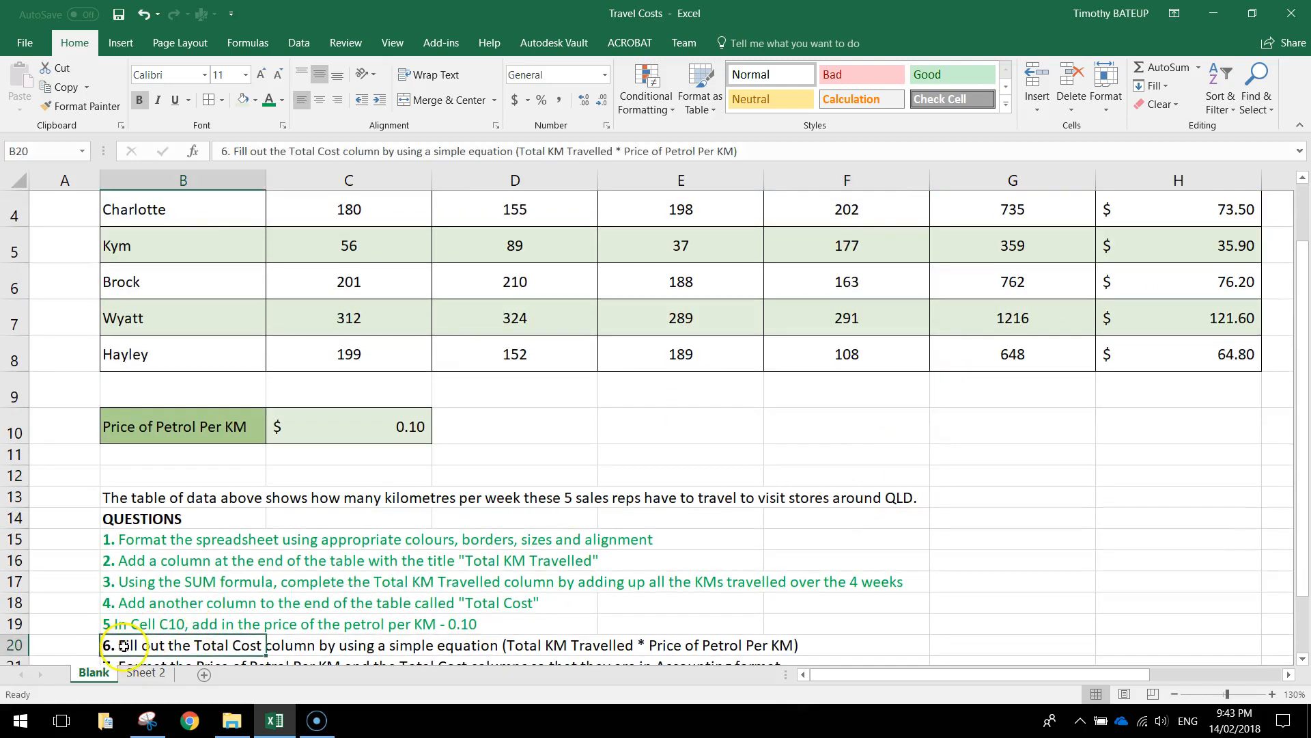
pyautogui.click(264, 104)
# Review the Accounting formatting in the table and mark question 7 in B21 with the green font colour
pyautogui.scroll(-1, 351, 382)
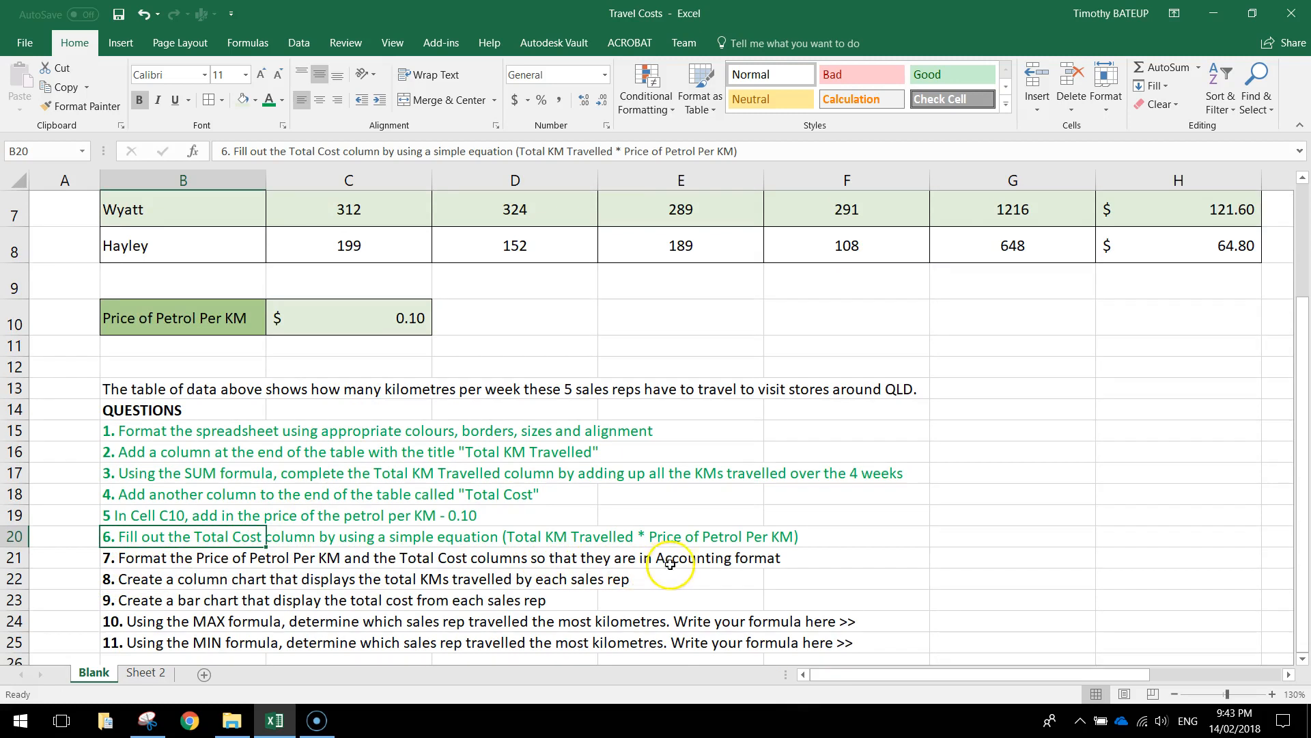
pyautogui.scroll(2, 745, 564)
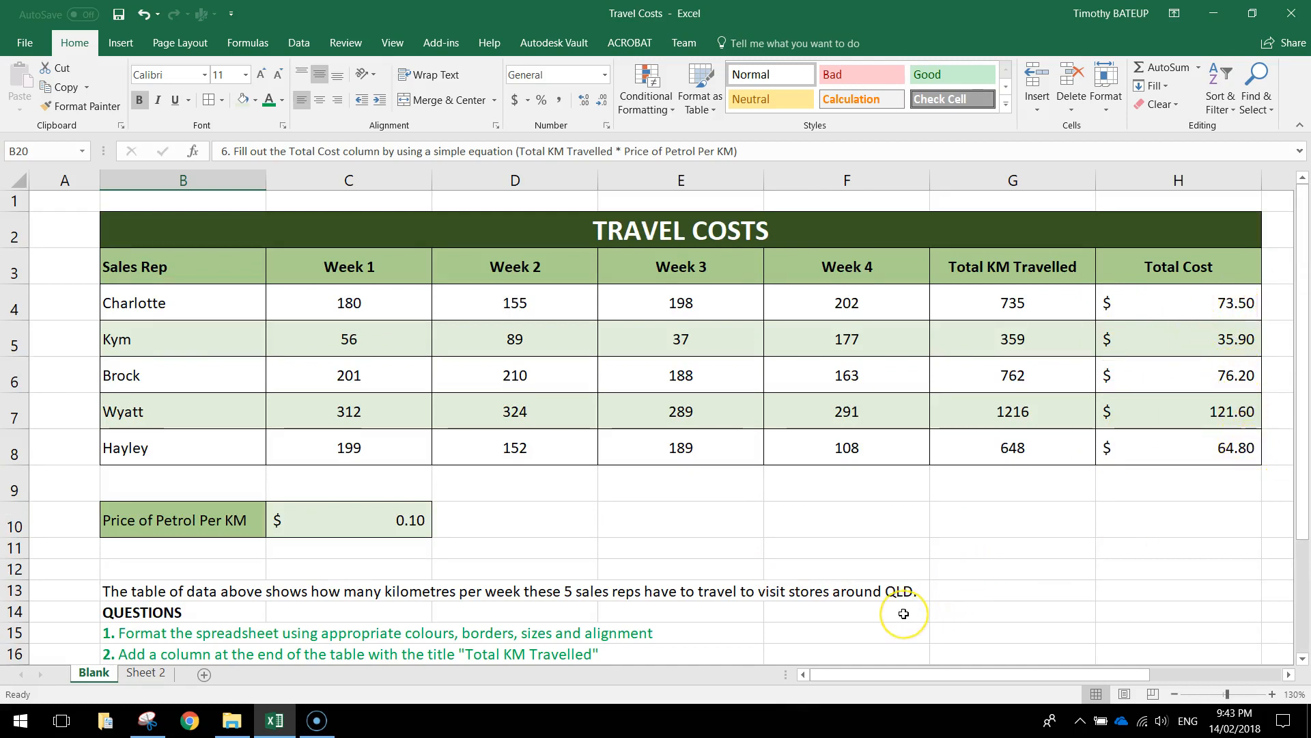
pyautogui.scroll(-2, 903, 614)
pyautogui.click(116, 557)
pyautogui.click(269, 101)
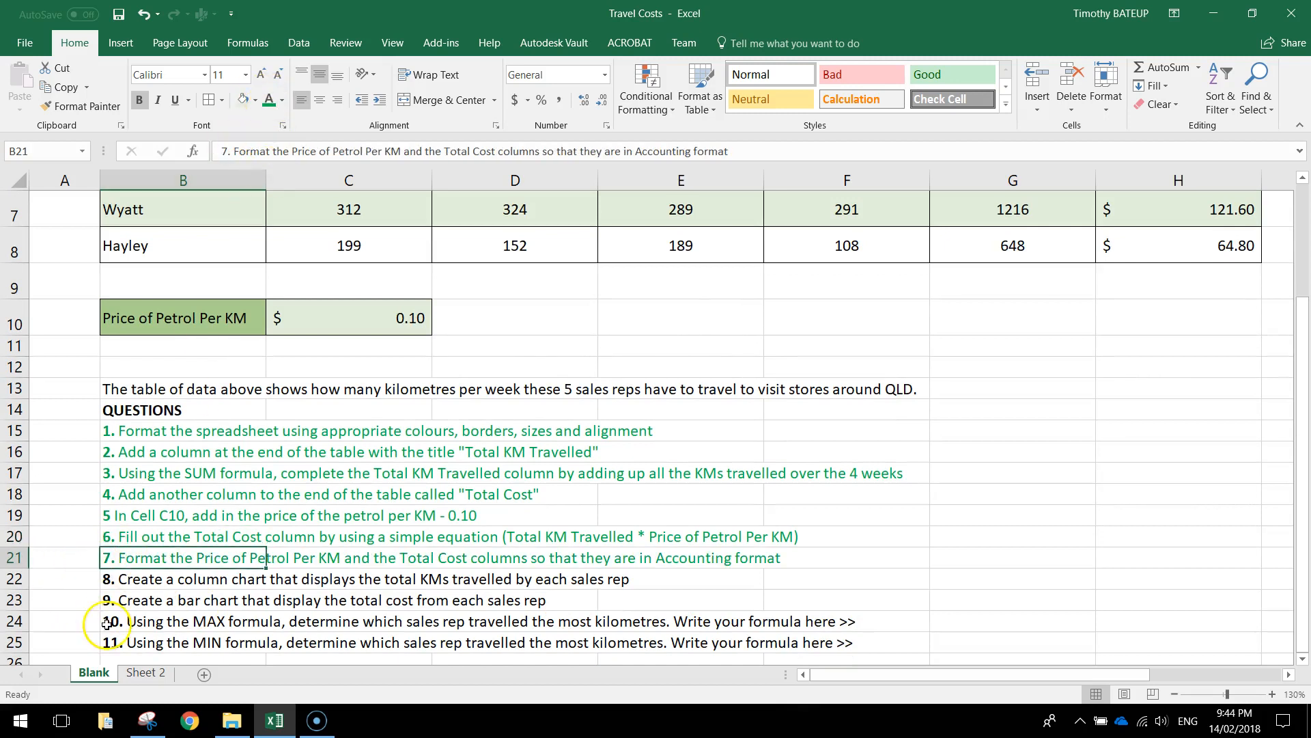
# Insert a 2-D clustered column chart of the sales reps in B4:B8 against their Total KM Travelled in G4:G8
pyautogui.click(130, 579)
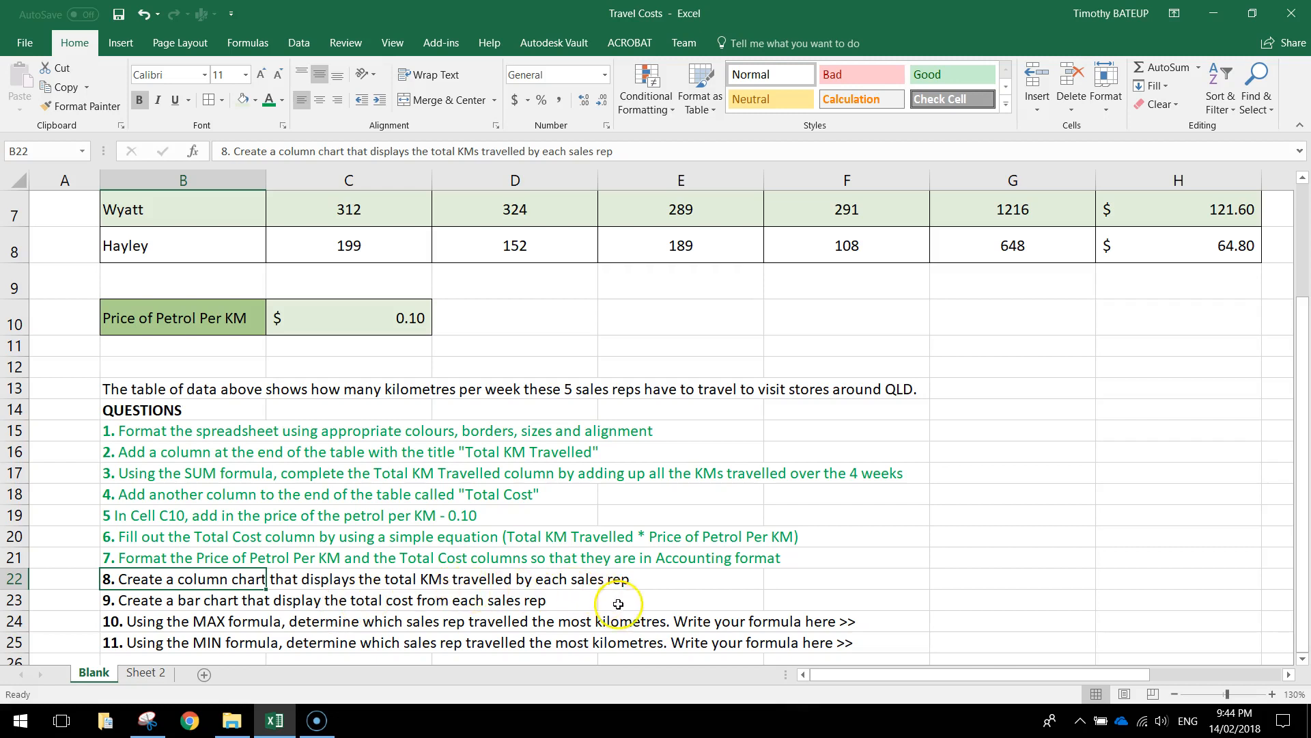
pyautogui.scroll(2, 618, 604)
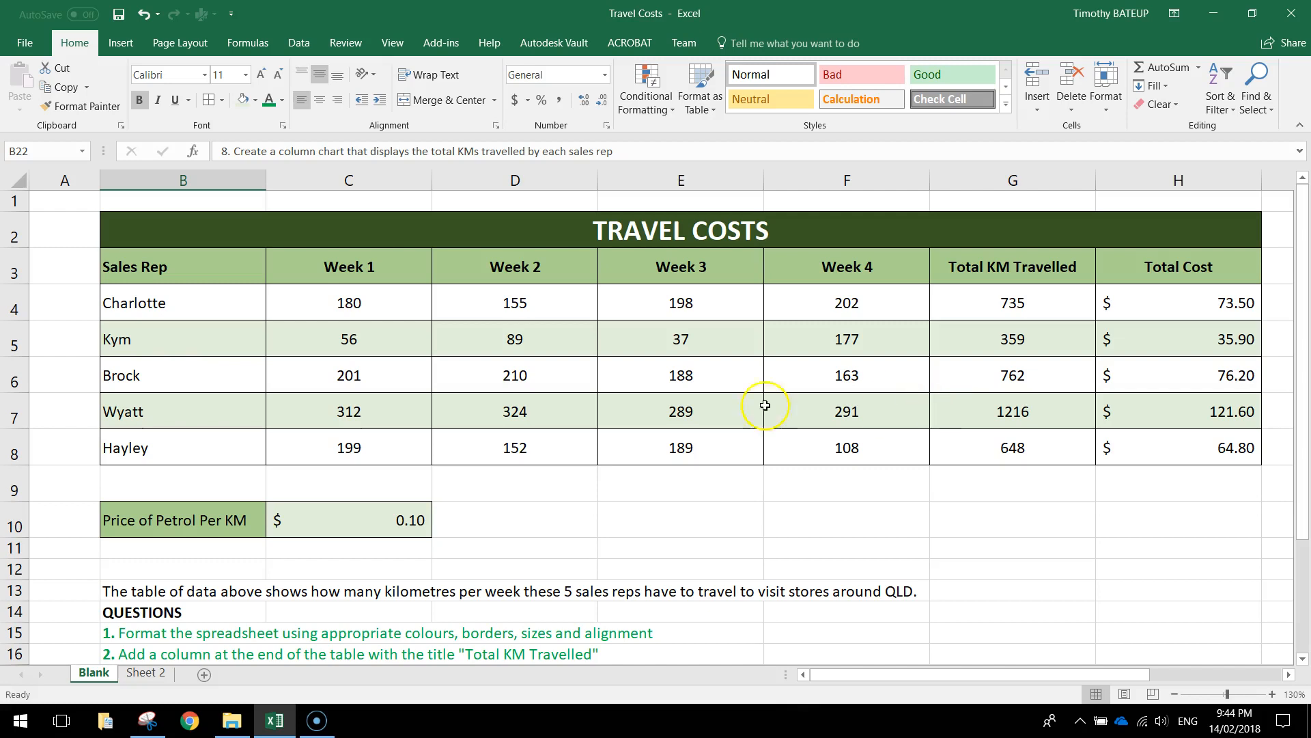
pyautogui.moveTo(207, 309); pyautogui.dragTo(204, 431)
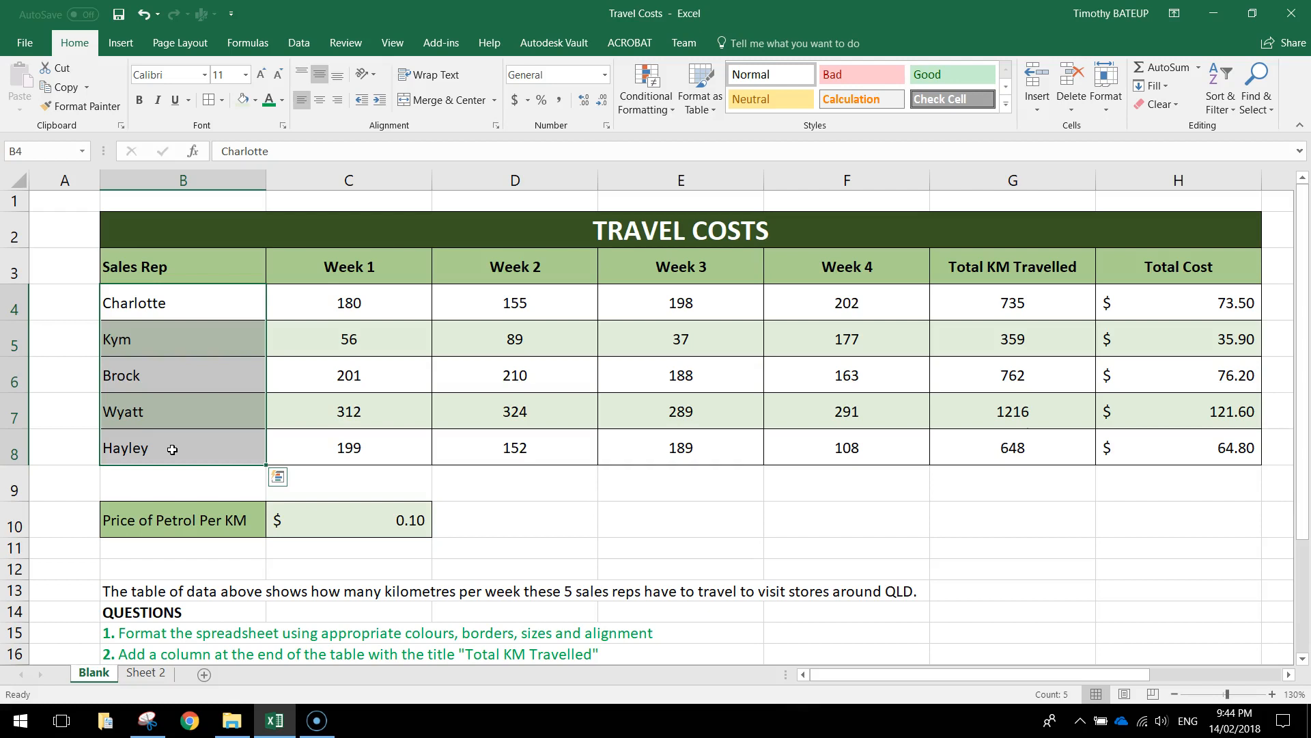
pyautogui.click(898, 379)
pyautogui.moveTo(1027, 298); pyautogui.dragTo(1036, 439)
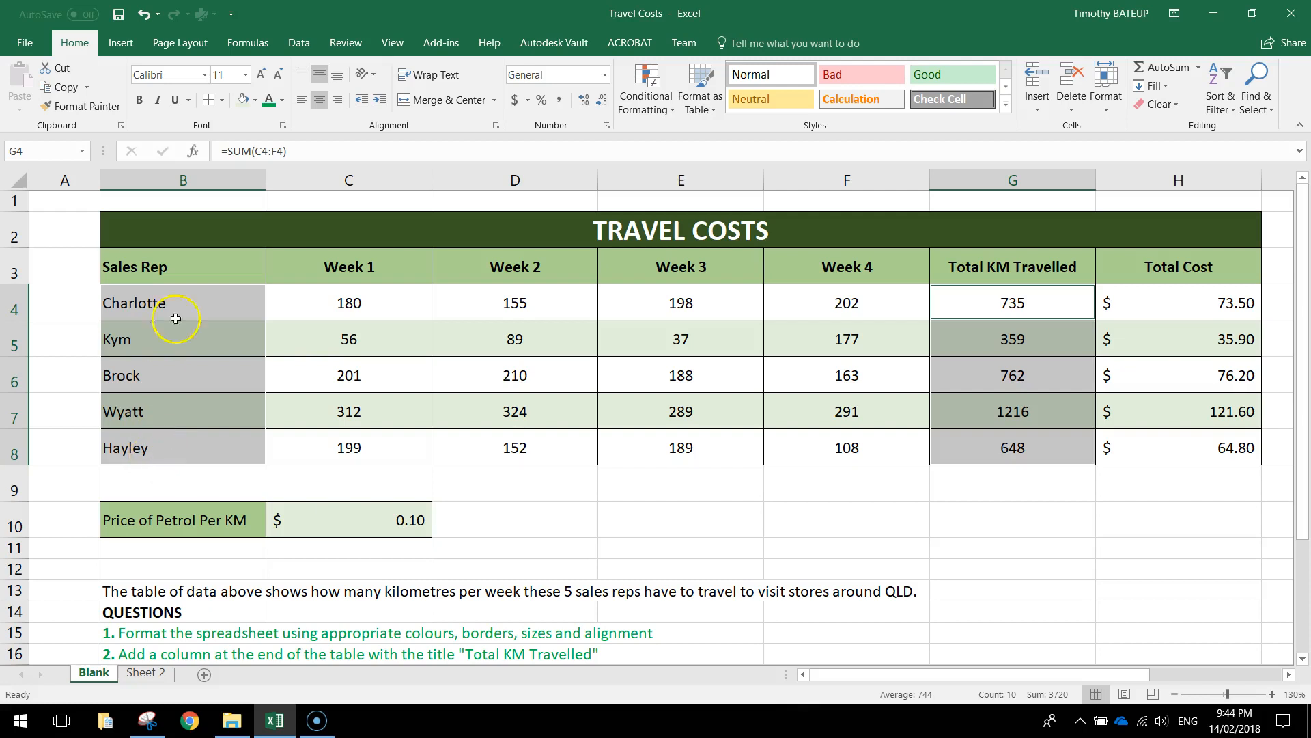
pyautogui.click(123, 45)
pyautogui.scroll(-3, 342, 438)
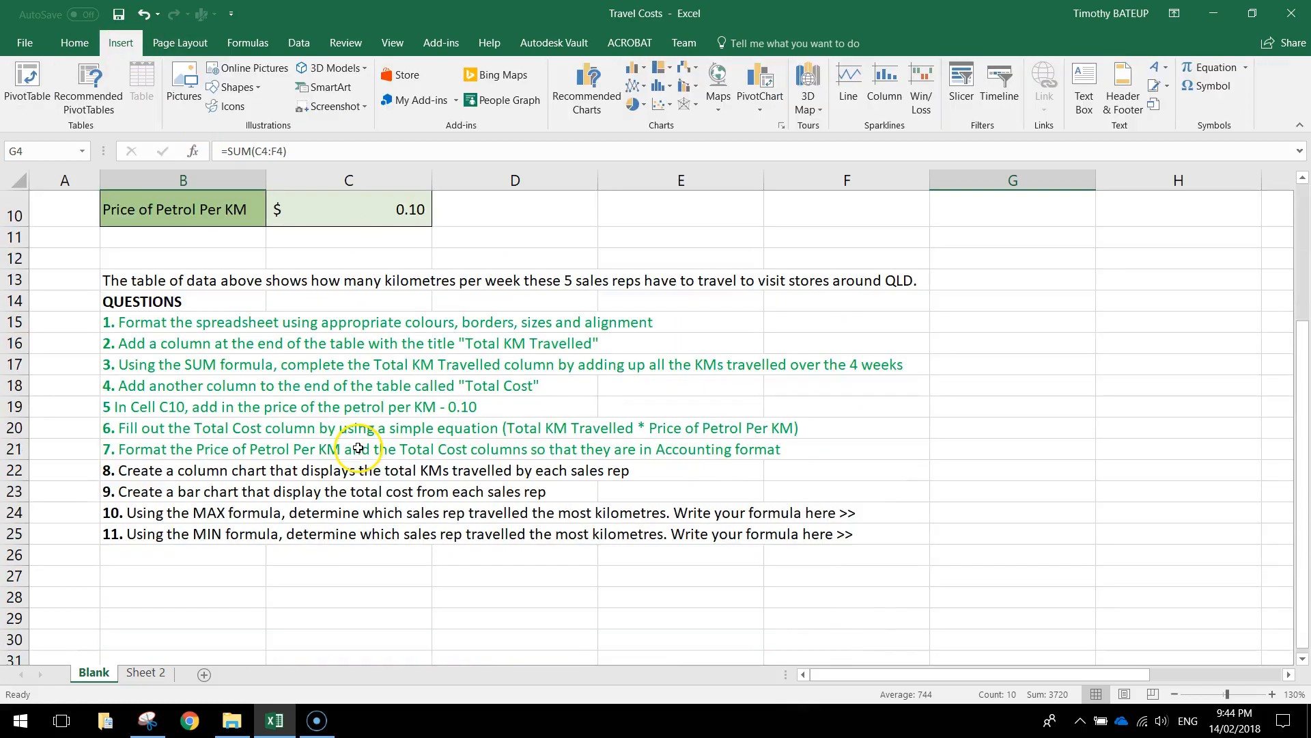
pyautogui.scroll(3, 358, 451)
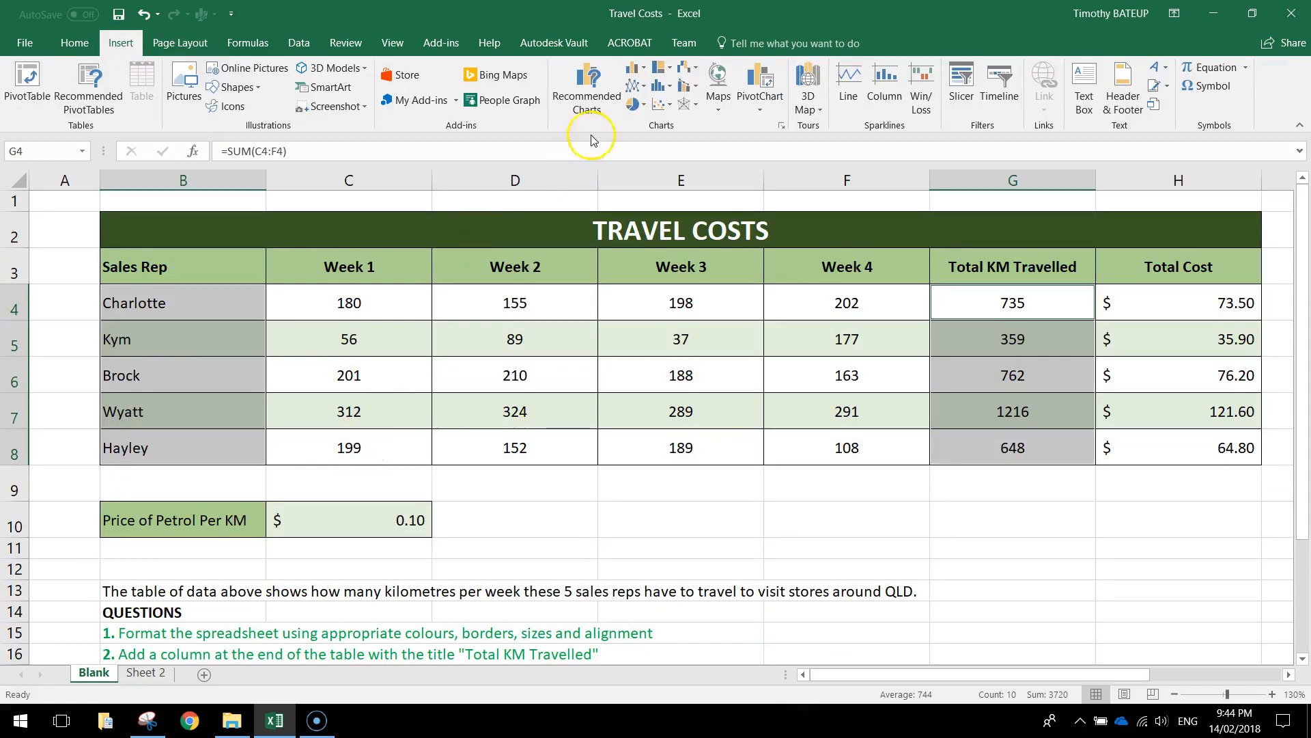
pyautogui.click(637, 68)
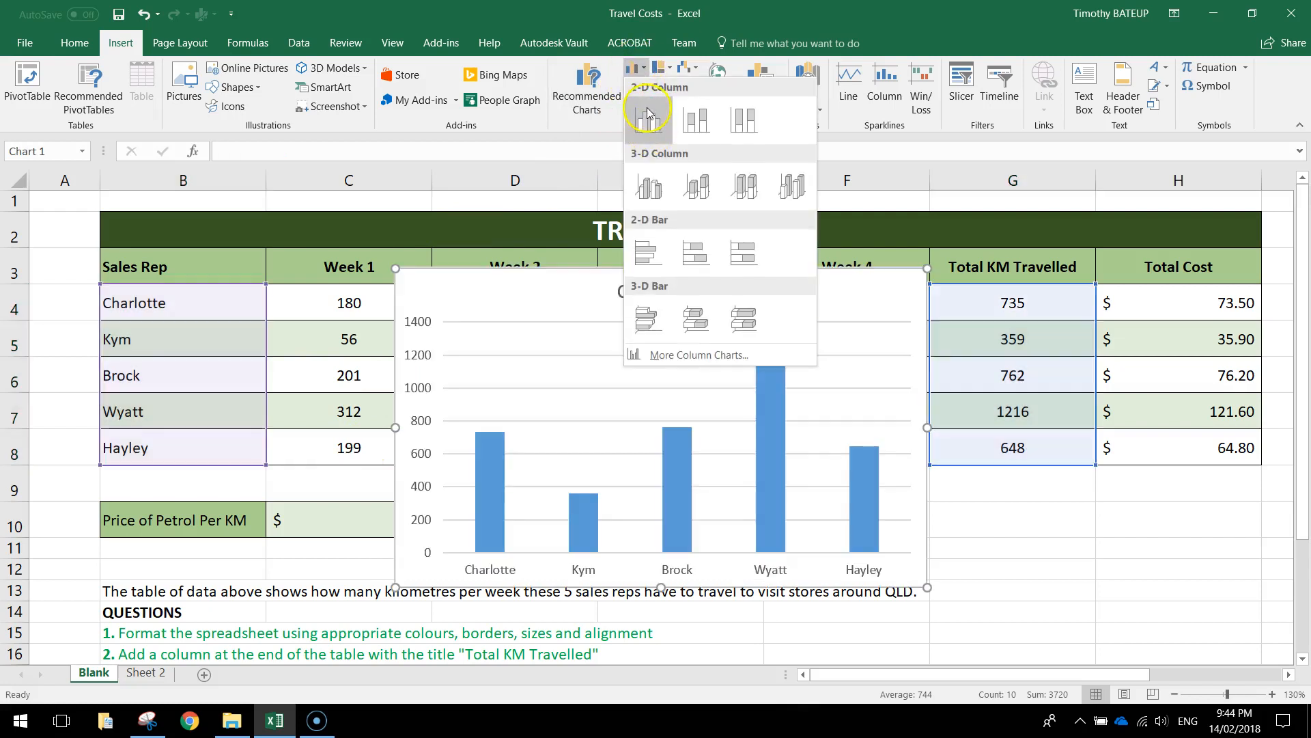
pyautogui.click(648, 120)
# Move the column chart below the Total Cost column, beside the questions, and shrink it to roughly three quarters of its size
pyautogui.scroll(-3, 898, 267)
pyautogui.scroll(2, 860, 264)
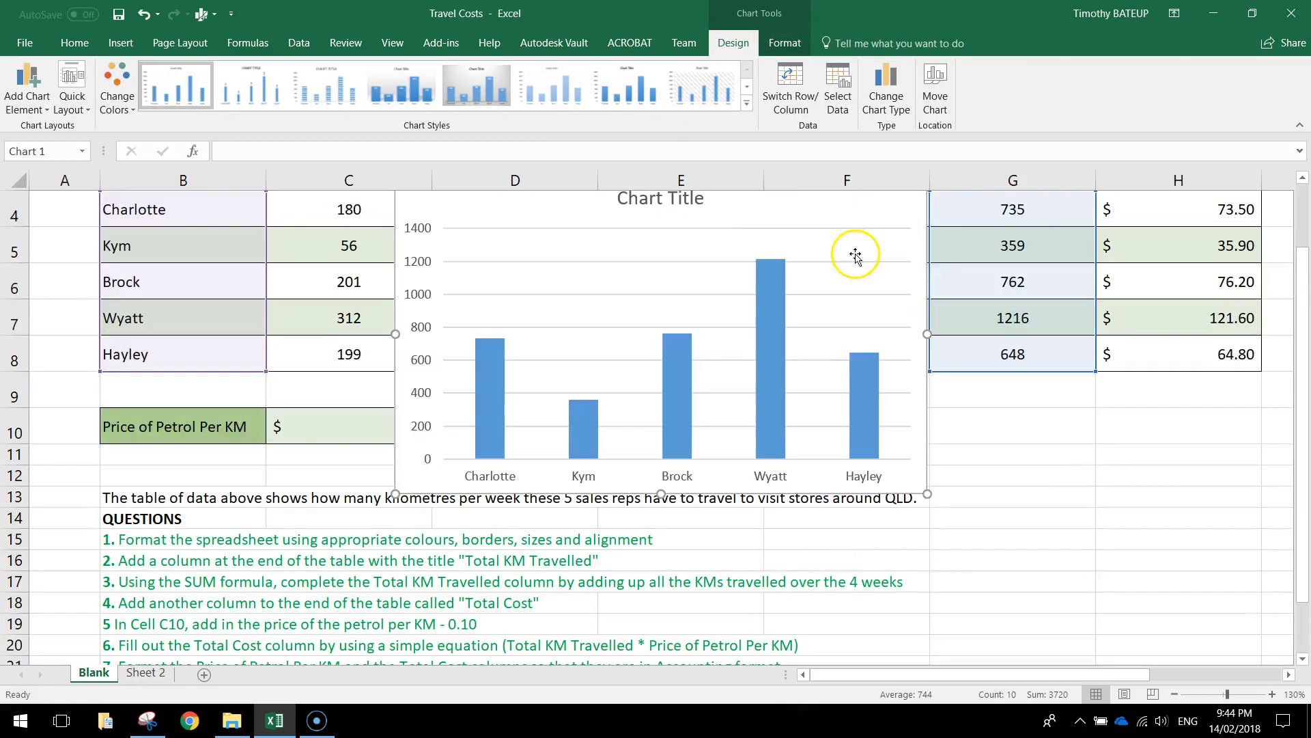
pyautogui.moveTo(770, 214); pyautogui.dragTo(1089, 433)
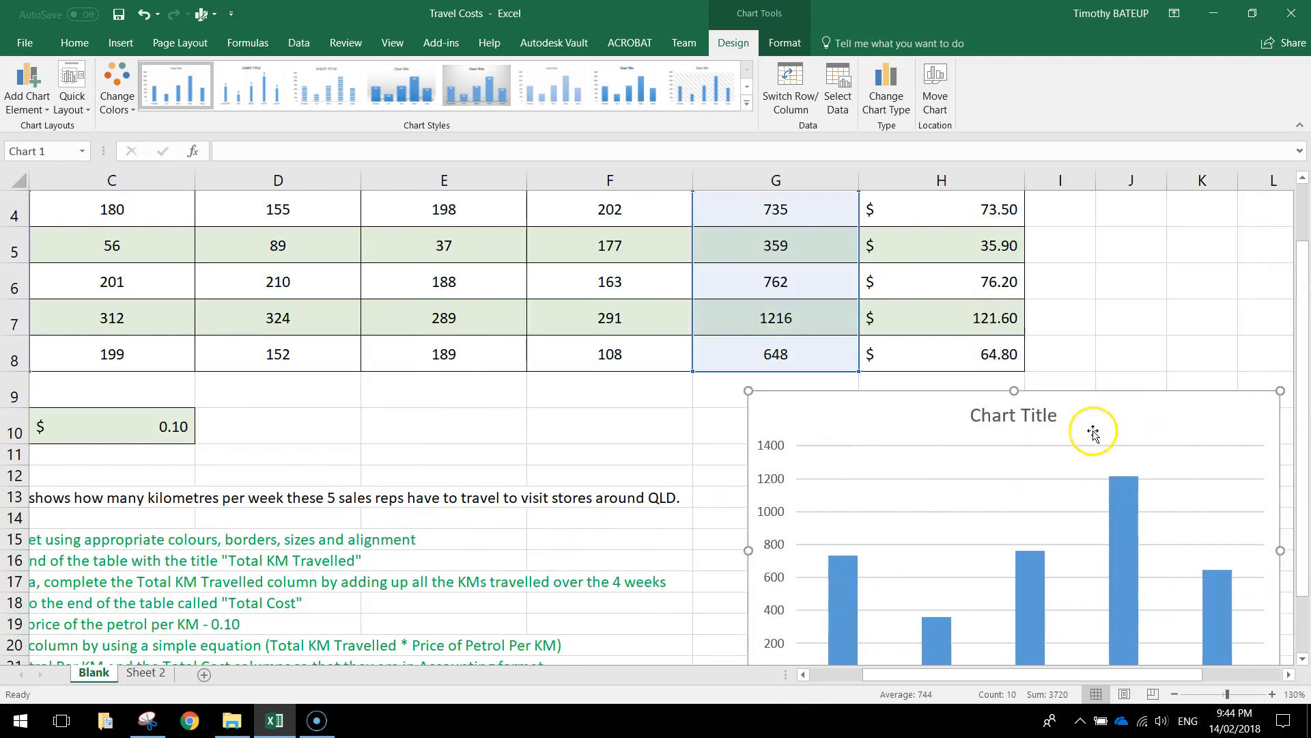
pyautogui.scroll(-3, 669, 418)
pyautogui.scroll(3, 669, 418)
pyautogui.moveTo(746, 389); pyautogui.dragTo(850, 413)
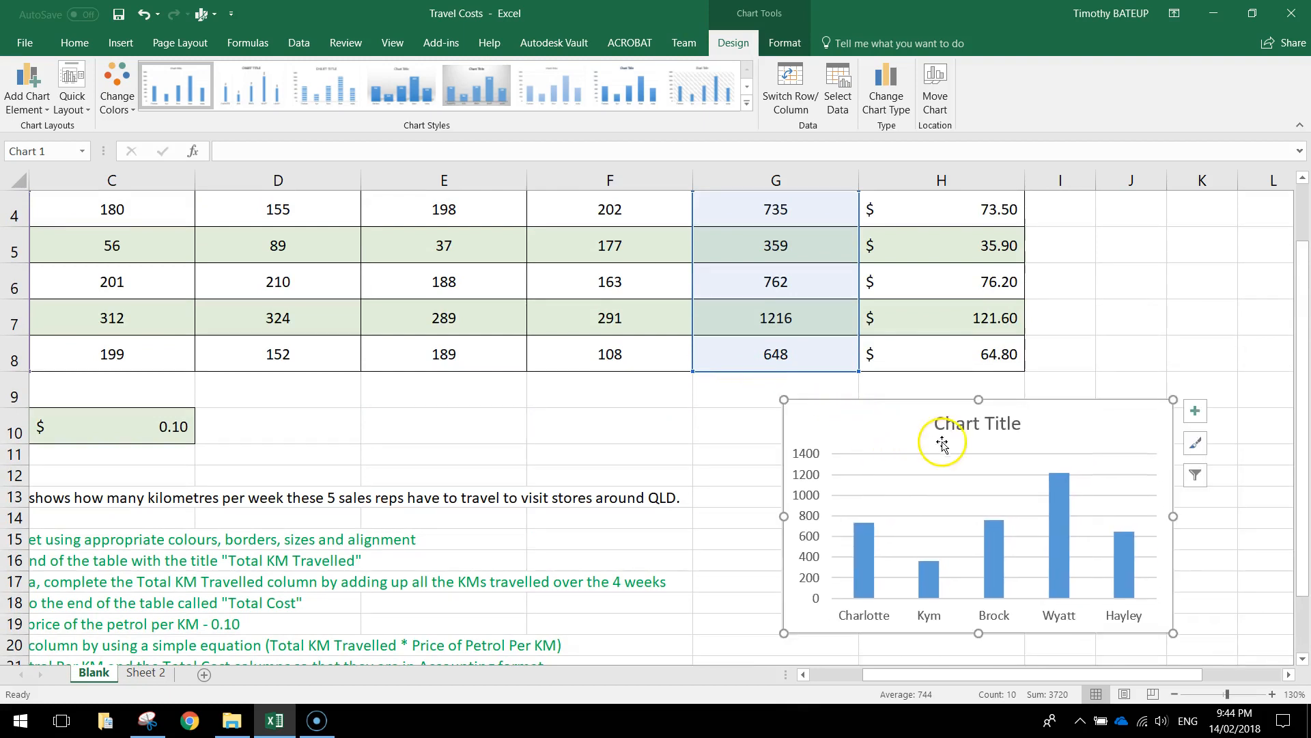
# Replace the column chart's placeholder title with "Total KMs Travelled"
pyautogui.click(978, 425)
pyautogui.tripleClick(948, 425)
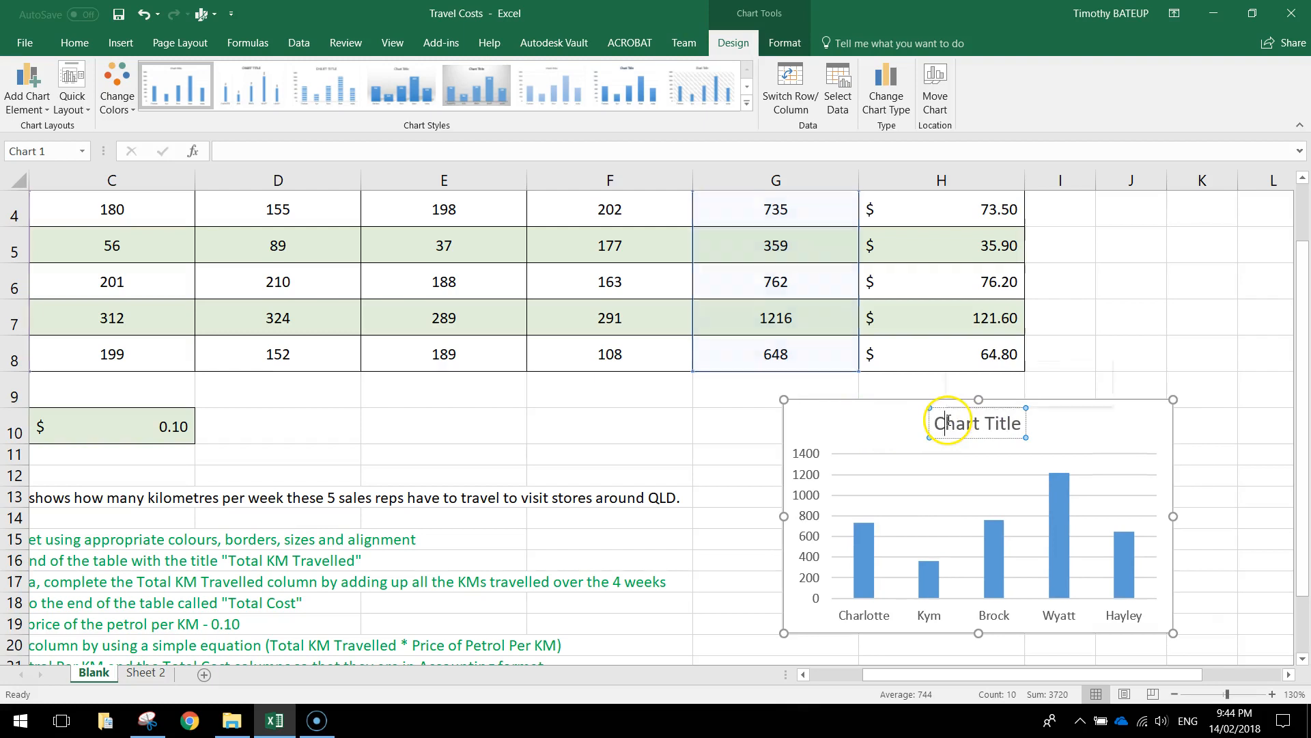
pyautogui.scroll(-1, 325, 554)
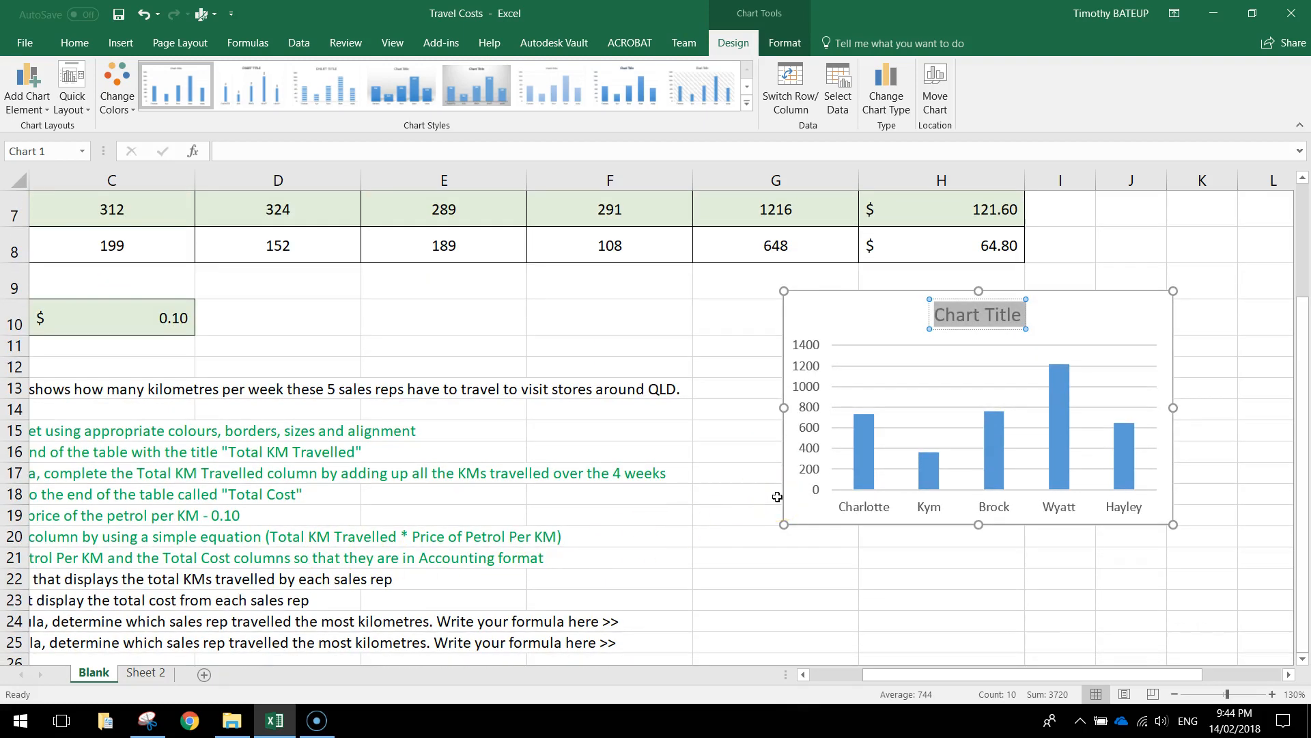
pyautogui.write('Total KMs Travelled')
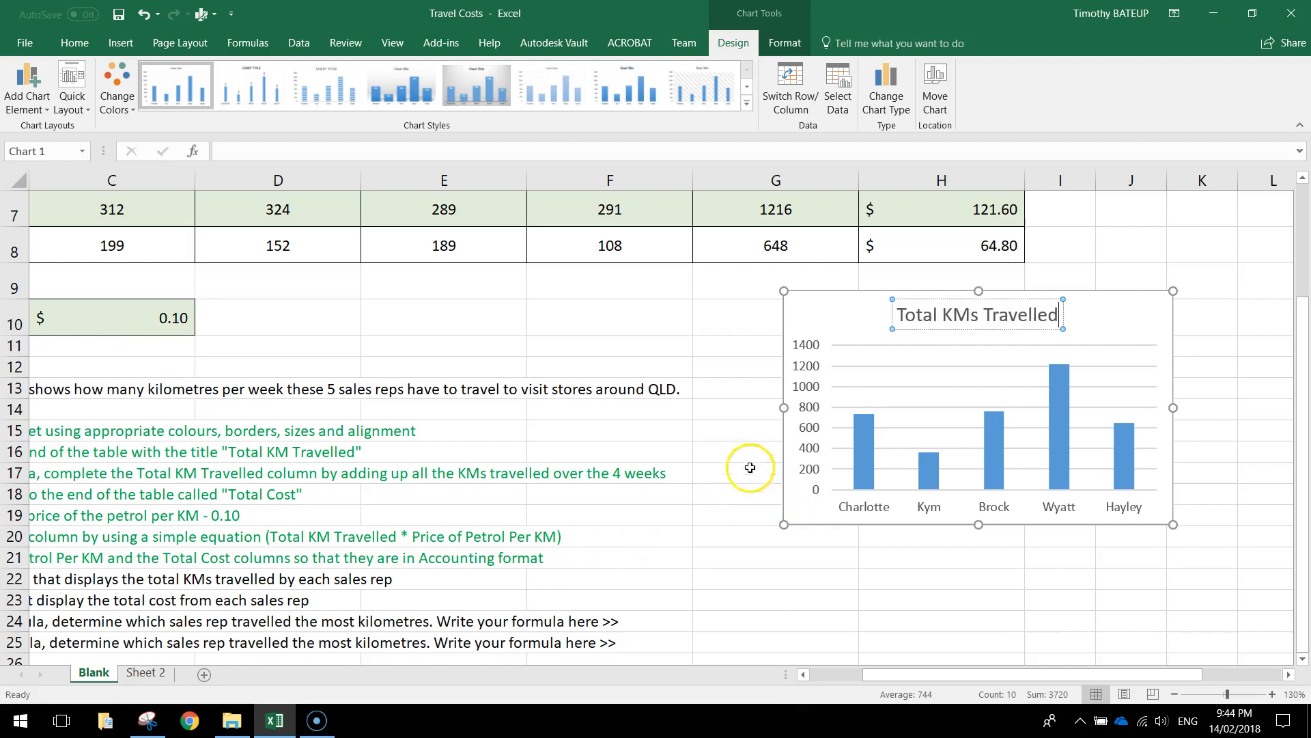
pyautogui.click(820, 301)
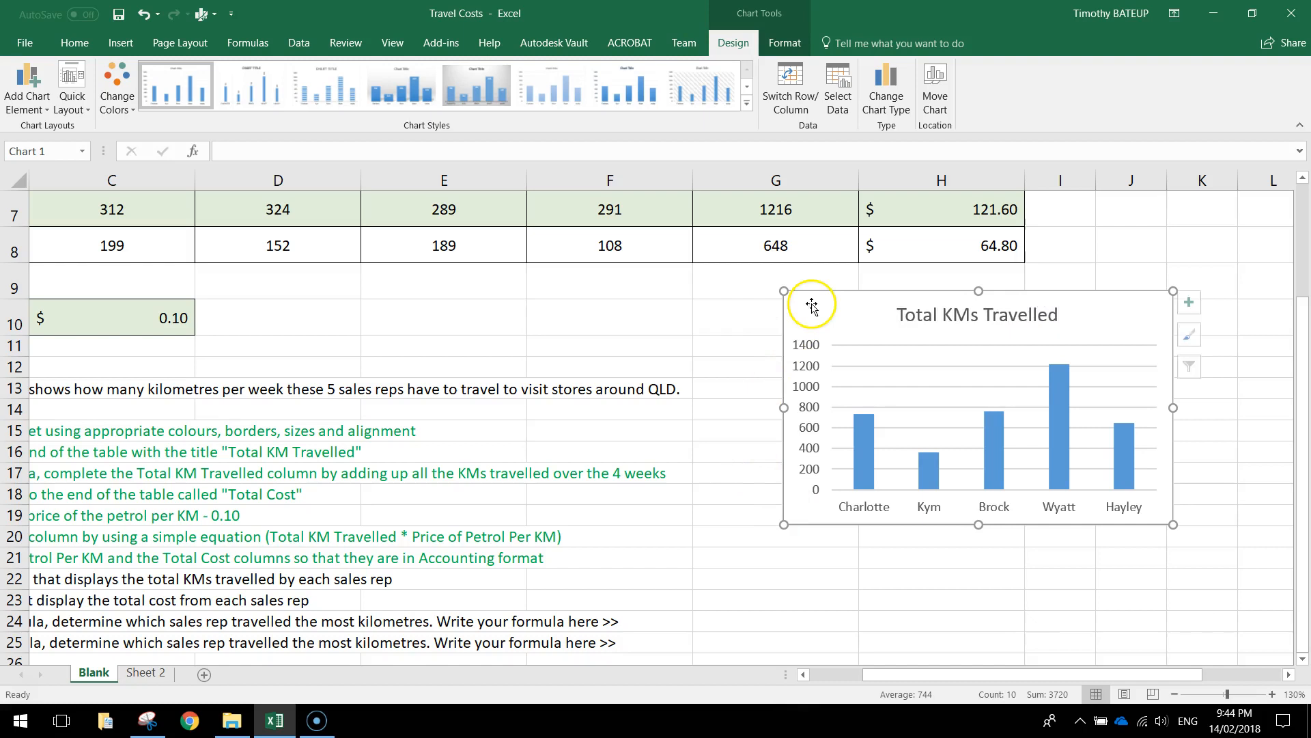
# Add a primary horizontal axis title to the column chart reading "Sales Rep"
pyautogui.click(46, 100)
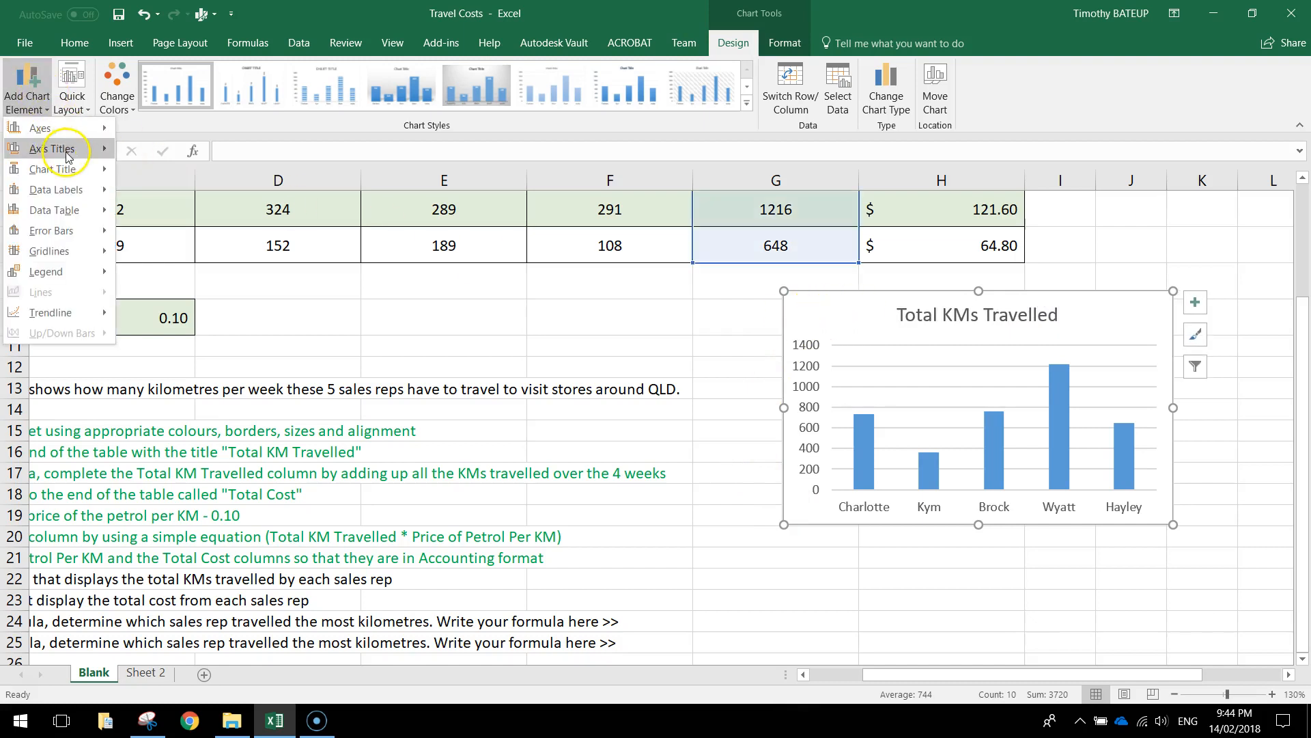
pyautogui.moveTo(54, 148)
pyautogui.click(198, 152)
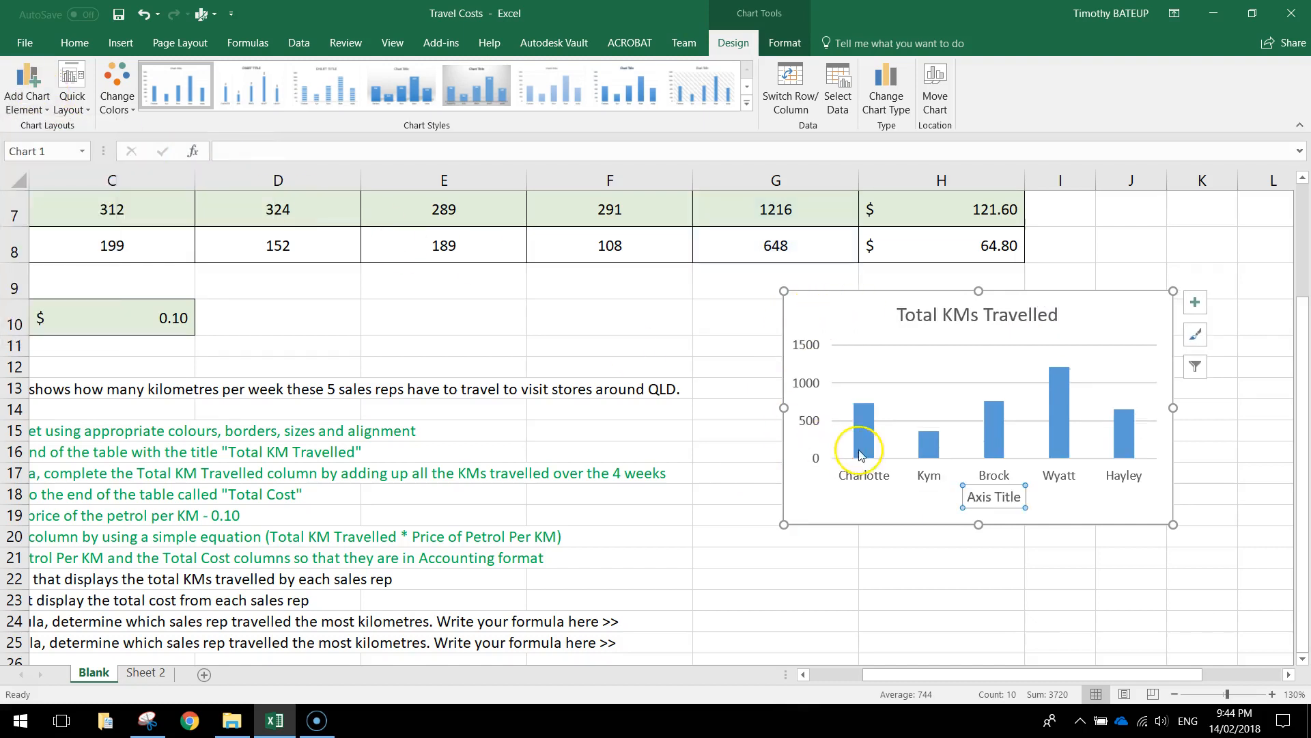
pyautogui.doubleClick(977, 496)
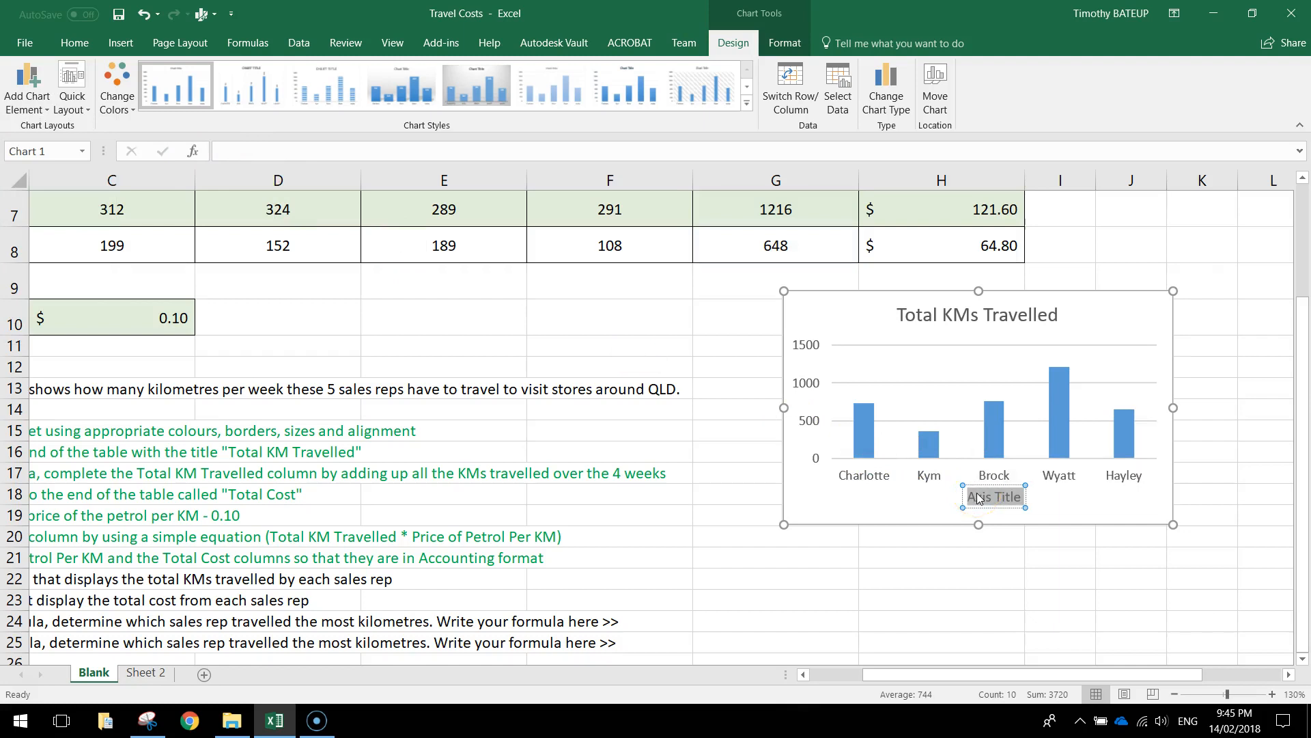
pyautogui.write('Sales R')
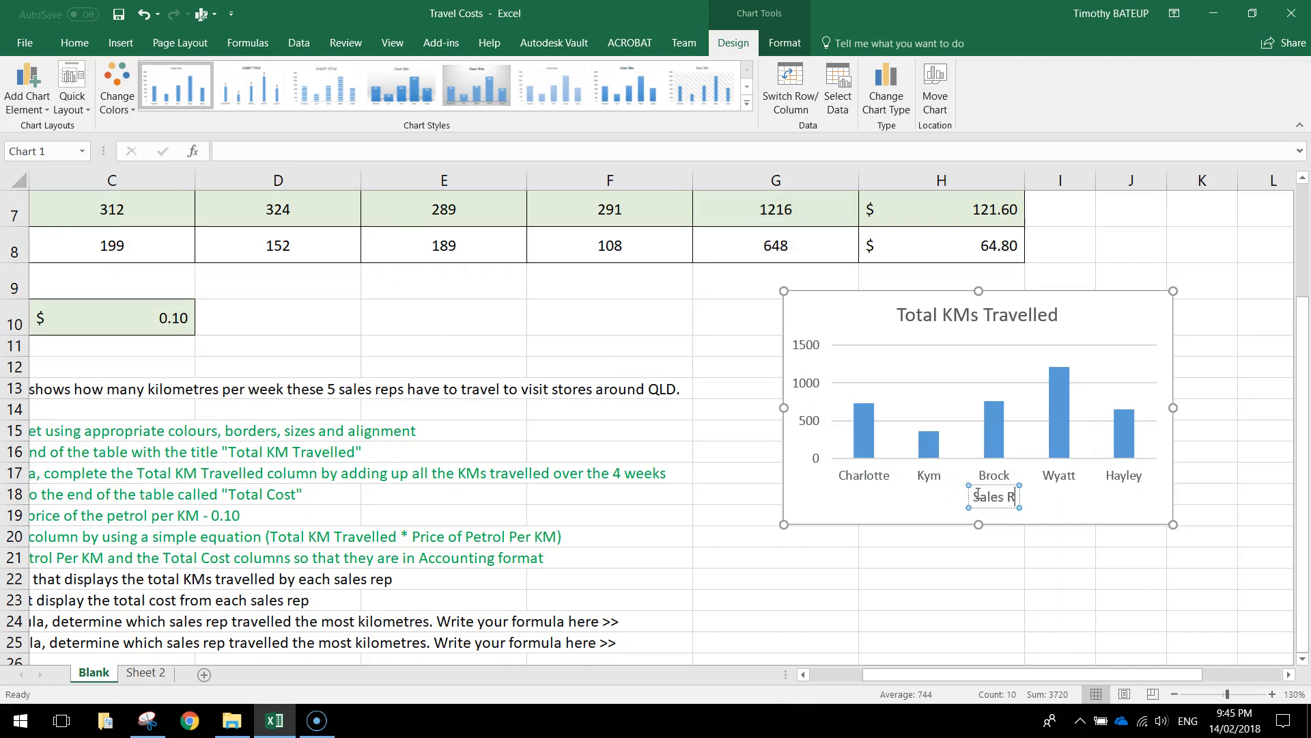
pyautogui.write('ep')
# Add a primary vertical axis title to the column chart reading "KMs Travelled"
pyautogui.click(27, 86)
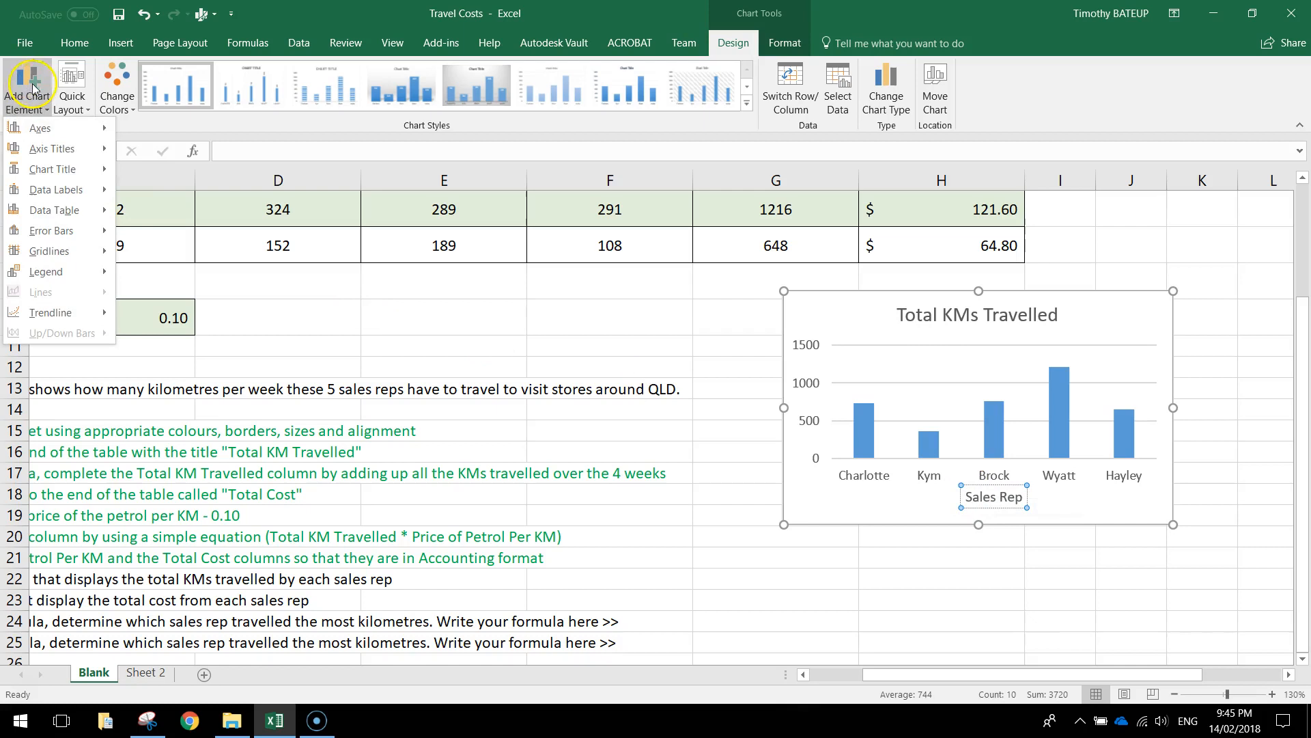
pyautogui.moveTo(62, 149)
pyautogui.click(194, 192)
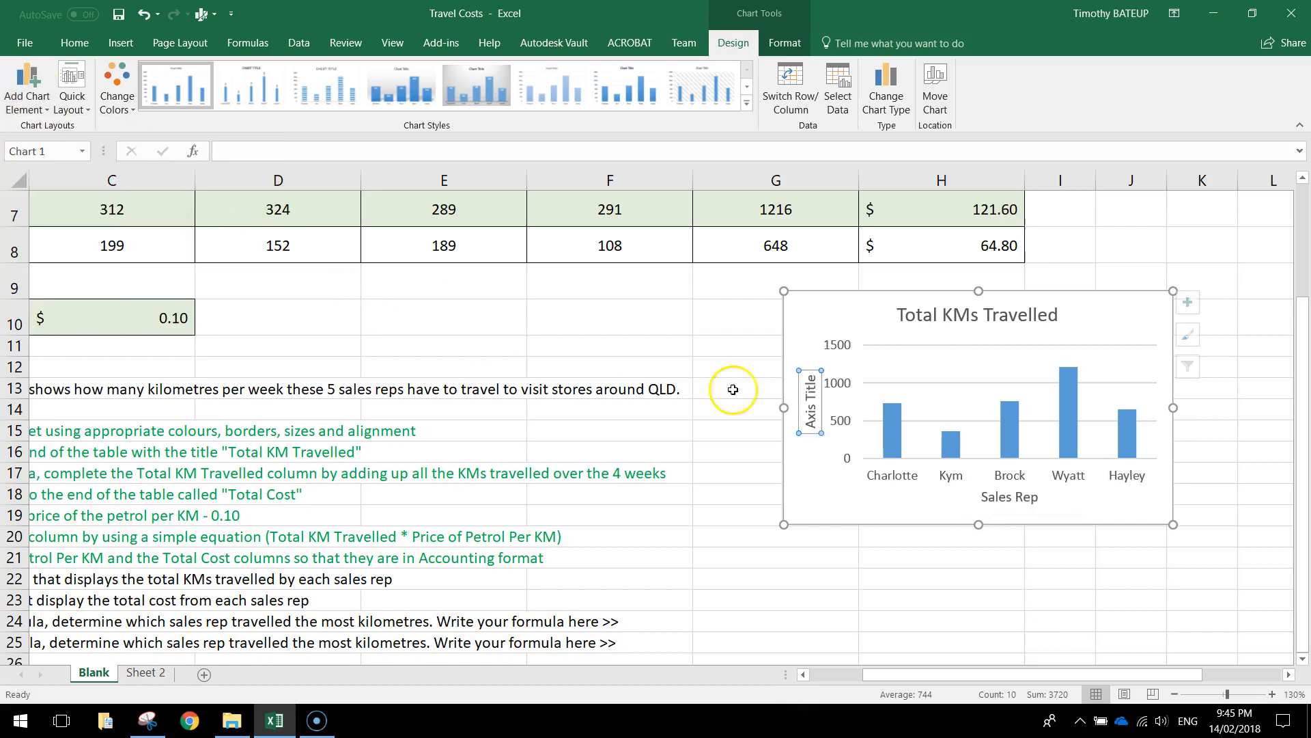
pyautogui.doubleClick(811, 386)
pyautogui.tripleClick(810, 387)
pyautogui.write('KMs Travelled')
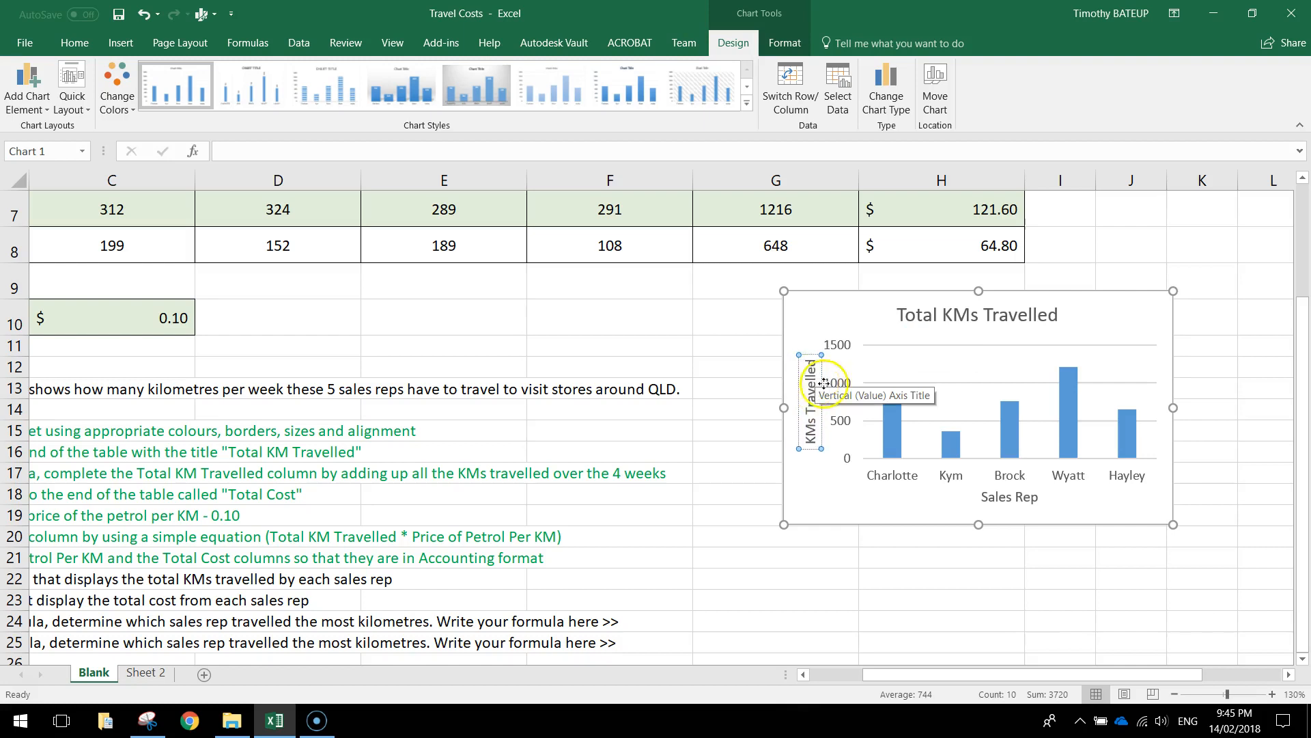
pyautogui.click(857, 507)
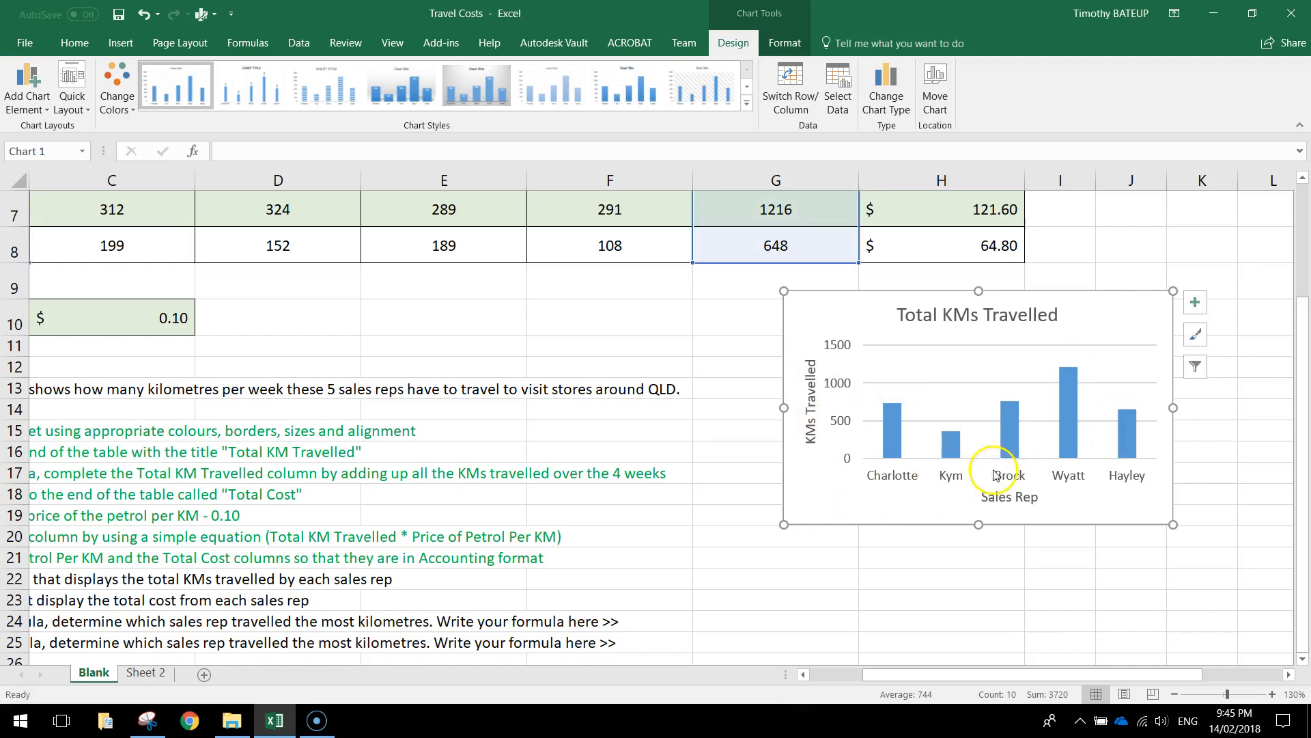
# Try out data labels on the Total KMs Travelled column chart
pyautogui.click(1194, 302)
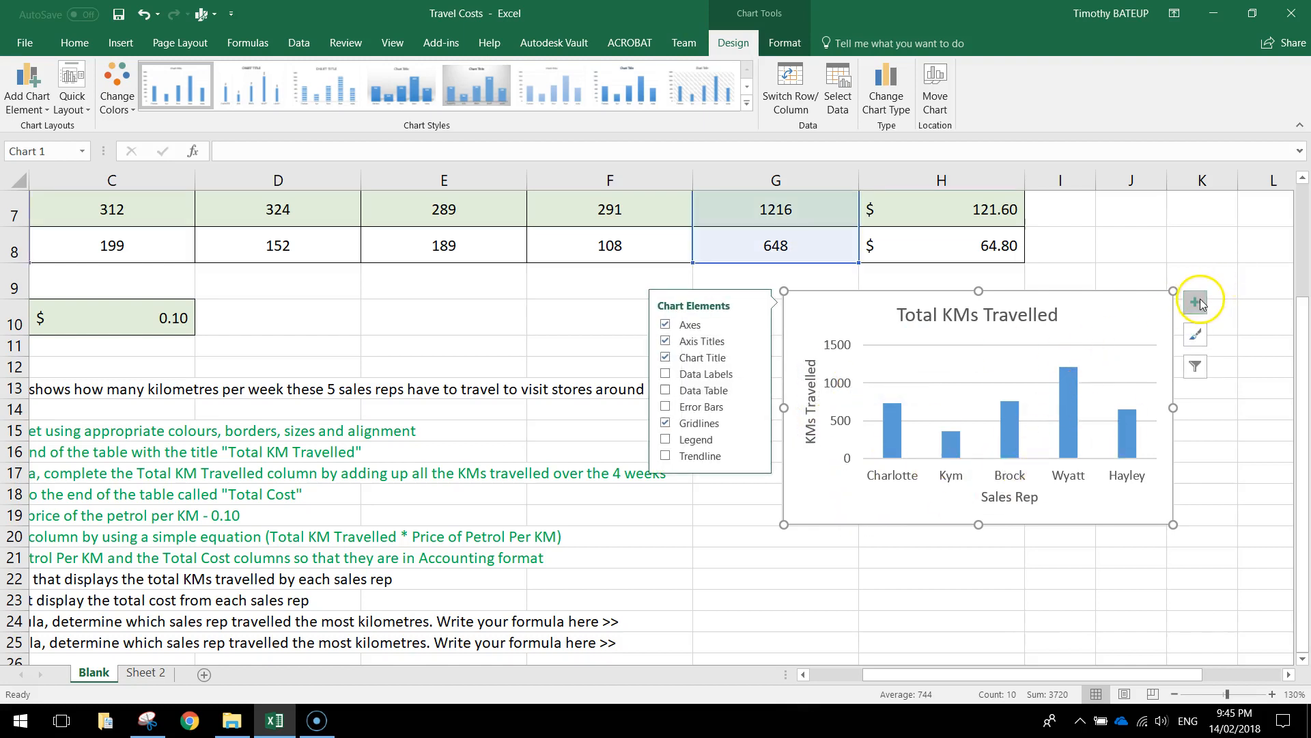
pyautogui.click(737, 374)
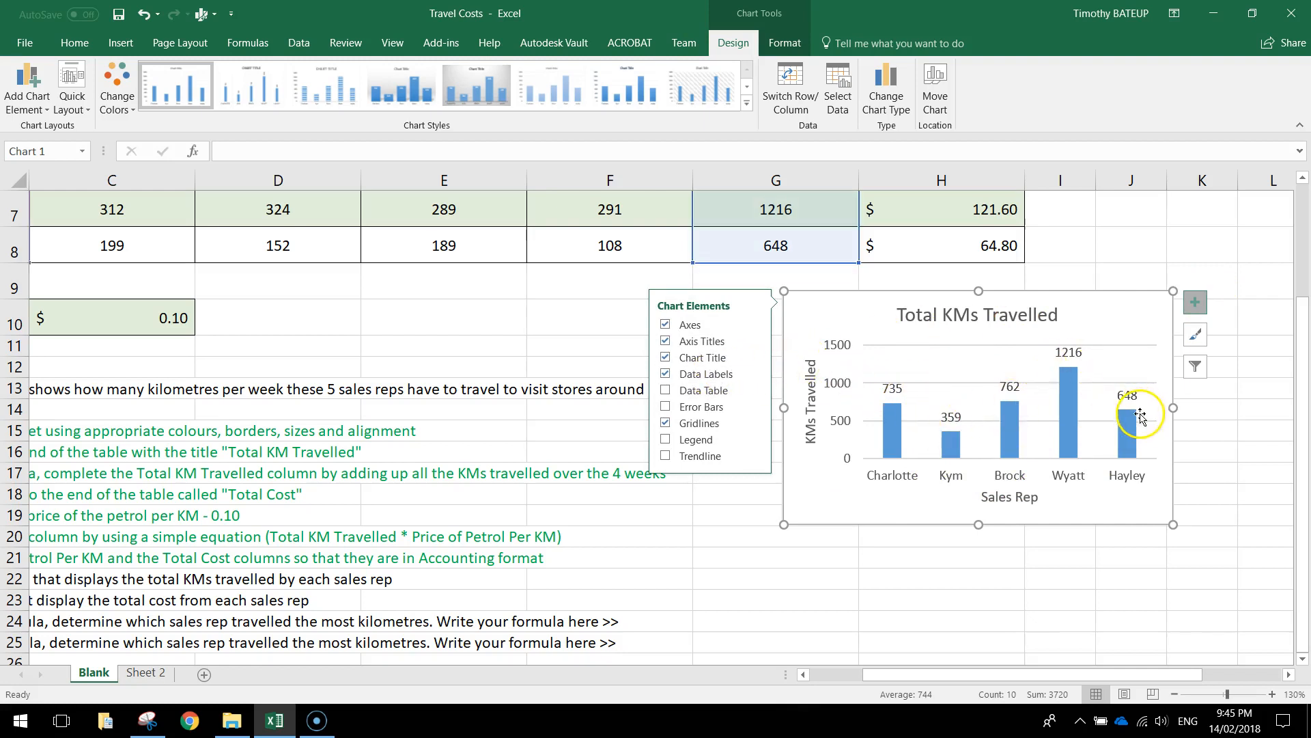
pyautogui.hotkey('ctrl', 'z')
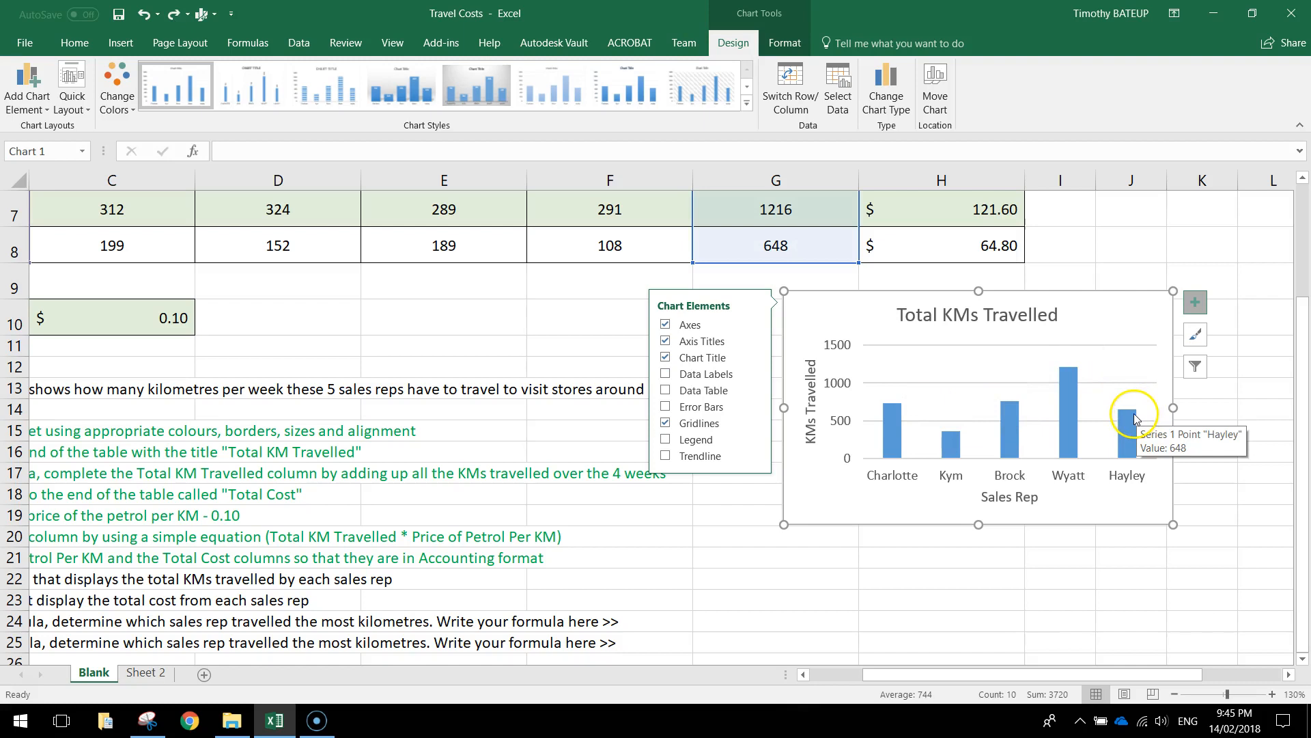
pyautogui.click(1161, 254)
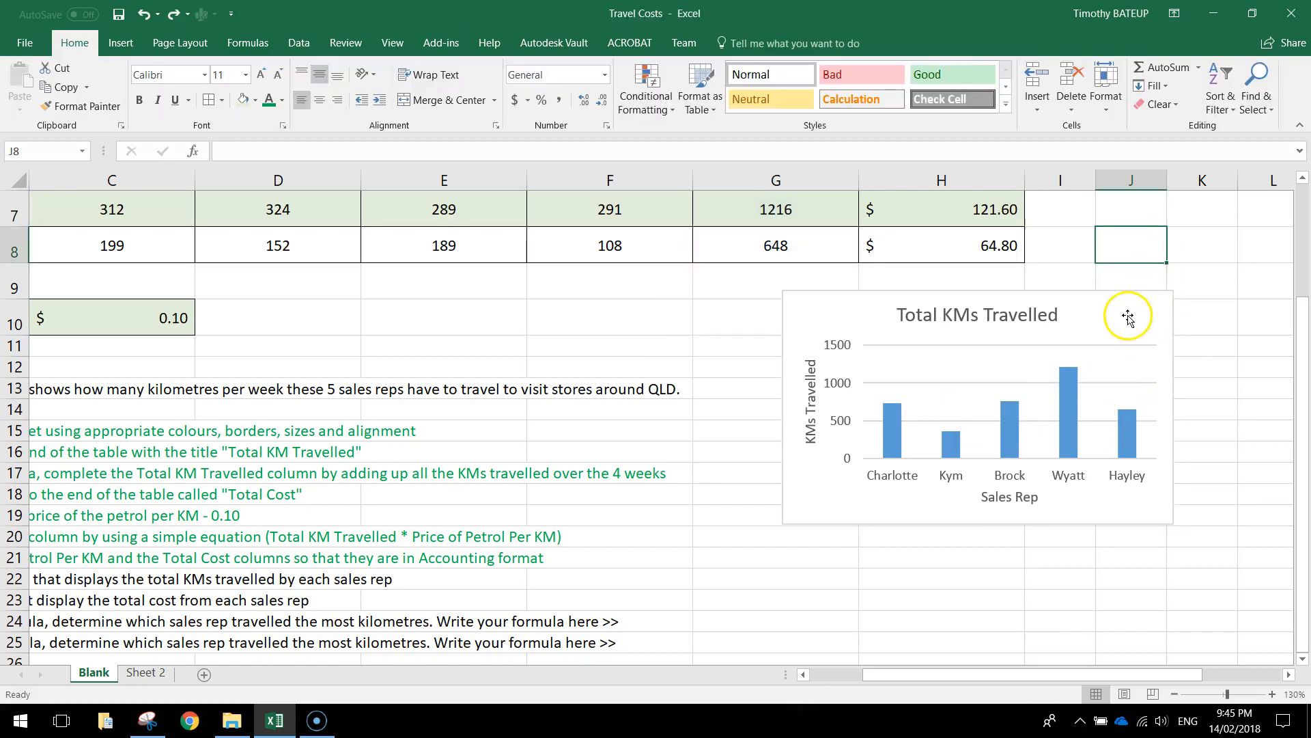
pyautogui.click(1058, 328)
pyautogui.moveTo(1061, 427)
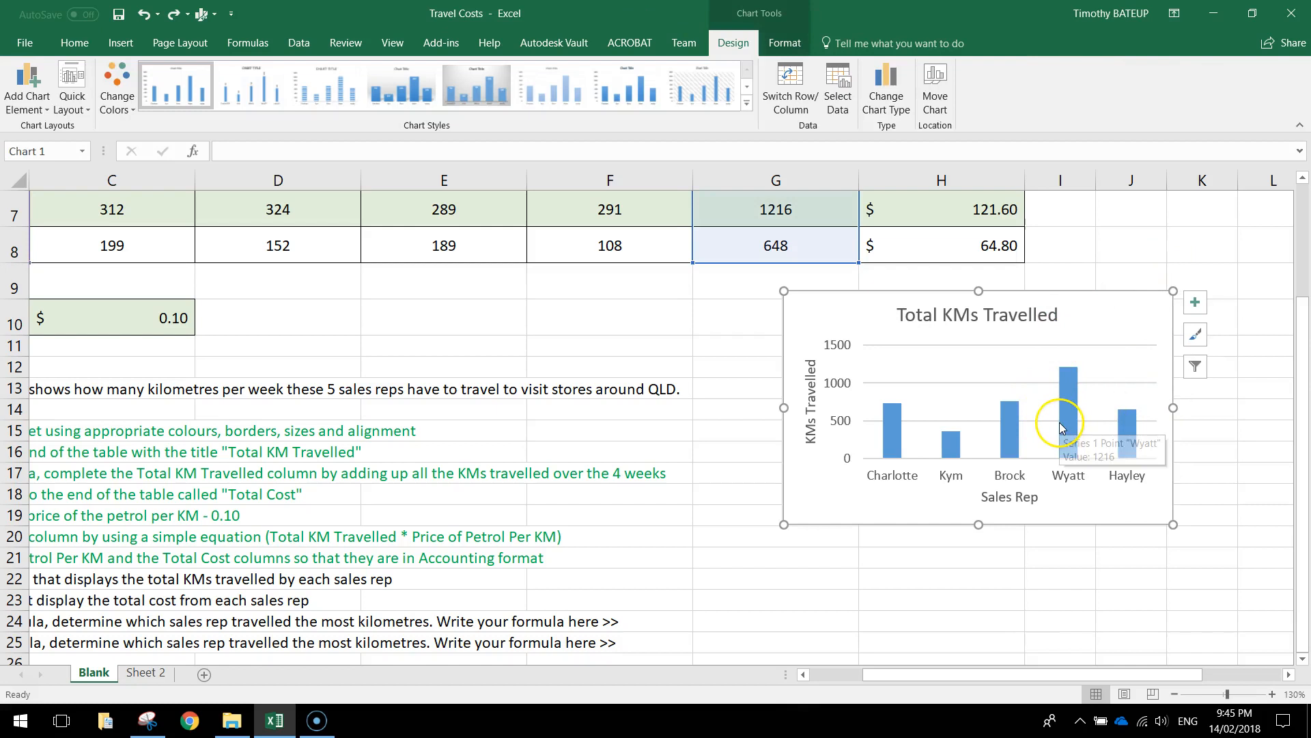
# Mark question 8 in B22 as finished with the green font colour
pyautogui.click(800, 674)
pyautogui.click(122, 579)
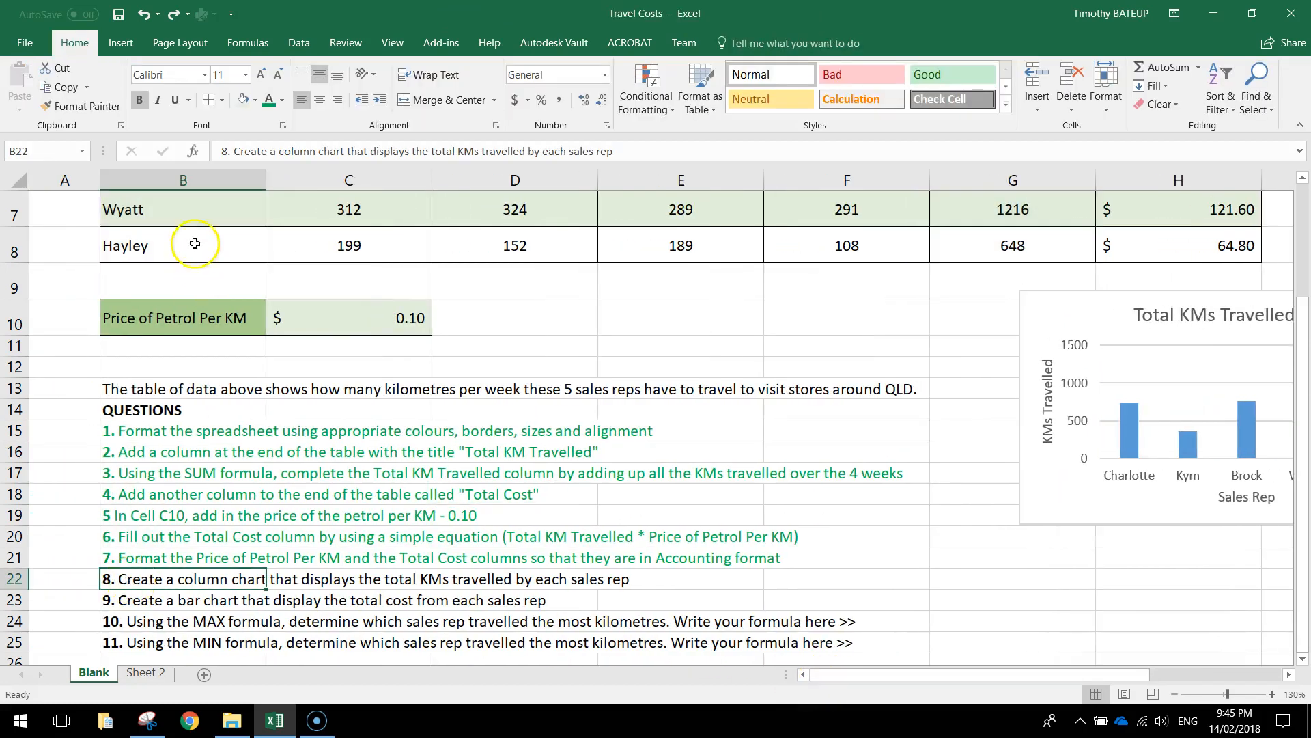
pyautogui.click(266, 108)
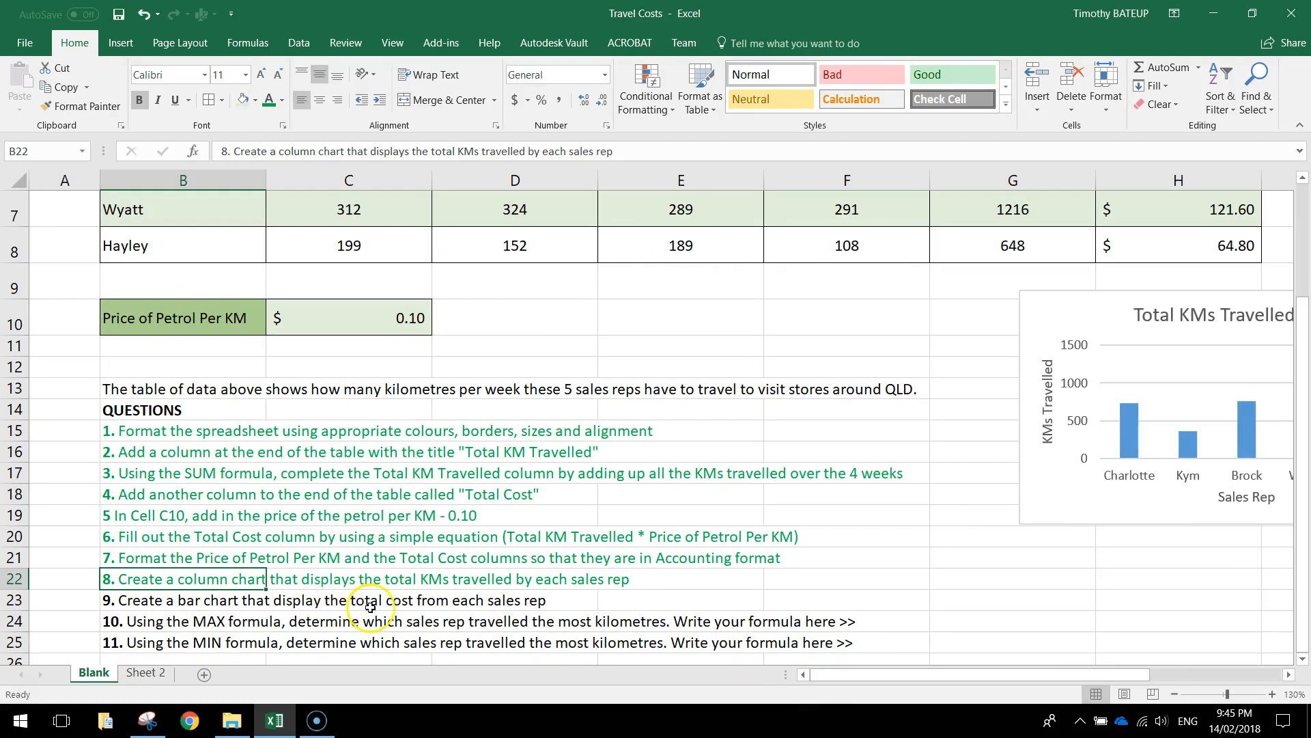
# Insert a 2-D clustered bar chart of the sales reps in B4:B8 against their Total Cost in H4:H8
pyautogui.scroll(2, 689, 619)
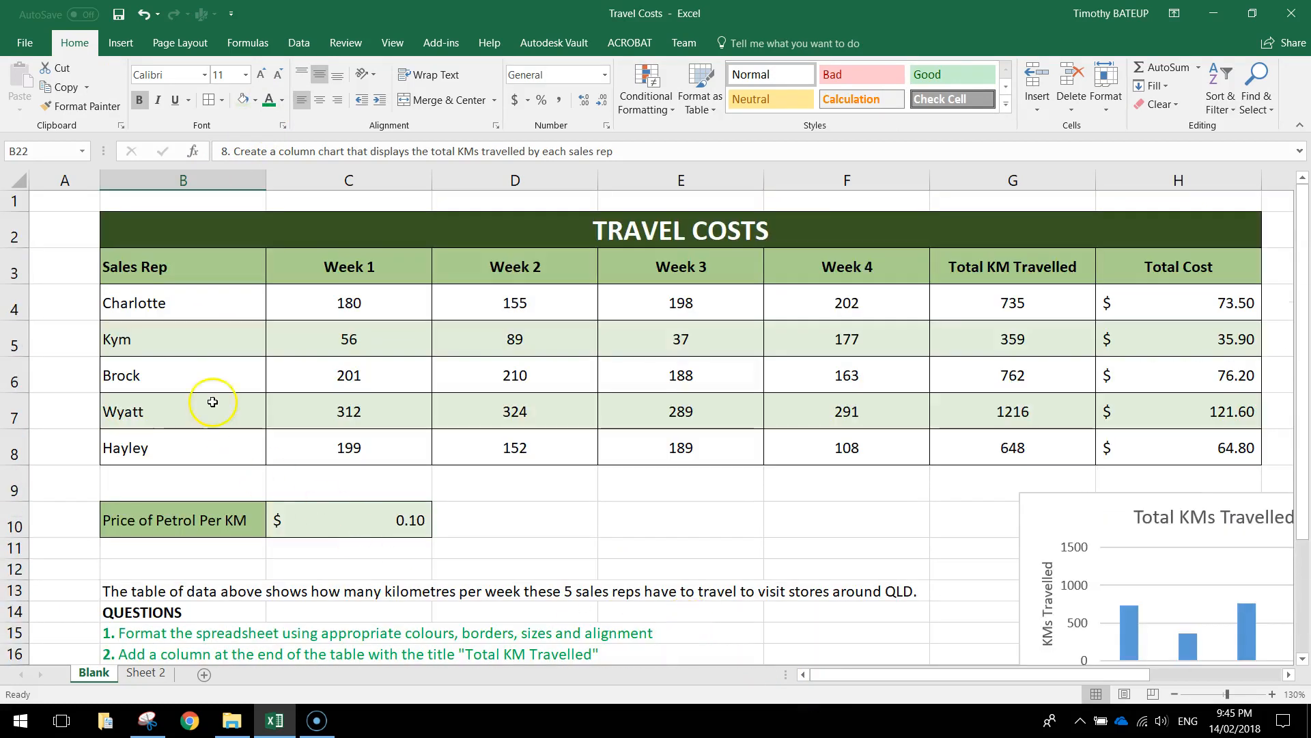
pyautogui.moveTo(178, 304); pyautogui.dragTo(194, 439)
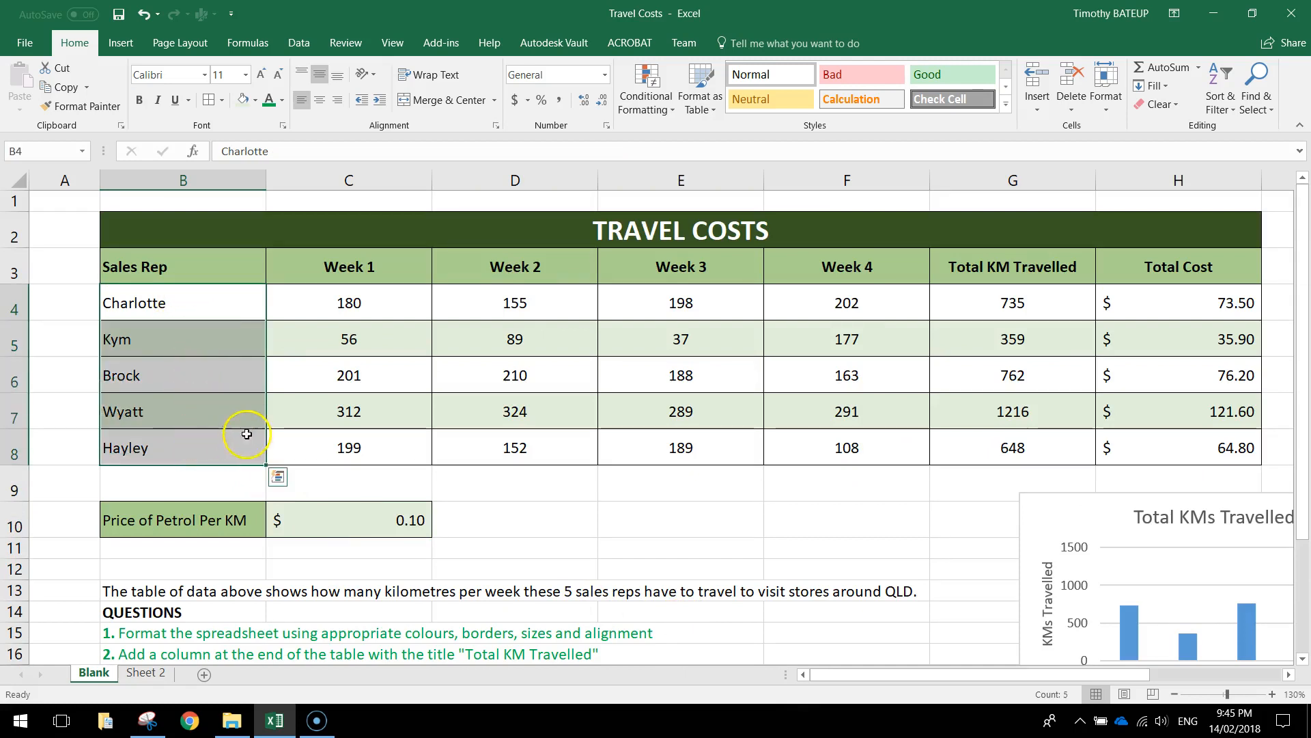
pyautogui.moveTo(1181, 322); pyautogui.dragTo(1192, 441)
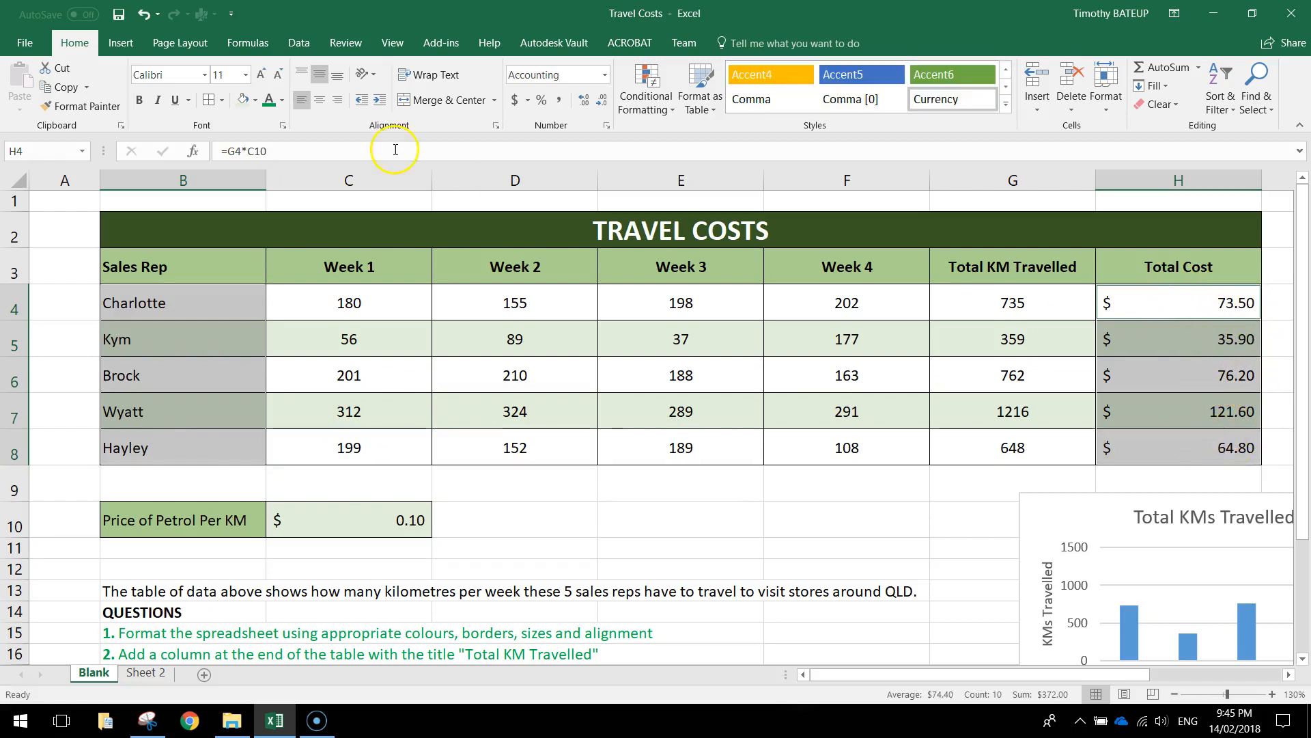
pyautogui.click(120, 43)
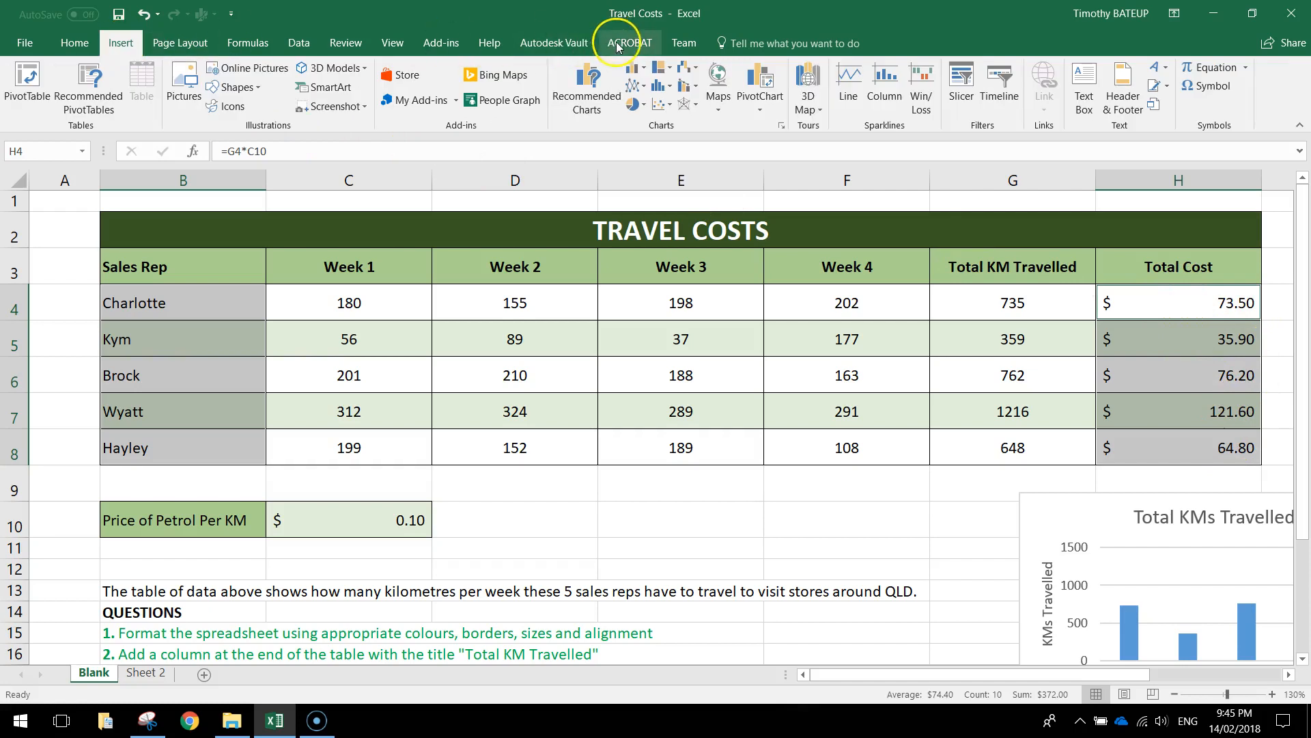
pyautogui.click(641, 71)
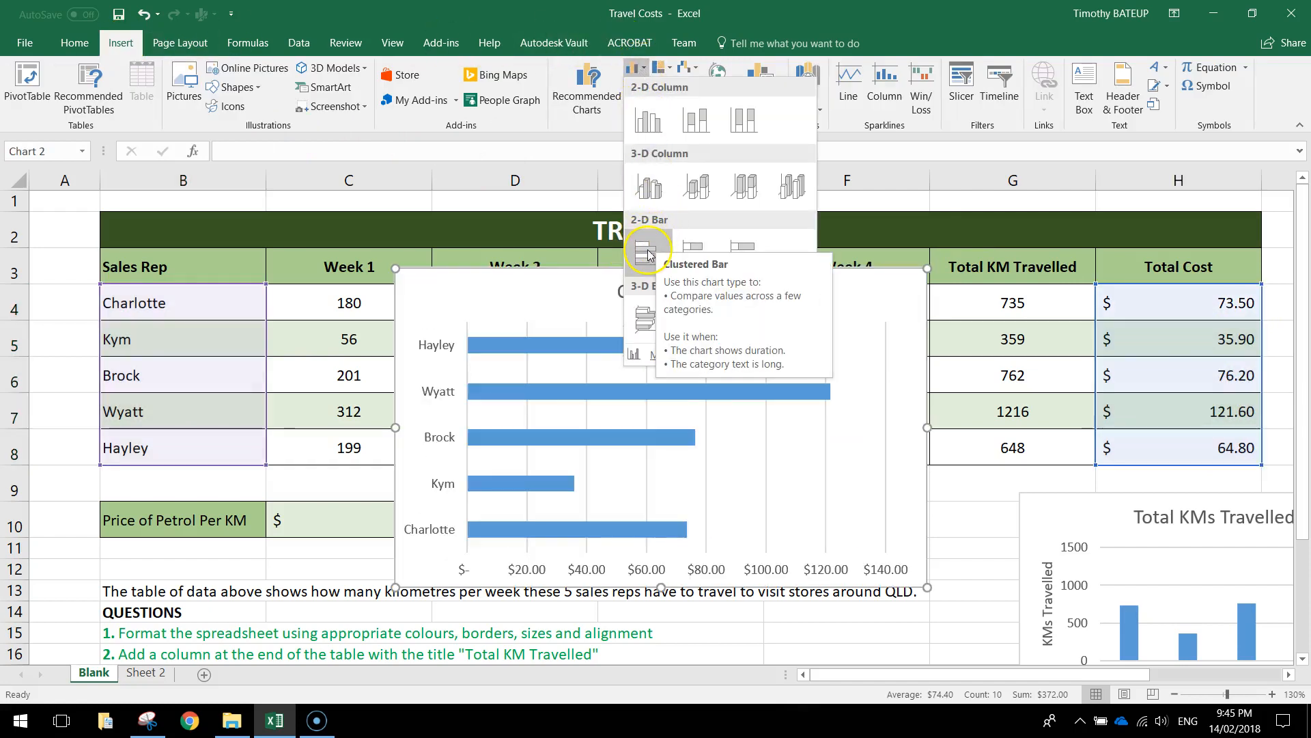
pyautogui.click(647, 255)
# Try to move the Total Cost bar chart off the table into the empty area beside the questions
pyautogui.scroll(-4, 767, 273)
pyautogui.scroll(2, 772, 256)
pyautogui.moveTo(776, 258); pyautogui.dragTo(1010, 462)
pyautogui.hotkey('ctrl', 'z')
pyautogui.moveTo(904, 322); pyautogui.dragTo(1211, 615)
pyautogui.hotkey('ctrl', 'z')
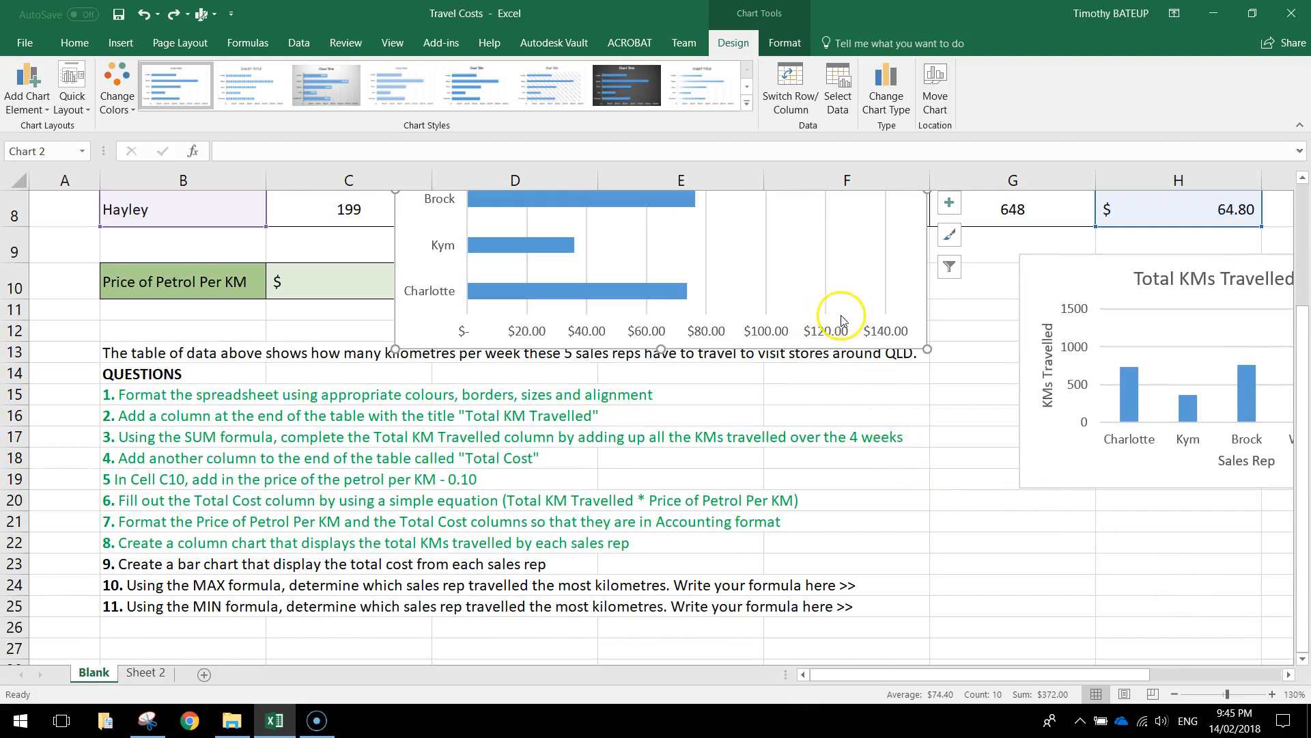
# Move the Total Cost bar chart off the table, placing it below the Total KMs Travelled column chart
pyautogui.moveTo(916, 293); pyautogui.dragTo(1133, 638)
pyautogui.moveTo(848, 435); pyautogui.dragTo(1086, 519)
pyautogui.scroll(-3, 1120, 492)
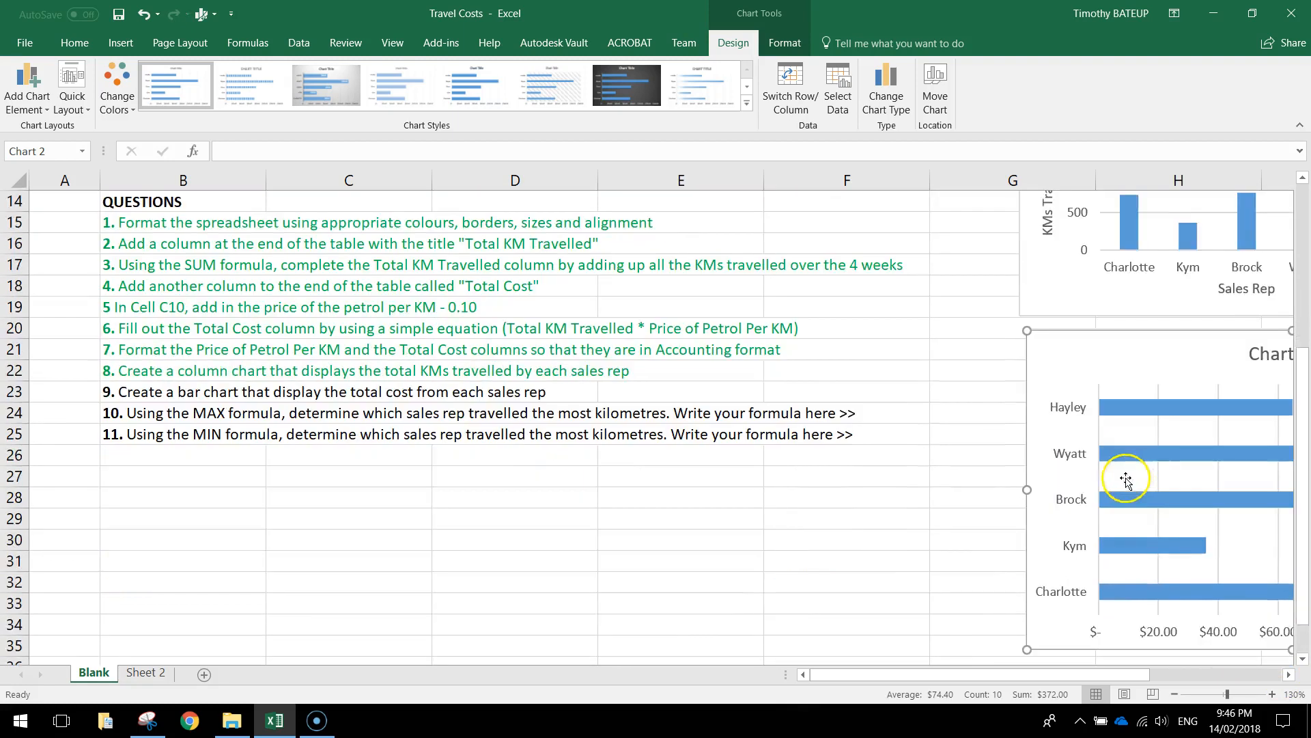
# Replace the bar chart's placeholder title with "Total Costs Per Sales Rep"
pyautogui.moveTo(1039, 675); pyautogui.dragTo(1204, 681)
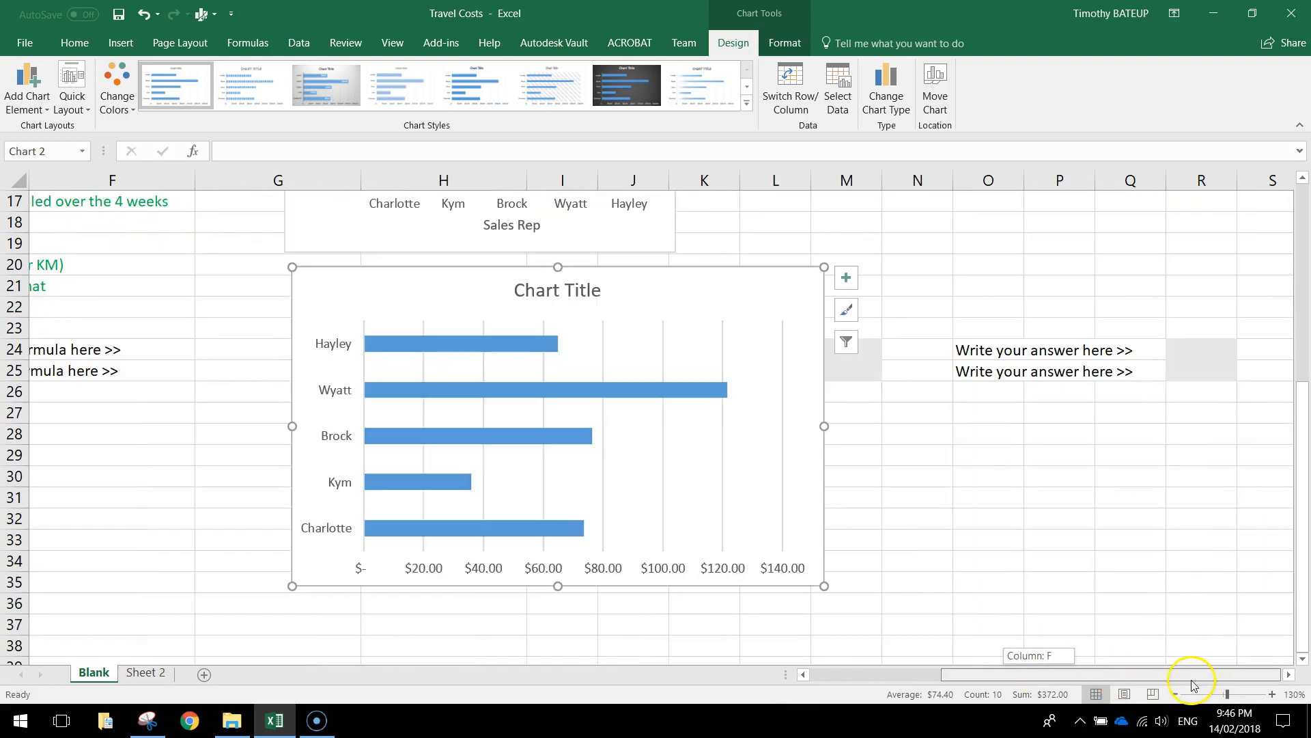
pyautogui.click(537, 291)
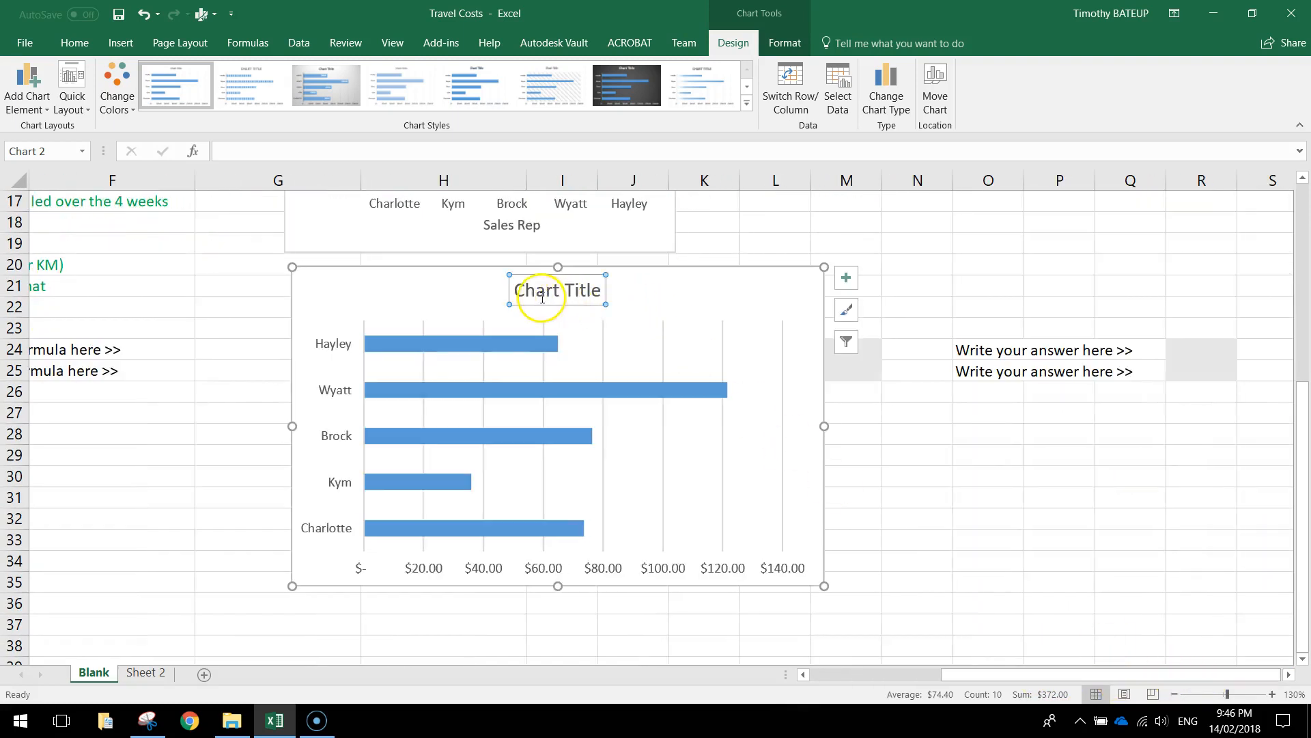
pyautogui.click(536, 294)
pyautogui.tripleClick(535, 293)
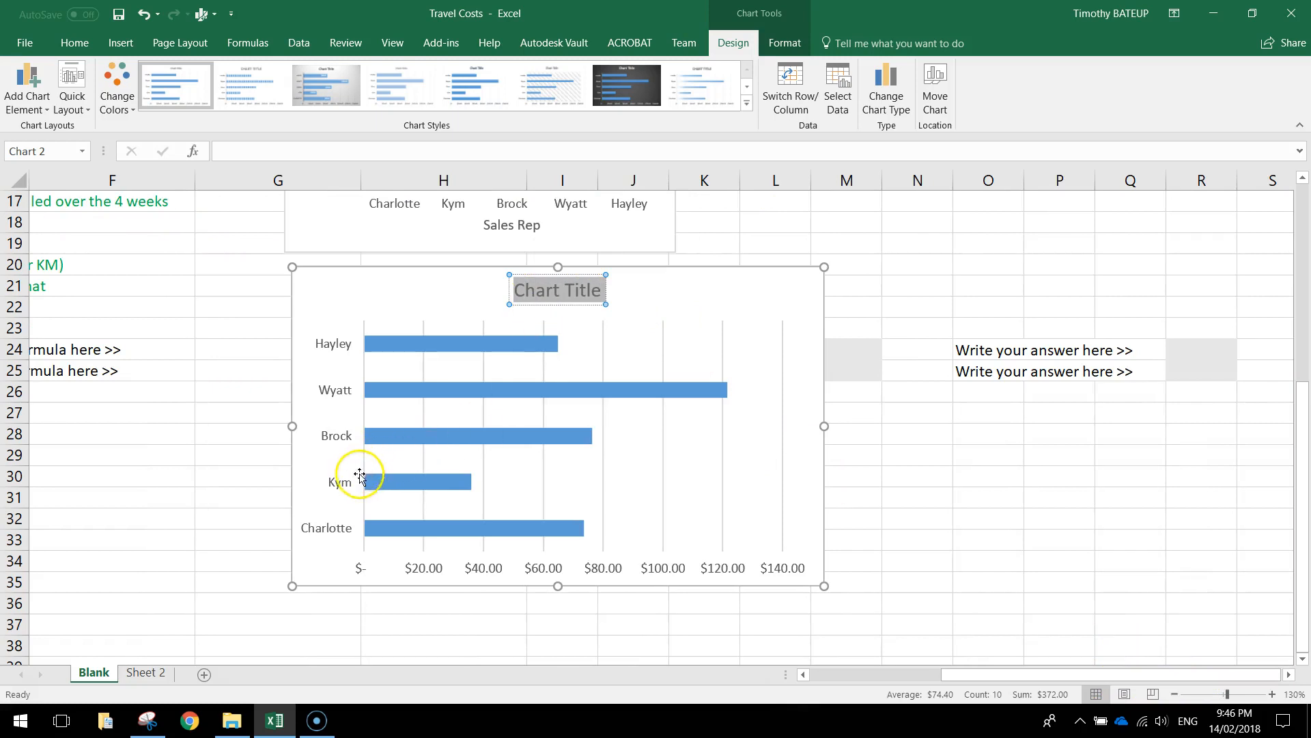
pyautogui.write('Total Costs')
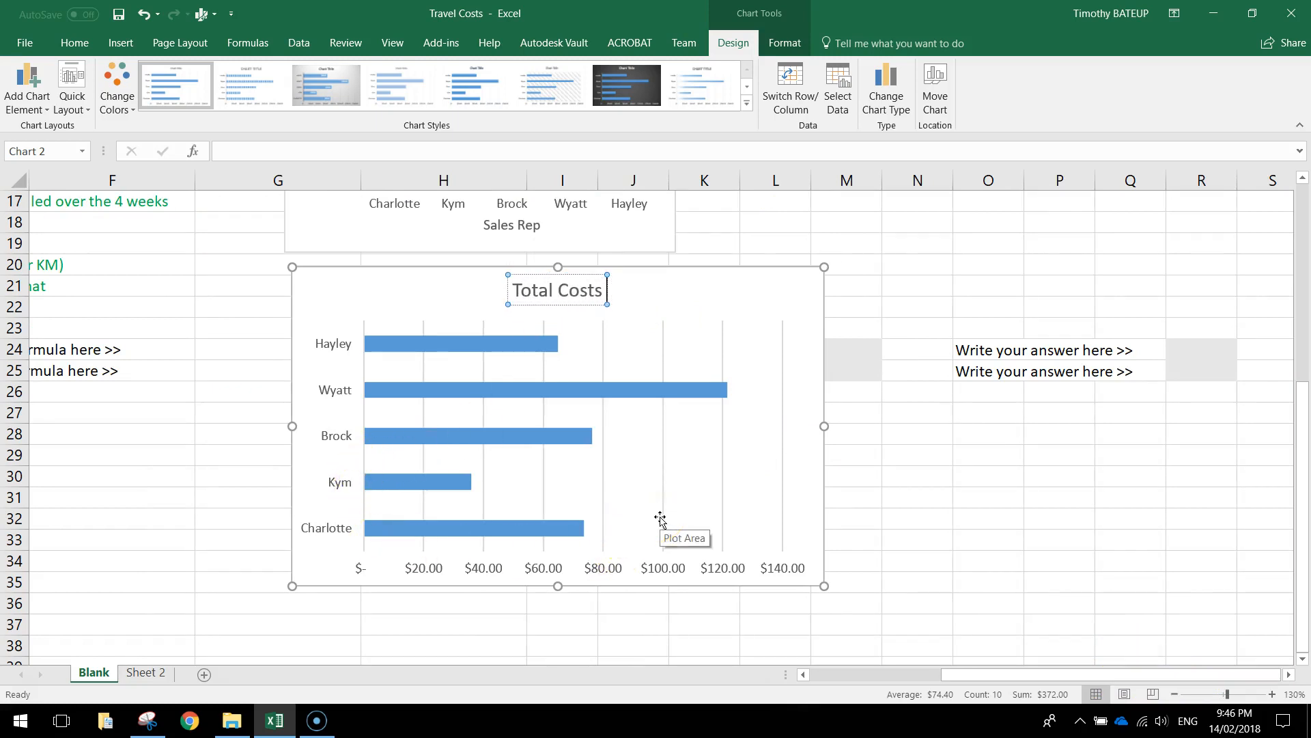
pyautogui.write(' Per Sales R')
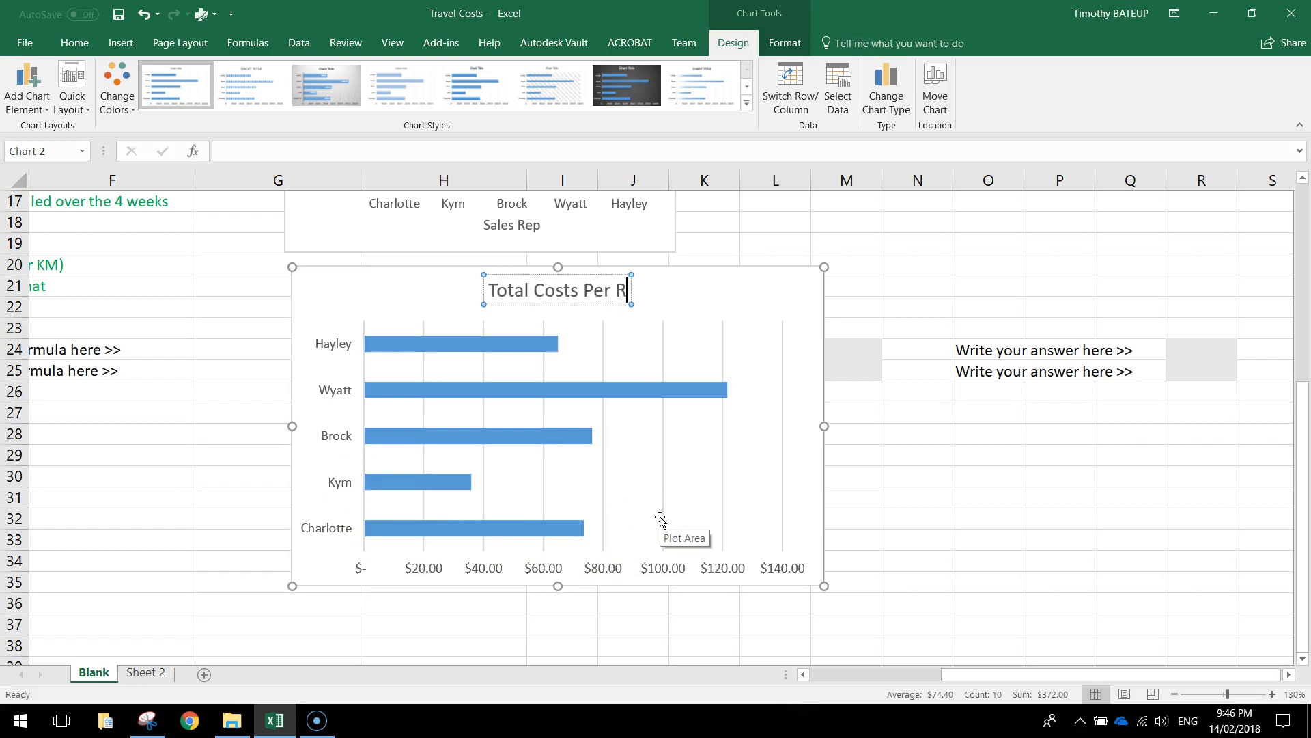
pyautogui.write('ep')
pyautogui.click(317, 283)
# Add a primary horizontal axis title reading "Total Cost" to the bar chart
pyautogui.click(27, 86)
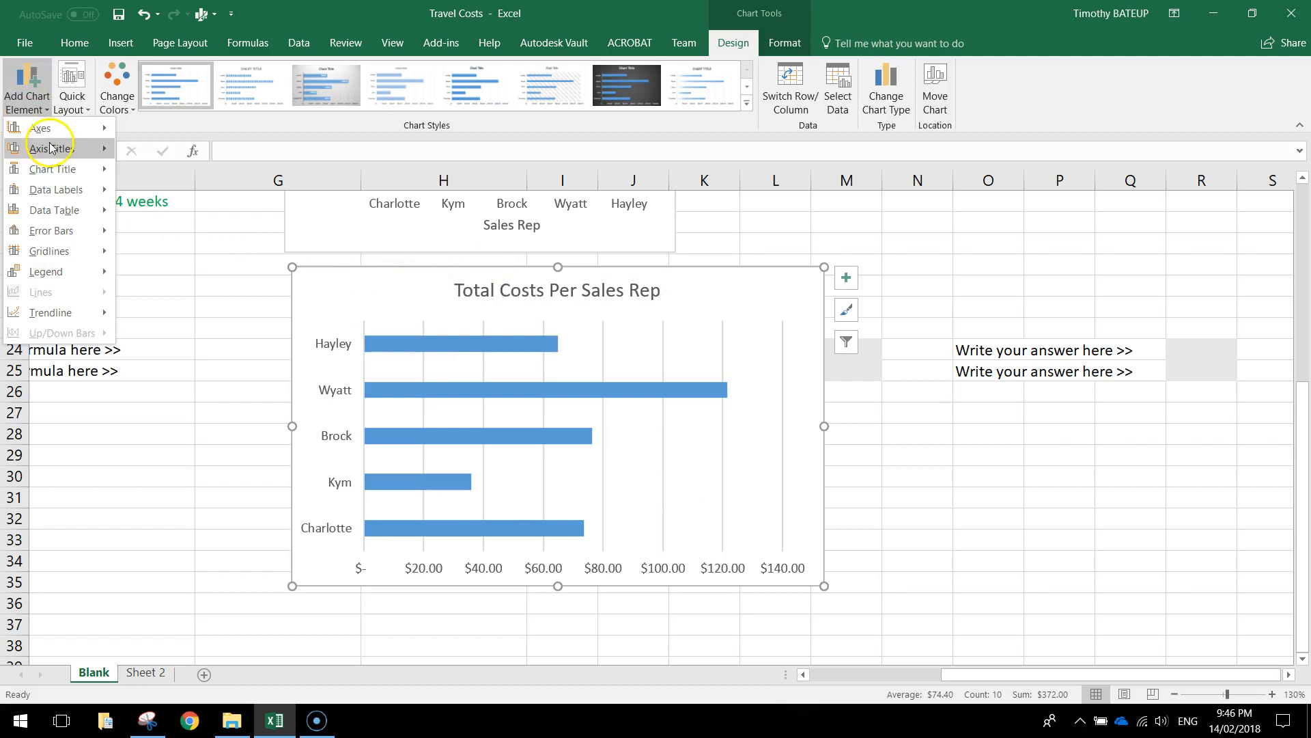
pyautogui.moveTo(51, 146)
pyautogui.click(192, 155)
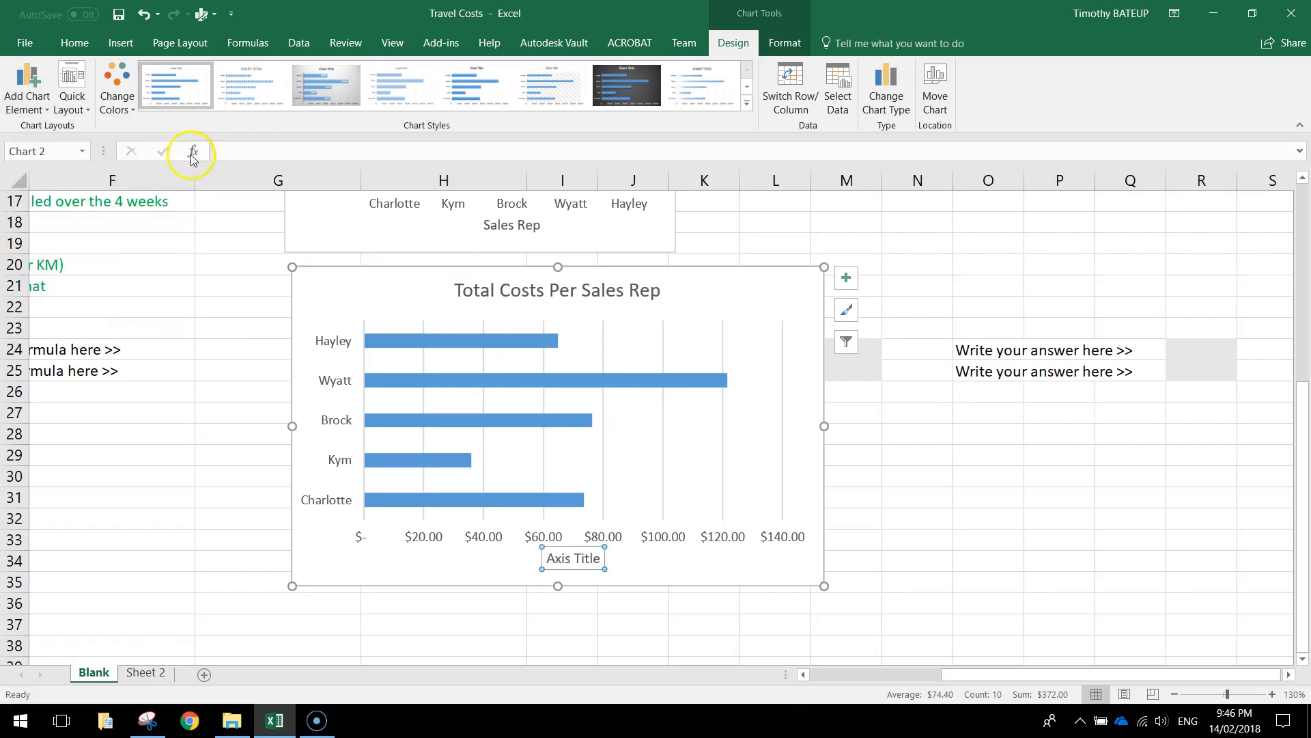
pyautogui.doubleClick(579, 558)
pyautogui.write('Tota')
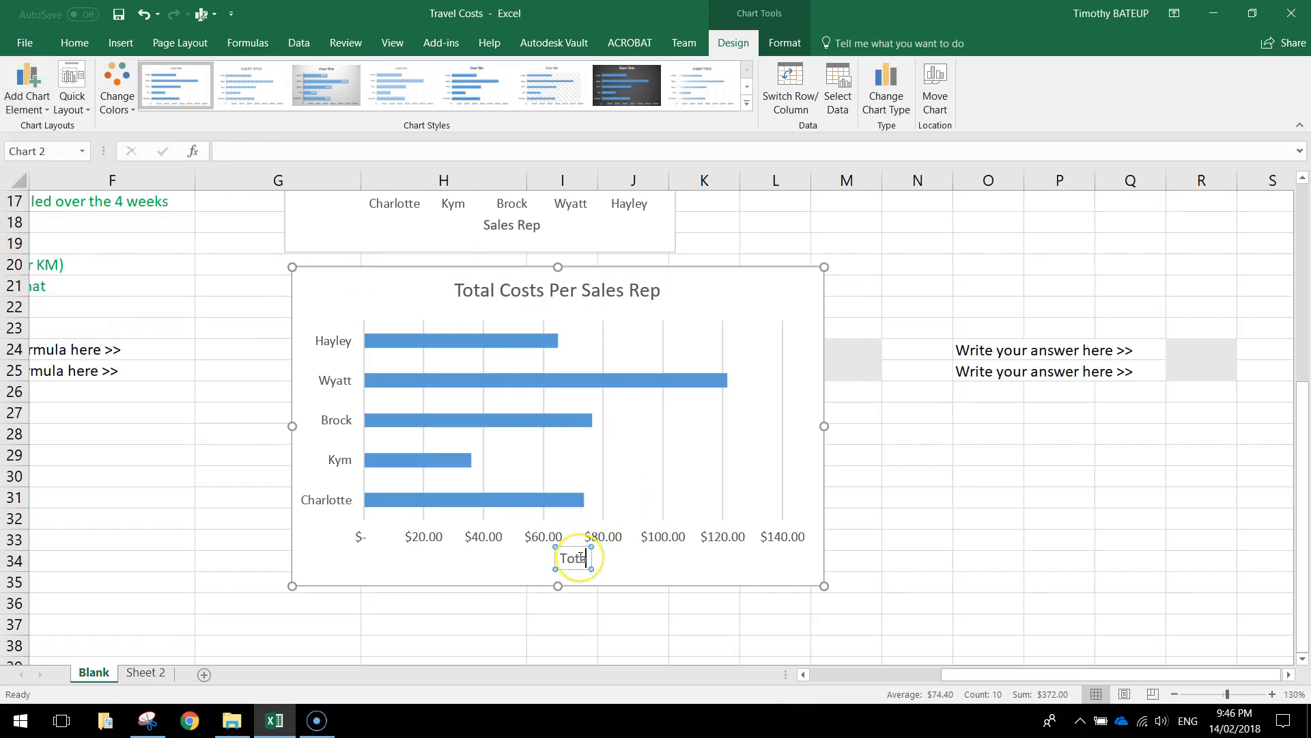
pyautogui.write('l Costs')
pyautogui.press('BackSpace')
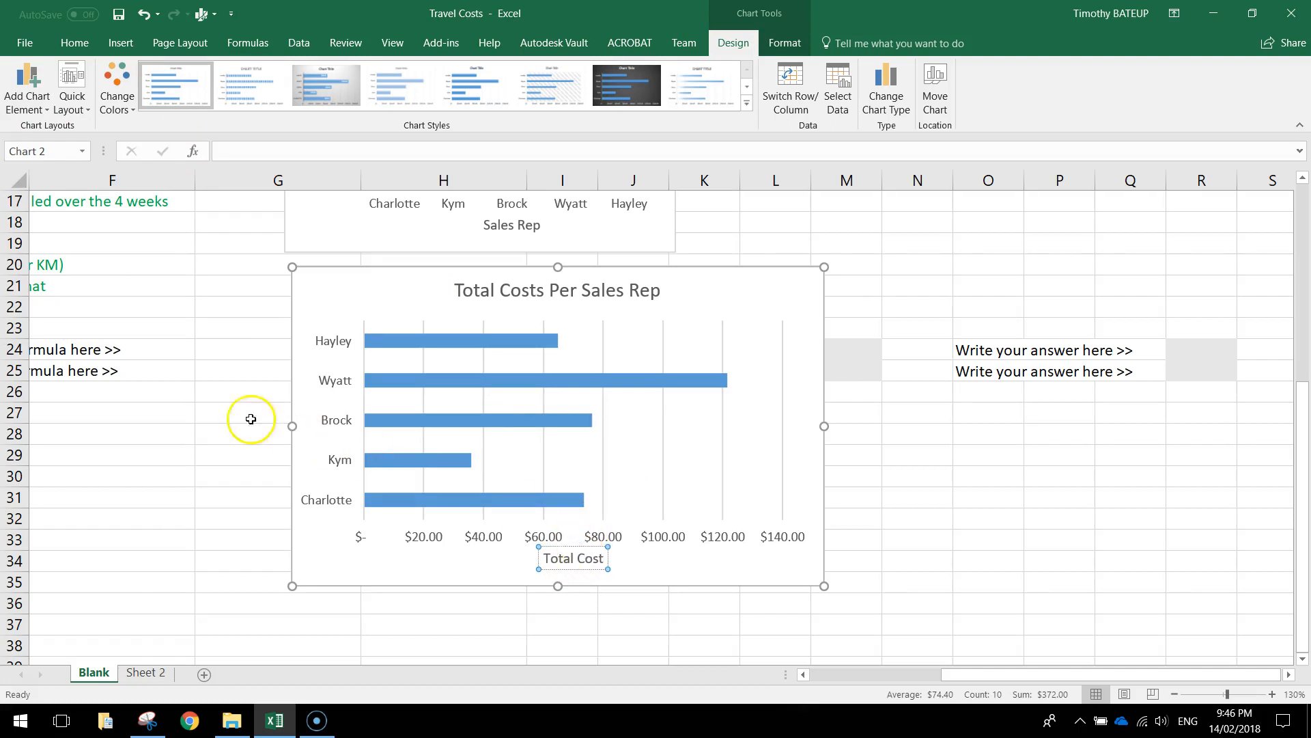
# Add a primary vertical axis title reading "Sales Rep" to the bar chart
pyautogui.click(27, 96)
pyautogui.moveTo(66, 154)
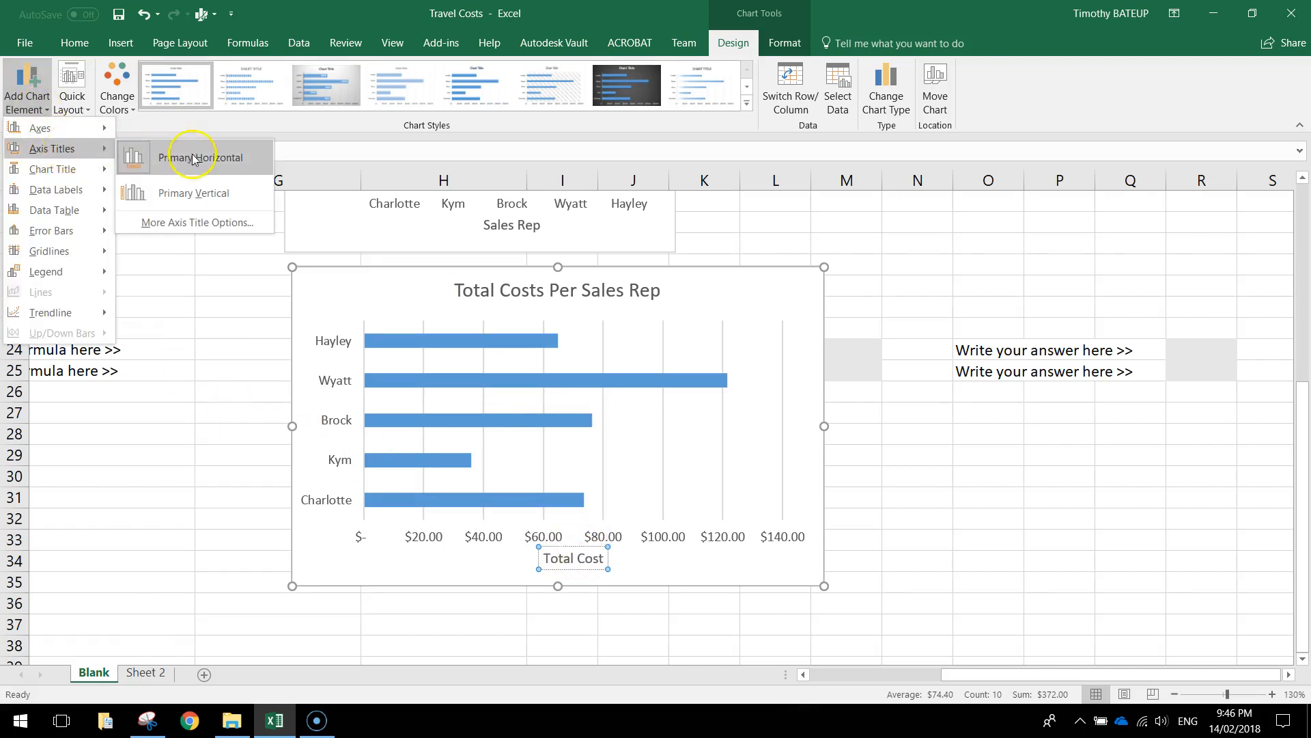
pyautogui.click(179, 194)
pyautogui.doubleClick(320, 427)
pyautogui.press('BackSpace')
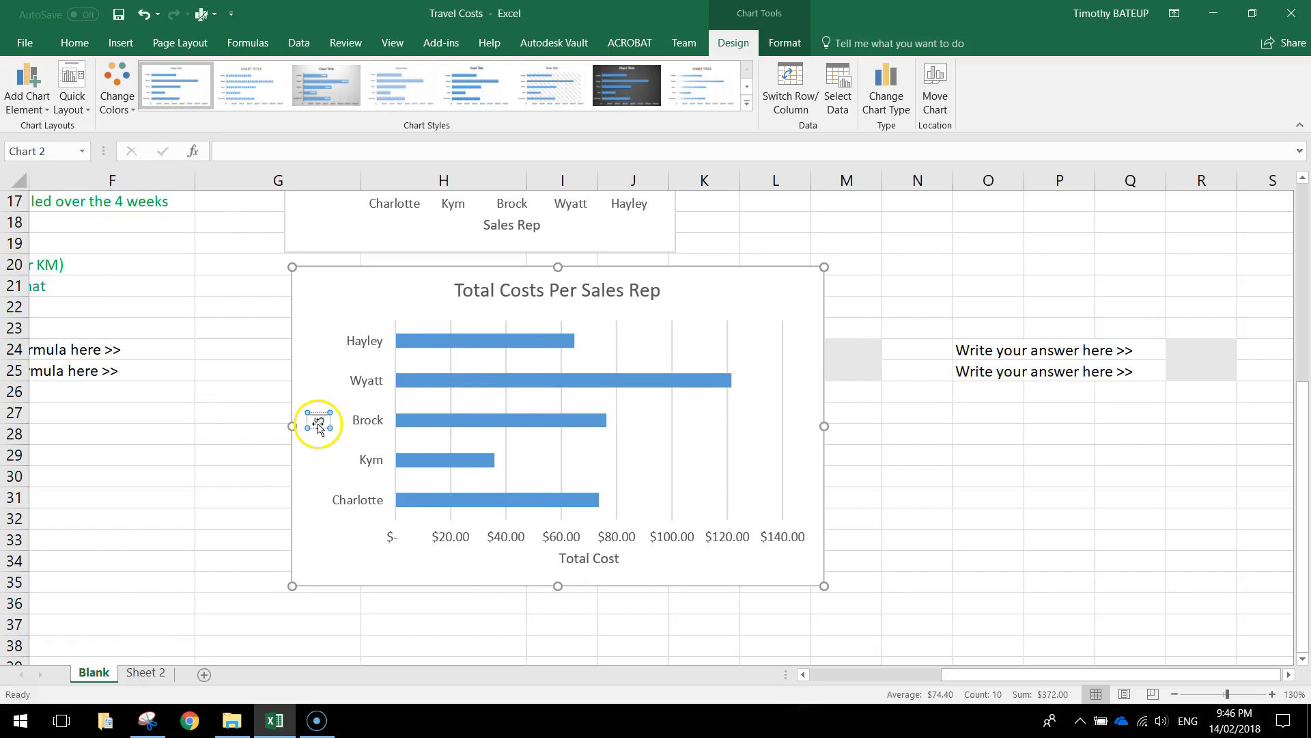
pyautogui.write('Sales Rep')
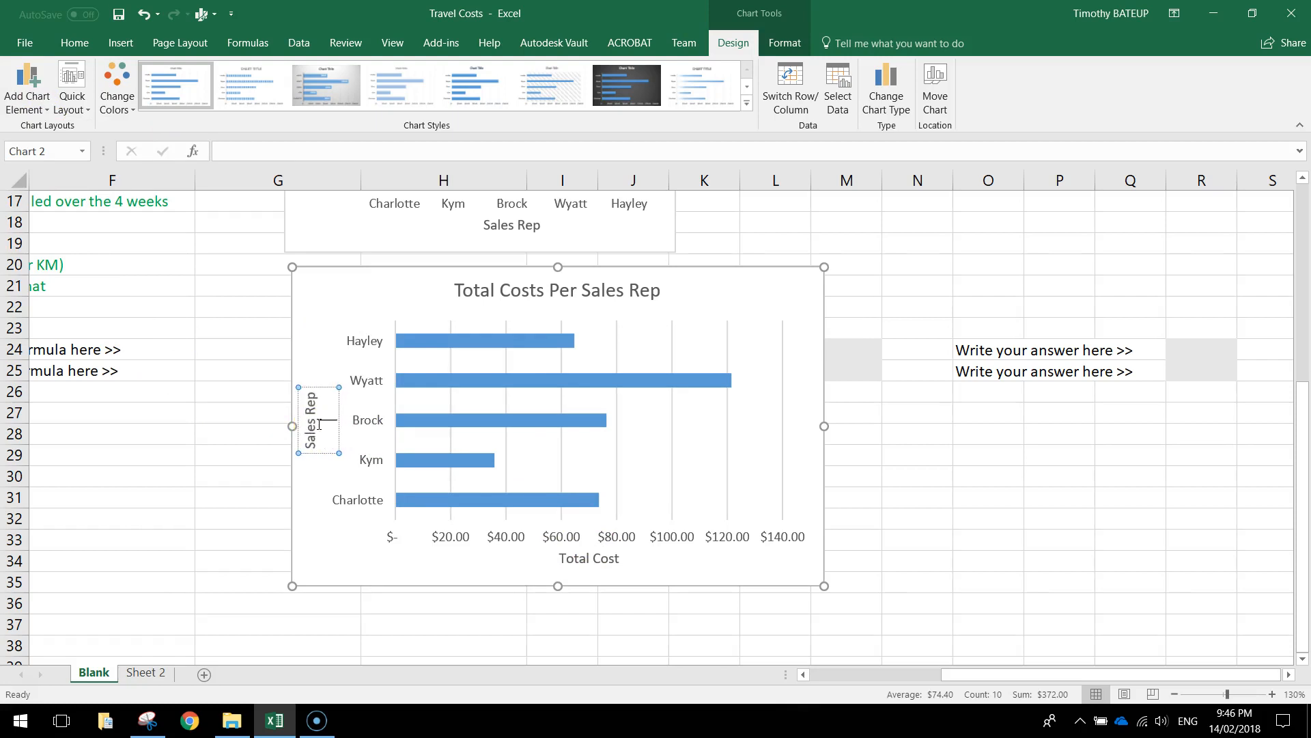
# Apply the chart style with the dark grey gradient background and bold white title to the bar chart
pyautogui.click(352, 302)
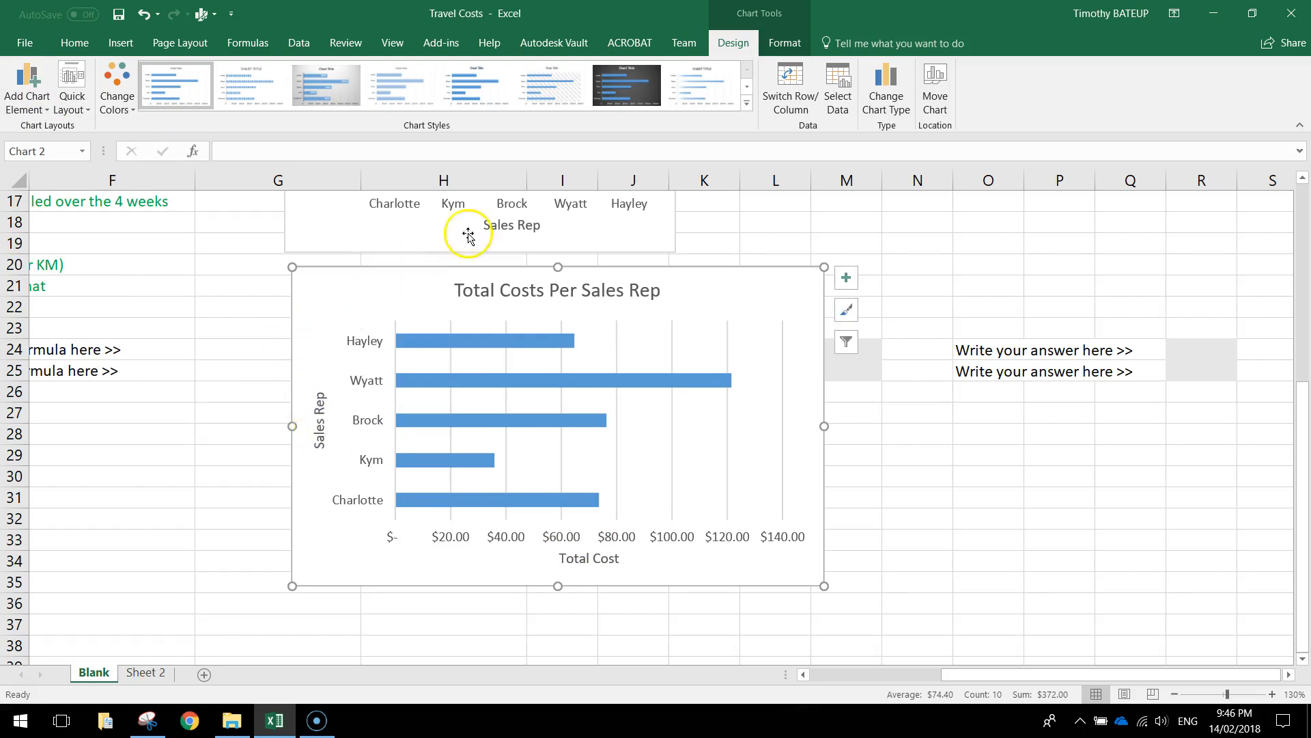
pyautogui.click(748, 103)
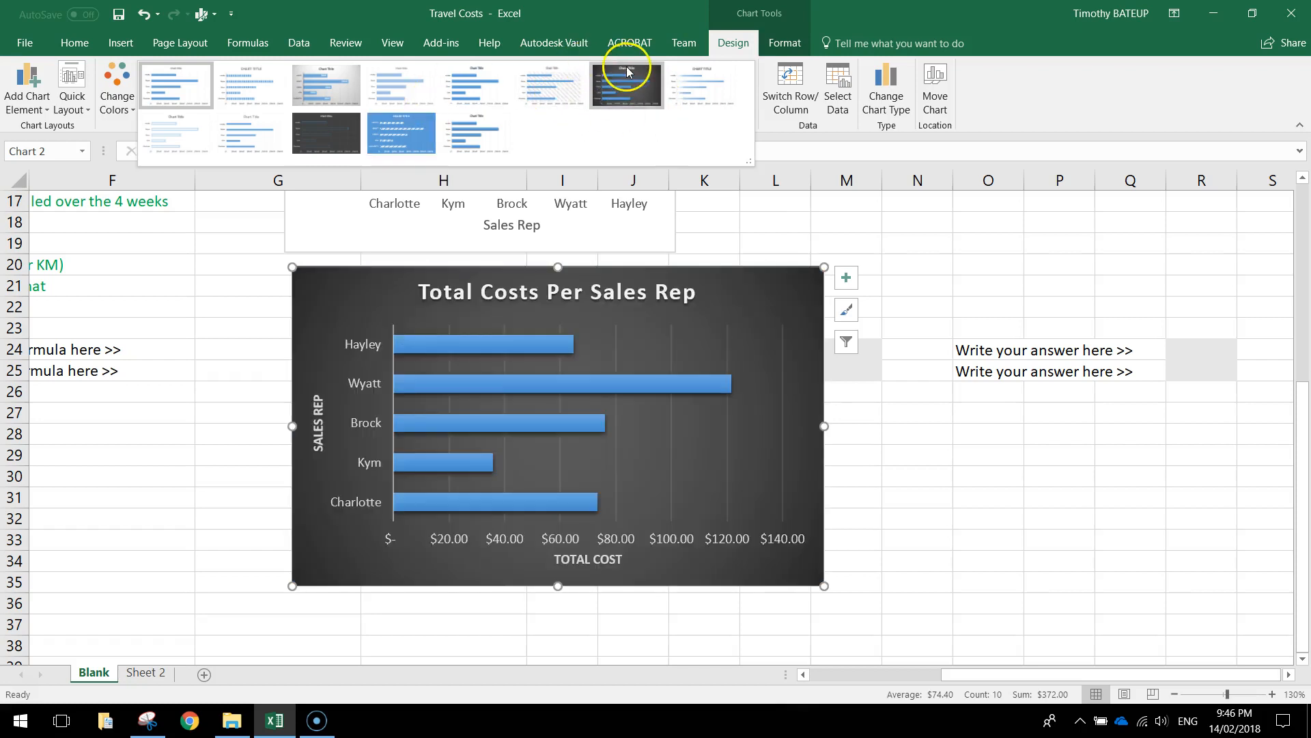
pyautogui.click(627, 71)
# Move the bar chart directly beside the Total KMs Travelled chart and shrink it to the same height
pyautogui.scroll(4, 813, 386)
pyautogui.keyDown('ctrl'); pyautogui.scroll(-1, 820, 386); pyautogui.keyUp('ctrl')
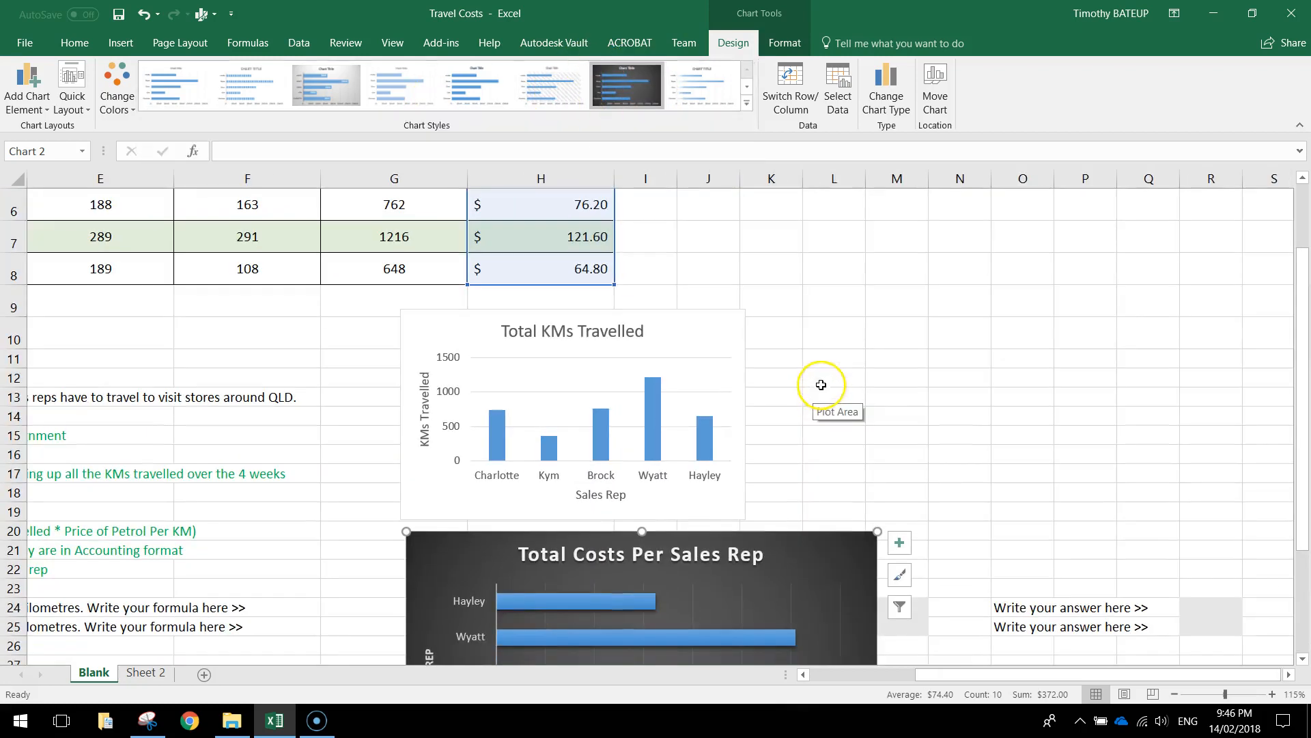
pyautogui.moveTo(778, 550); pyautogui.dragTo(1137, 253)
pyautogui.moveTo(1233, 231); pyautogui.dragTo(1170, 308)
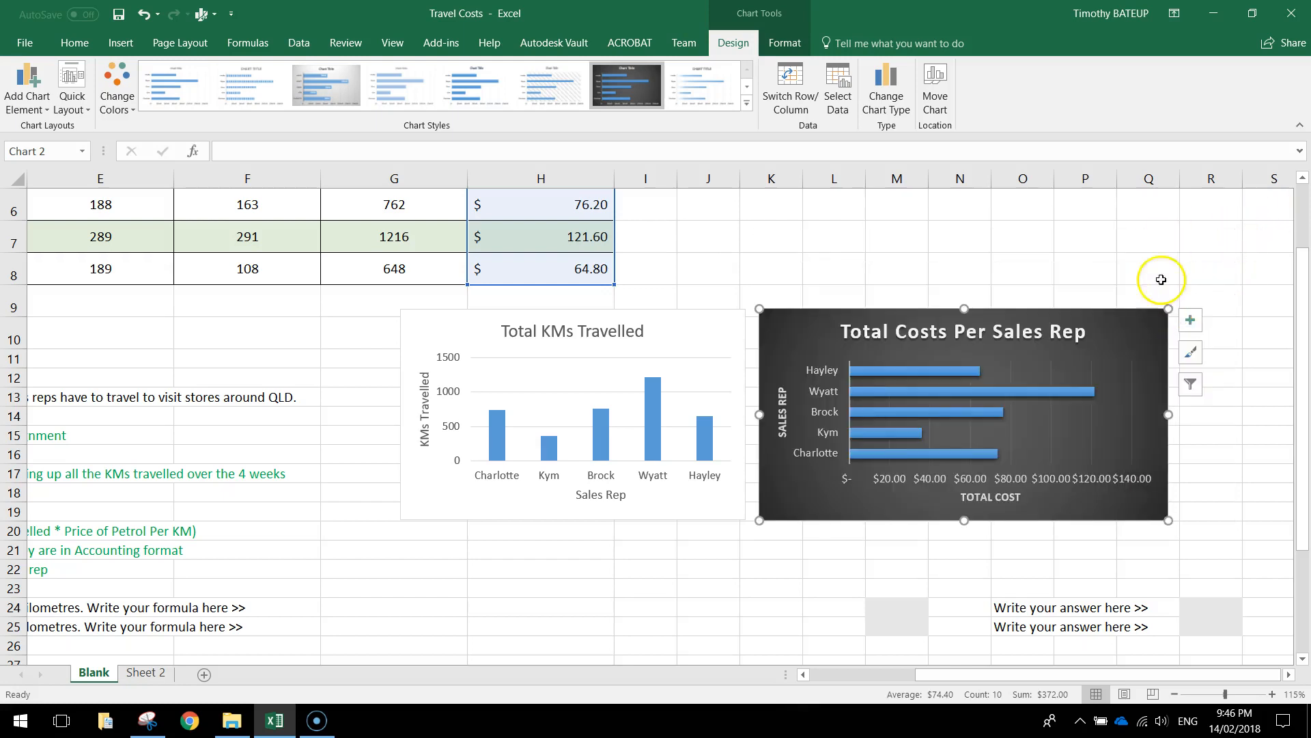
pyautogui.click(1113, 244)
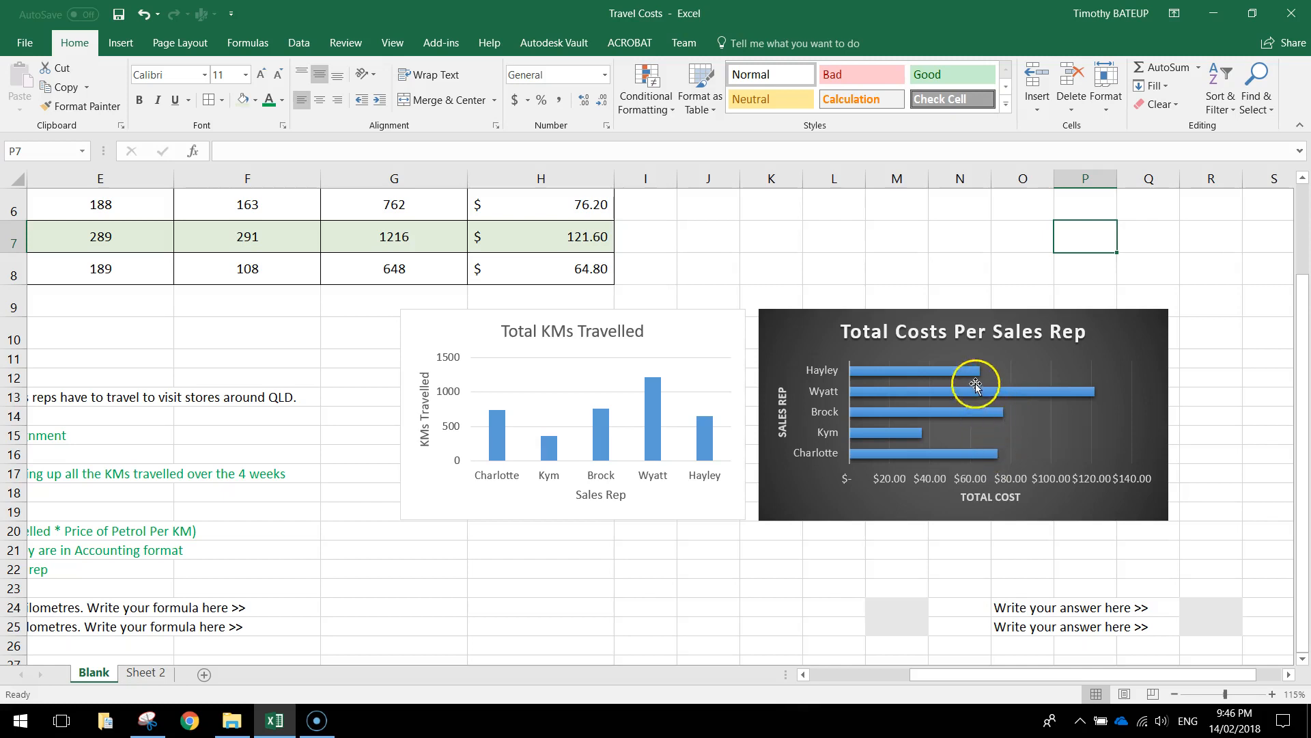
pyautogui.moveTo(935, 427)
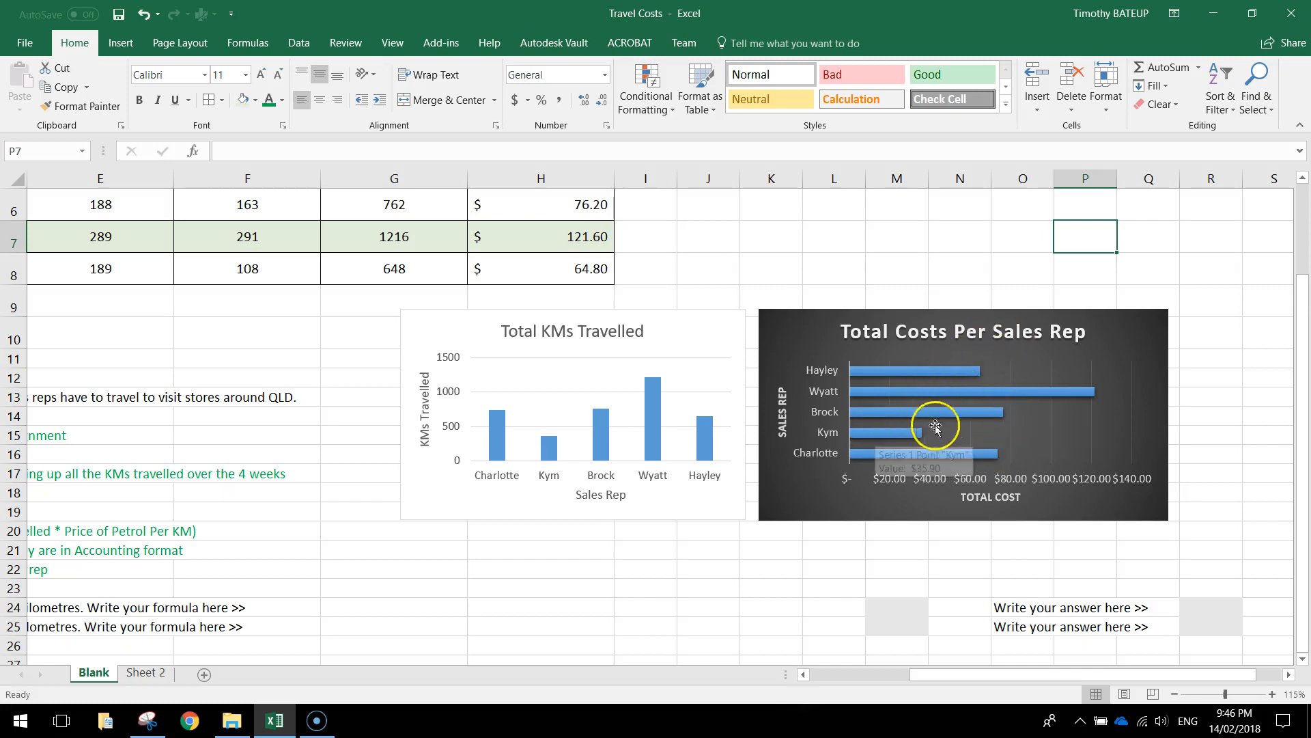
# Mark question 9 in B23 as finished with the green font colour
pyautogui.click(751, 238)
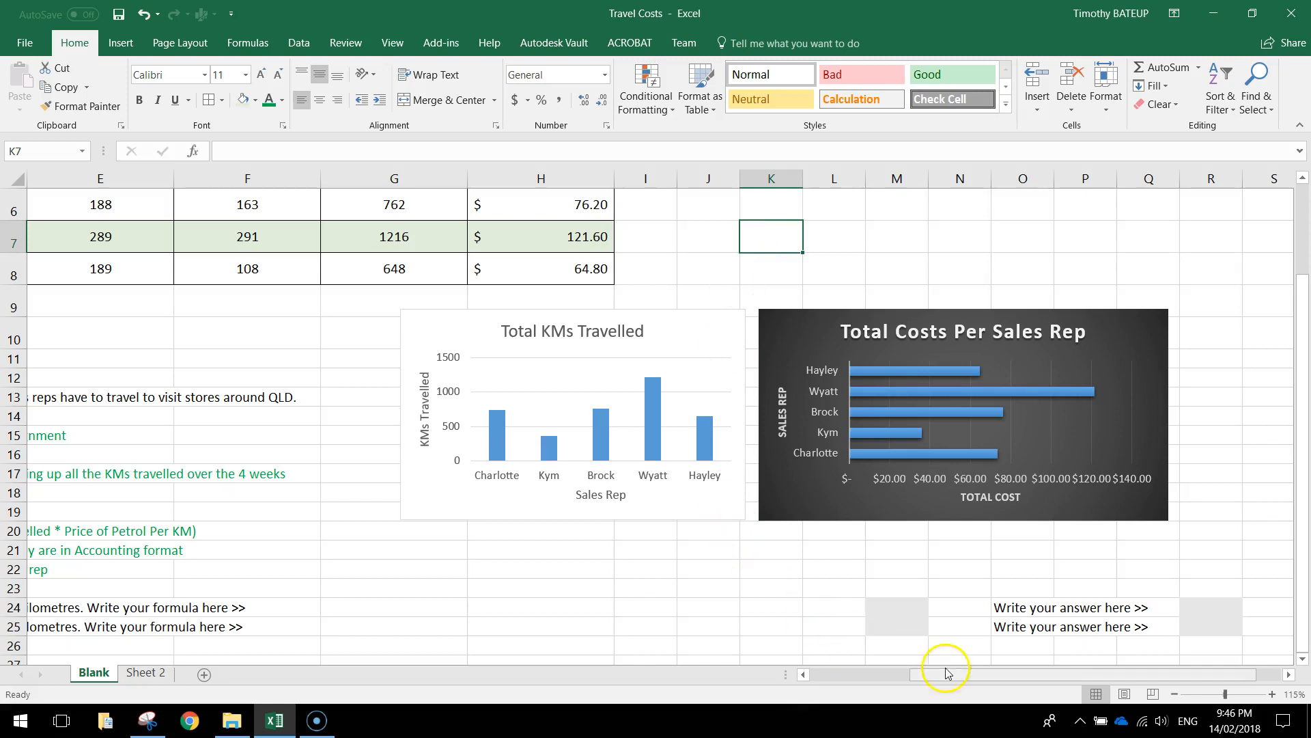
pyautogui.moveTo(946, 673); pyautogui.dragTo(766, 677)
pyautogui.click(104, 593)
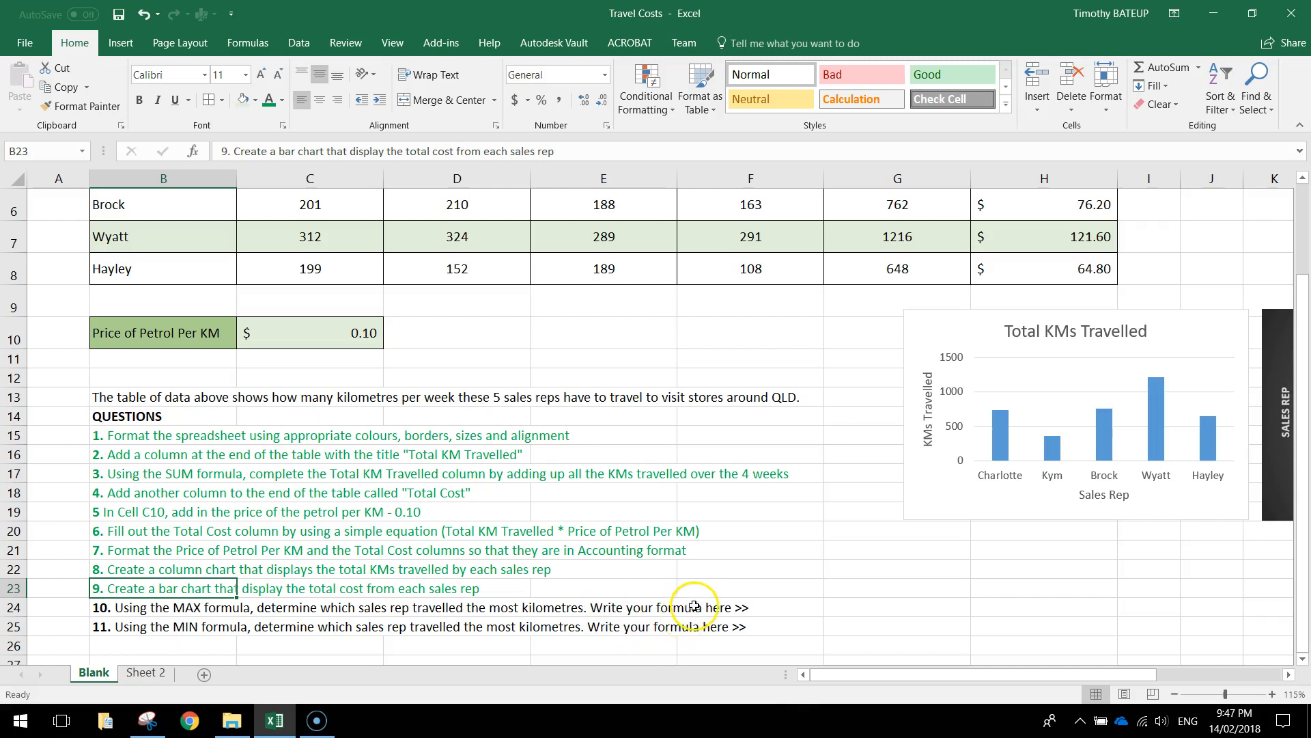
# Move the shaded formula and answer cells in M24:R25 closer to questions 10 and 11, starting at G24
pyautogui.click(915, 606)
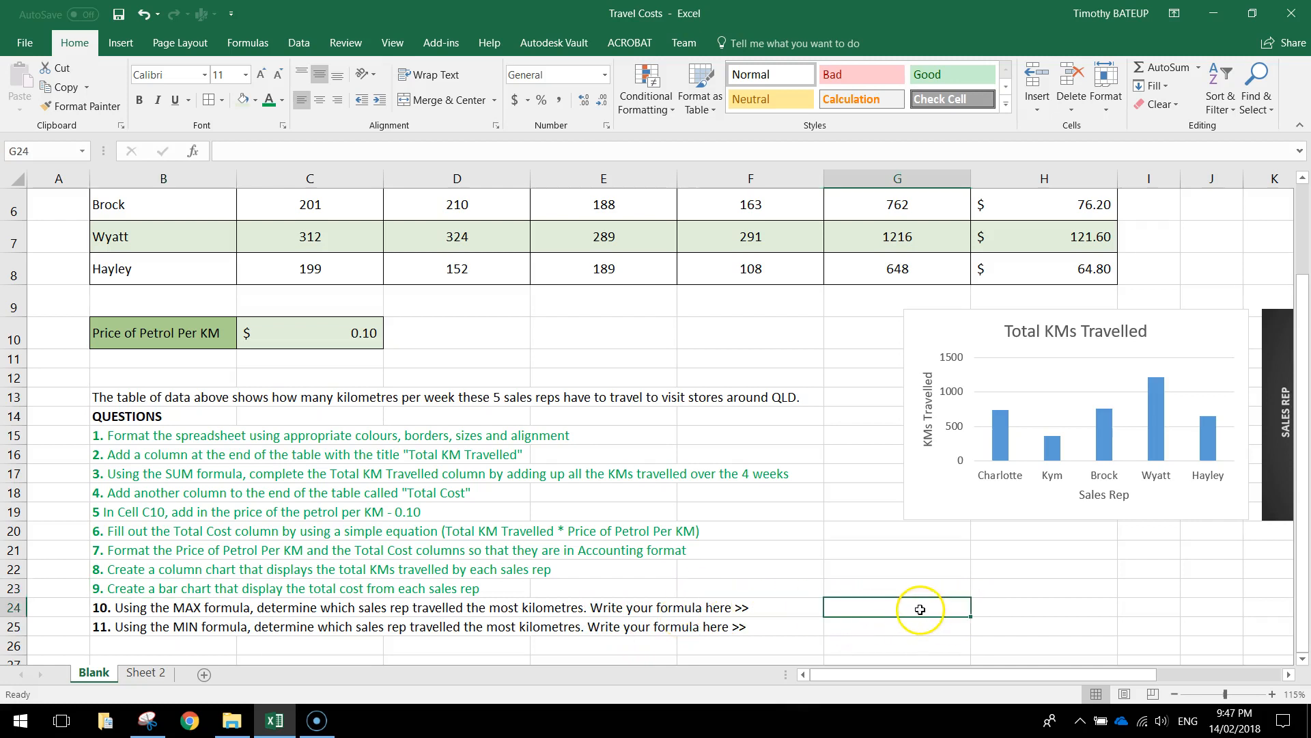
pyautogui.moveTo(957, 675); pyautogui.dragTo(1066, 677)
pyautogui.moveTo(902, 605); pyautogui.dragTo(1198, 626)
pyautogui.hotkey('ctrl', 'x')
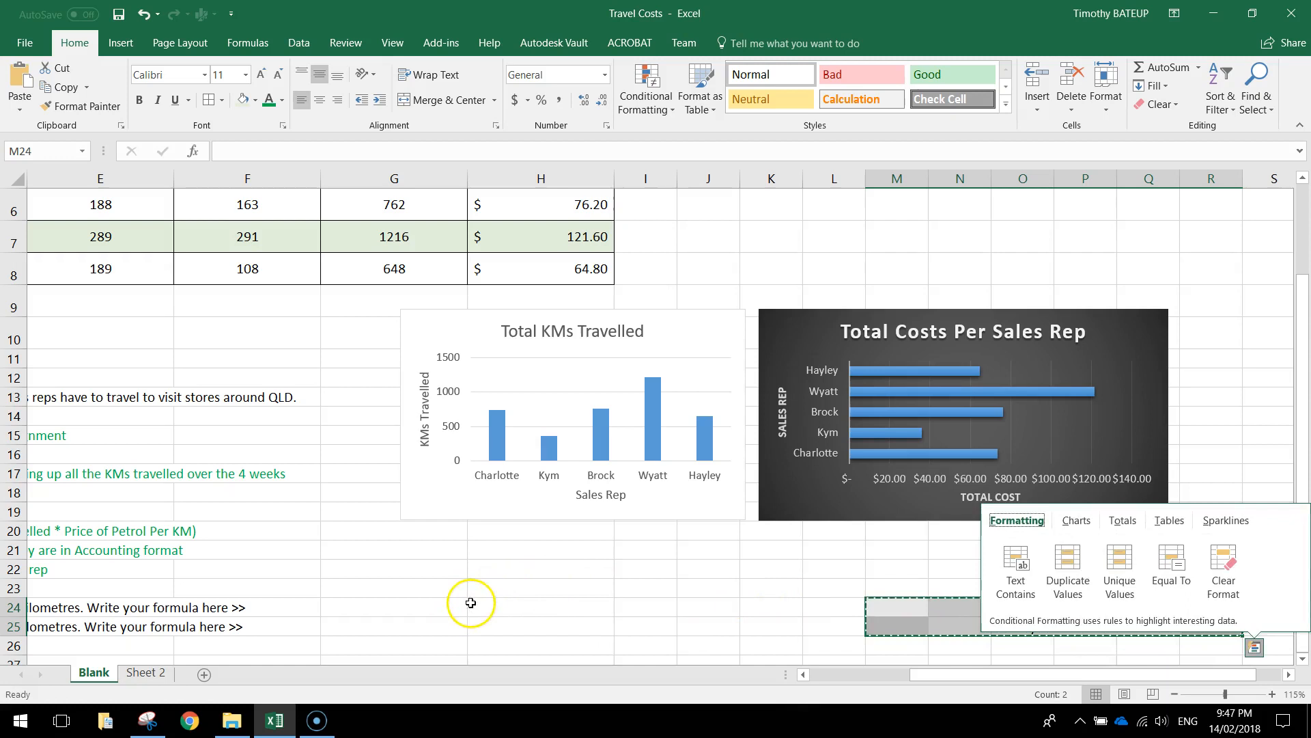
pyautogui.click(525, 609)
pyautogui.hotkey('ctrl', 'v')
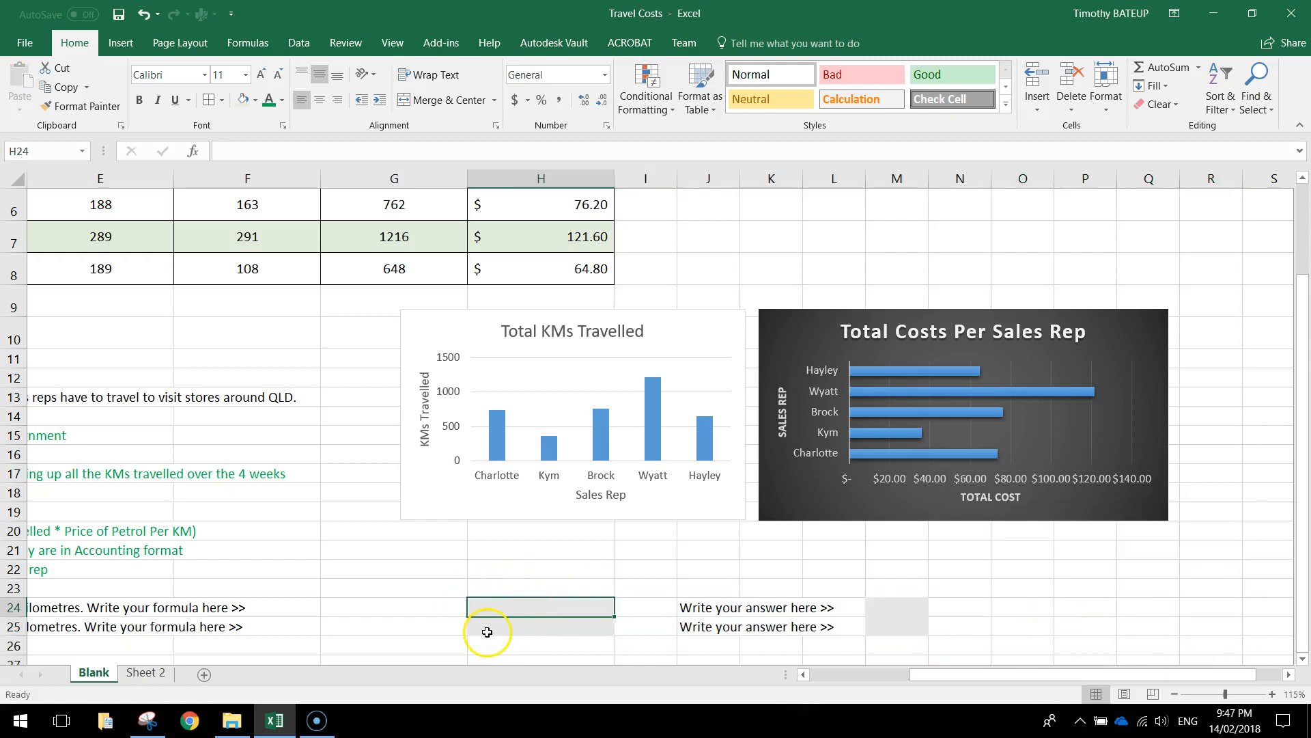
pyautogui.moveTo(504, 602); pyautogui.dragTo(893, 625)
pyautogui.hotkey('ctrl', 'x')
pyautogui.click(433, 600)
pyautogui.press('Return')
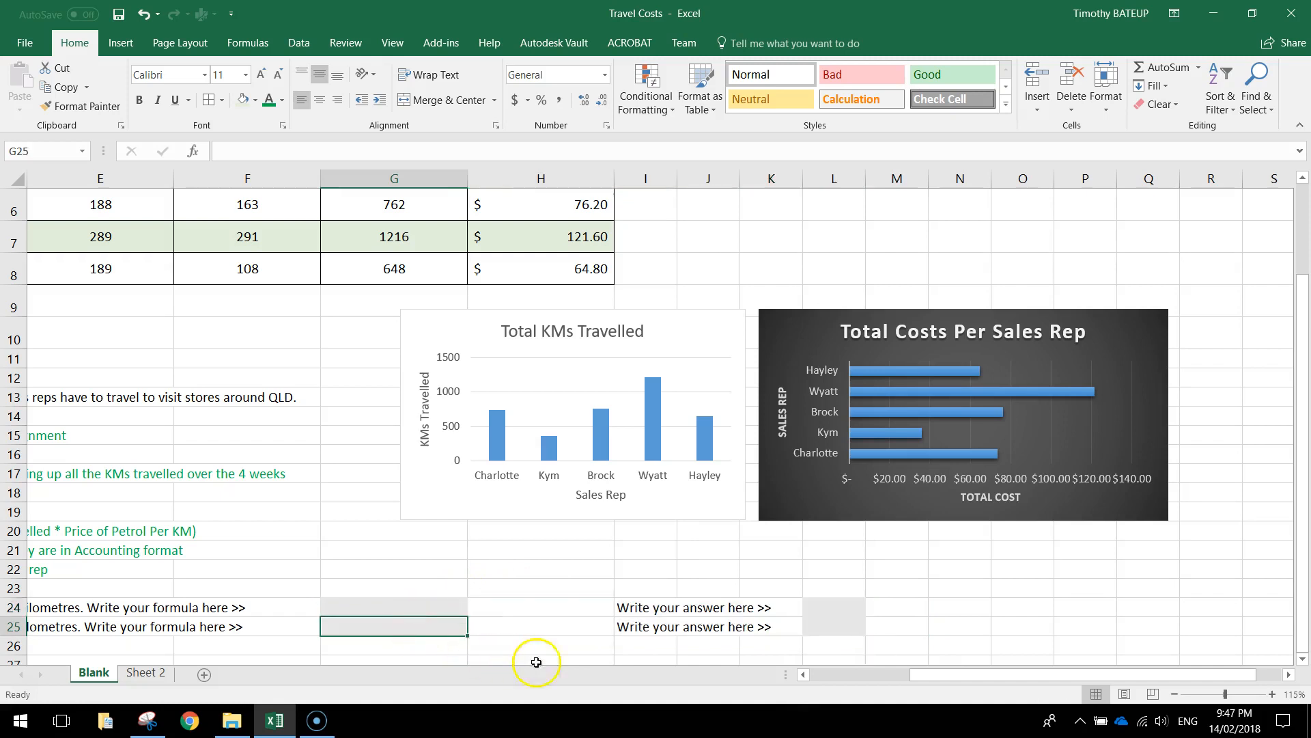
# Enter the formula =MAX(G4:G8) in G24 to get the highest Total KM Travelled
pyautogui.moveTo(929, 673); pyautogui.dragTo(830, 675)
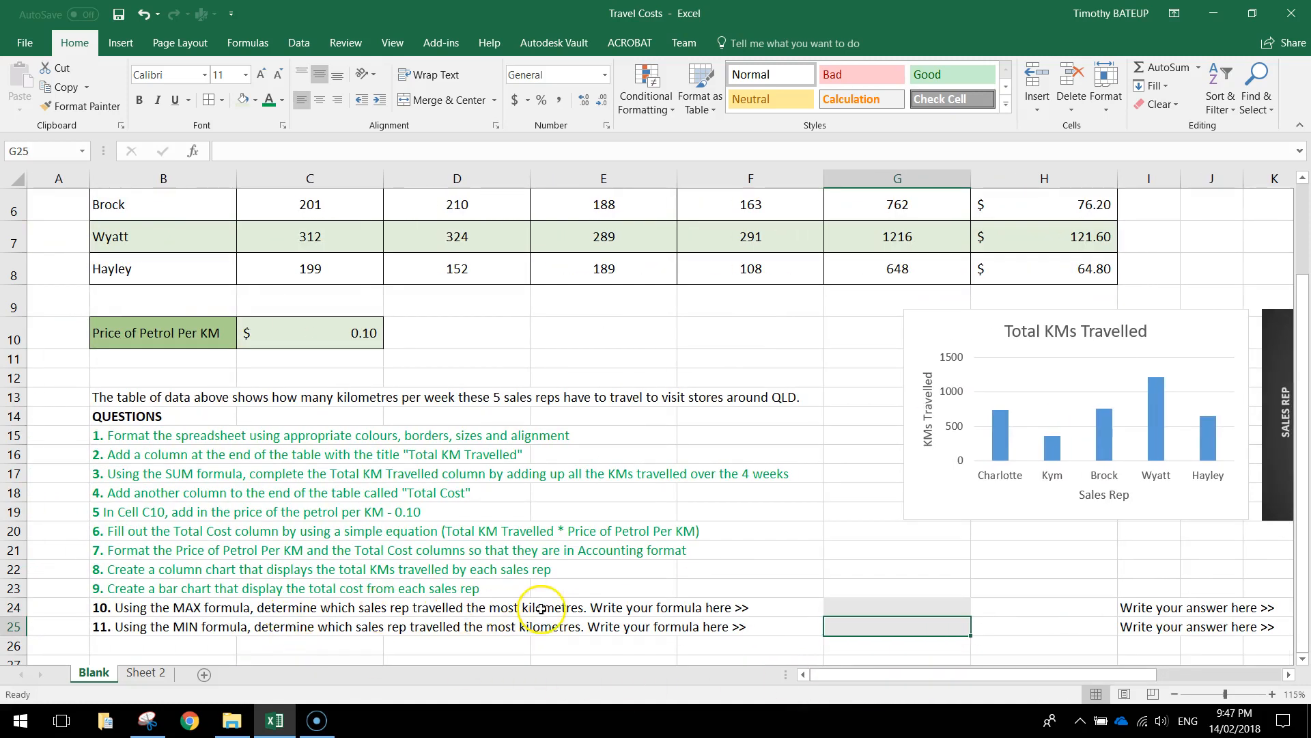
pyautogui.keyDown('ctrl'); pyautogui.scroll(-1, 843, 594); pyautogui.keyUp('ctrl')
pyautogui.click(783, 631)
pyautogui.write('=max')
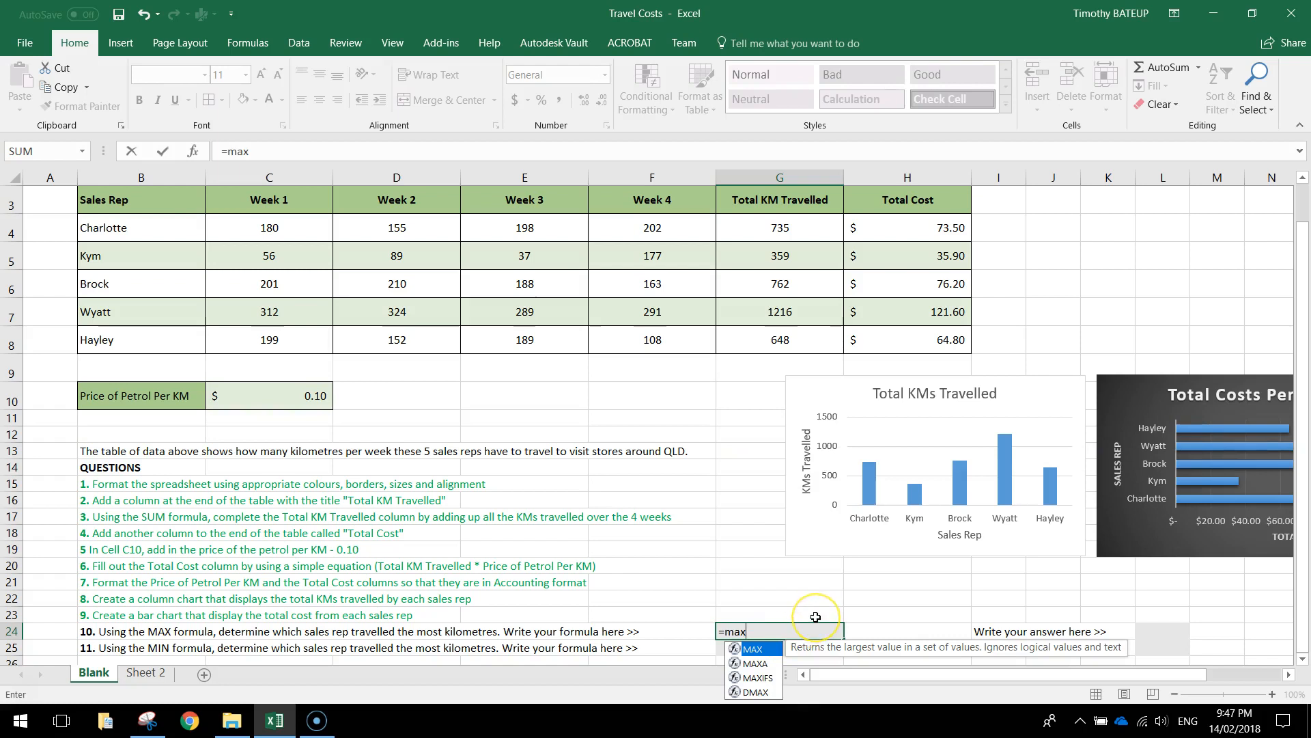
pyautogui.write('(')
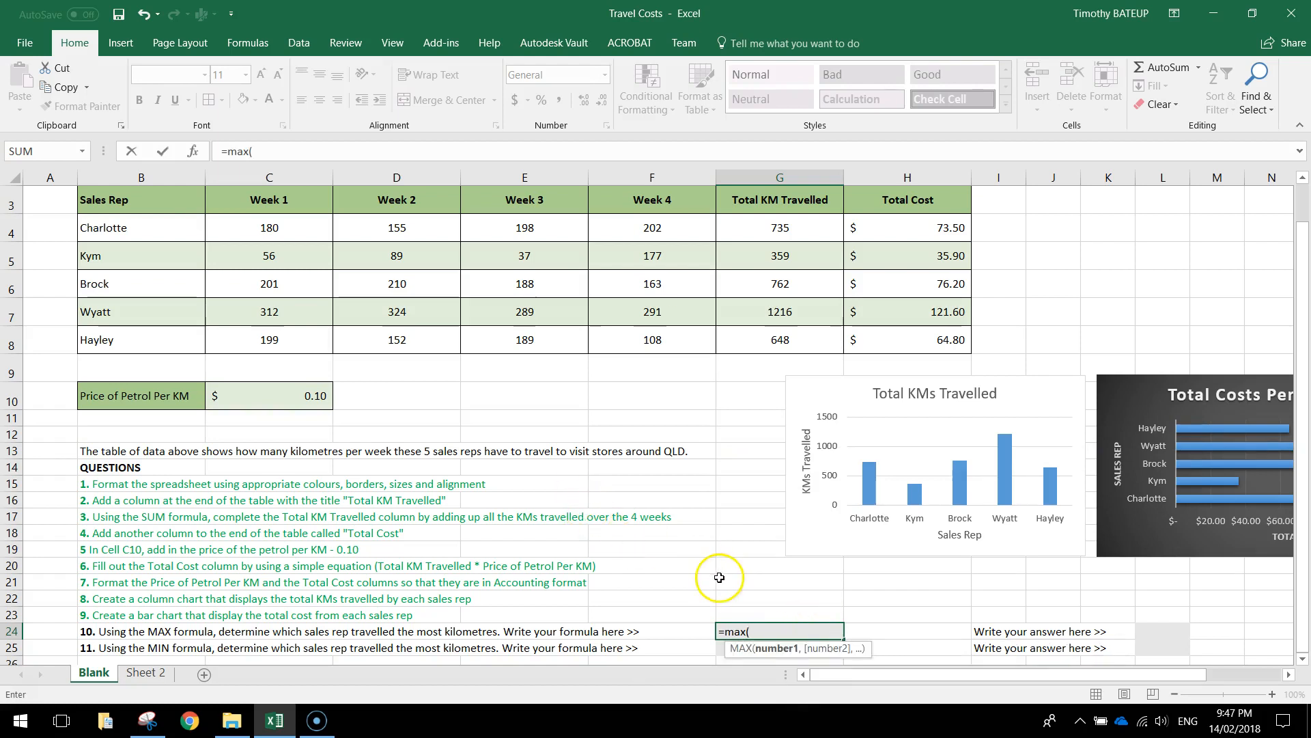
pyautogui.moveTo(813, 228); pyautogui.dragTo(818, 335)
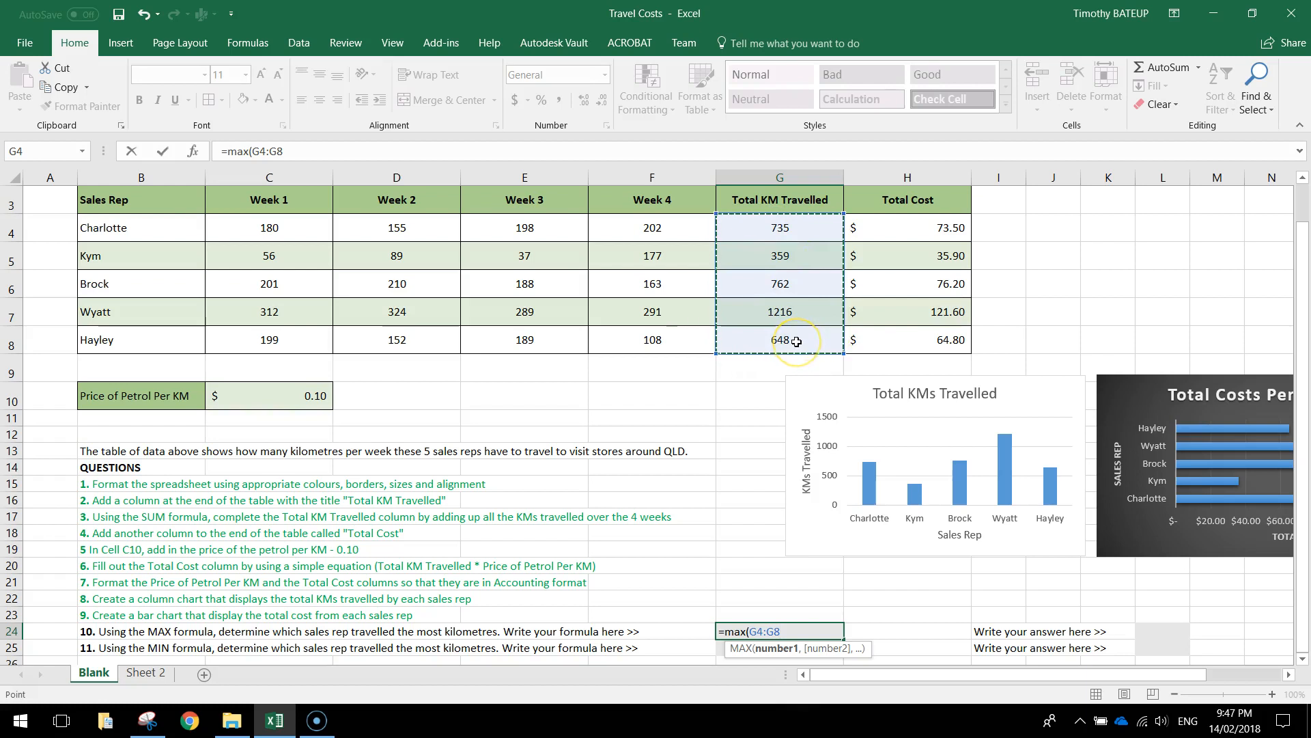
pyautogui.write(')')
pyautogui.press('Return')
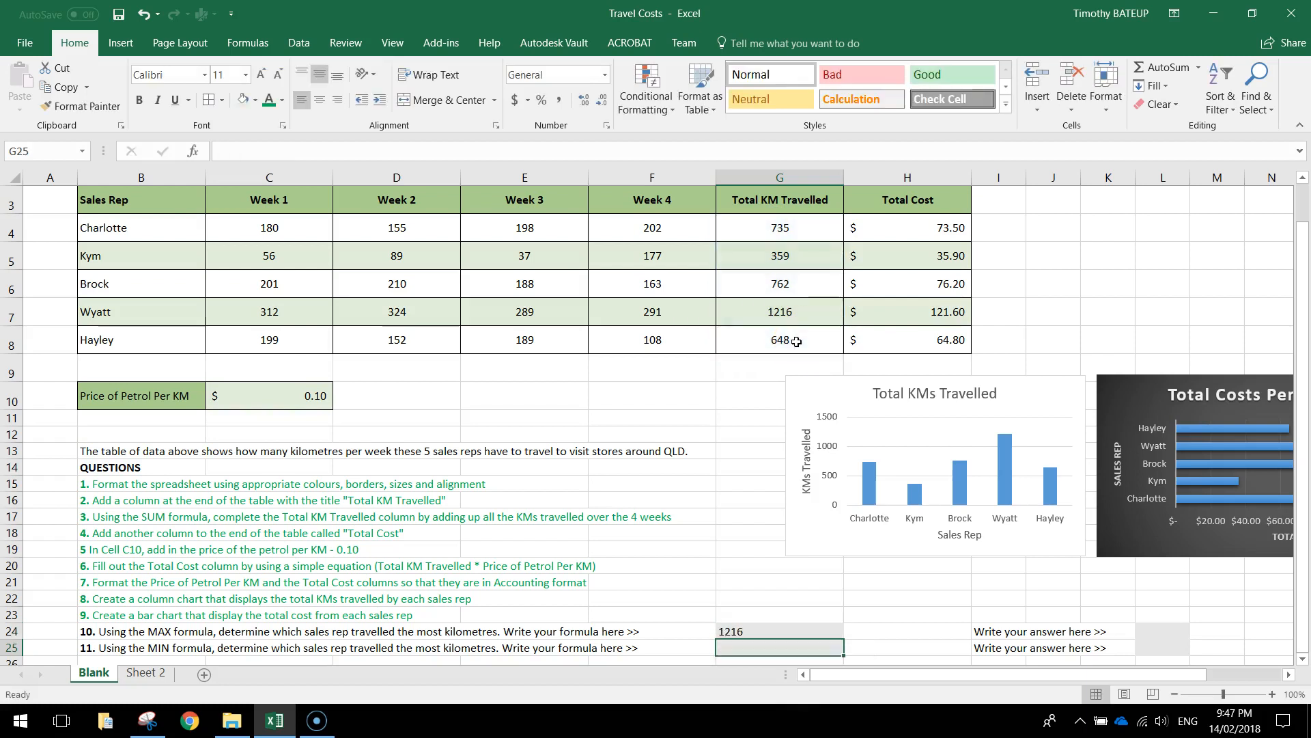
# Match the MAX value to its row in the table and enter that sales rep's name as the answer in L24
pyautogui.click(745, 633)
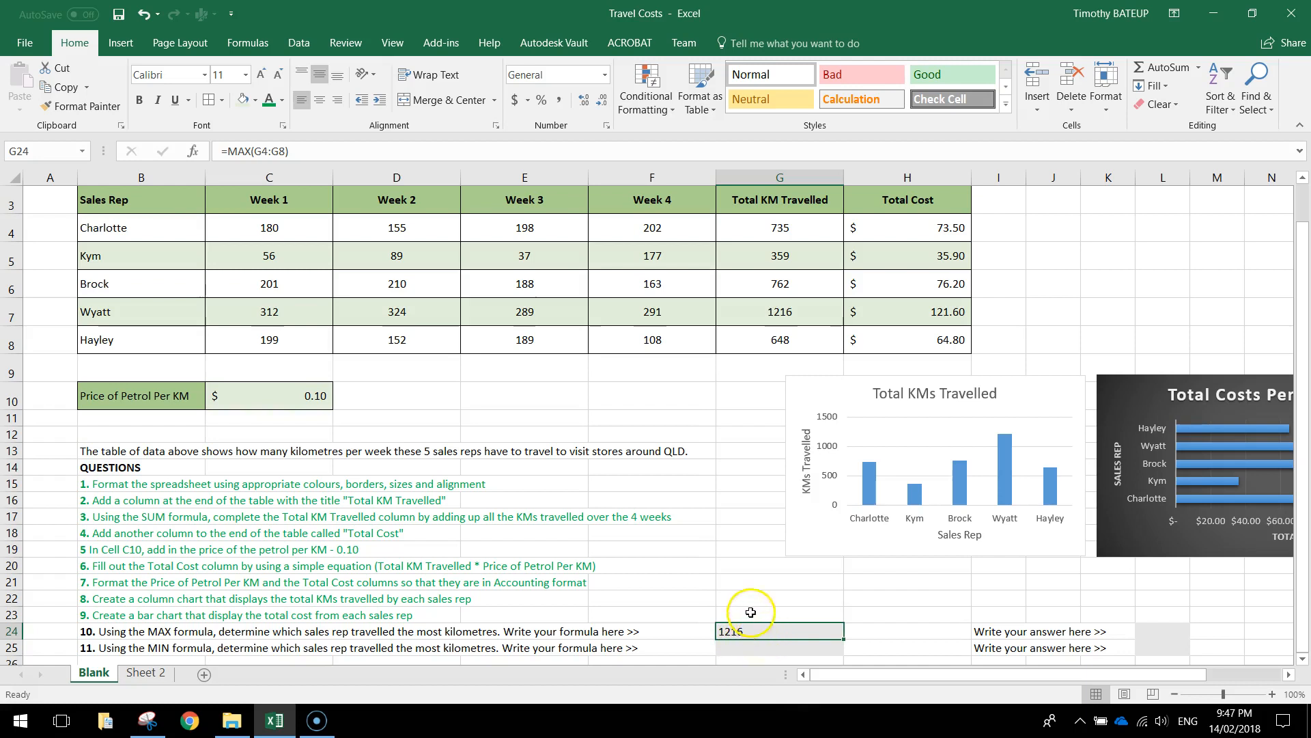
pyautogui.click(783, 312)
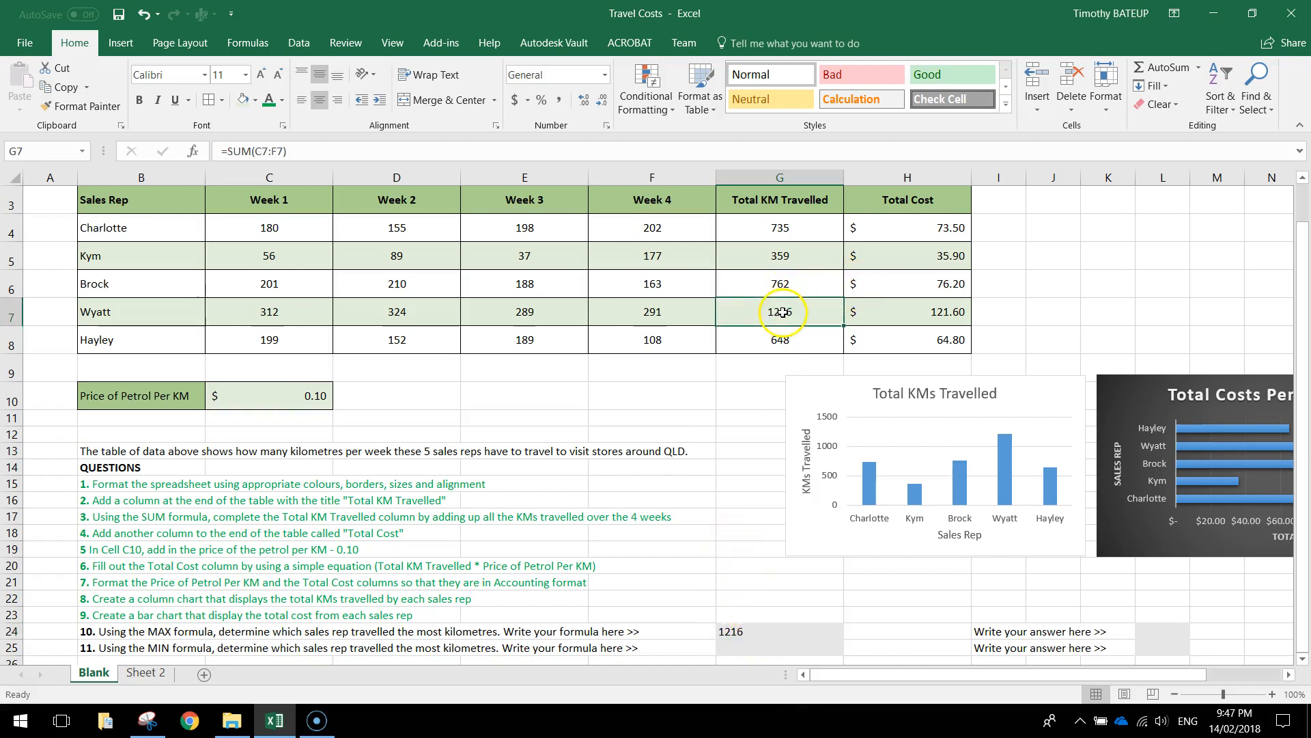
pyautogui.moveTo(780, 315); pyautogui.dragTo(144, 312)
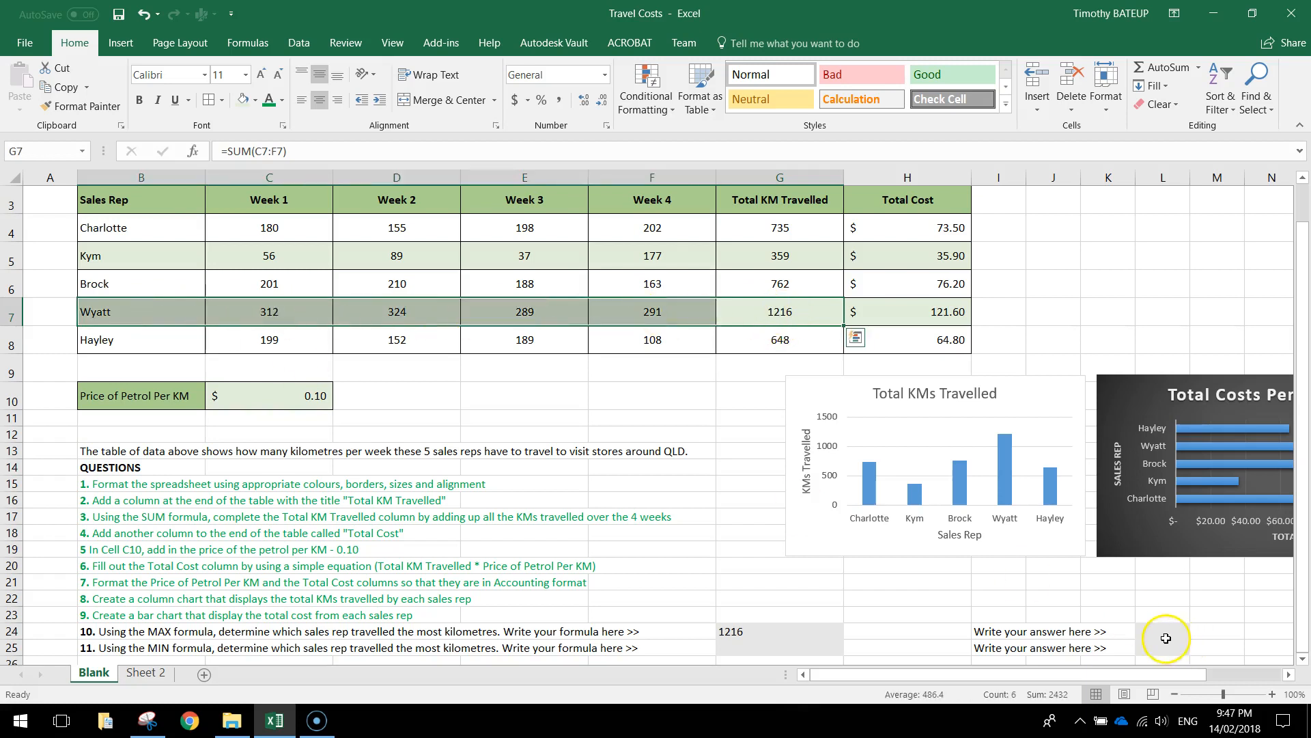
pyautogui.click(1163, 631)
pyautogui.write('Wyatt')
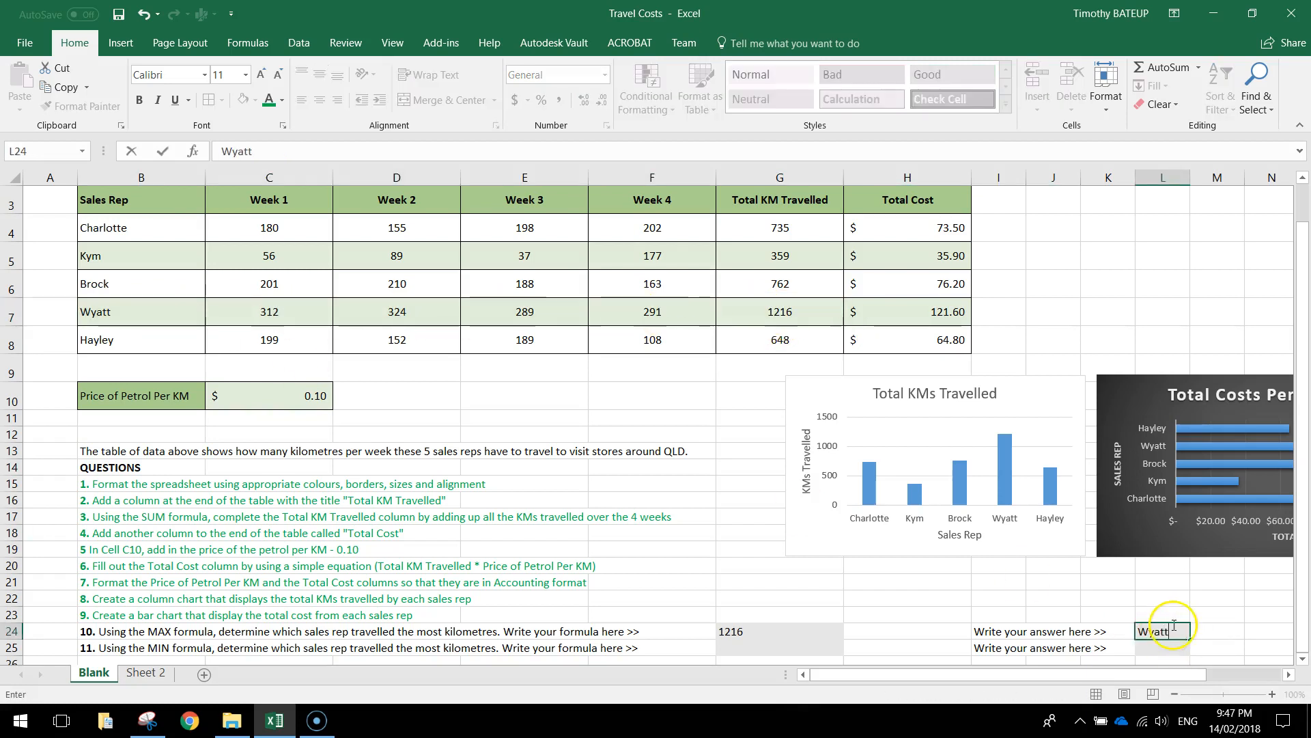
pyautogui.click(1101, 620)
pyautogui.scroll(2, 1092, 622)
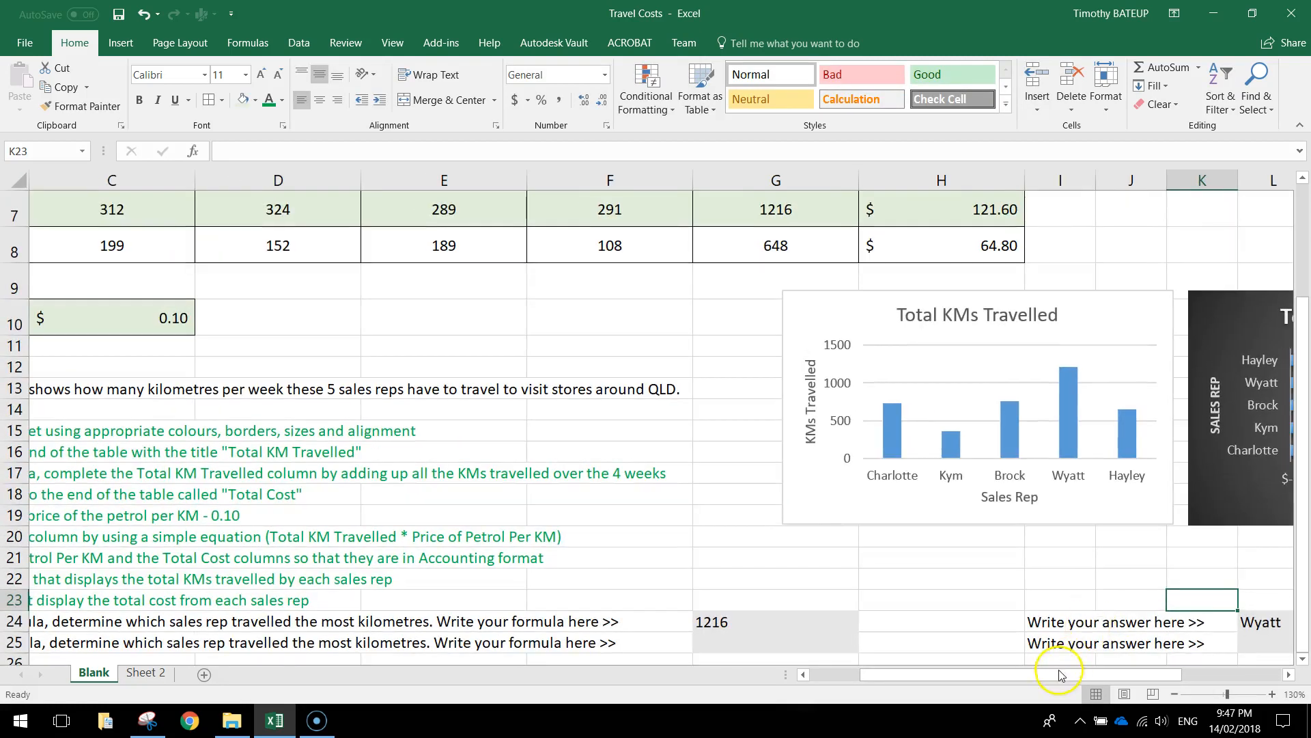
# Mark question 10 in B24 as finished with the green font colour
pyautogui.moveTo(1060, 675); pyautogui.dragTo(1121, 666)
pyautogui.scroll(-2, 995, 489)
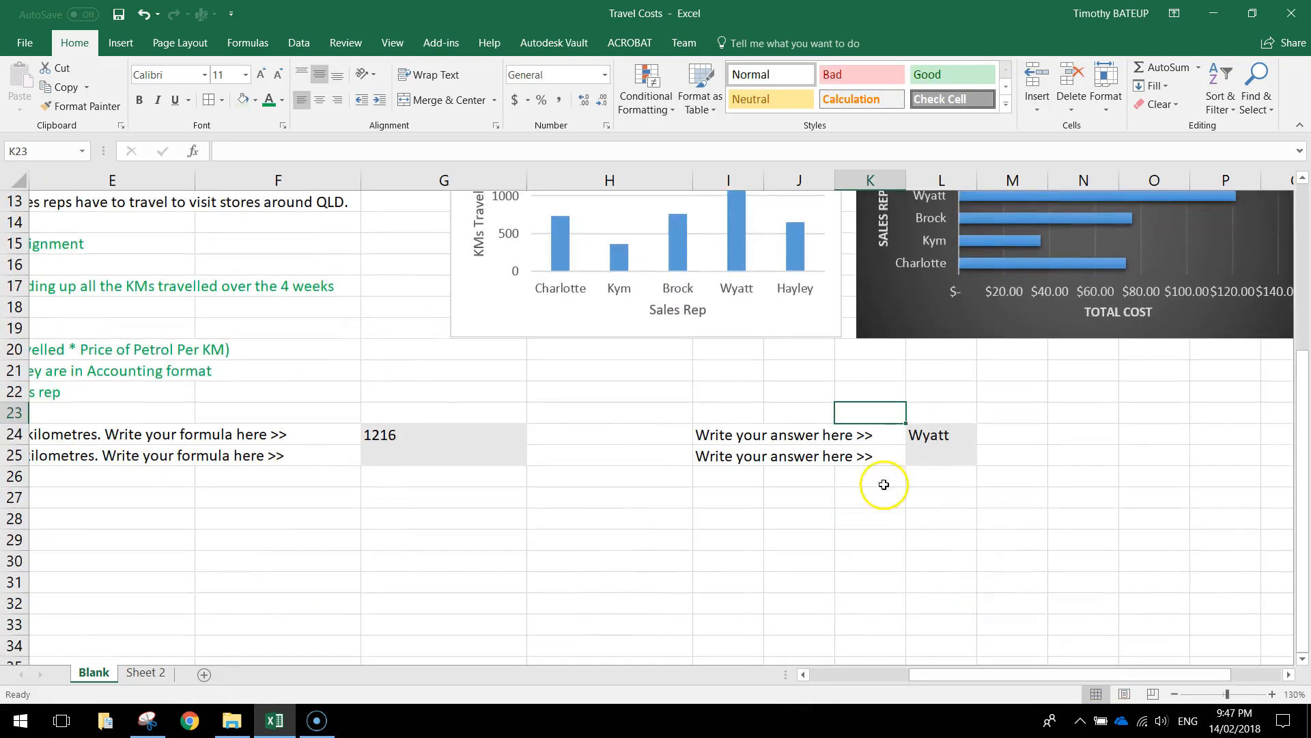
pyautogui.moveTo(981, 673); pyautogui.dragTo(831, 671)
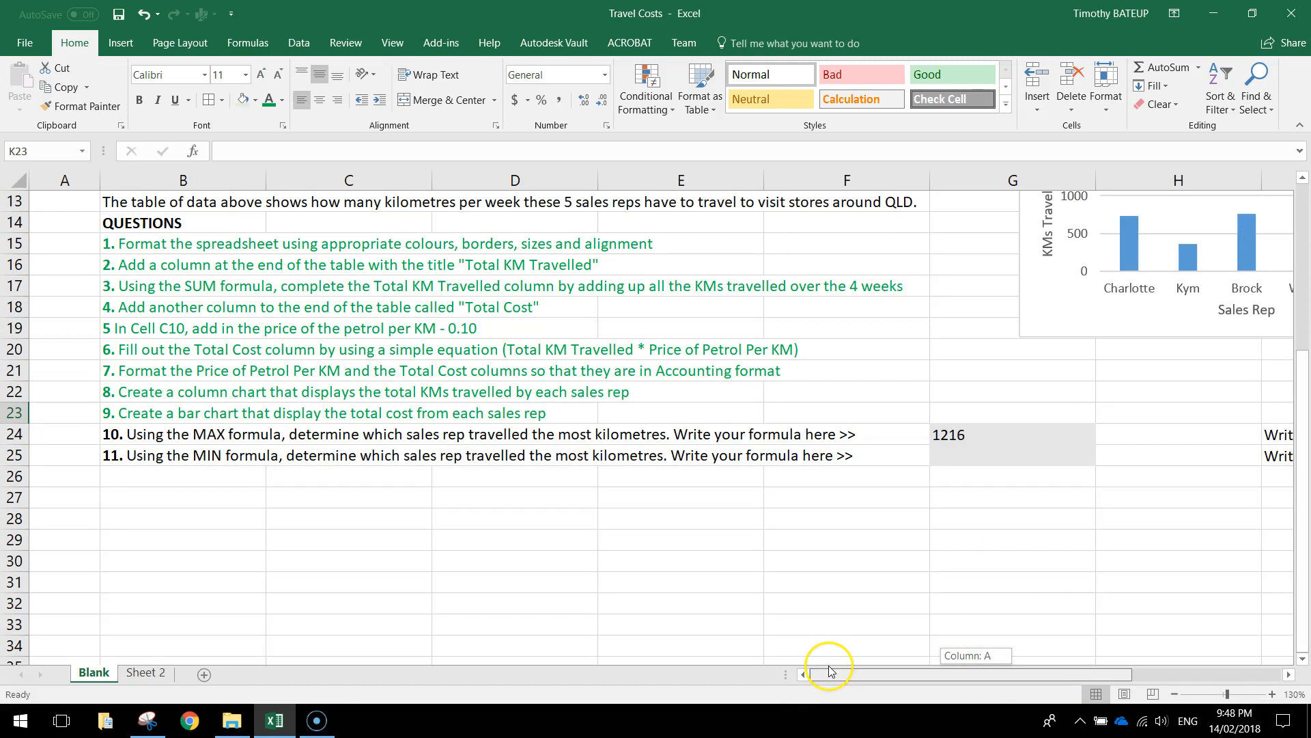
pyautogui.click(112, 434)
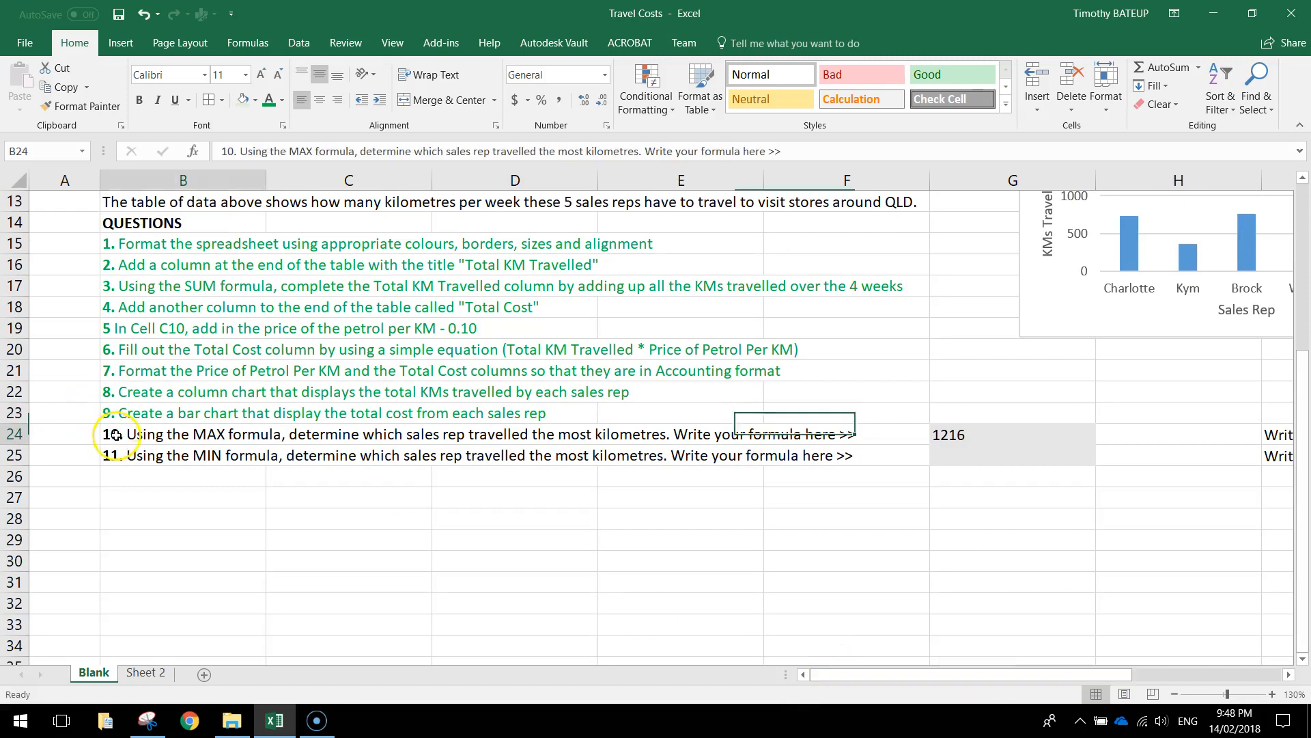
pyautogui.click(266, 106)
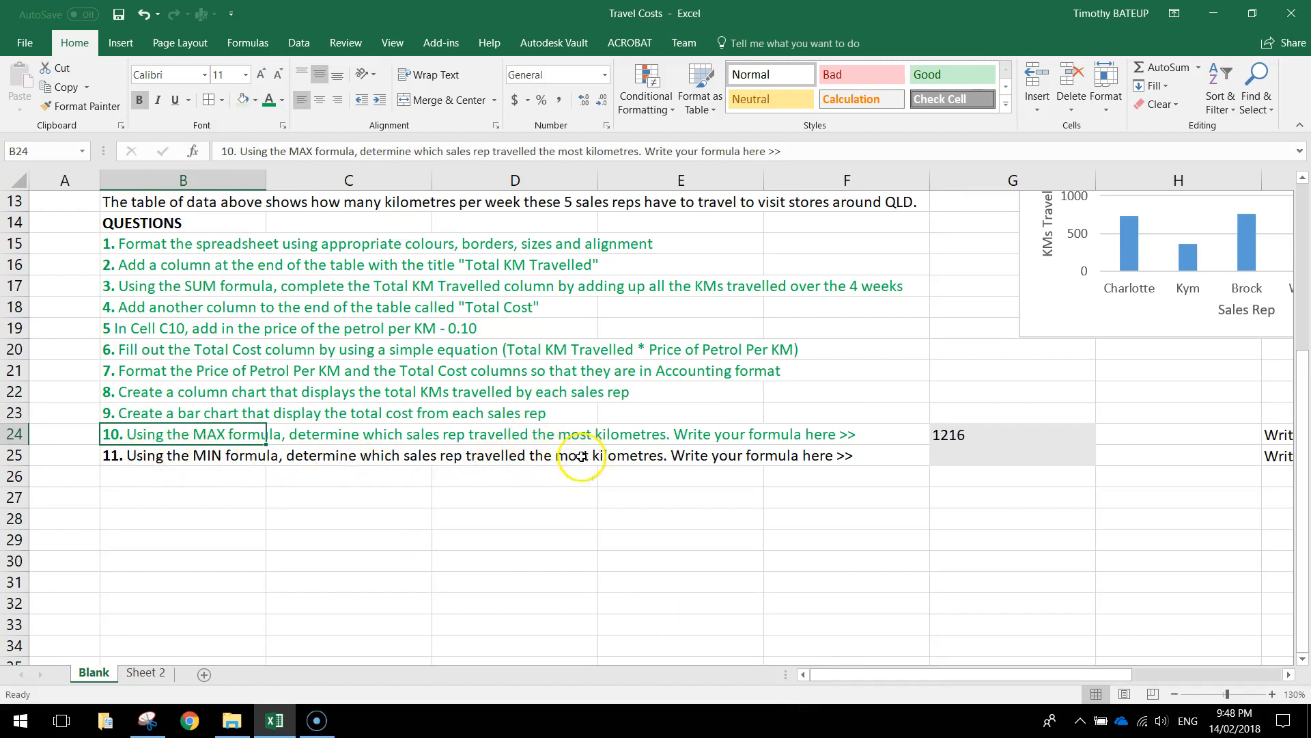
# Correct the wording of question 11 in B25 by replacing "most" with "least"
pyautogui.doubleClick(167, 453)
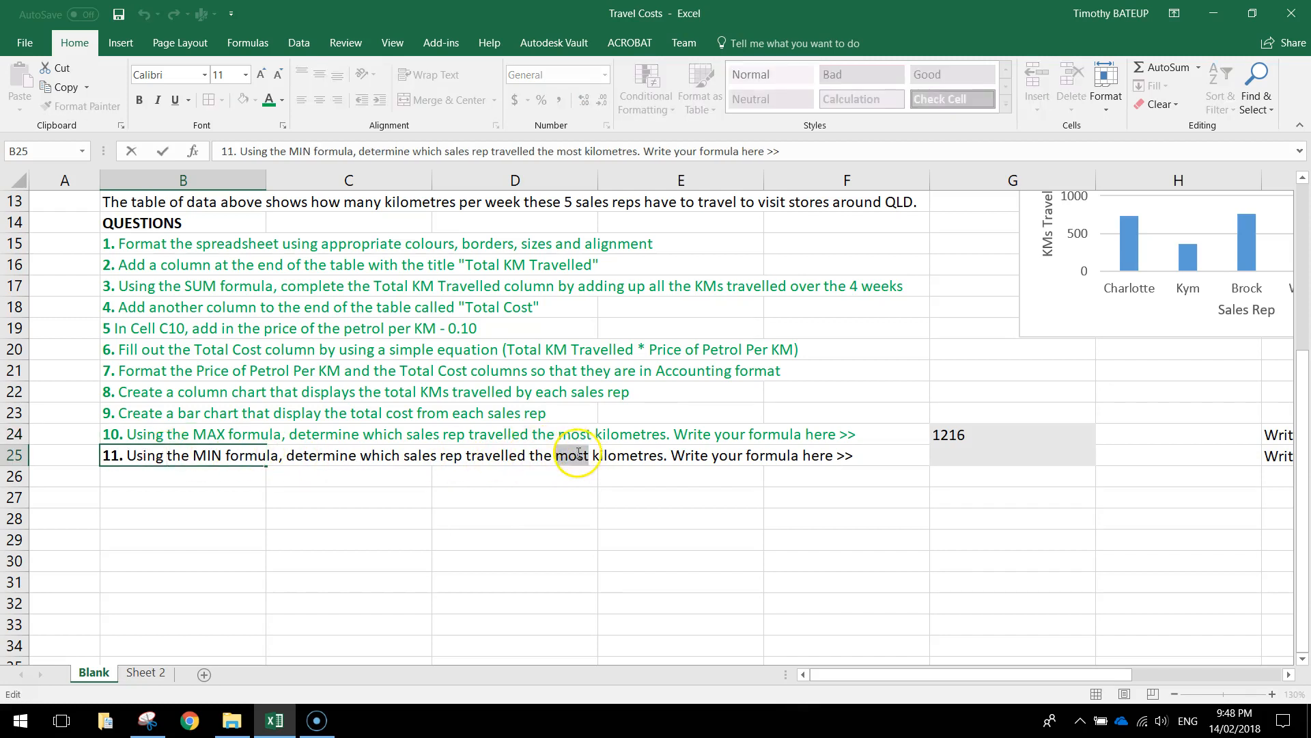
pyautogui.write('lease')
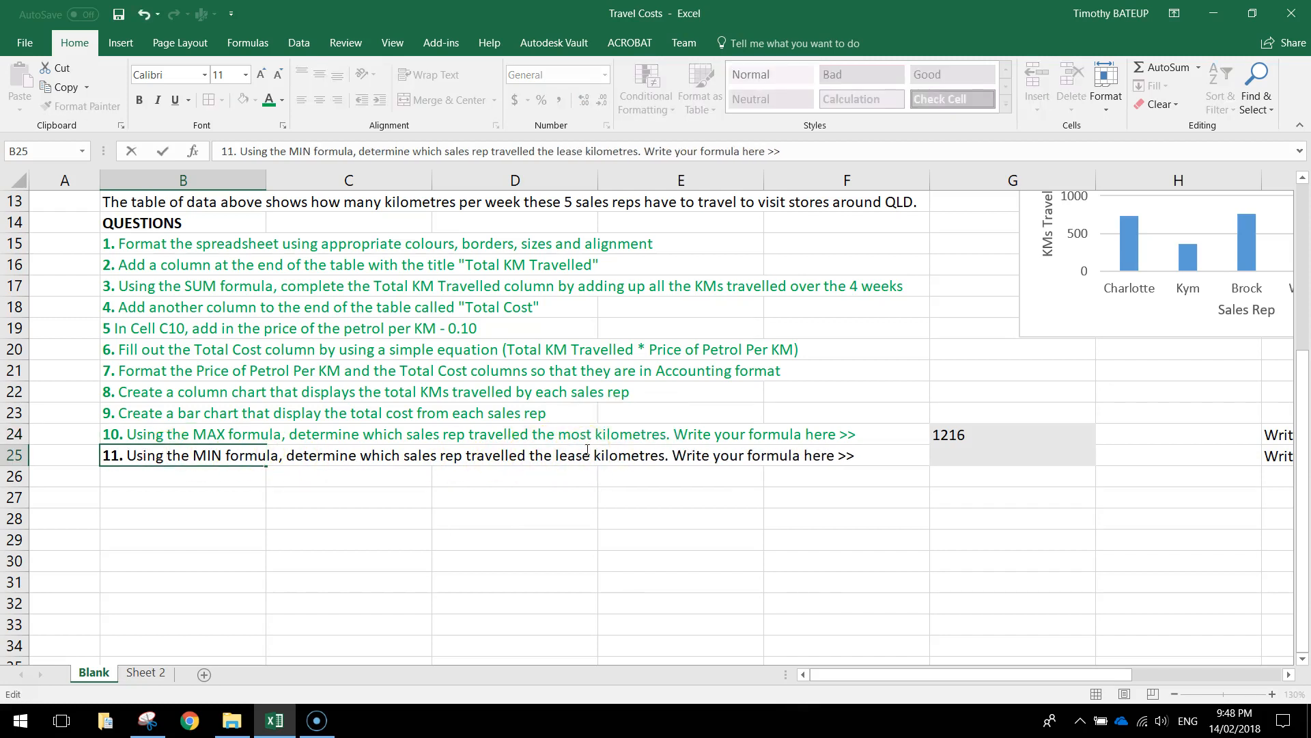
pyautogui.press('BackSpace')
pyautogui.write('t')
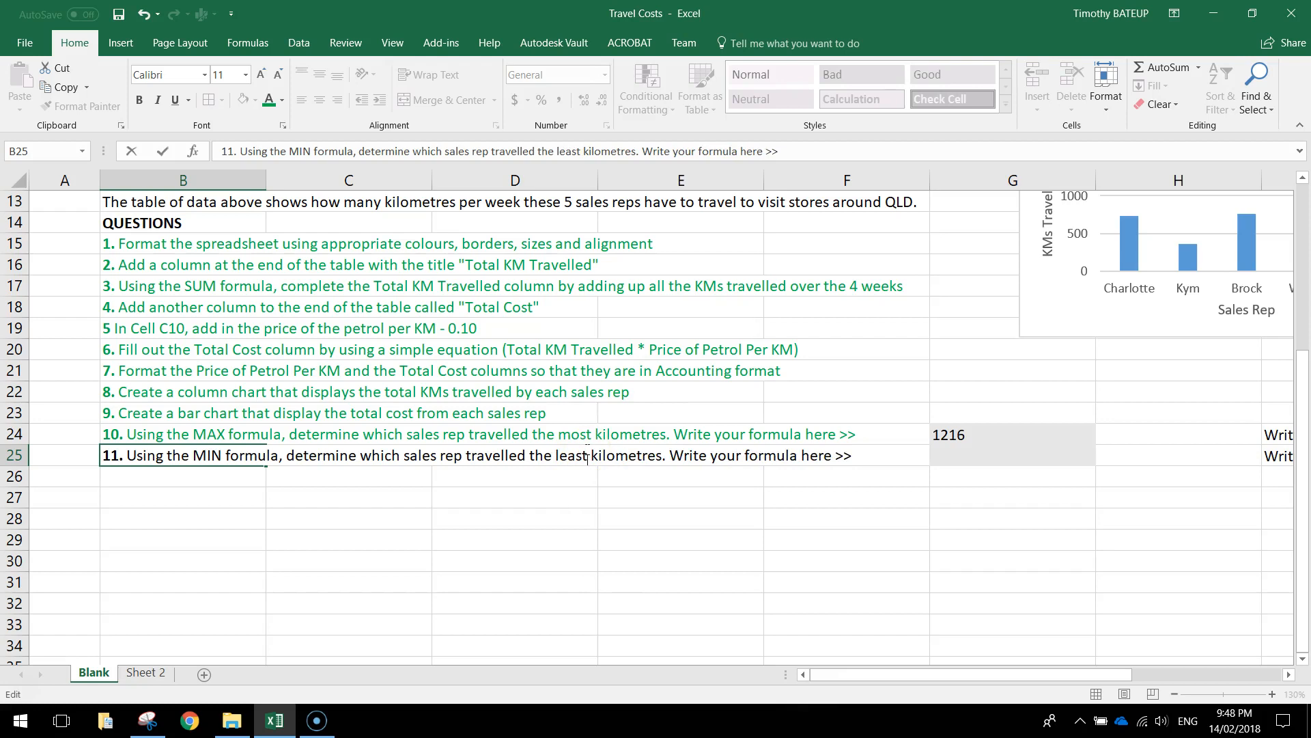
pyautogui.click(691, 513)
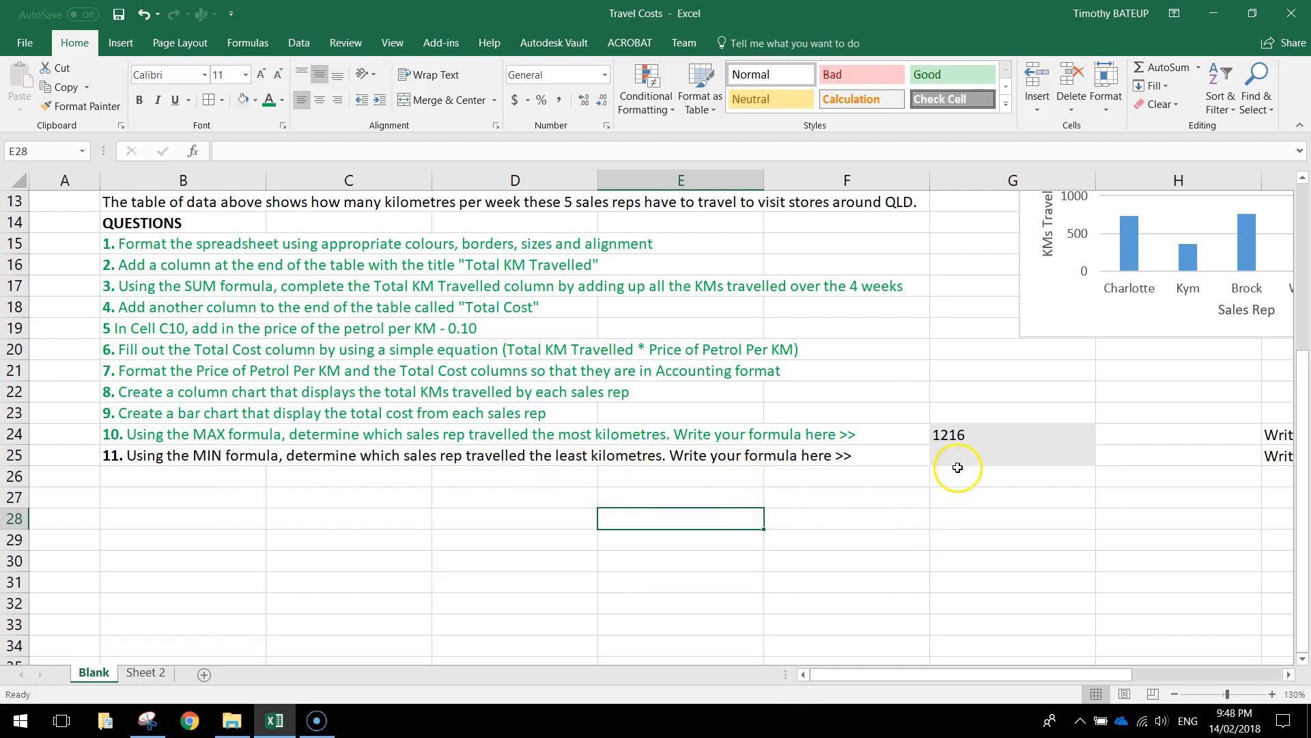
# Enter the formula =MIN(G4:G8) in G25 to get the lowest Total KM Travelled
pyautogui.click(1013, 447)
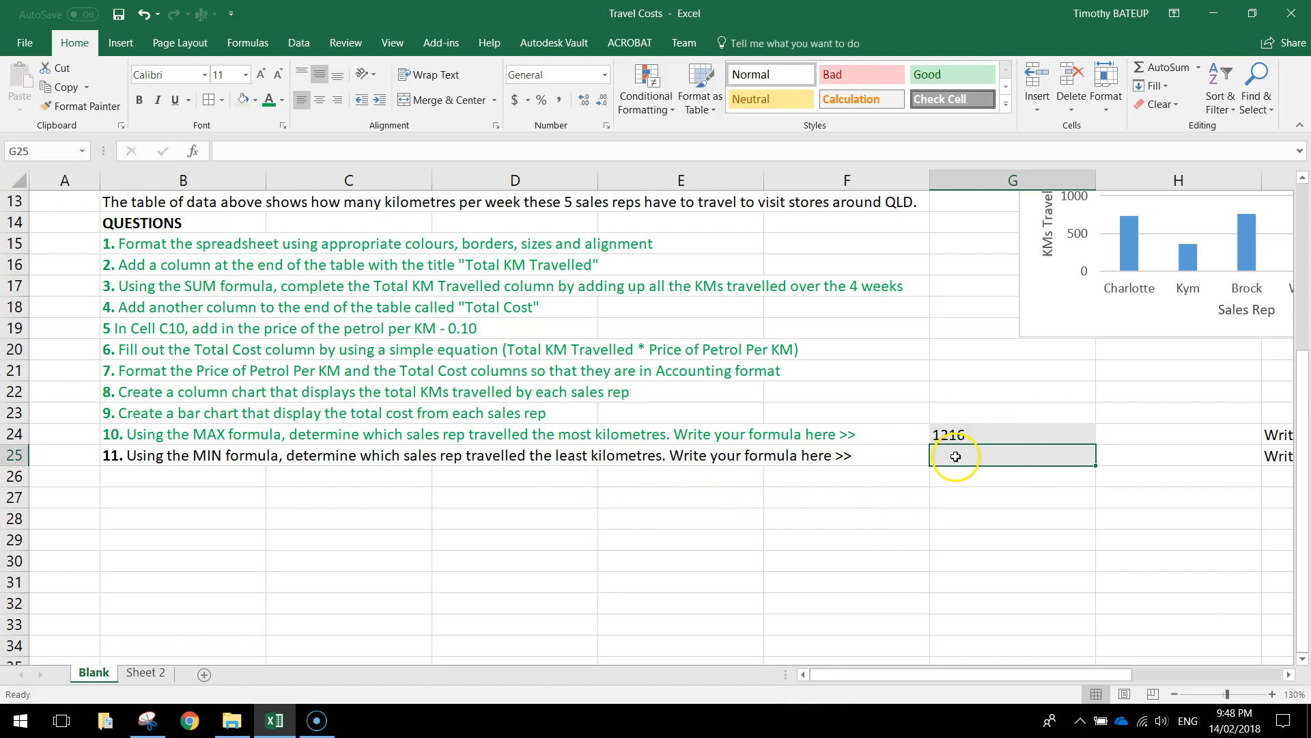
pyautogui.write('=min')
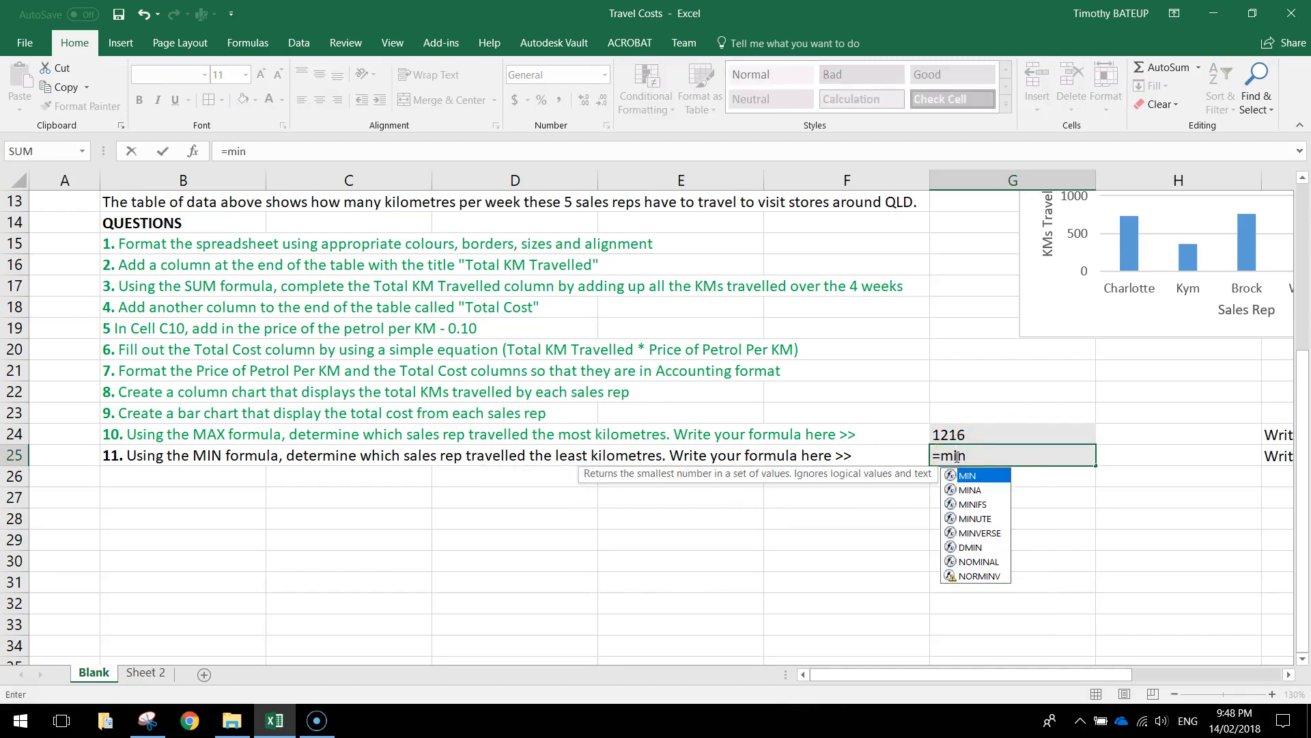
pyautogui.write('(')
pyautogui.scroll(4, 984, 445)
pyautogui.click(995, 299)
pyautogui.moveTo(995, 299); pyautogui.dragTo(1008, 447)
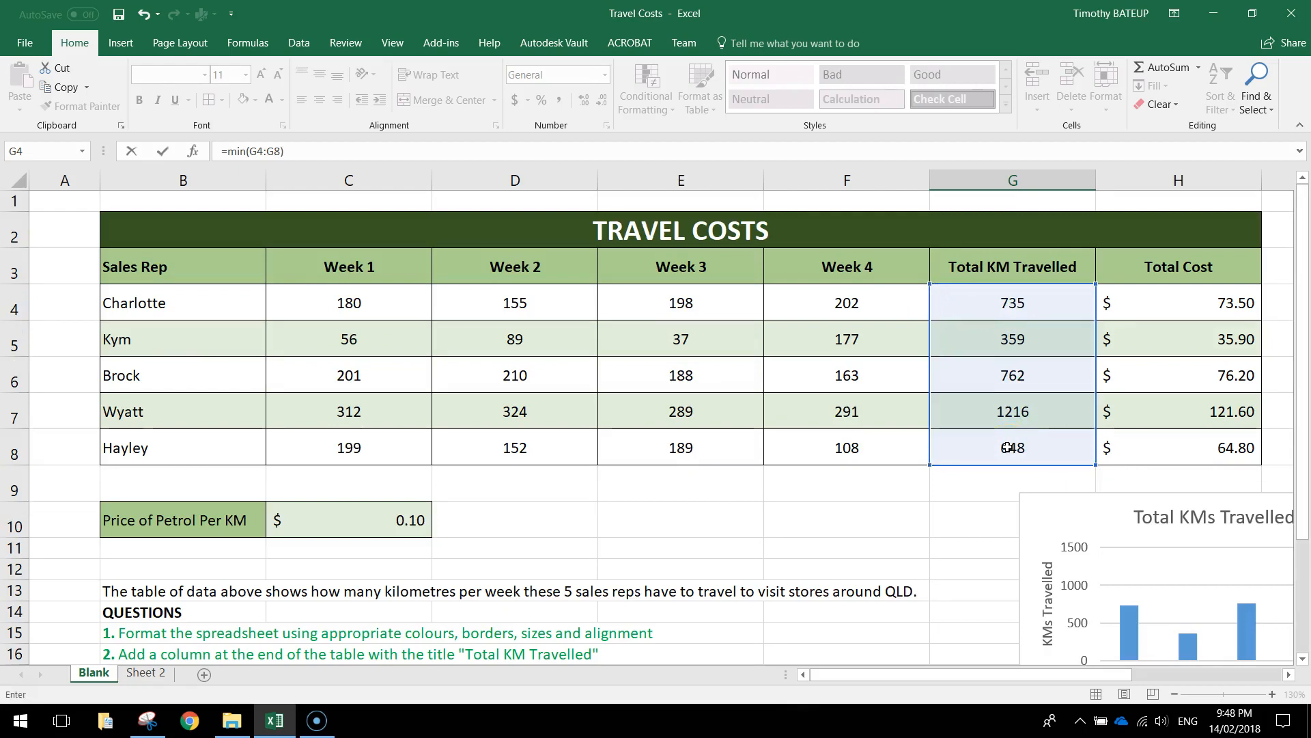
pyautogui.press('Return')
# Match the MIN value to its row in the table and enter that sales rep's name as the answer in L25
pyautogui.click(963, 607)
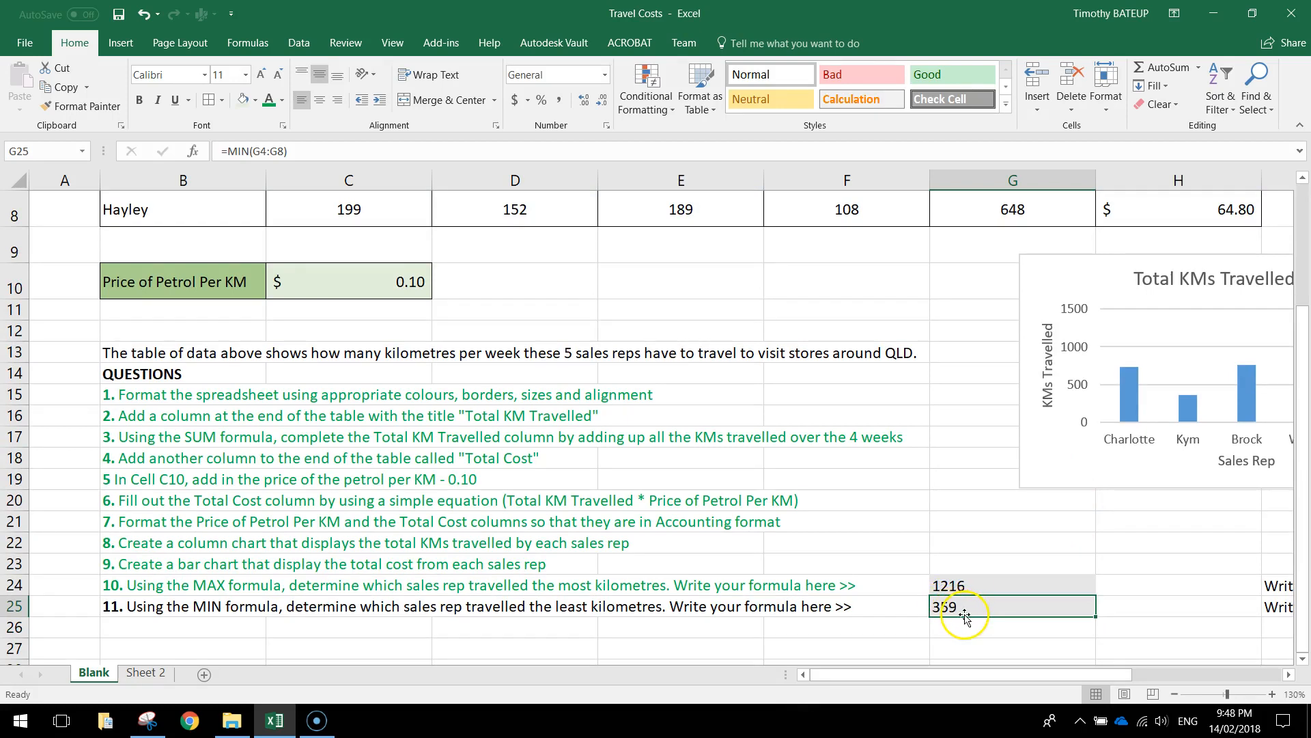
pyautogui.scroll(3, 986, 603)
pyautogui.moveTo(1009, 339); pyautogui.dragTo(205, 342)
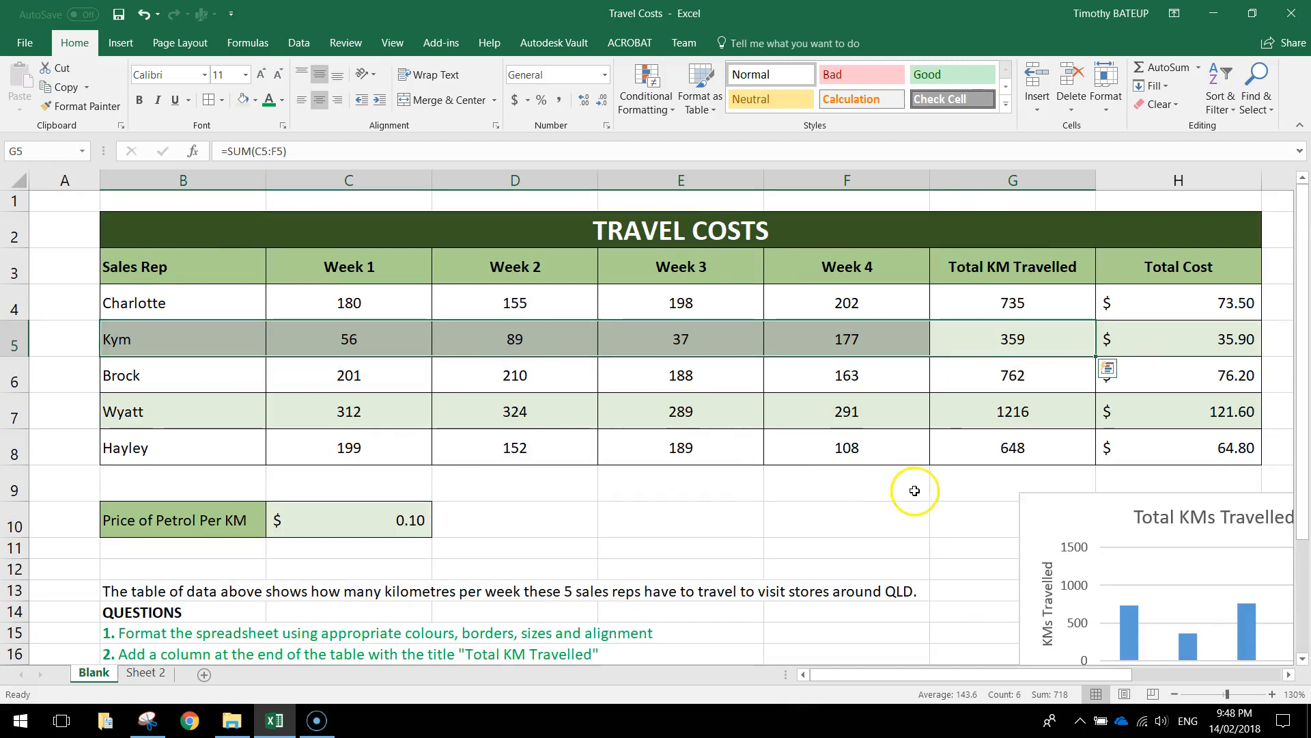
pyautogui.scroll(-3, 916, 489)
pyautogui.moveTo(1035, 670); pyautogui.dragTo(1110, 676)
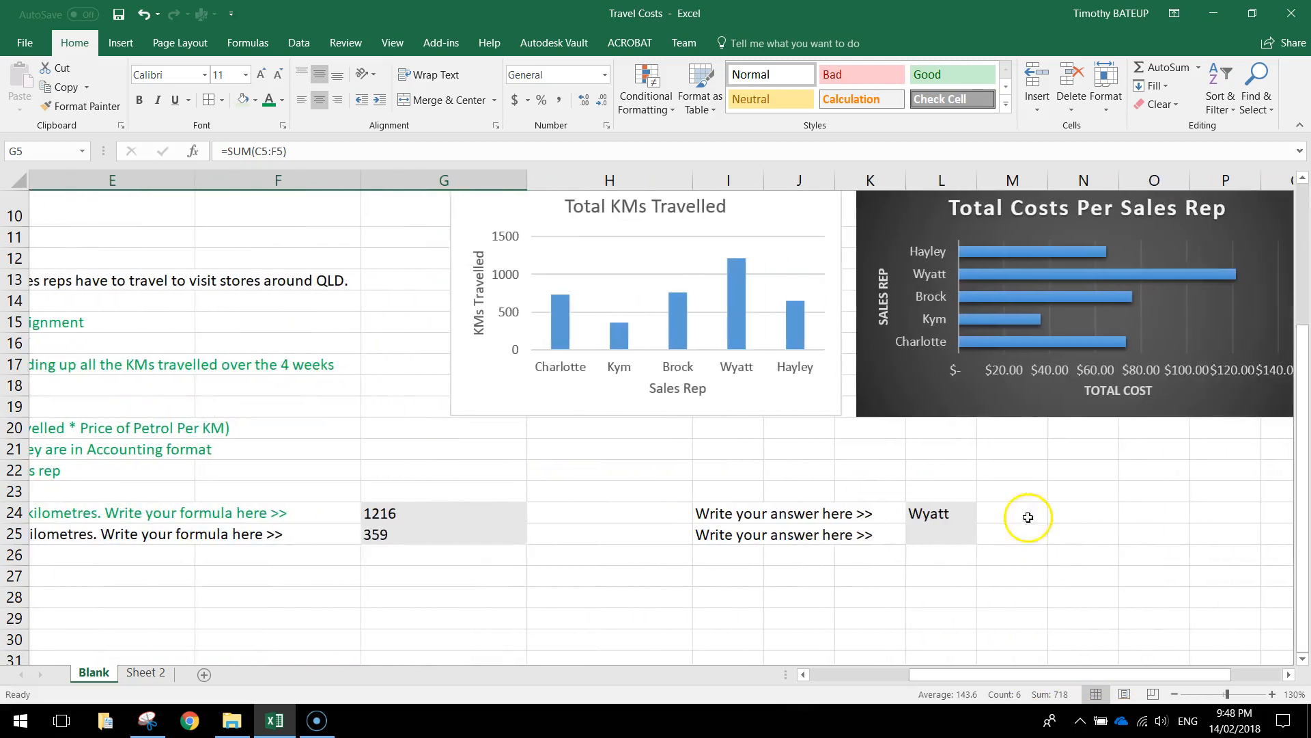
pyautogui.click(959, 539)
pyautogui.write('Ky')
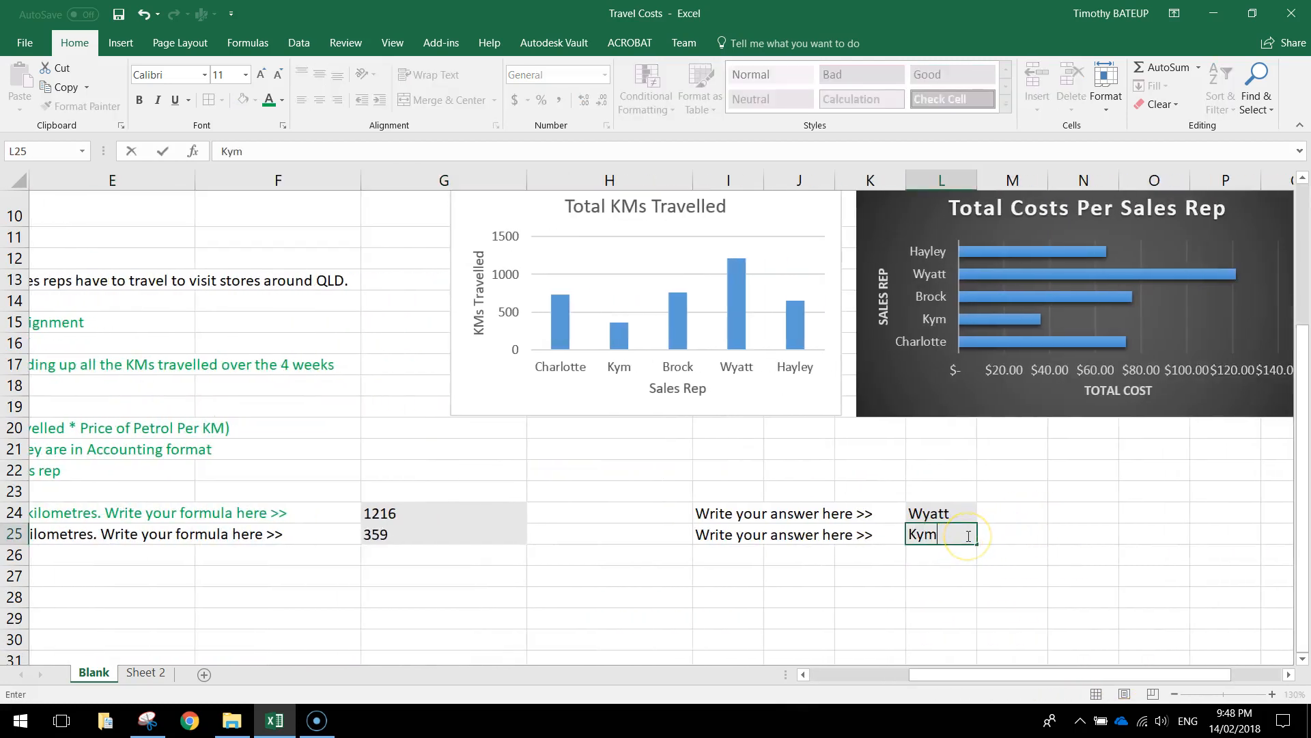
pyautogui.write('m')
pyautogui.click(869, 578)
# Mark question 11 in B25 as finished with the green font colour
pyautogui.scroll(-2, 870, 577)
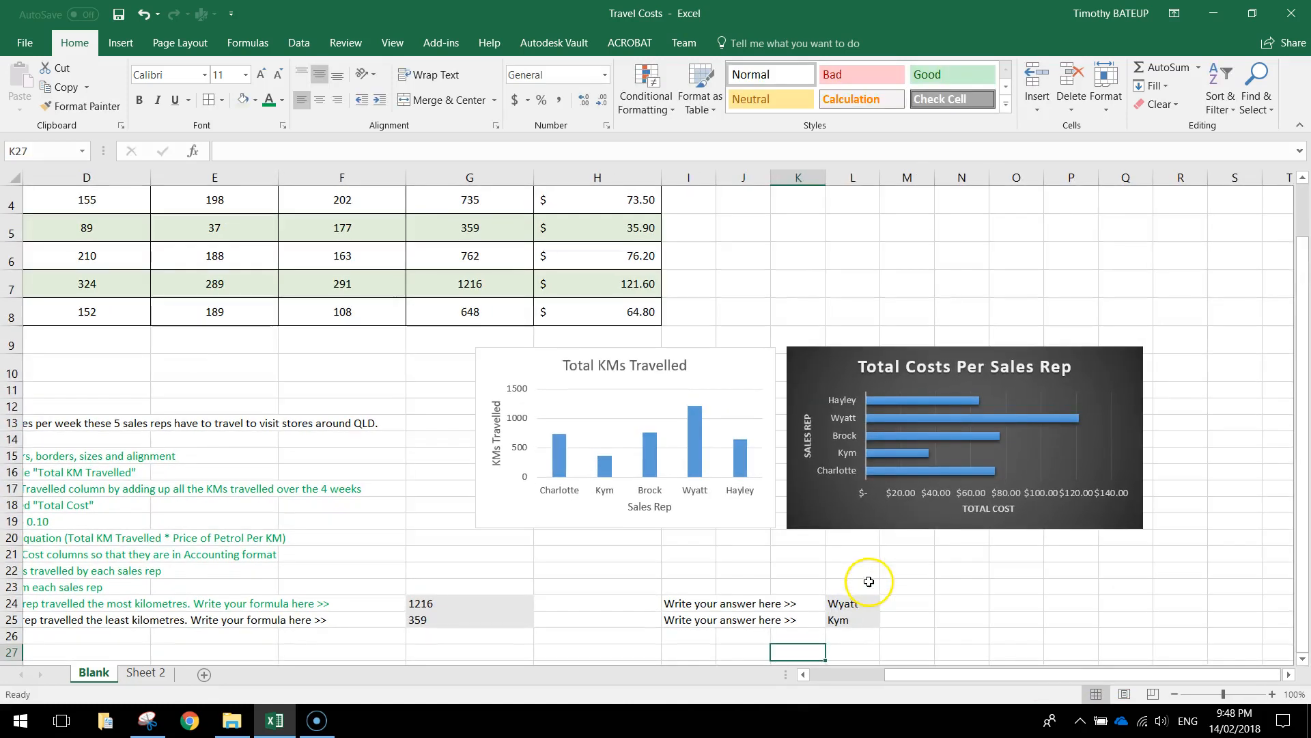
pyautogui.moveTo(981, 674); pyautogui.dragTo(586, 638)
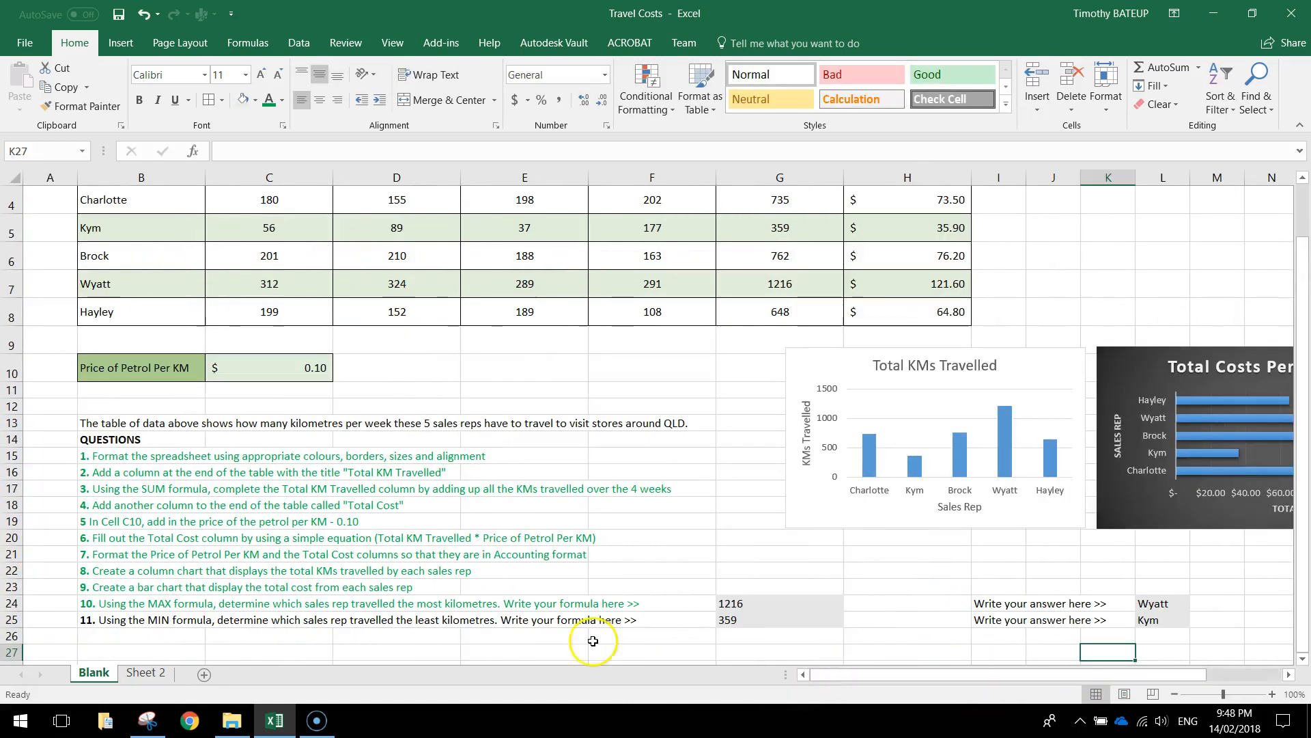
pyautogui.click(181, 615)
pyautogui.click(269, 100)
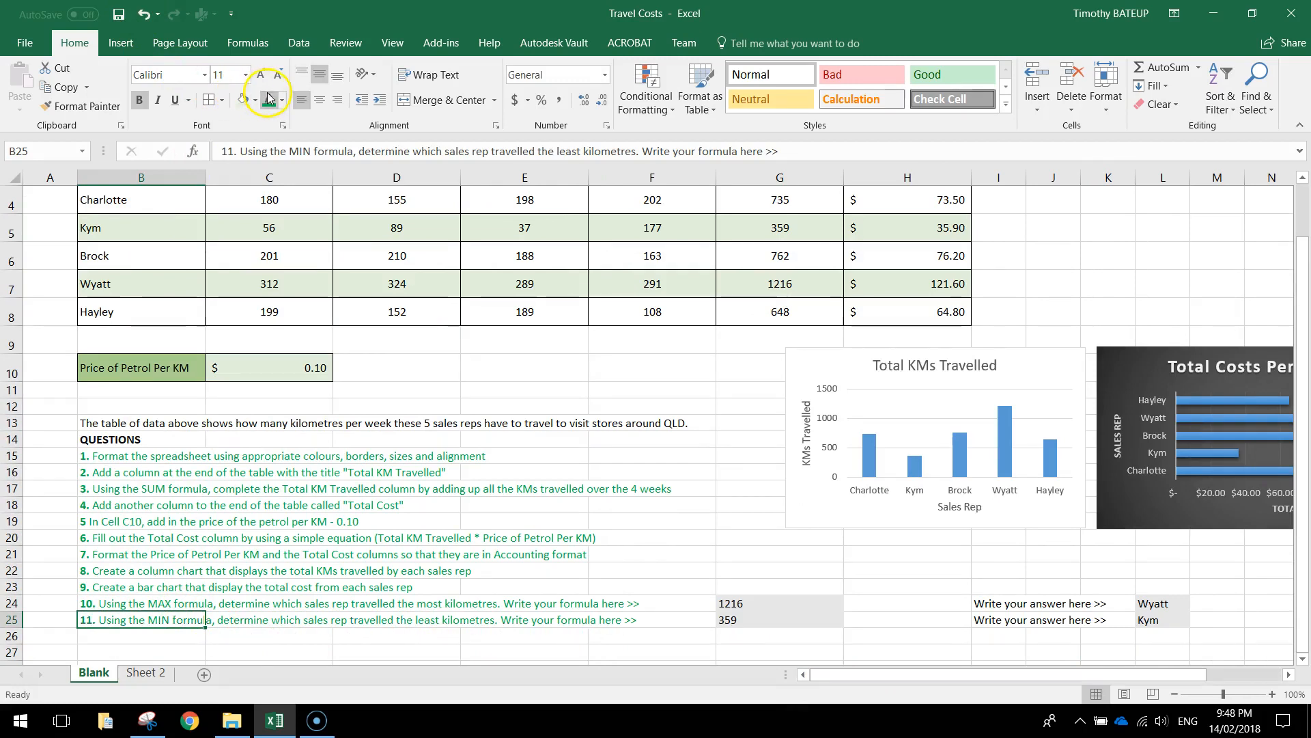
pyautogui.click(471, 367)
# Move the Total Costs Per Sales Rep bar chart up beside the table's Total Cost column and review the formulas and answers in G24:L25
pyautogui.scroll(1, 567, 427)
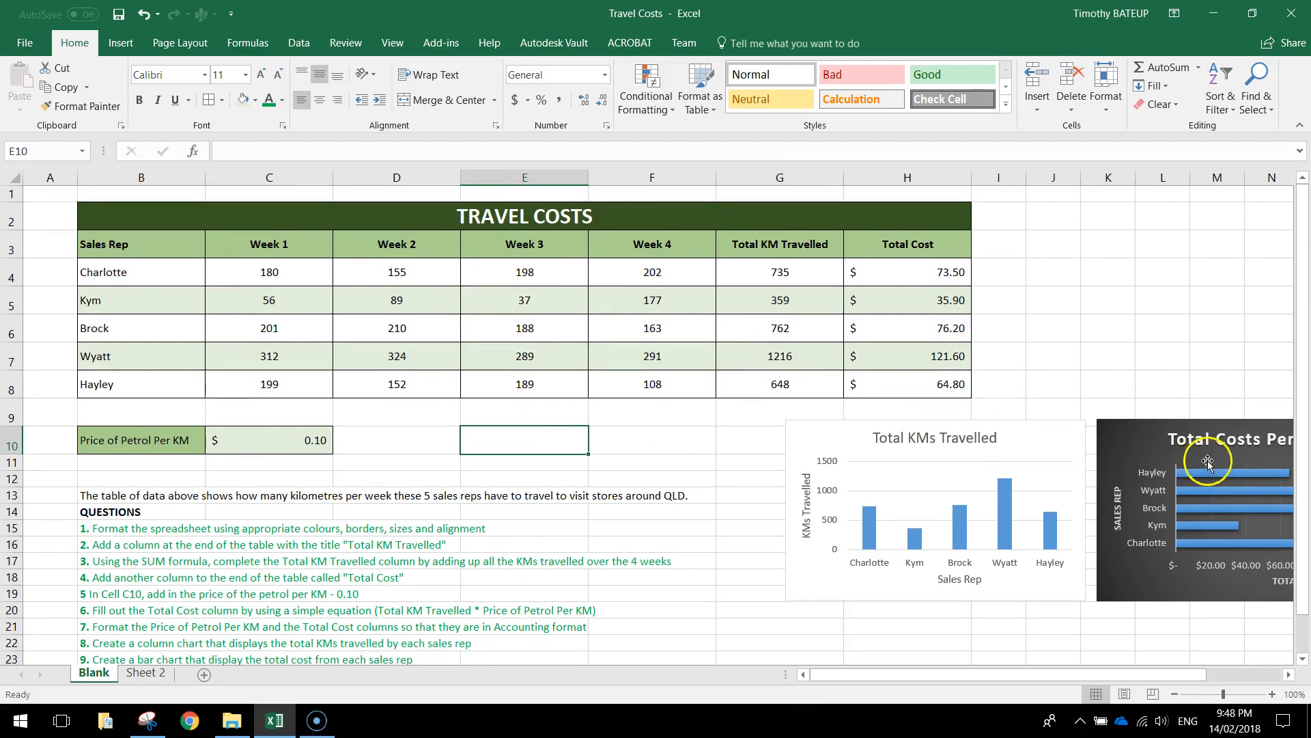
pyautogui.moveTo(1136, 444); pyautogui.dragTo(1025, 231)
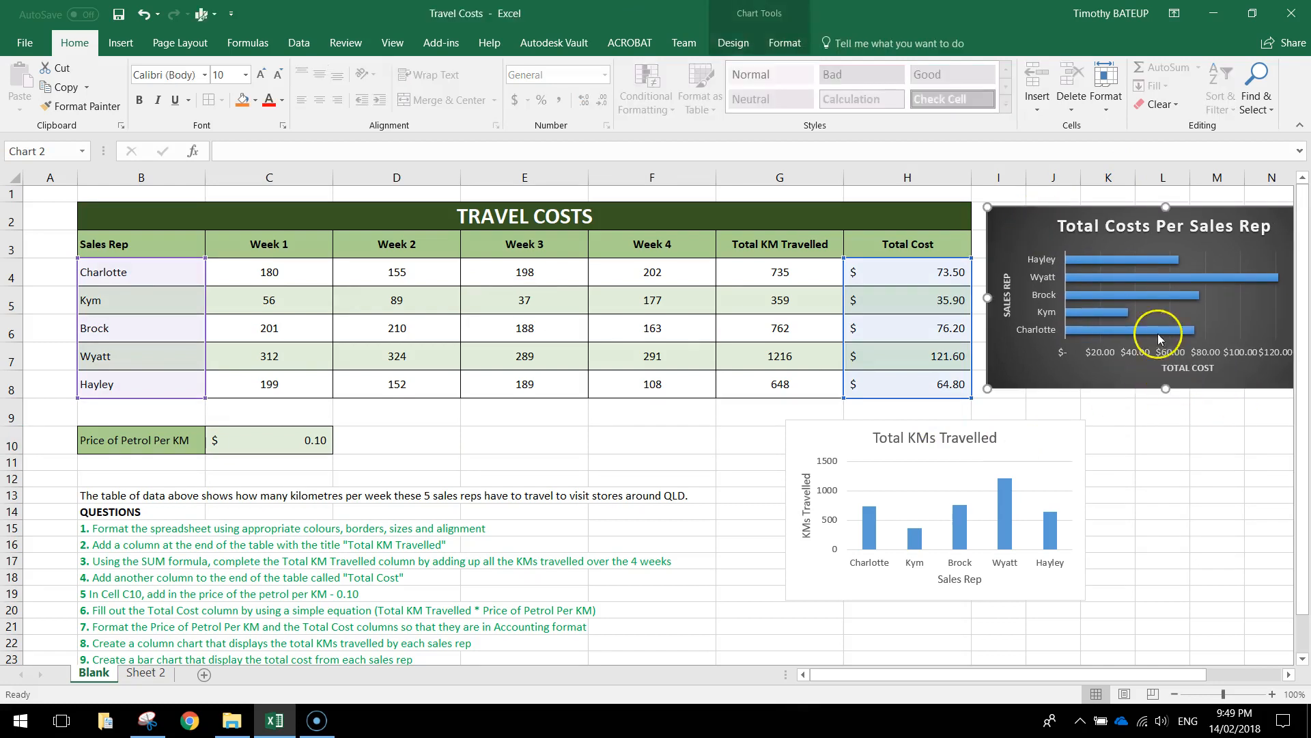
pyautogui.scroll(-2, 1035, 444)
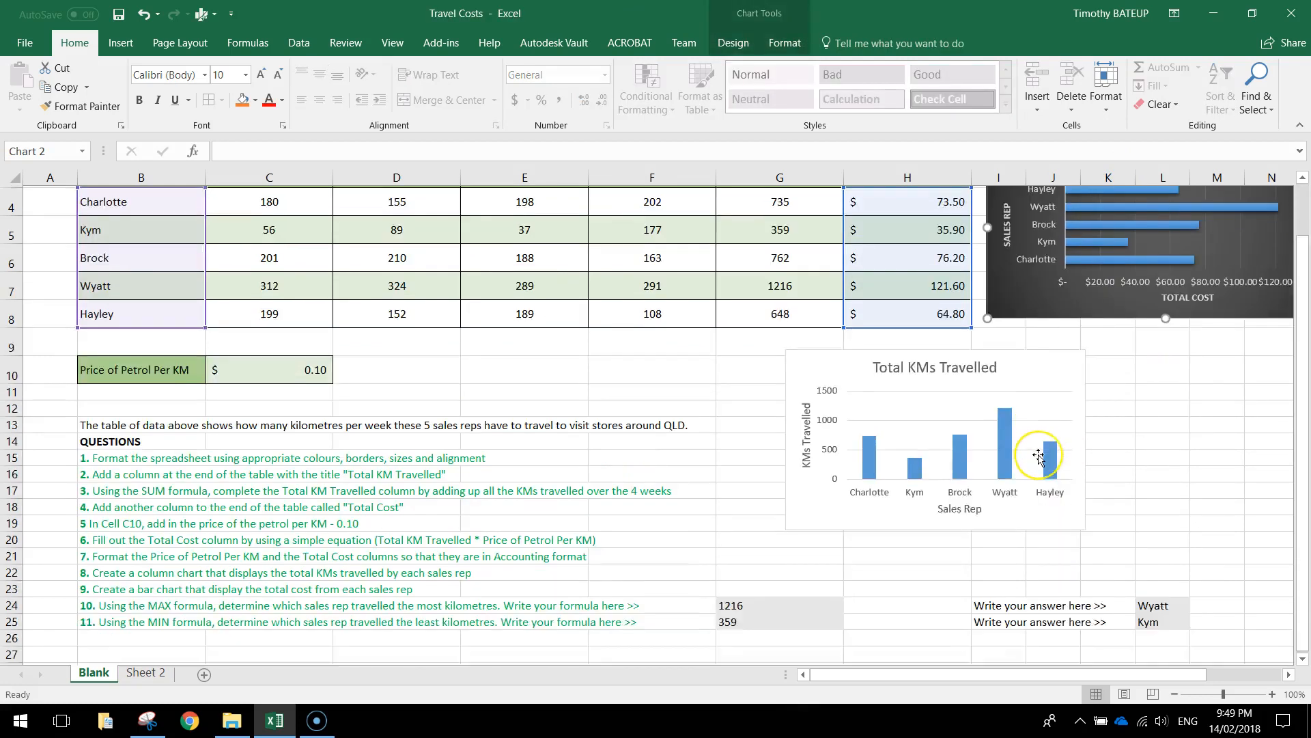
pyautogui.moveTo(729, 519); pyautogui.dragTo(1200, 543)
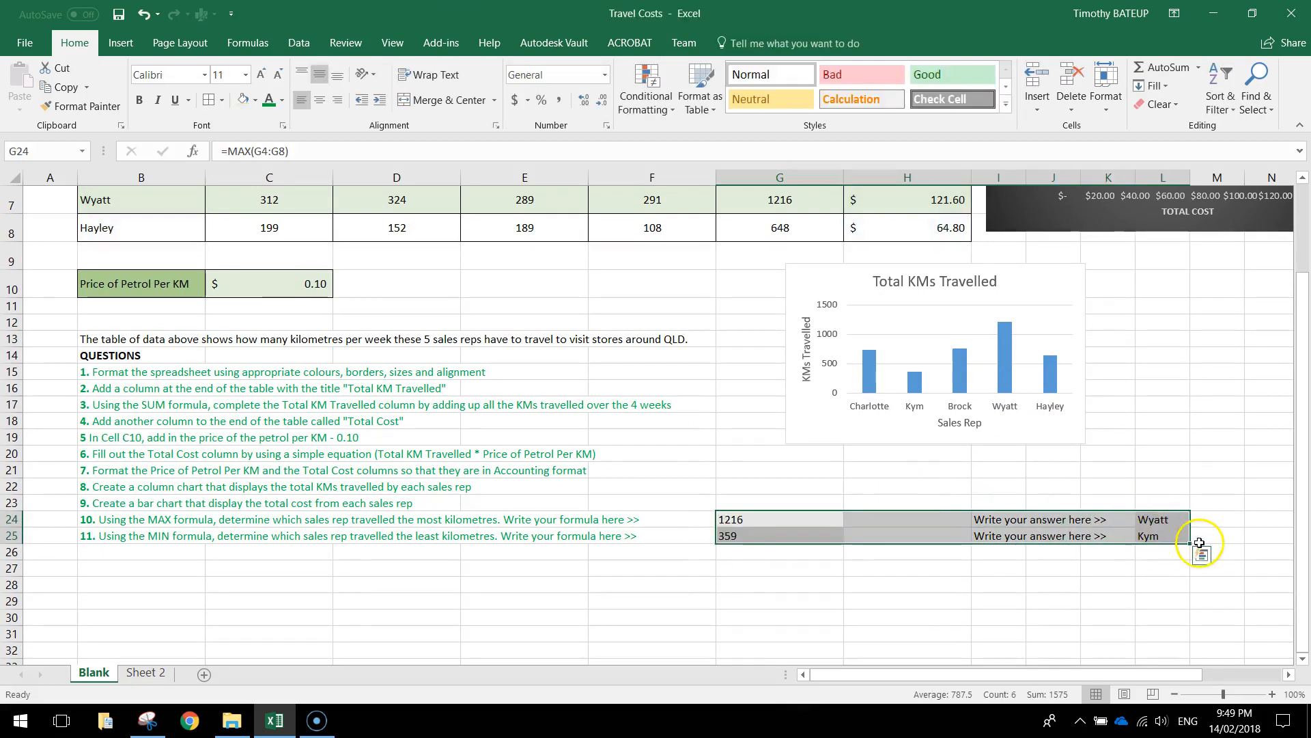
pyautogui.click(725, 422)
pyautogui.scroll(2, 725, 446)
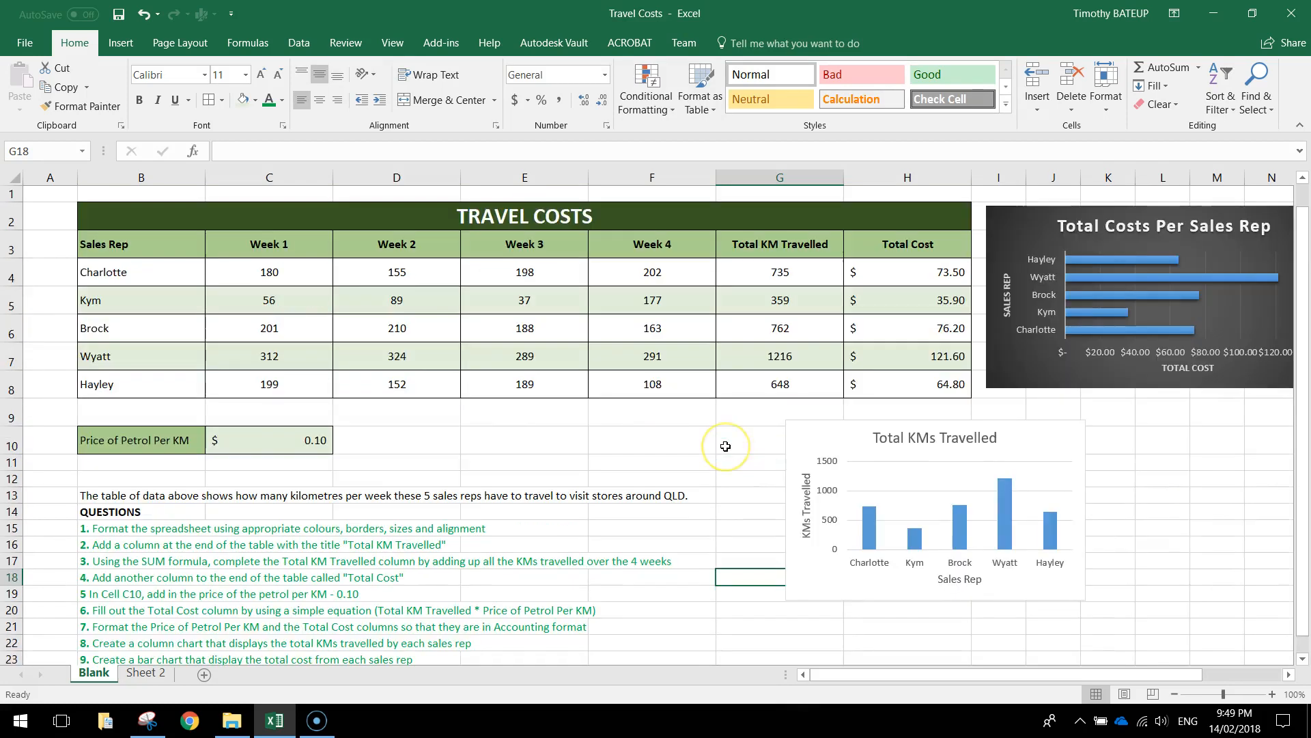